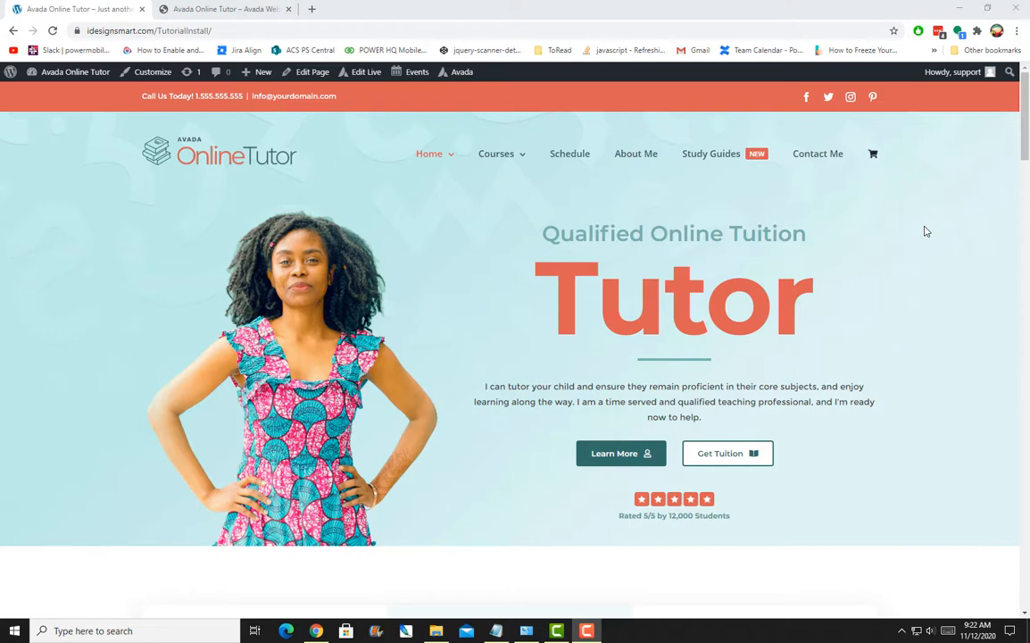
{"action": "scroll", "coordinate": [625, 281], "scroll_direction": "down", "scroll_amount": 4}
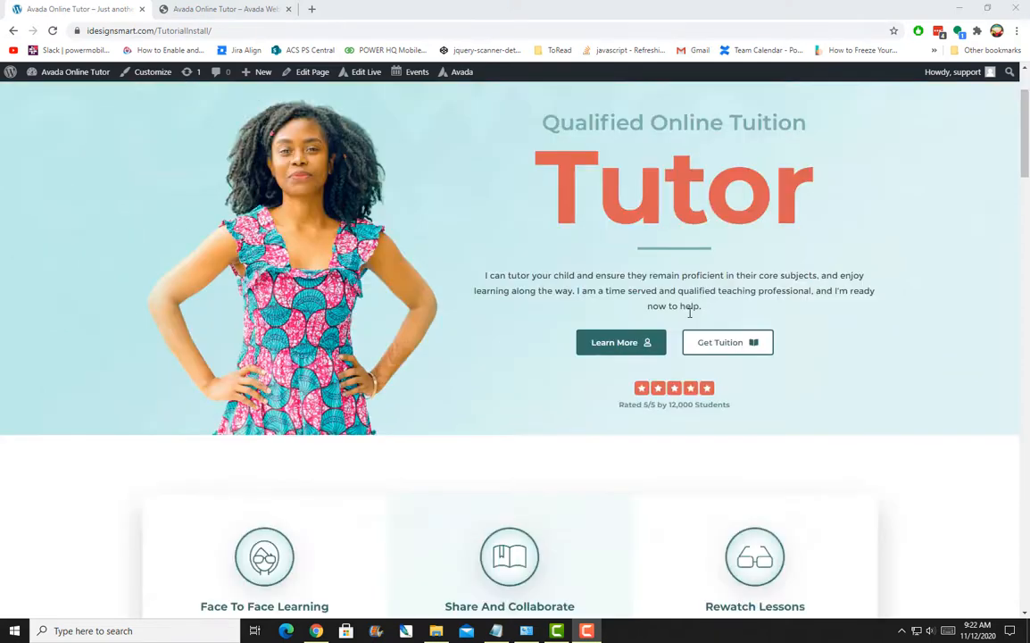
{"action": "scroll", "coordinate": [518, 337], "scroll_direction": "up", "scroll_amount": 4}
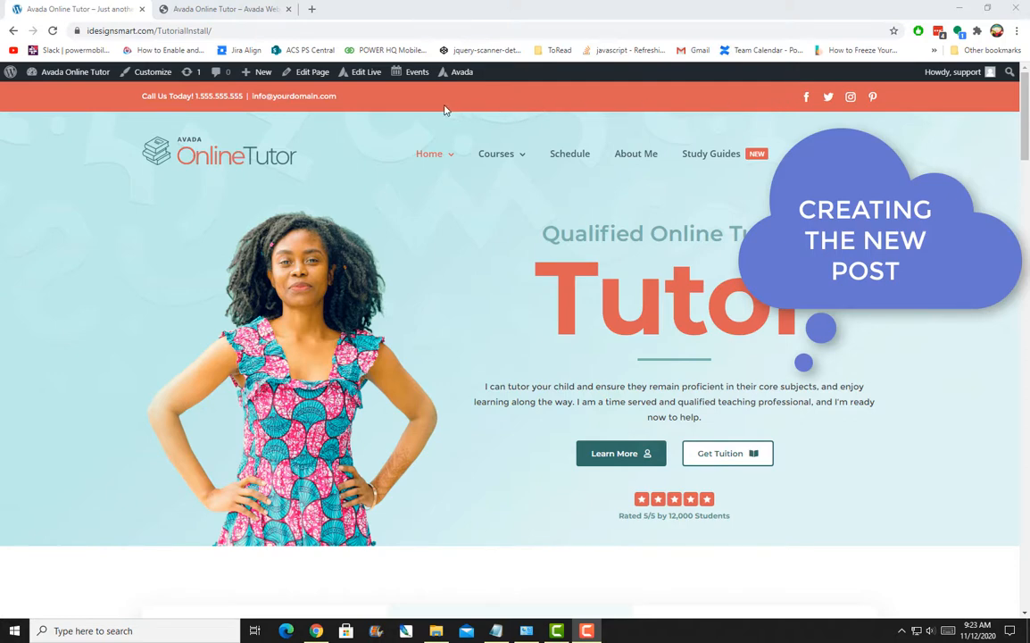
Go to the site's dashboard and create a new post titled "Title to my first post".
{"action": "mouse_move", "coordinate": [257, 78]}
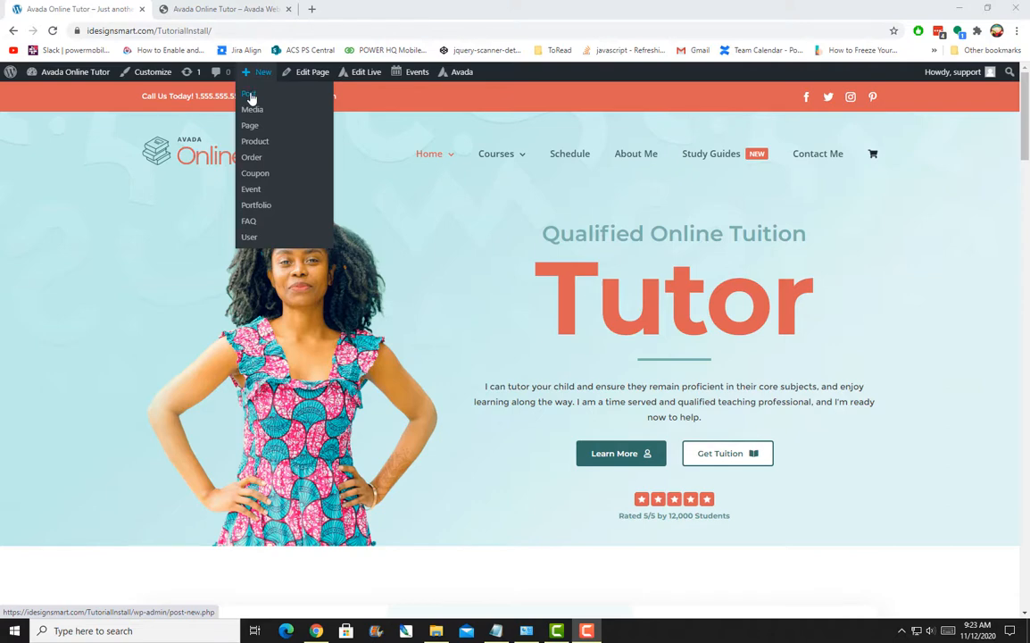
{"action": "mouse_move", "coordinate": [64, 75]}
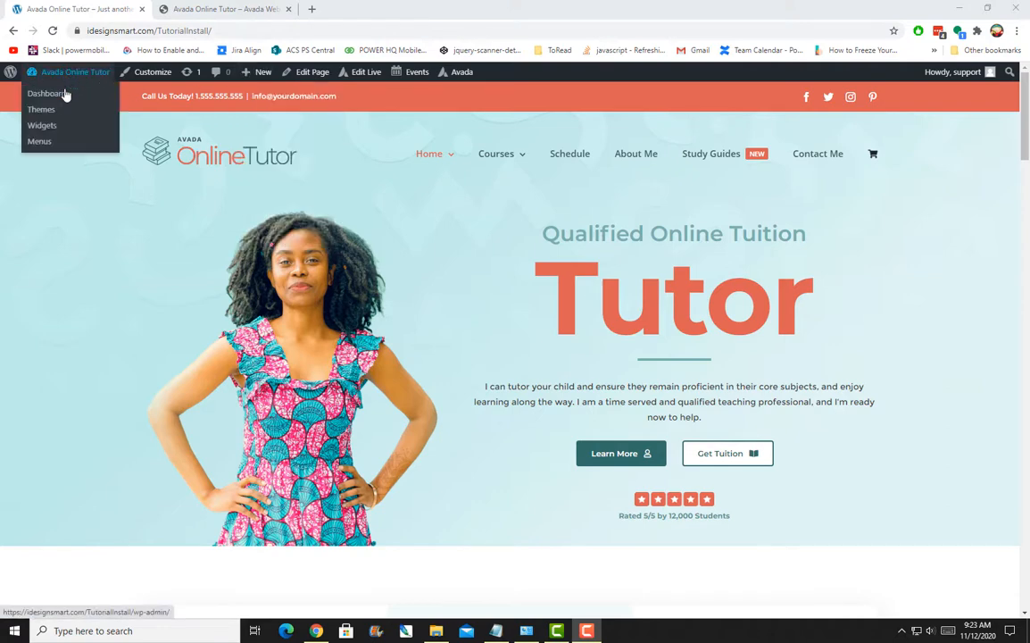
{"action": "left_click", "coordinate": [58, 94]}
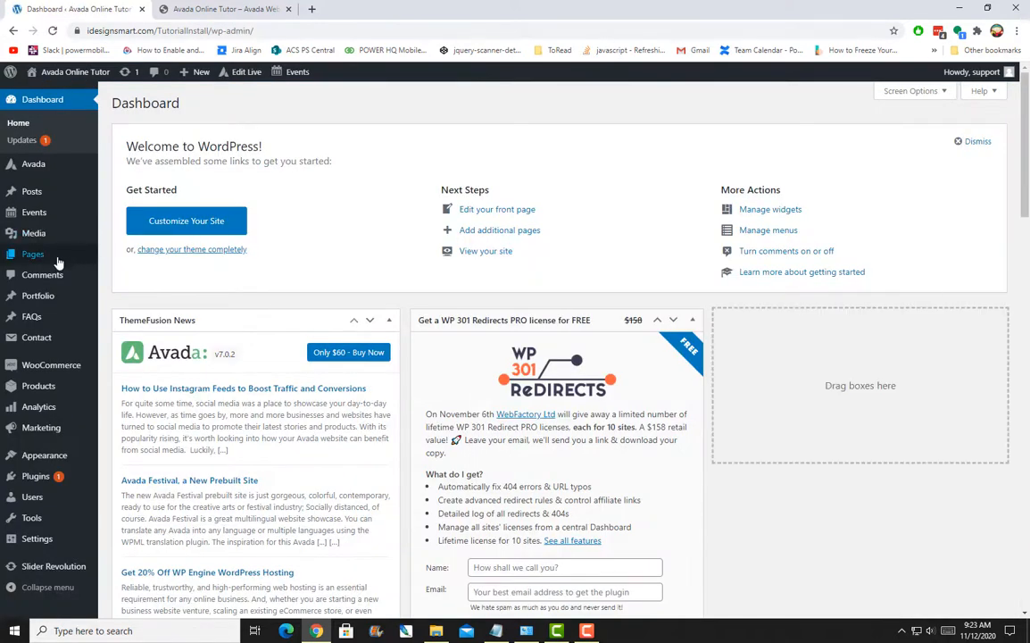
{"action": "mouse_move", "coordinate": [41, 200]}
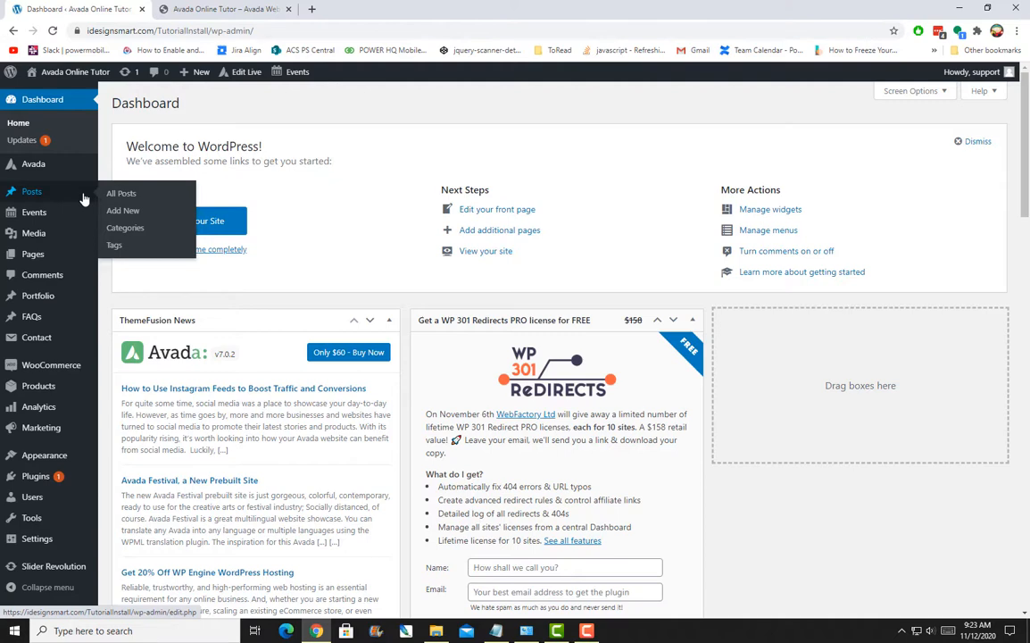
{"action": "left_click", "coordinate": [130, 216]}
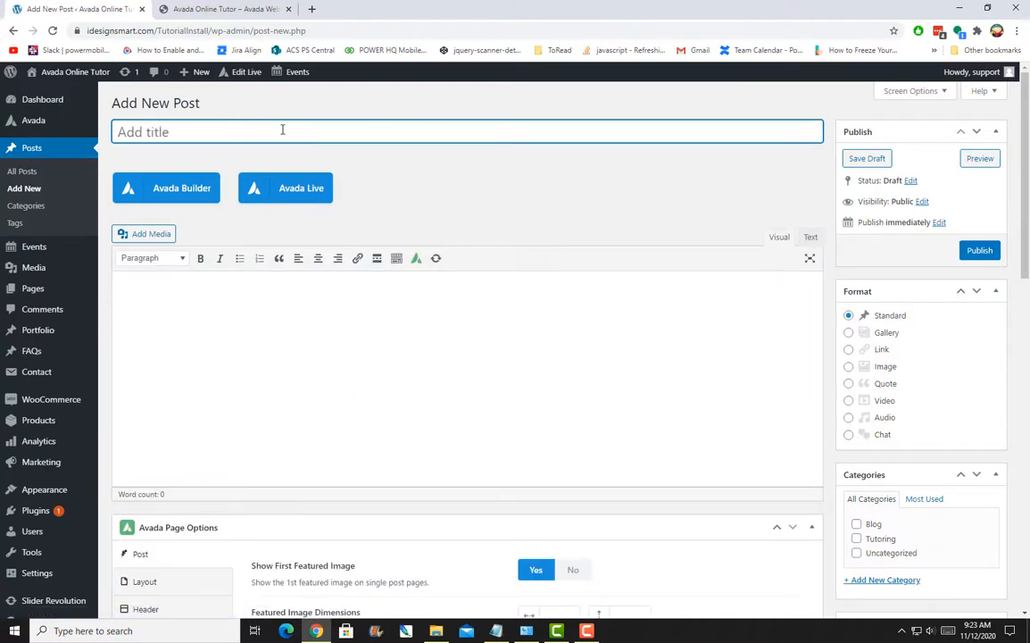
{"action": "type", "text": "Title to my first post"}
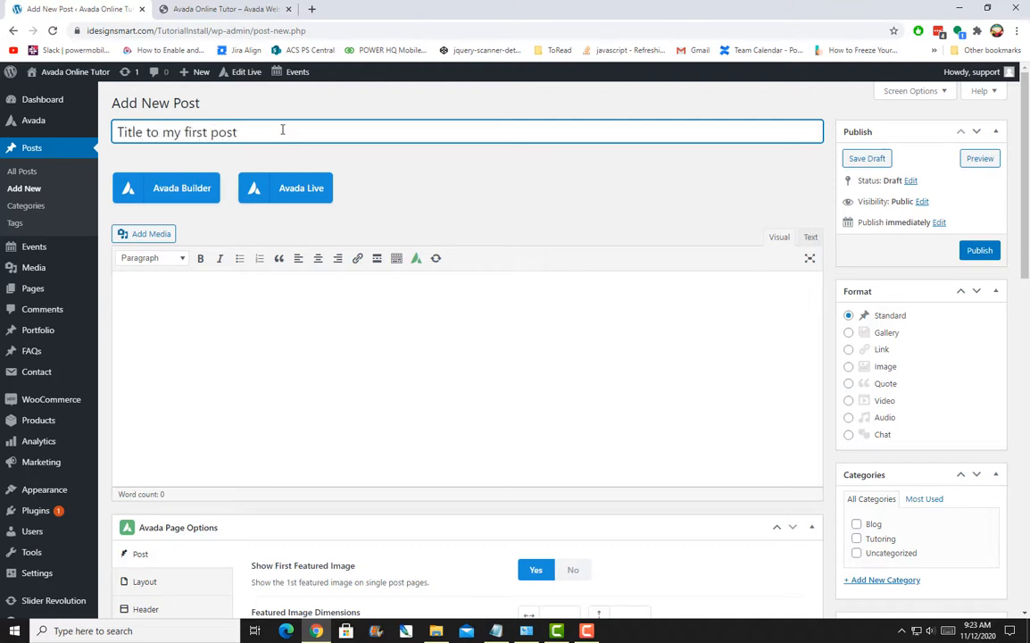
Switch to the Notepad document that holds the Lorem Ipsum sample text.
{"action": "left_click", "coordinate": [497, 631]}
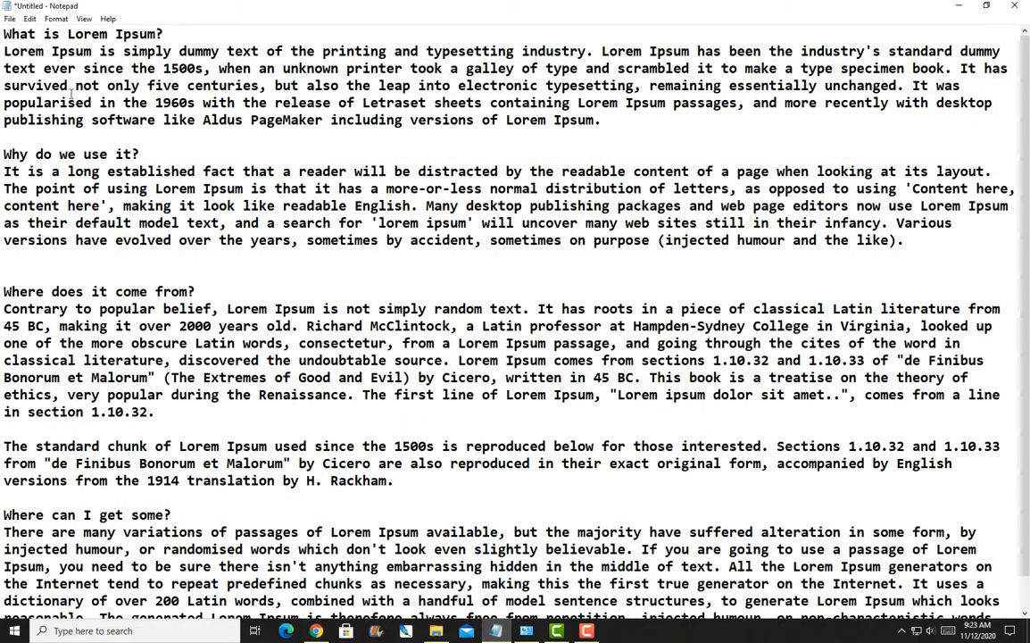
{"action": "left_click", "coordinate": [8, 18]}
{"action": "left_click", "coordinate": [21, 56]}
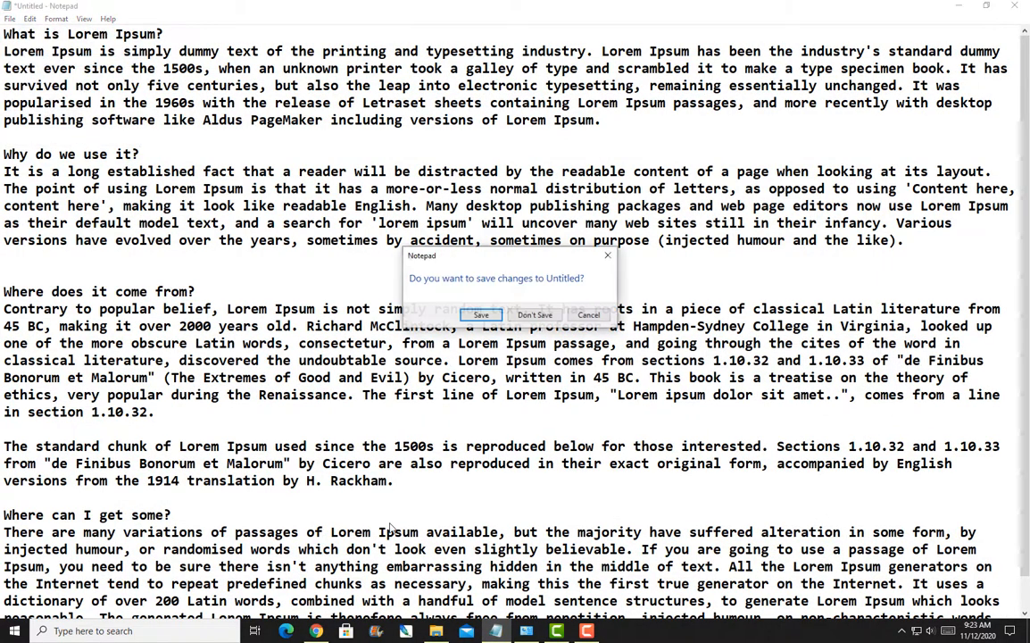
{"action": "left_click", "coordinate": [589, 315]}
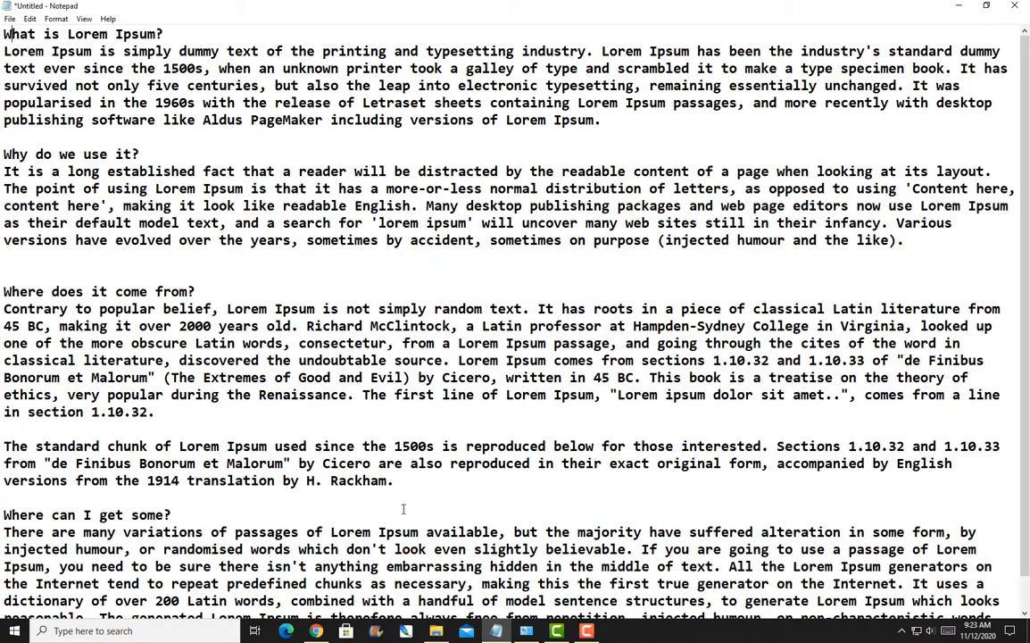
Copy the sample text from "What is Lorem Ipsum?" through the "The standard chunk" paragraph and return to the new post's body in Chrome.
{"action": "left_click_drag", "start_coordinate": [393, 480], "coordinate": [2, 27]}
{"action": "key", "text": "ctrl+c"}
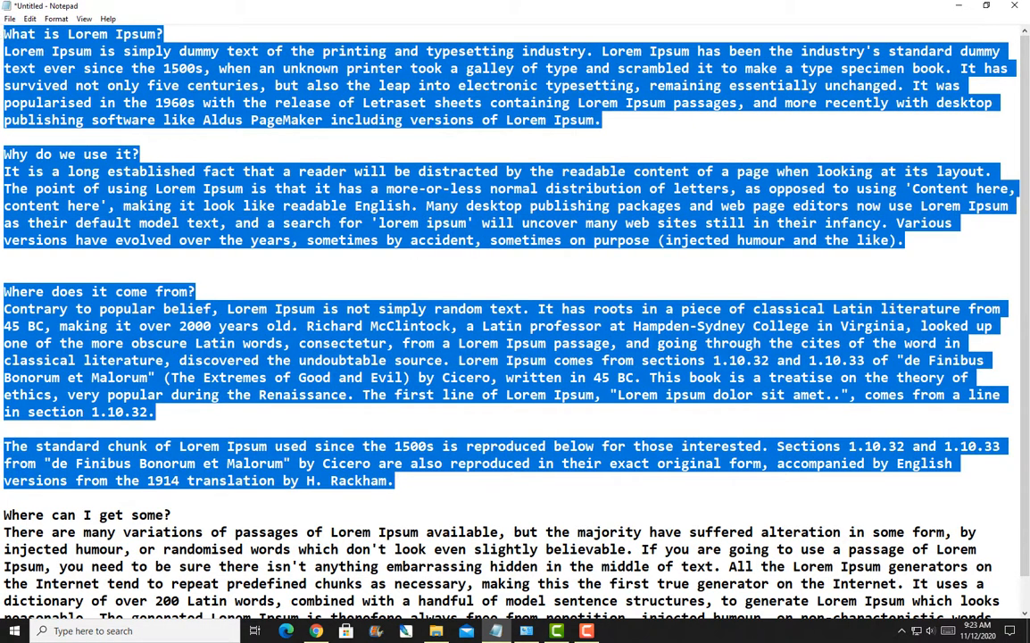
{"action": "left_click", "coordinate": [316, 631]}
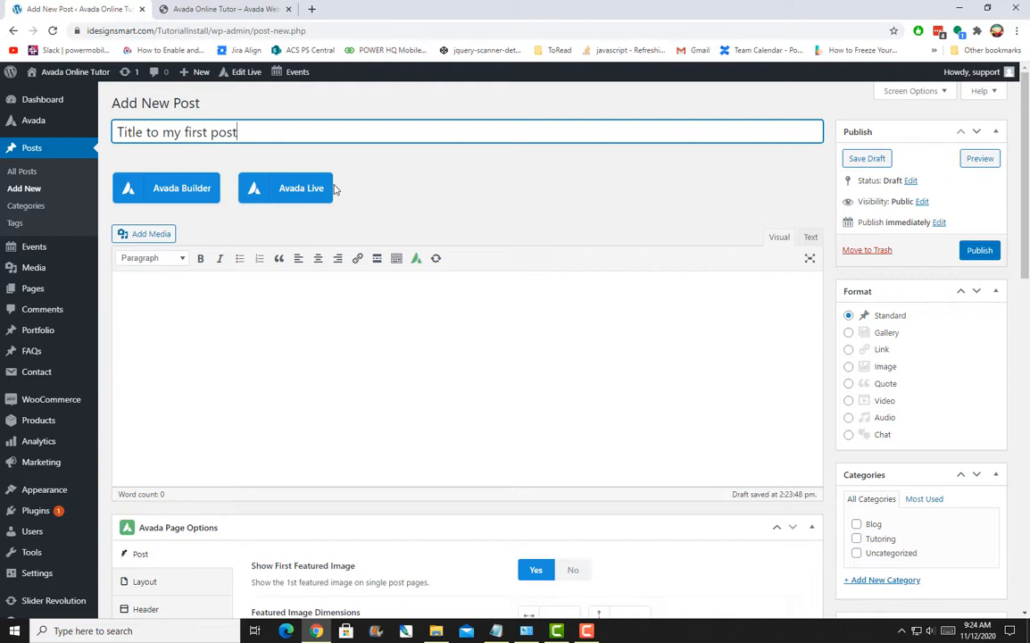
{"action": "left_click", "coordinate": [311, 295]}
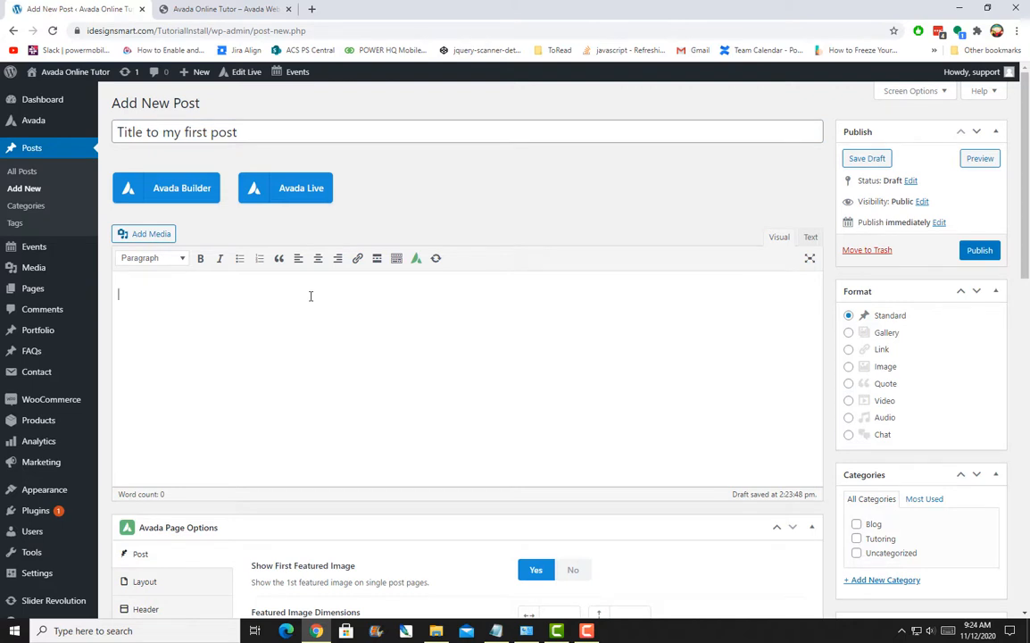
Compare the Text and Visual modes of the post's content editor.
{"action": "left_click", "coordinate": [810, 240]}
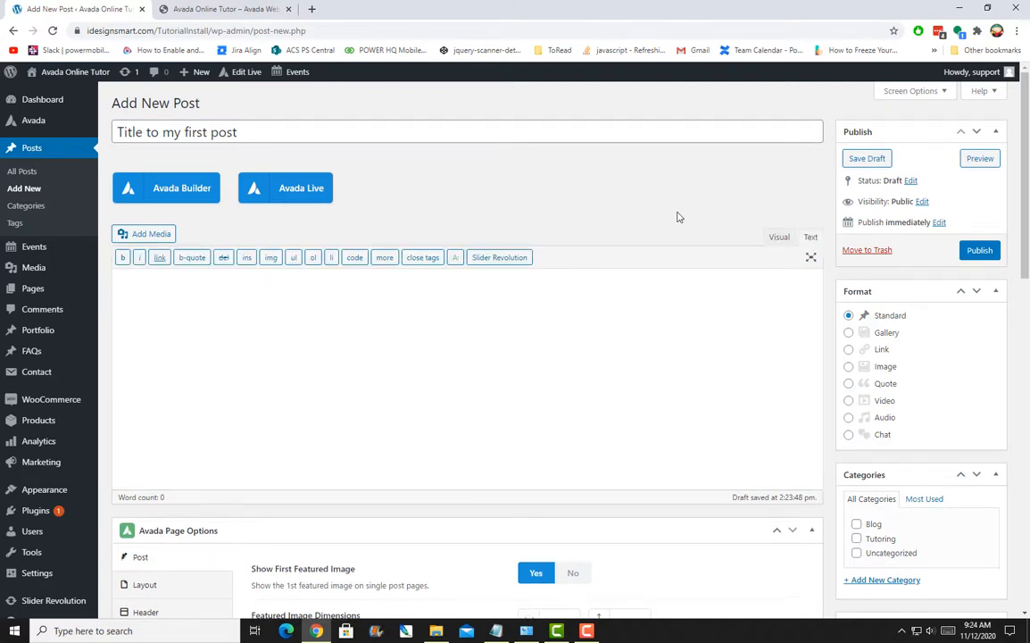
{"action": "left_click", "coordinate": [779, 239]}
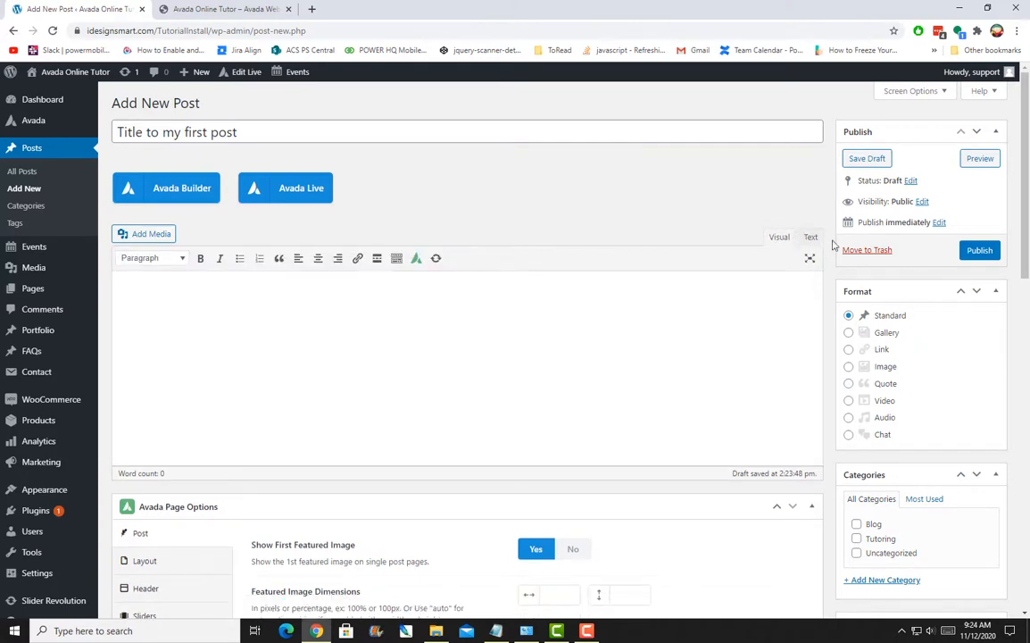
{"action": "left_click", "coordinate": [810, 238]}
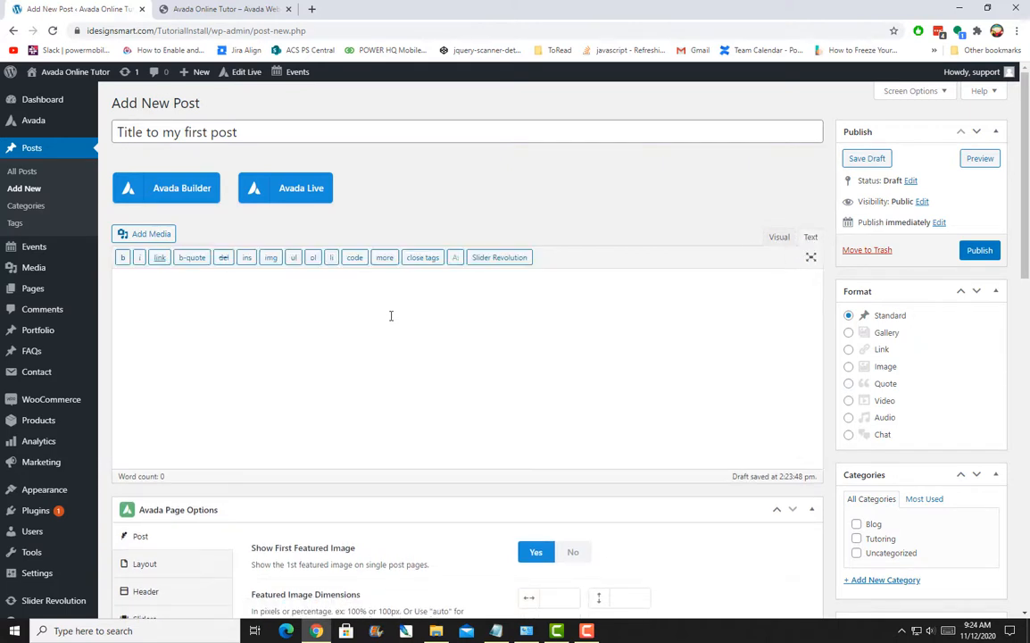
Paste the copied Lorem Ipsum text into the post body in Visual mode.
{"action": "left_click", "coordinate": [779, 237]}
{"action": "left_click", "coordinate": [598, 317]}
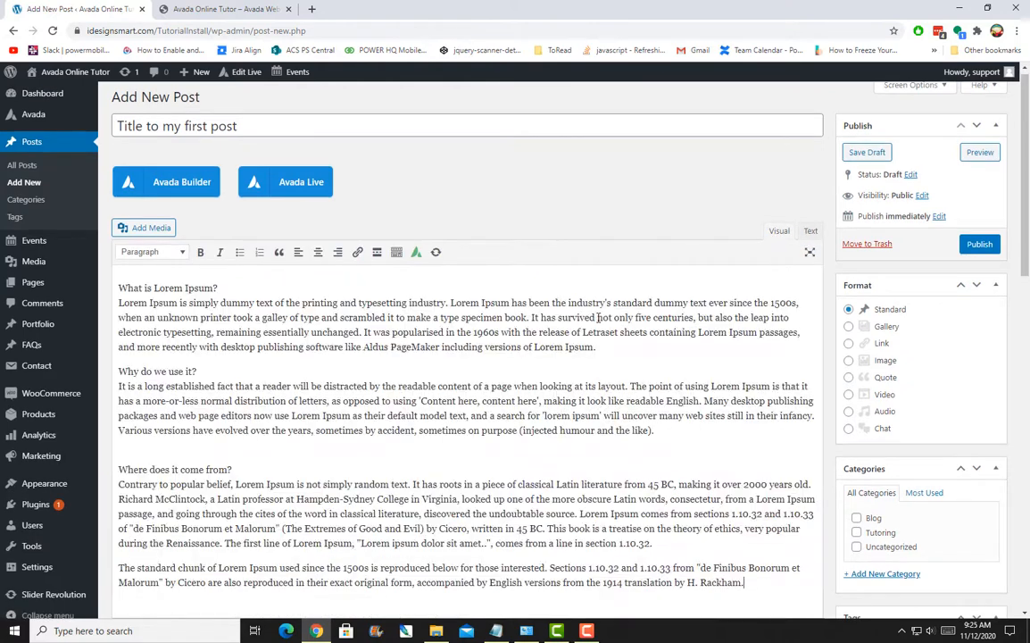
{"action": "key", "text": "ctrl+v"}
Separate "What is Lorem Ipsum?" from the paragraph below it and format it as Heading 3.
{"action": "left_click", "coordinate": [303, 287]}
{"action": "scroll", "coordinate": [509, 285], "scroll_direction": "down", "scroll_amount": 3}
{"action": "scroll", "coordinate": [527, 282], "scroll_direction": "up", "scroll_amount": 3}
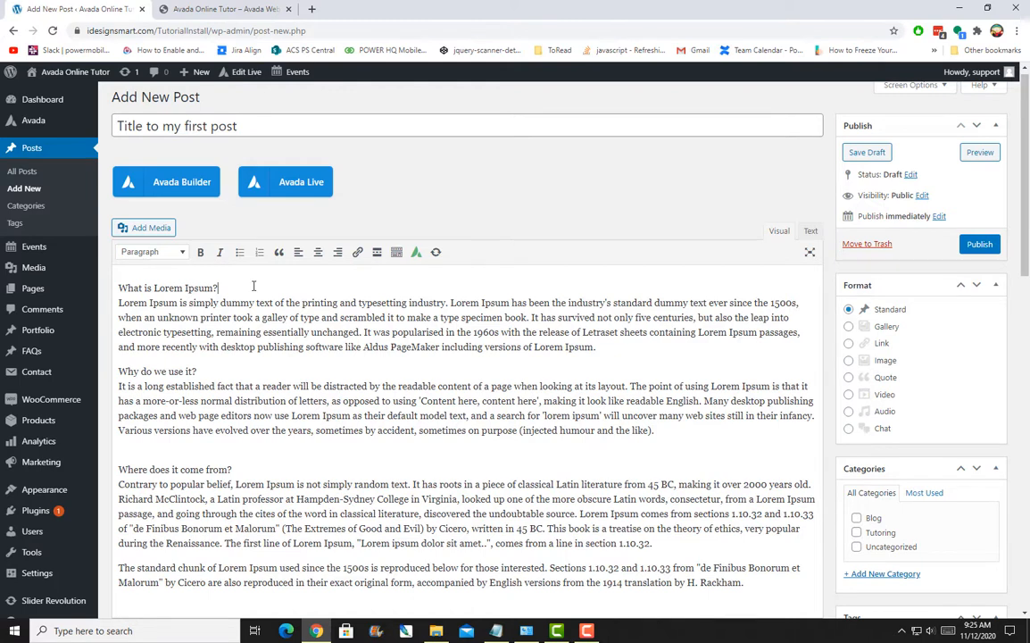
{"action": "key", "text": "Return"}
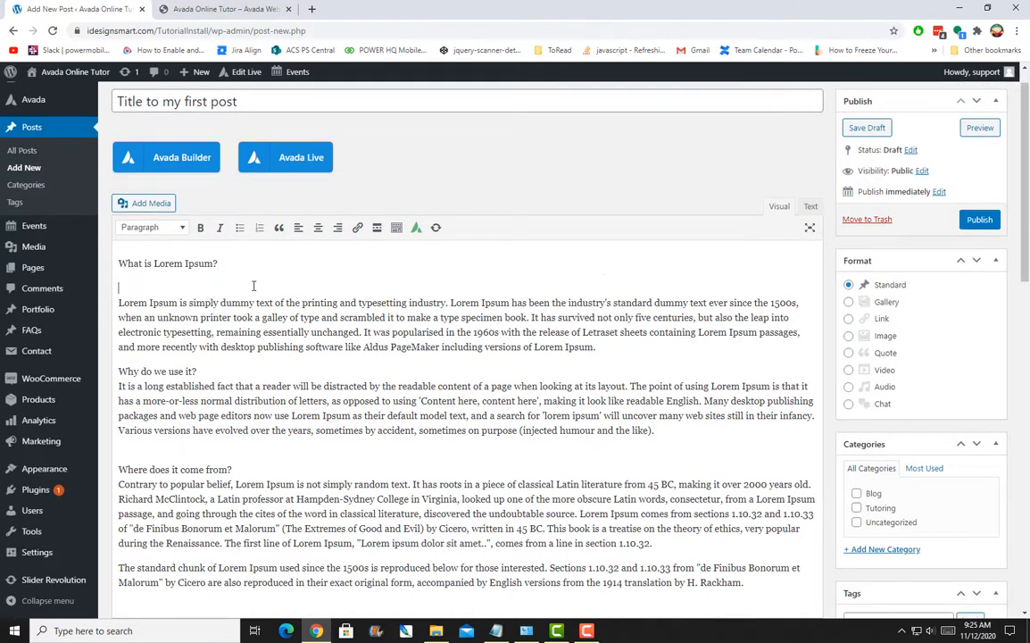
{"action": "left_click_drag", "start_coordinate": [248, 264], "coordinate": [114, 264]}
{"action": "left_click", "coordinate": [184, 229]}
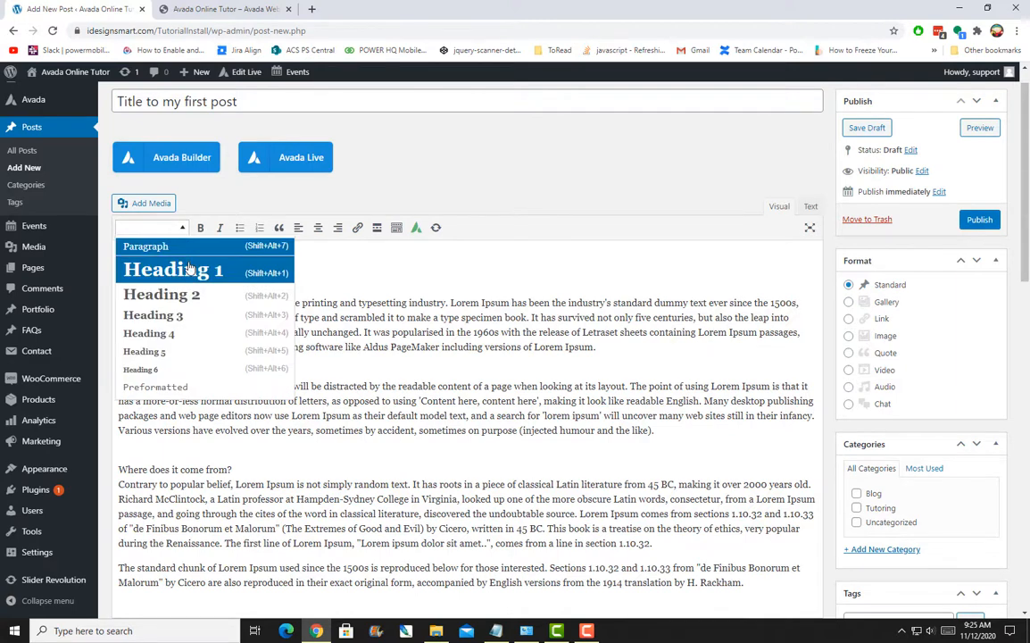
{"action": "left_click", "coordinate": [175, 321]}
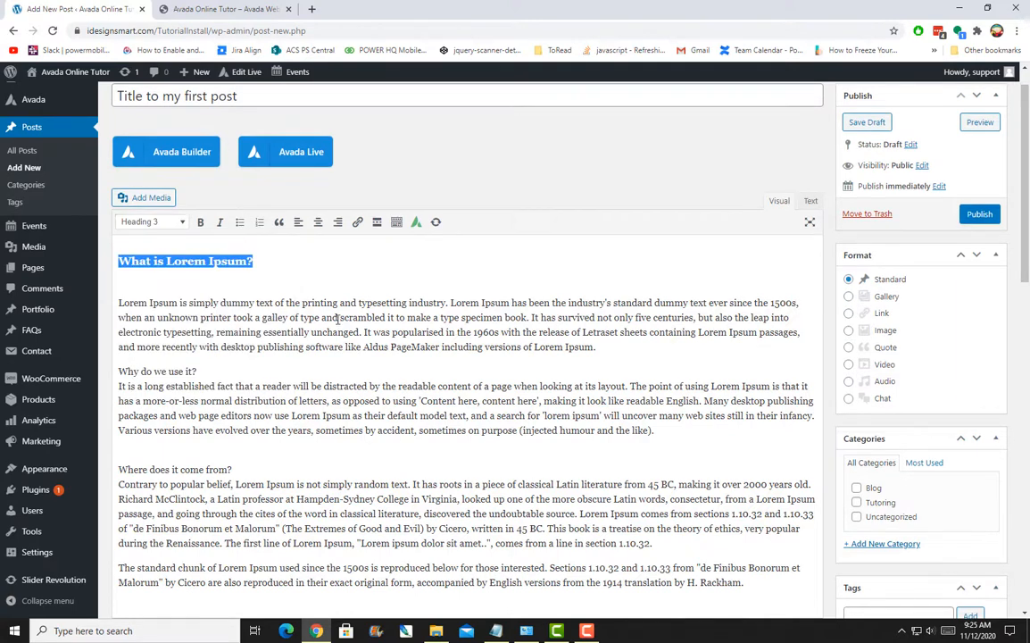
{"action": "left_click", "coordinate": [386, 283]}
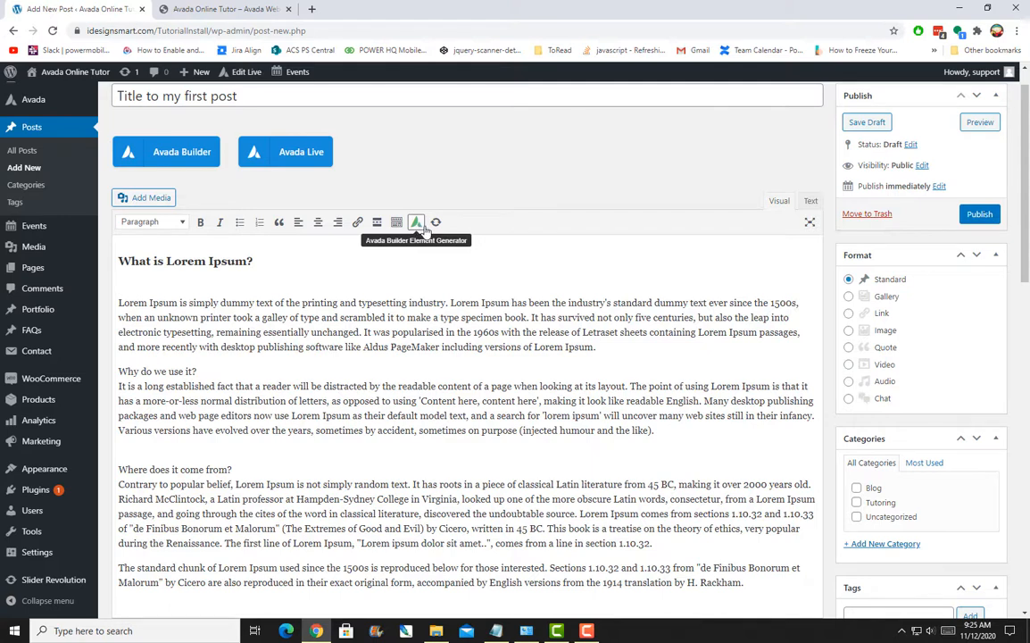
Examine the post's HTML markup in Text mode, return to Visual mode and look over the formatted content.
{"action": "left_click", "coordinate": [811, 201]}
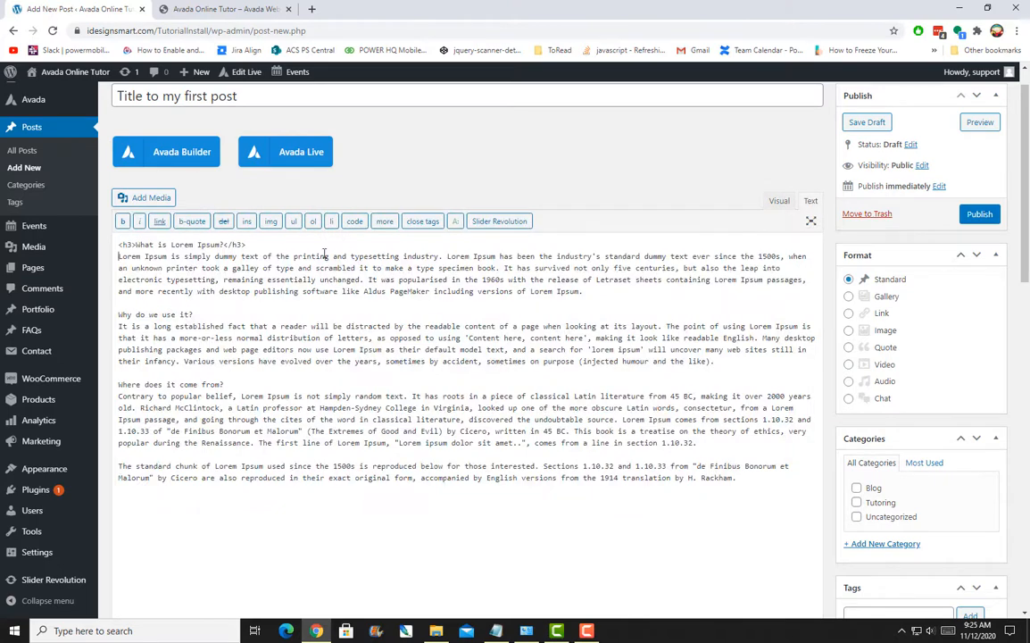
{"action": "left_click", "coordinate": [778, 202]}
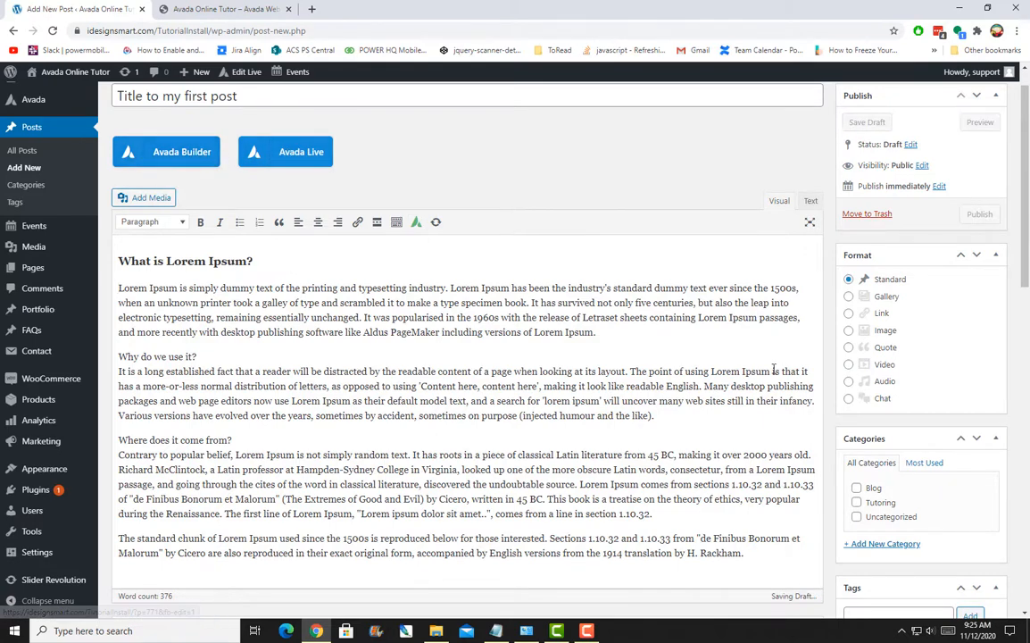
{"action": "scroll", "coordinate": [773, 368], "scroll_direction": "up", "scroll_amount": 1}
{"action": "scroll", "coordinate": [490, 290], "scroll_direction": "down", "scroll_amount": 2}
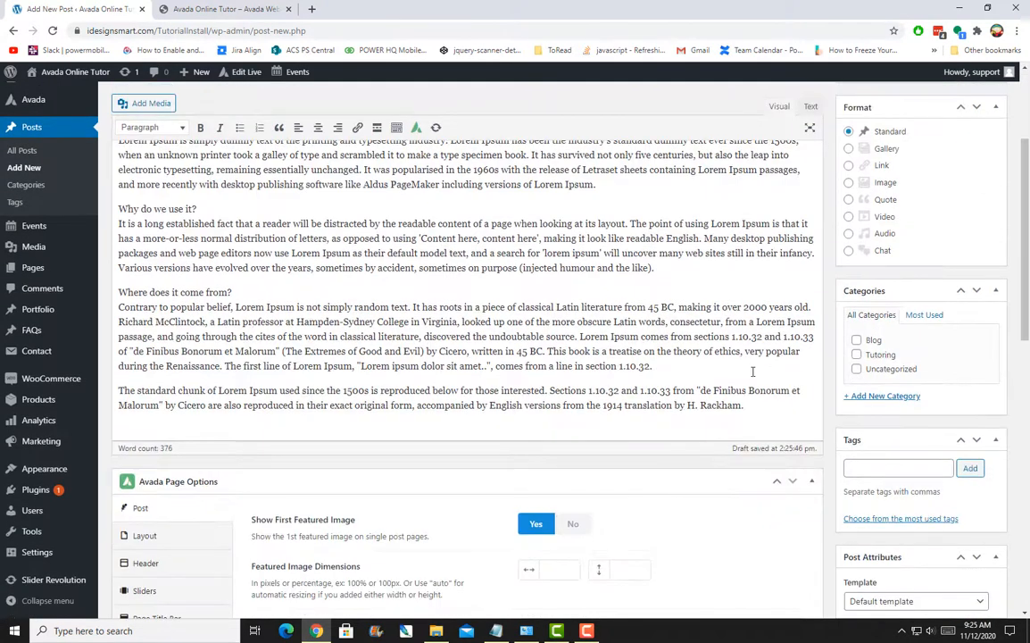
{"action": "scroll", "coordinate": [490, 291], "scroll_direction": "up", "scroll_amount": 2}
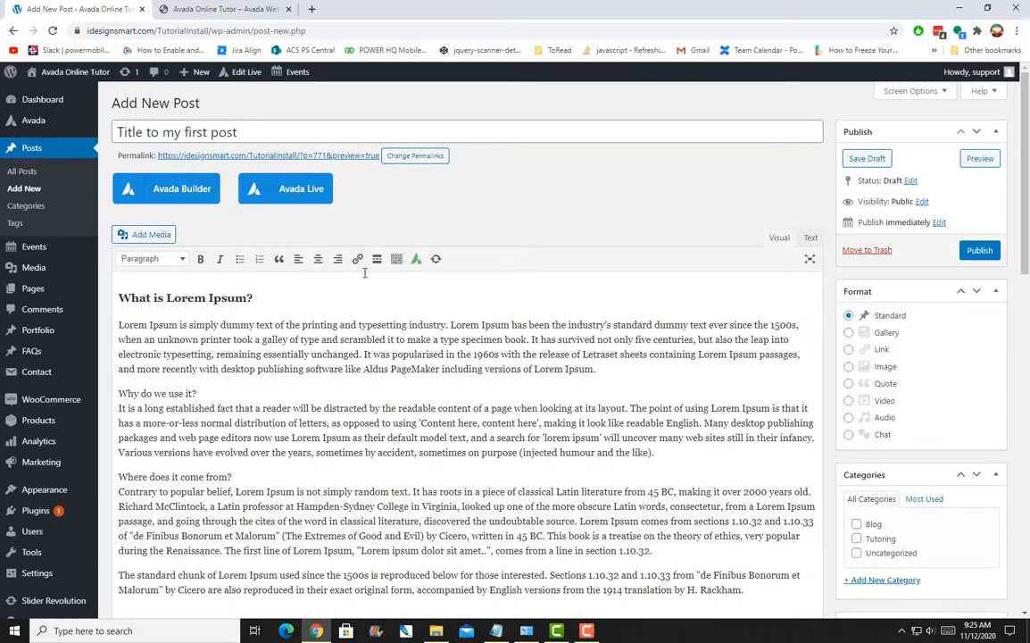
Add a new category named "Recent Updates" to the post.
{"action": "scroll", "coordinate": [617, 314], "scroll_direction": "down", "scroll_amount": 3}
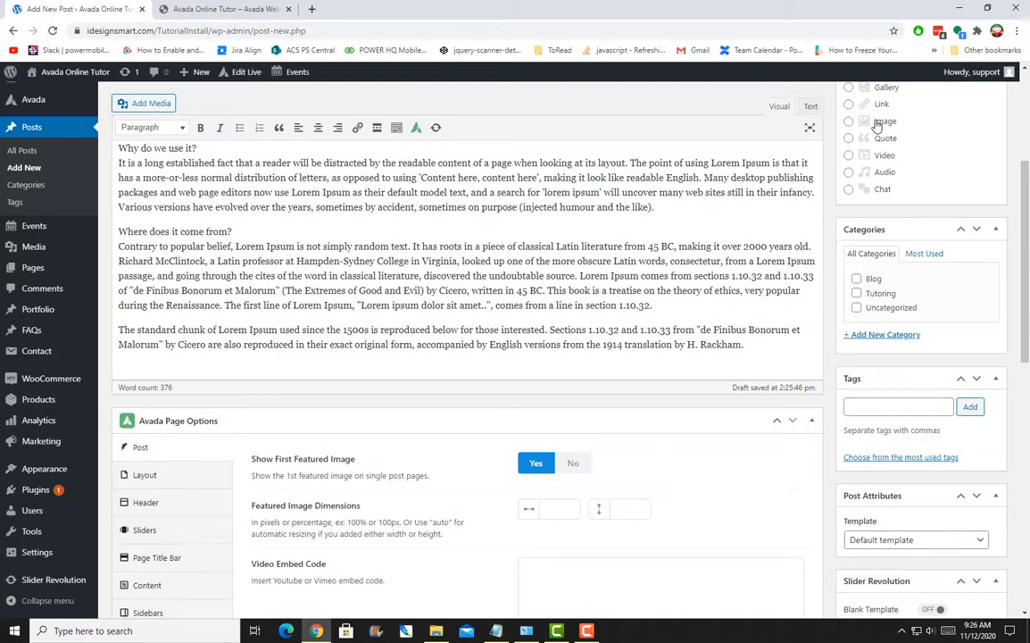
{"action": "left_click", "coordinate": [876, 334]}
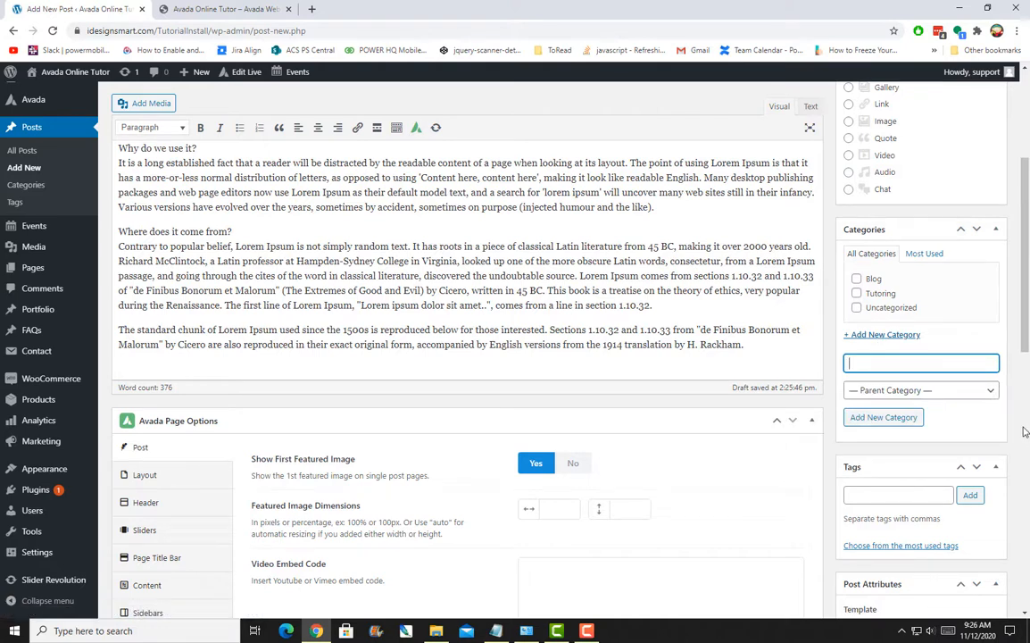
{"action": "type", "text": "Recent Updates"}
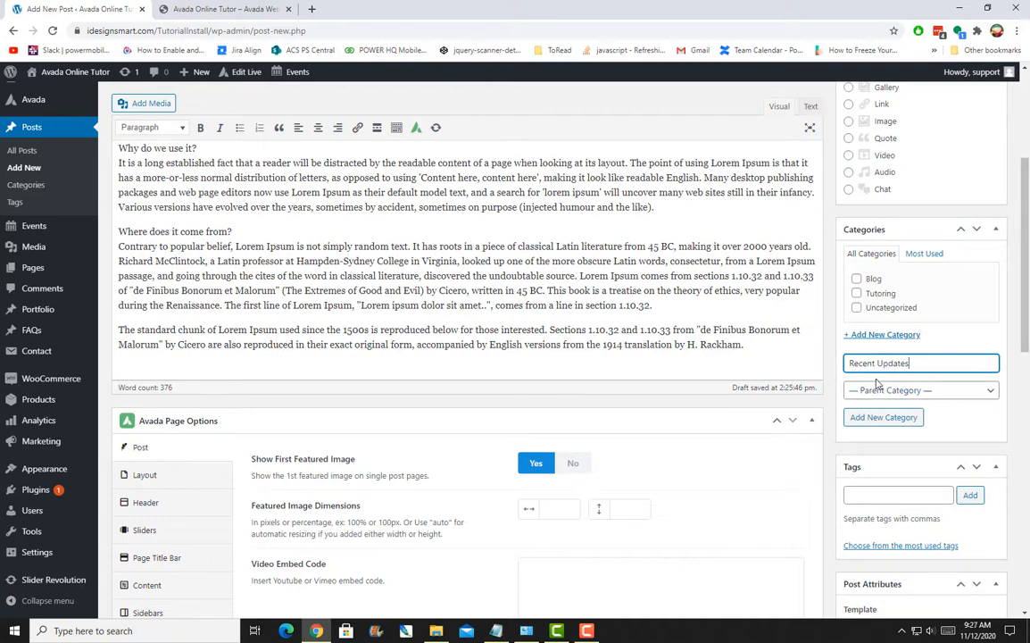
{"action": "key", "text": "Return"}
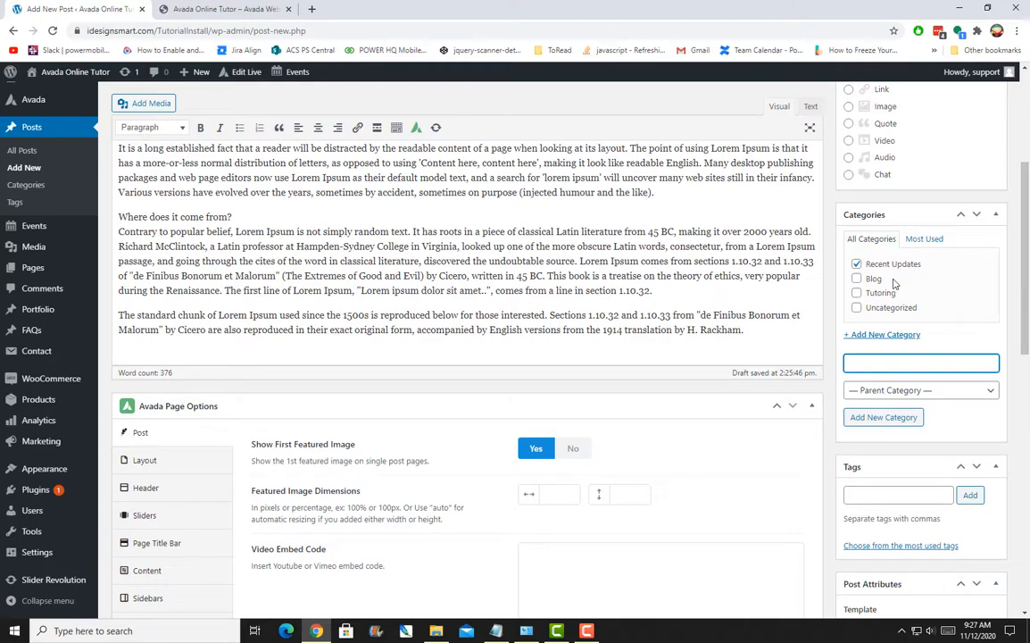
{"action": "scroll", "coordinate": [482, 212], "scroll_direction": "up", "scroll_amount": 5}
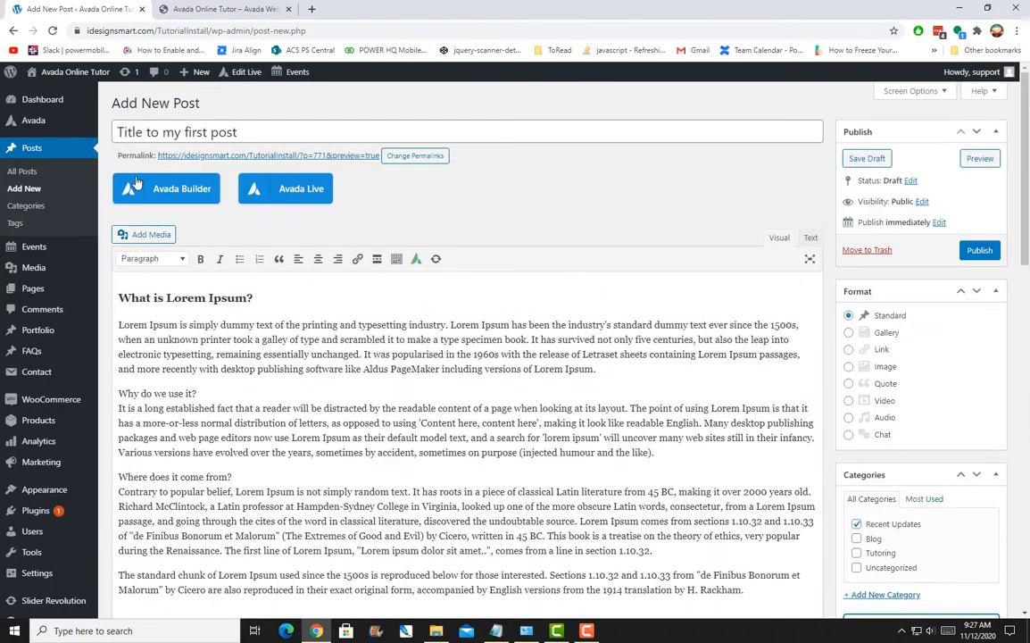
Copy the words "popular belief" from the "Where does it come from?" paragraph and add them as a tag on the post.
{"action": "scroll", "coordinate": [893, 419], "scroll_direction": "down", "scroll_amount": 2}
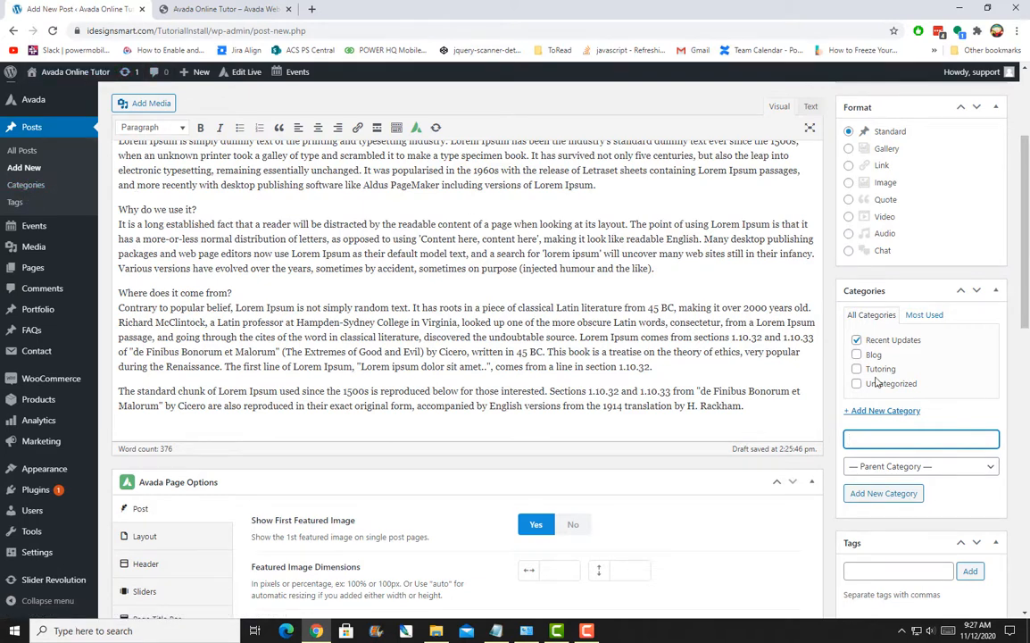
{"action": "scroll", "coordinate": [959, 442], "scroll_direction": "down", "scroll_amount": 3}
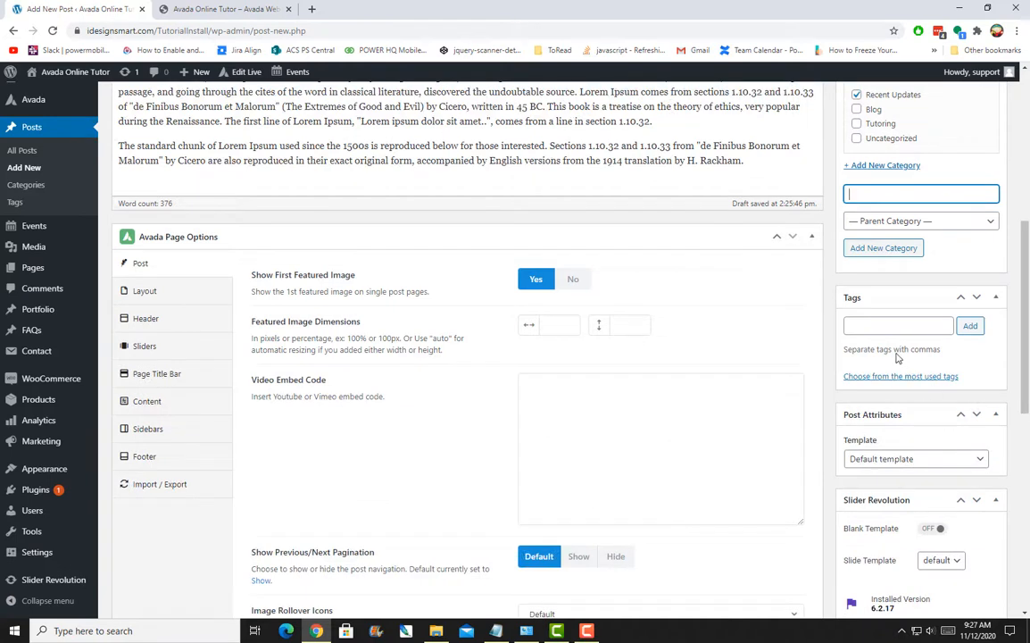
{"action": "left_click", "coordinate": [904, 327]}
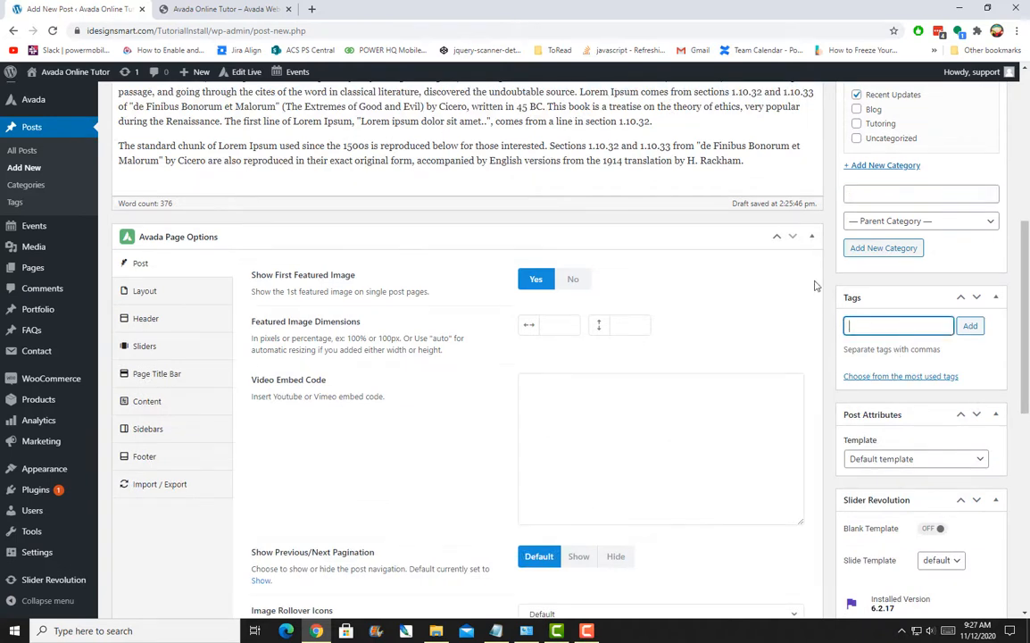
{"action": "scroll", "coordinate": [616, 348], "scroll_direction": "up", "scroll_amount": 4}
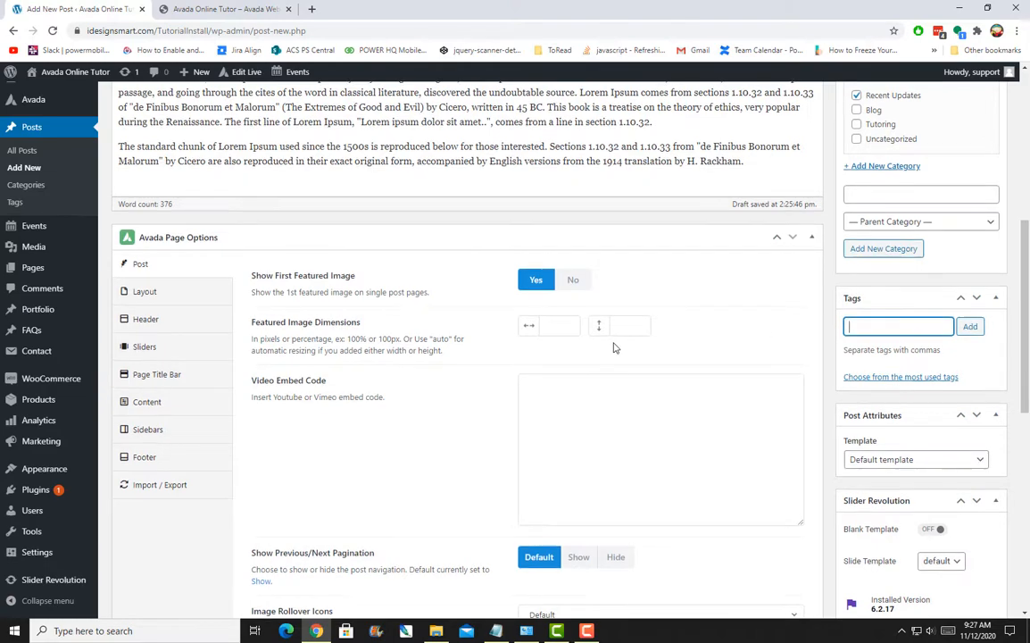
{"action": "scroll", "coordinate": [615, 348], "scroll_direction": "down", "scroll_amount": 3}
{"action": "scroll", "coordinate": [613, 347], "scroll_direction": "up", "scroll_amount": 3}
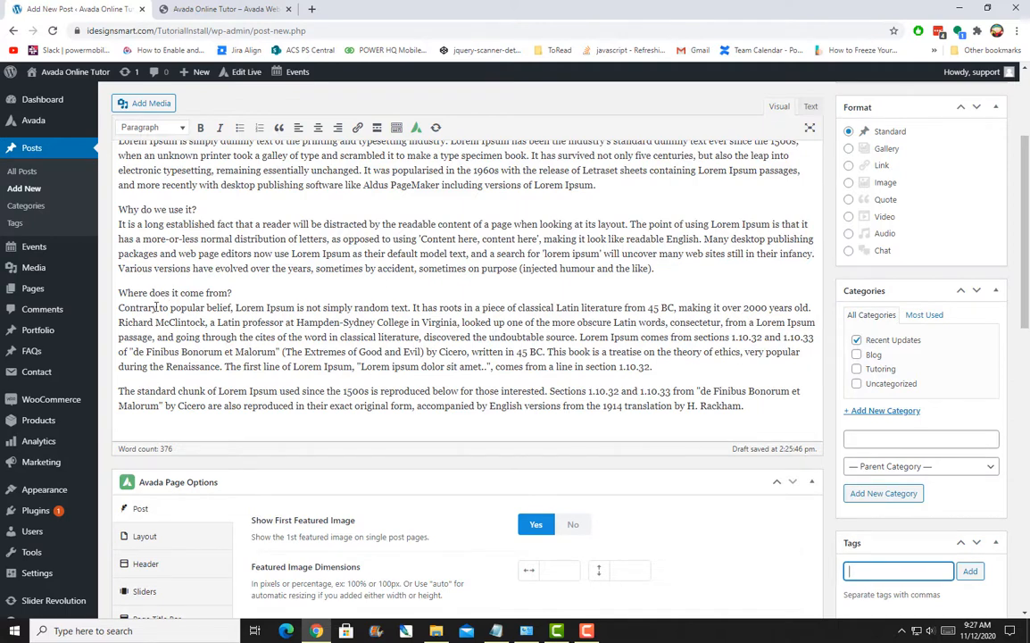
{"action": "left_click_drag", "start_coordinate": [170, 307], "coordinate": [232, 307]}
{"action": "right_click", "coordinate": [221, 307]}
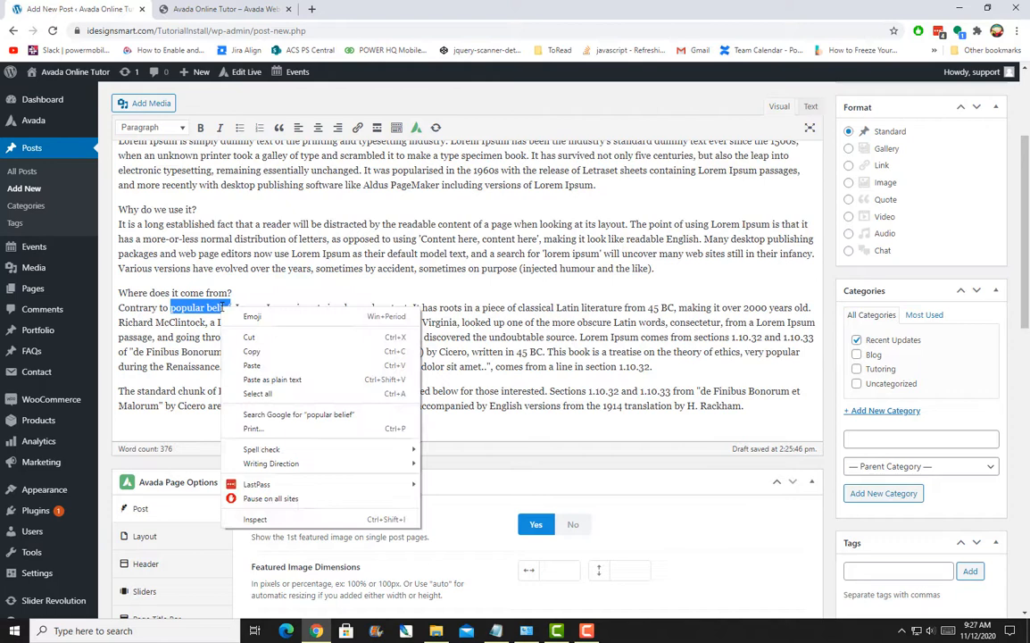
{"action": "left_click", "coordinate": [285, 356]}
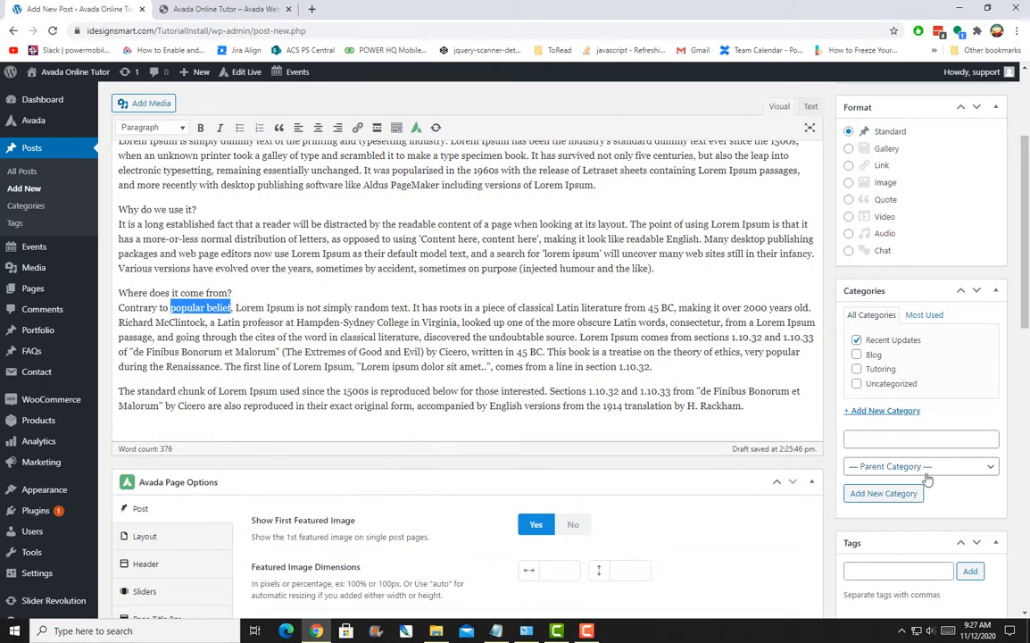
{"action": "scroll", "coordinate": [917, 468], "scroll_direction": "down", "scroll_amount": 3}
{"action": "left_click", "coordinate": [877, 385]}
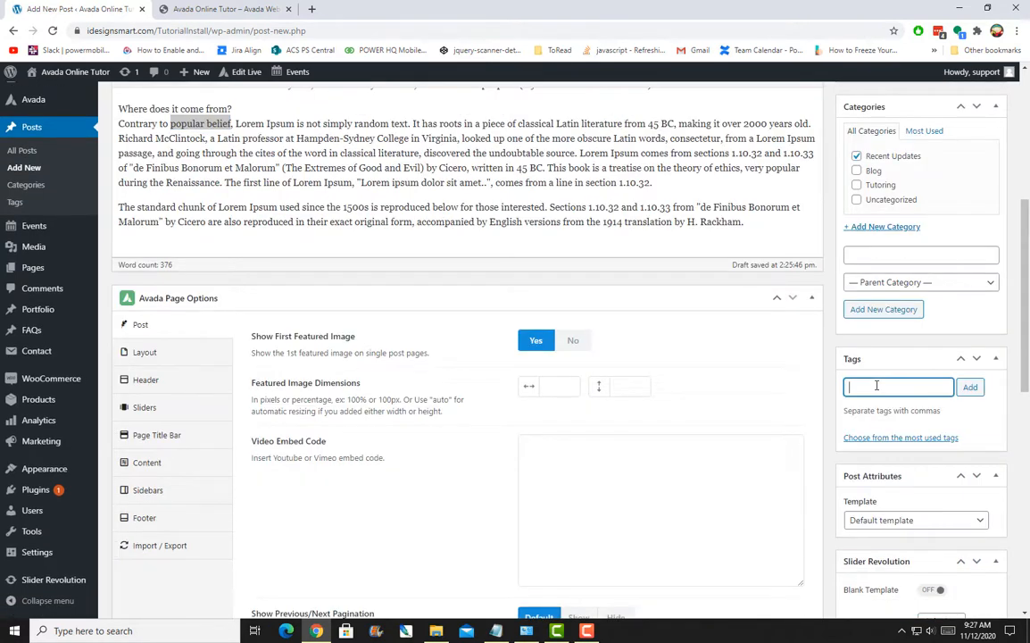
{"action": "key", "text": "ctrl+v"}
{"action": "left_click", "coordinate": [977, 391]}
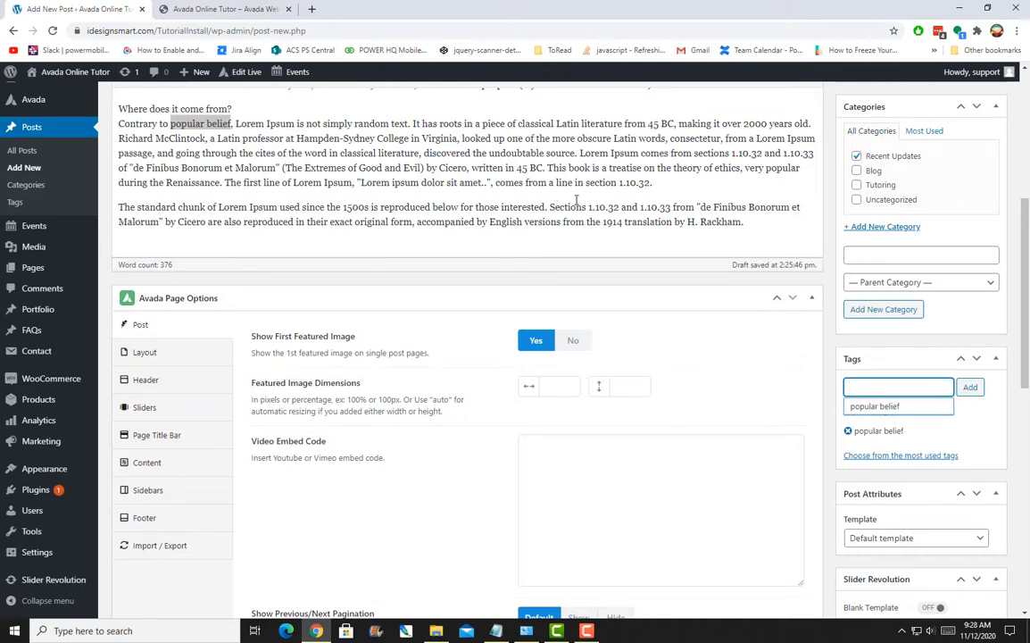
{"action": "key", "text": "Down"}
Set the Media Library photo of the smiling schoolboy in a white shirt as the post's main featured image.
{"action": "scroll", "coordinate": [606, 294], "scroll_direction": "up", "scroll_amount": 5}
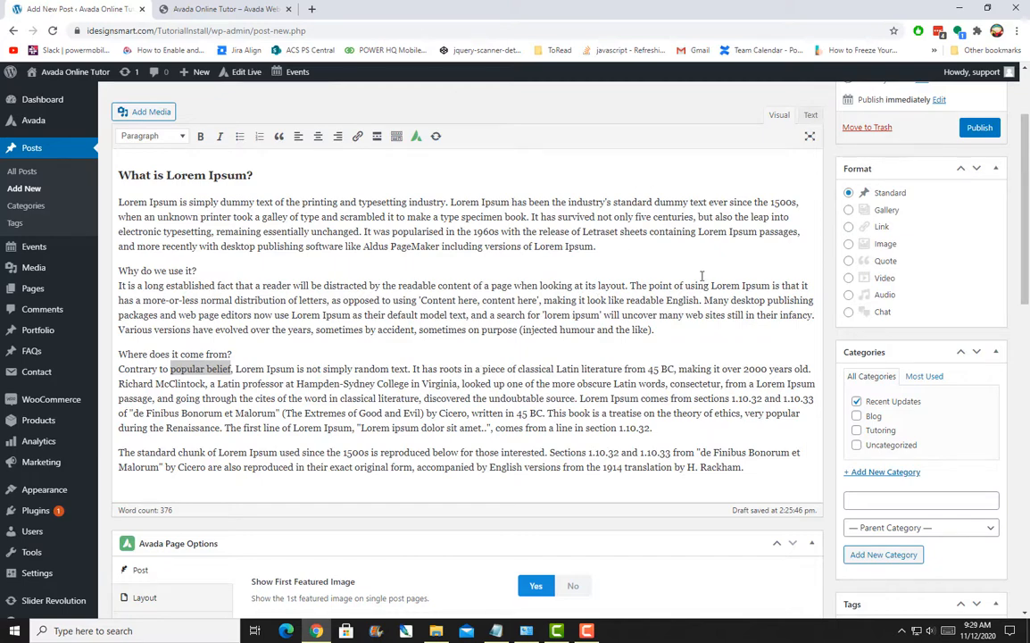
{"action": "scroll", "coordinate": [853, 312], "scroll_direction": "down", "scroll_amount": 2}
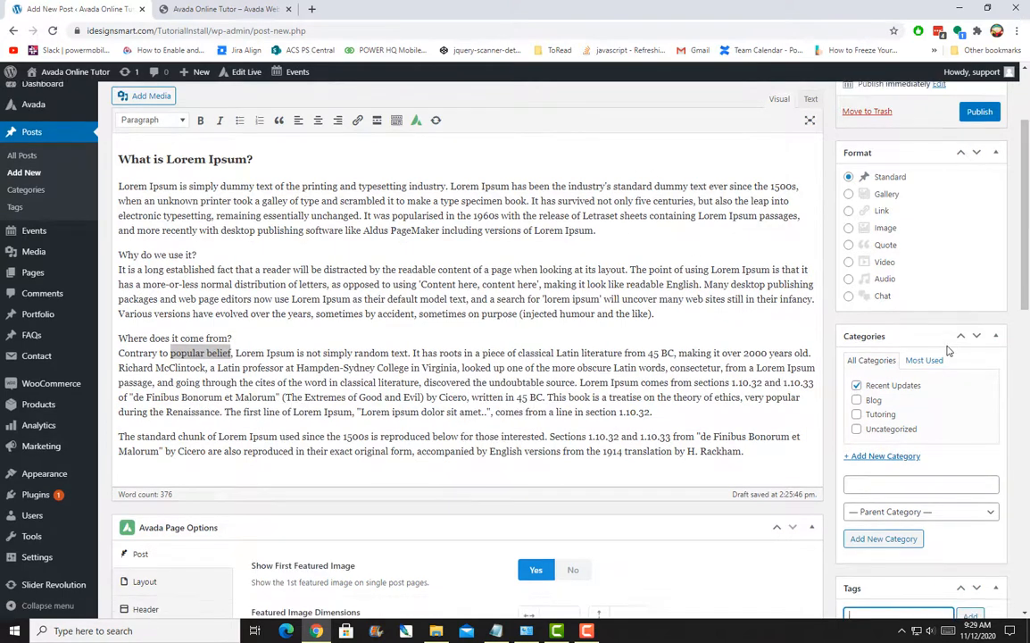
{"action": "scroll", "coordinate": [948, 348], "scroll_direction": "down", "scroll_amount": 3}
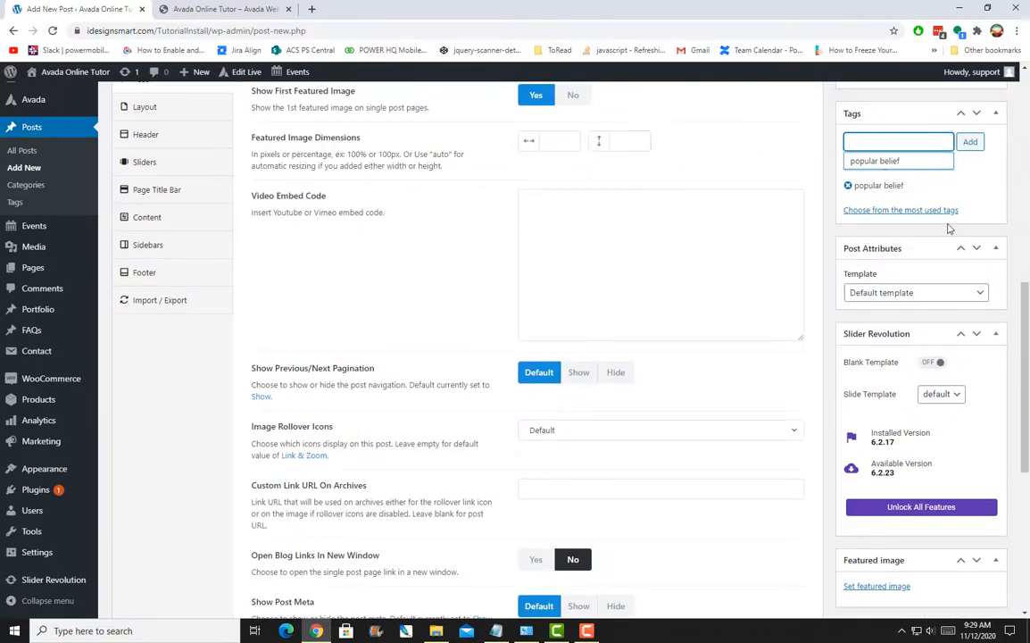
{"action": "scroll", "coordinate": [951, 267], "scroll_direction": "down", "scroll_amount": 3}
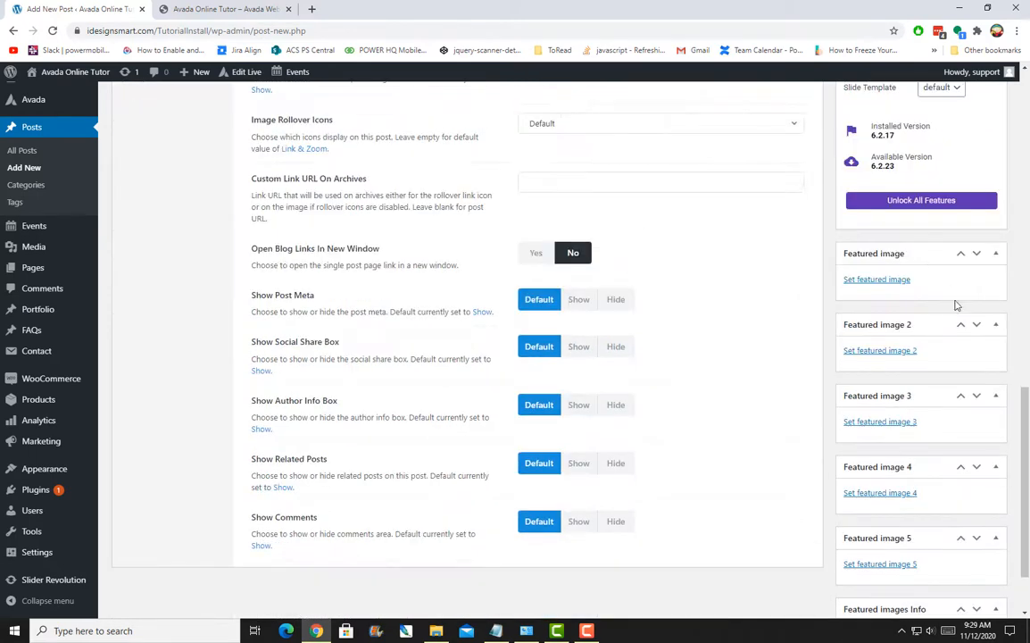
{"action": "left_click", "coordinate": [876, 282]}
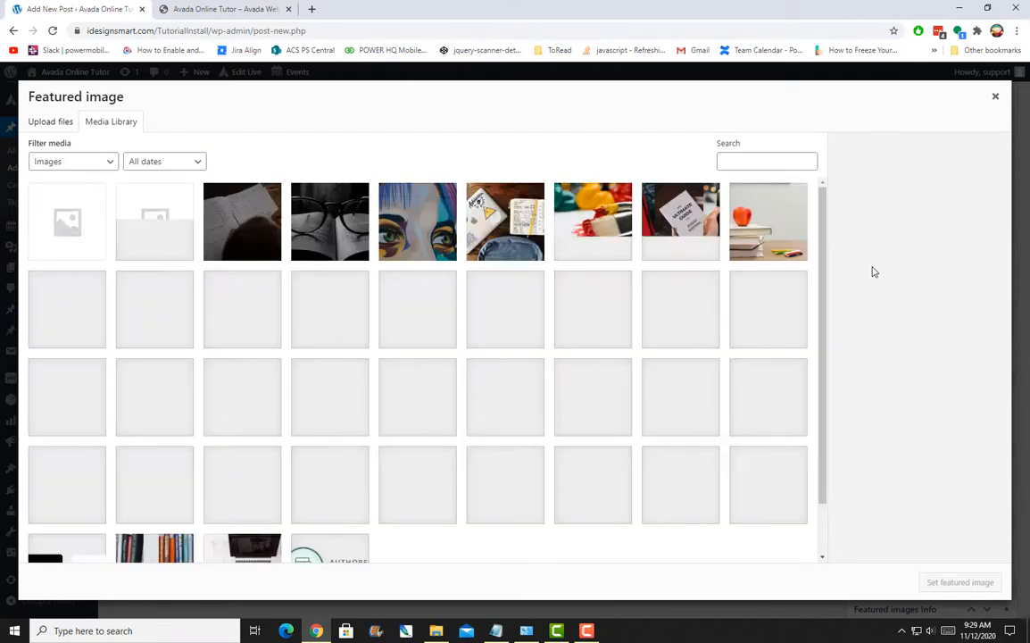
{"action": "left_click", "coordinate": [416, 220]}
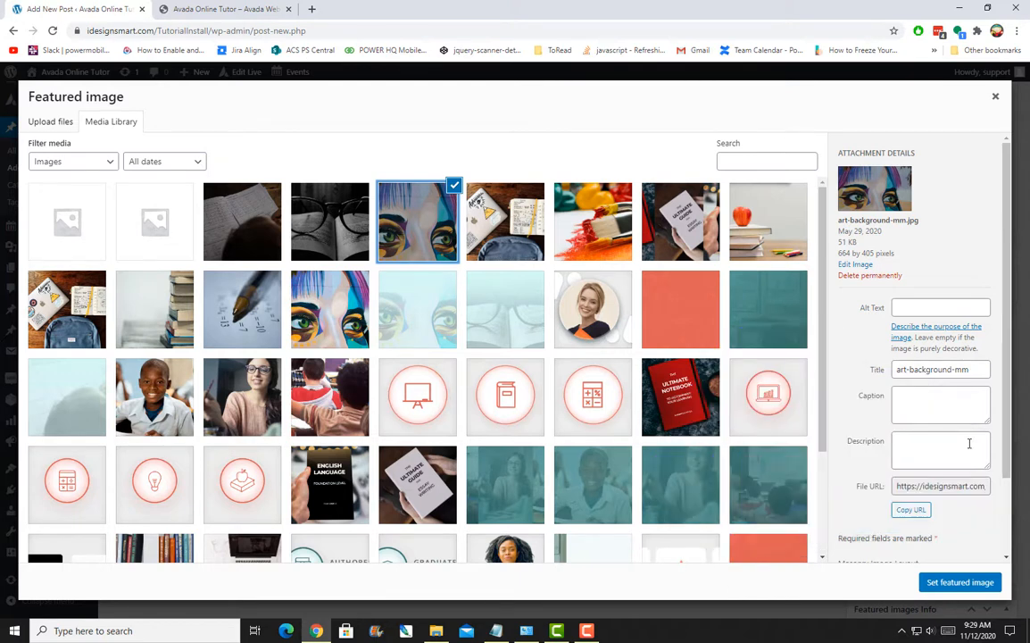
{"action": "scroll", "coordinate": [961, 360], "scroll_direction": "down", "scroll_amount": 1}
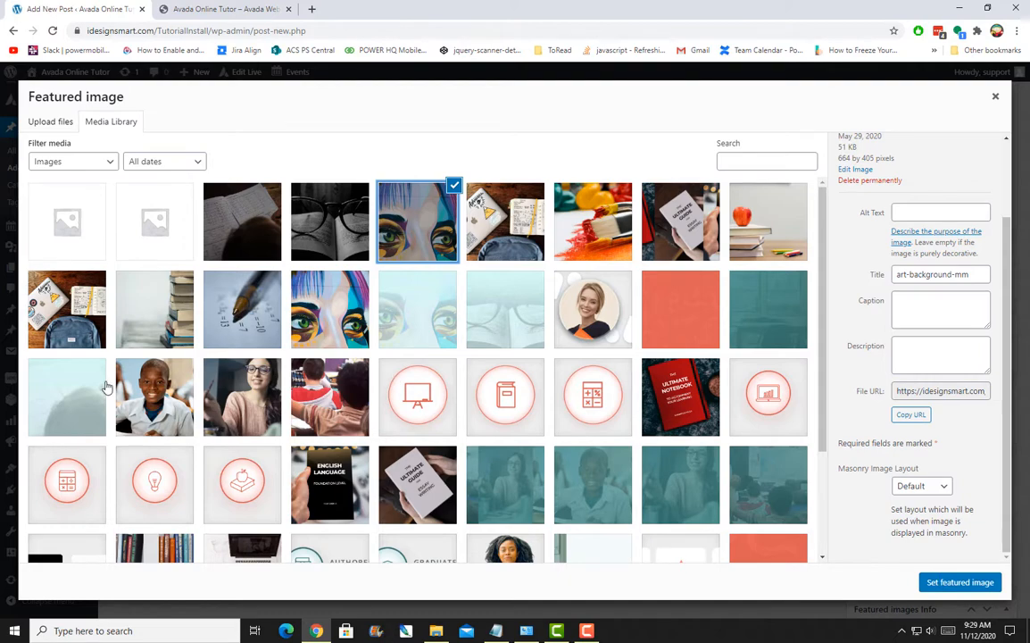
{"action": "left_click", "coordinate": [139, 366]}
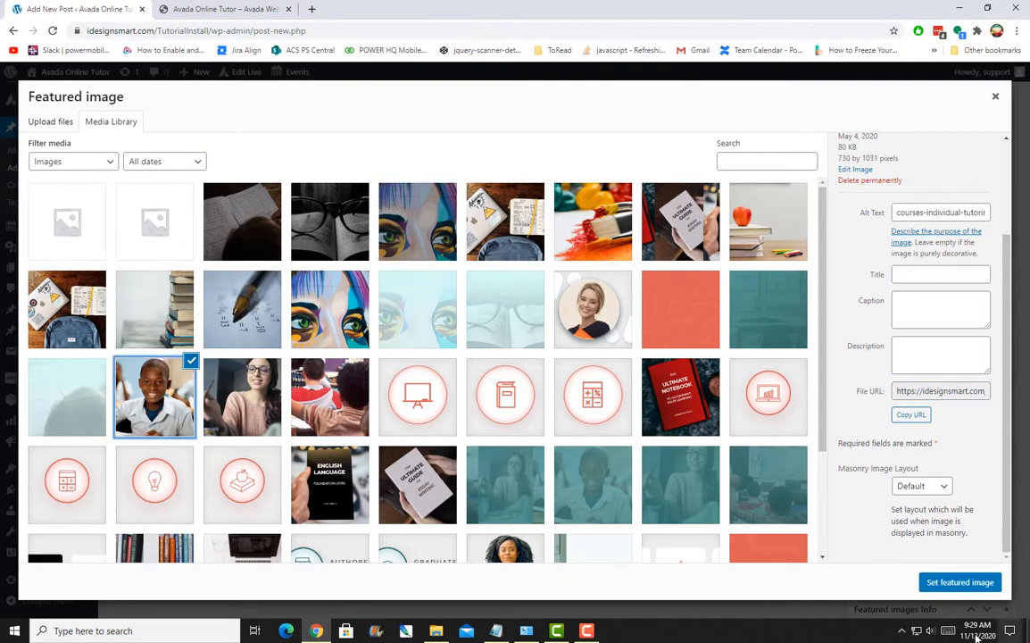
{"action": "left_click", "coordinate": [976, 582]}
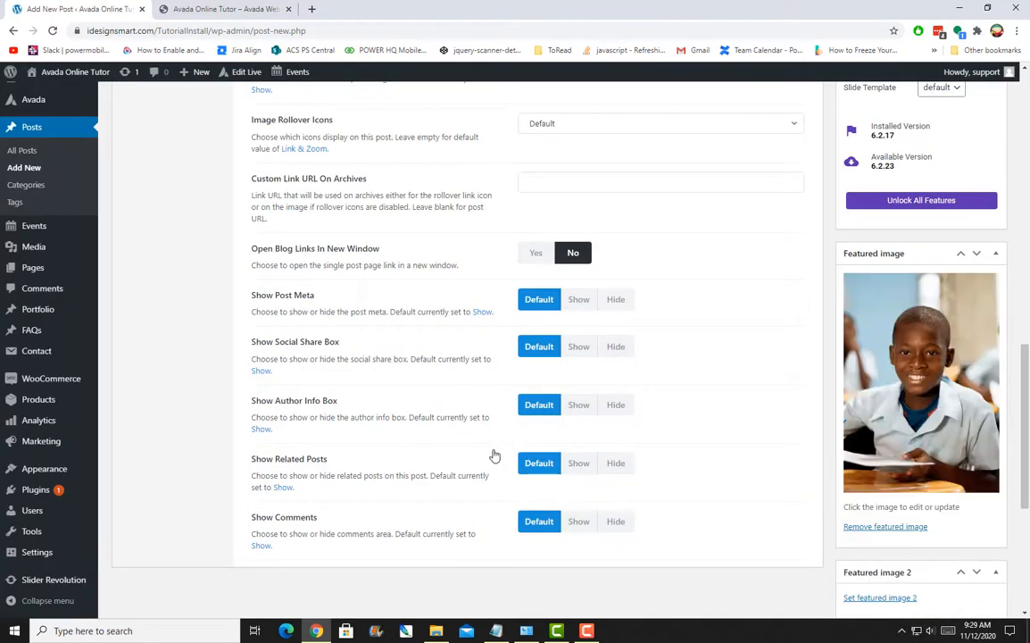
Look over the finished post and its settings, and publish it.
{"action": "scroll", "coordinate": [506, 442], "scroll_direction": "up", "scroll_amount": 5}
{"action": "scroll", "coordinate": [532, 431], "scroll_direction": "up", "scroll_amount": 5}
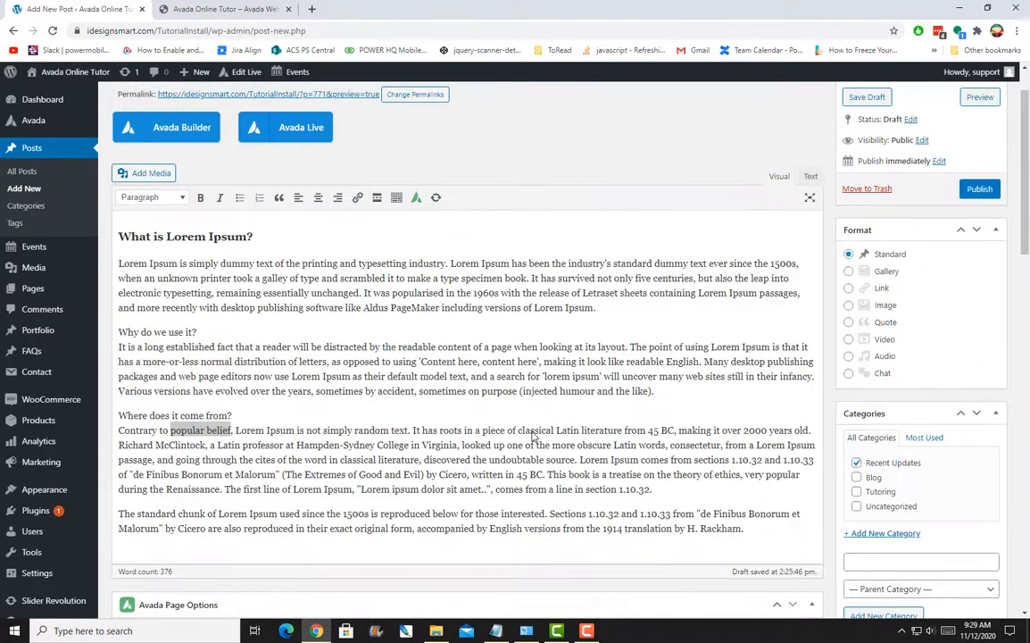
{"action": "scroll", "coordinate": [532, 433], "scroll_direction": "down", "scroll_amount": 8}
{"action": "scroll", "coordinate": [533, 435], "scroll_direction": "down", "scroll_amount": 5}
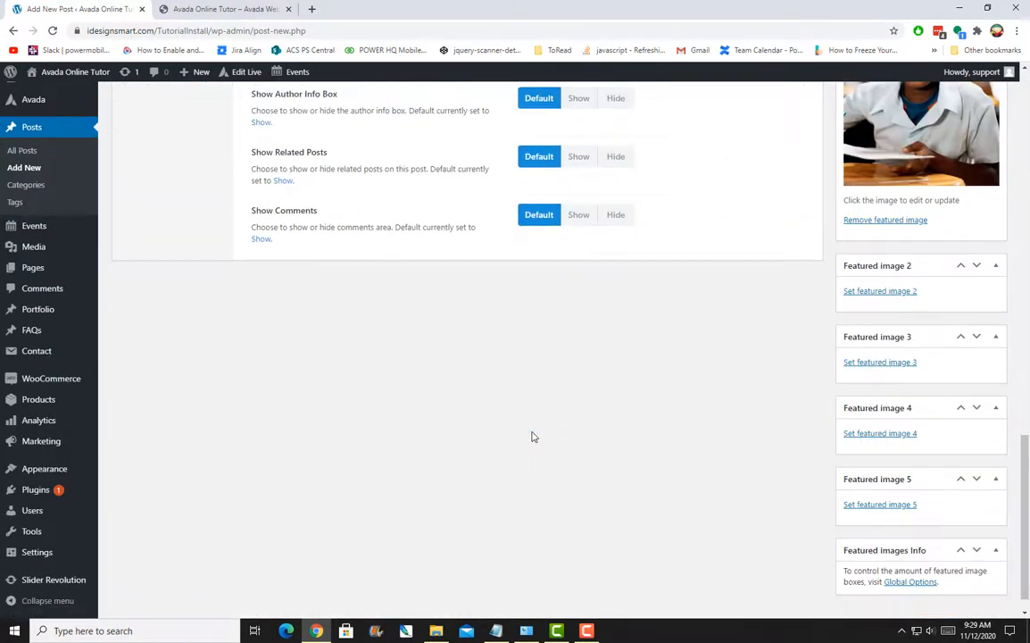
{"action": "scroll", "coordinate": [532, 436], "scroll_direction": "up", "scroll_amount": 6}
{"action": "scroll", "coordinate": [533, 437], "scroll_direction": "up", "scroll_amount": 9}
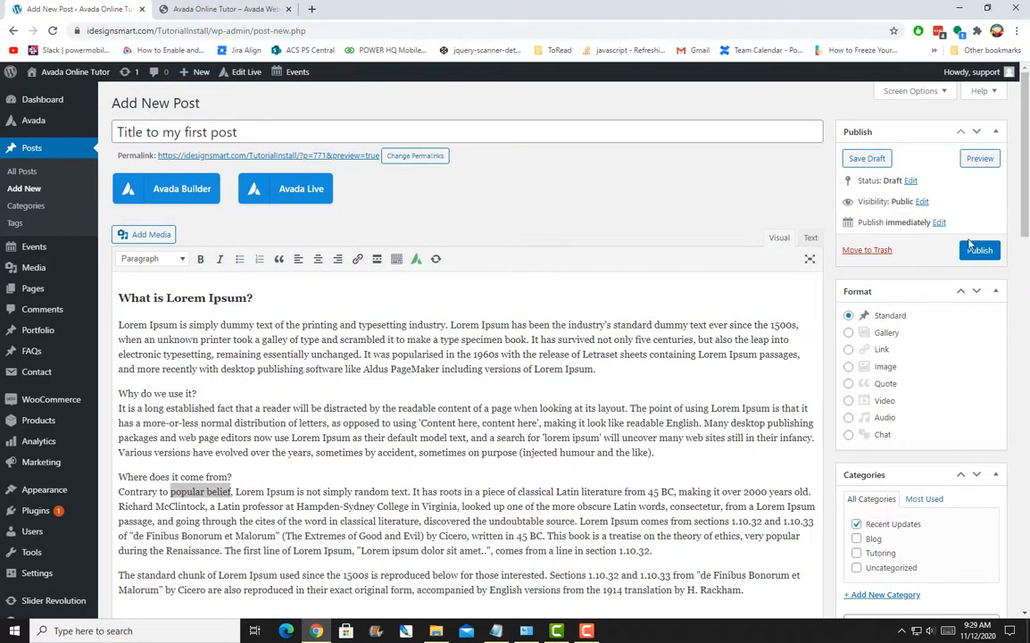
{"action": "left_click", "coordinate": [979, 250]}
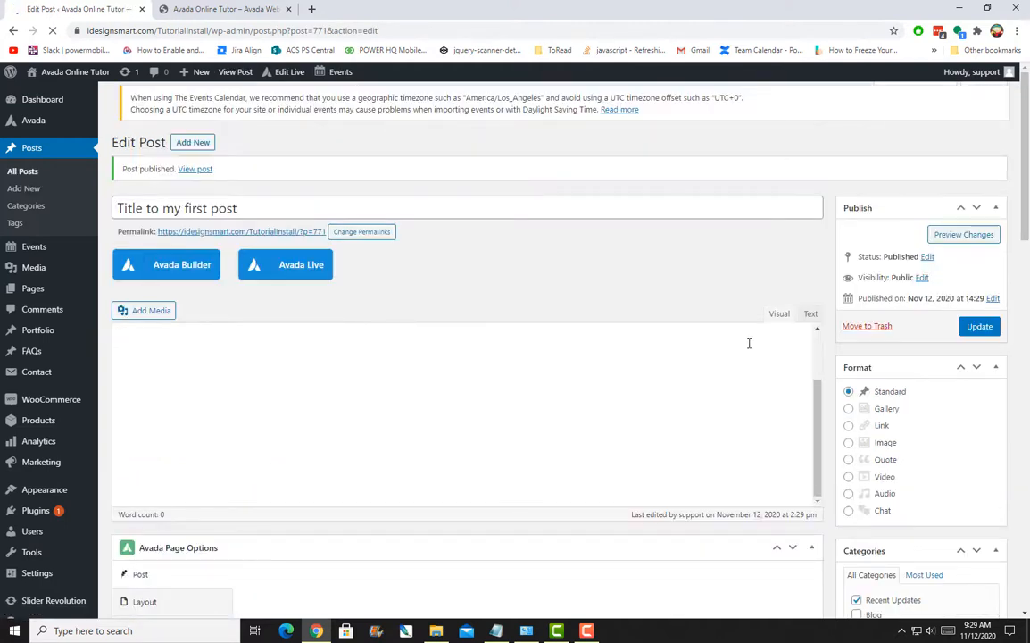
Review the published post's content and Avada Page Options, and open Avada's Layouts page.
{"action": "scroll", "coordinate": [705, 219], "scroll_direction": "down", "scroll_amount": 10}
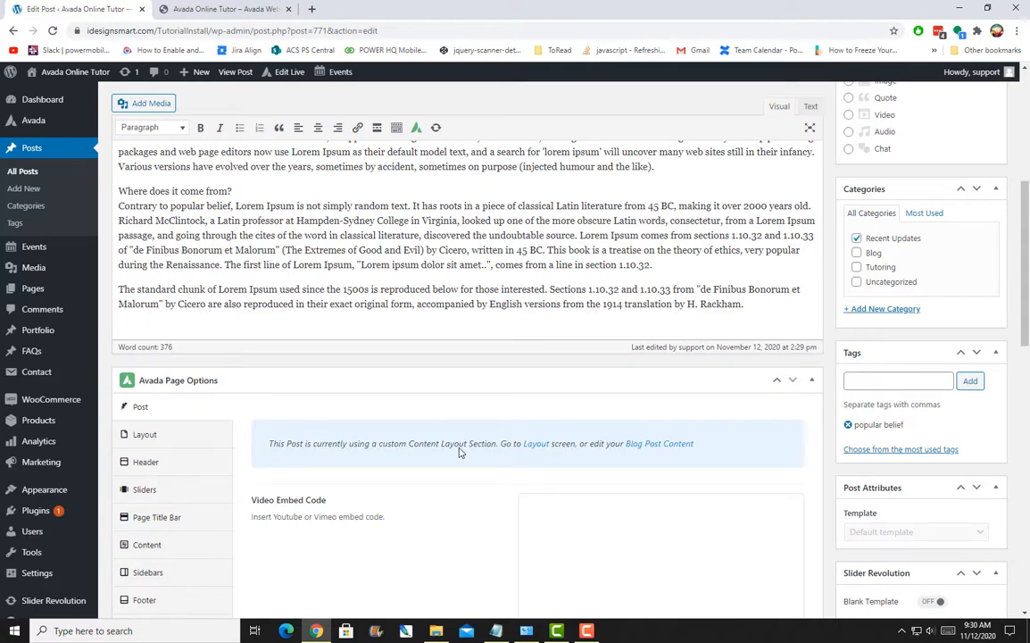
{"action": "scroll", "coordinate": [459, 452], "scroll_direction": "up", "scroll_amount": 3}
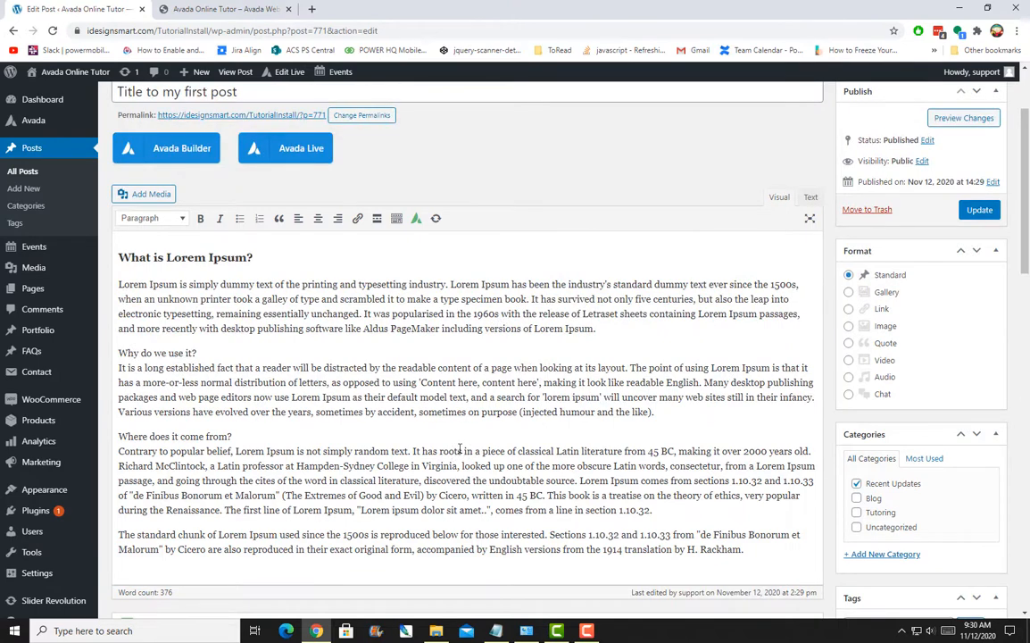
{"action": "scroll", "coordinate": [457, 450], "scroll_direction": "down", "scroll_amount": 3}
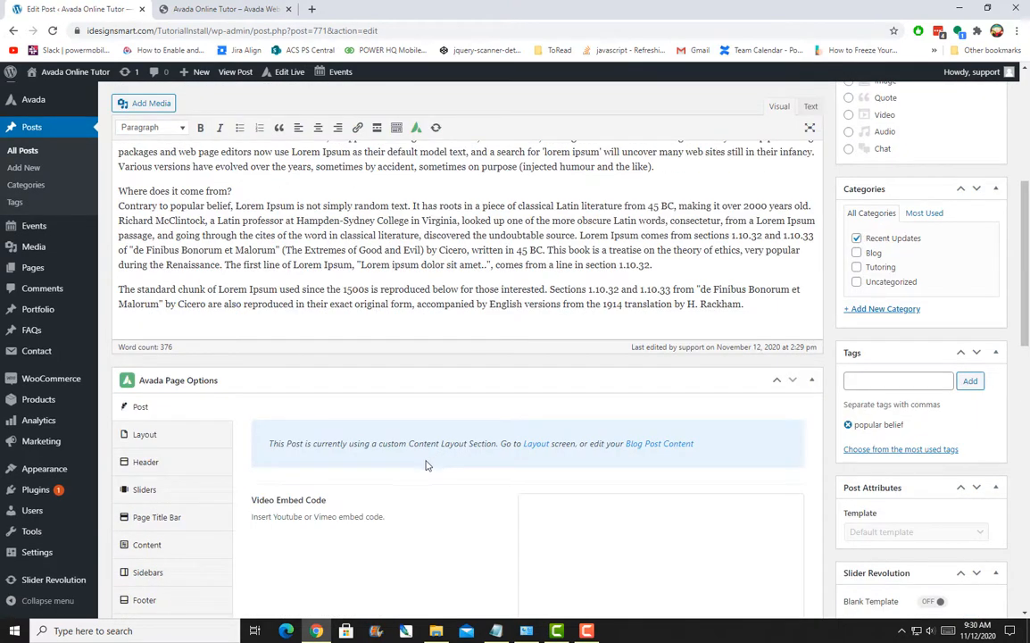
{"action": "scroll", "coordinate": [426, 463], "scroll_direction": "up", "scroll_amount": 2}
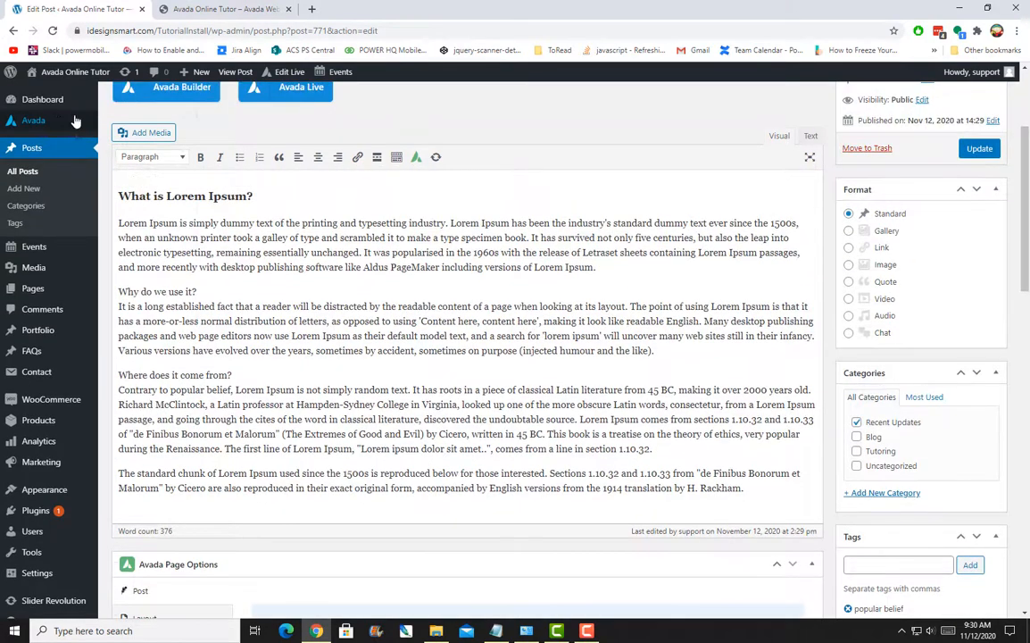
{"action": "mouse_move", "coordinate": [43, 121]}
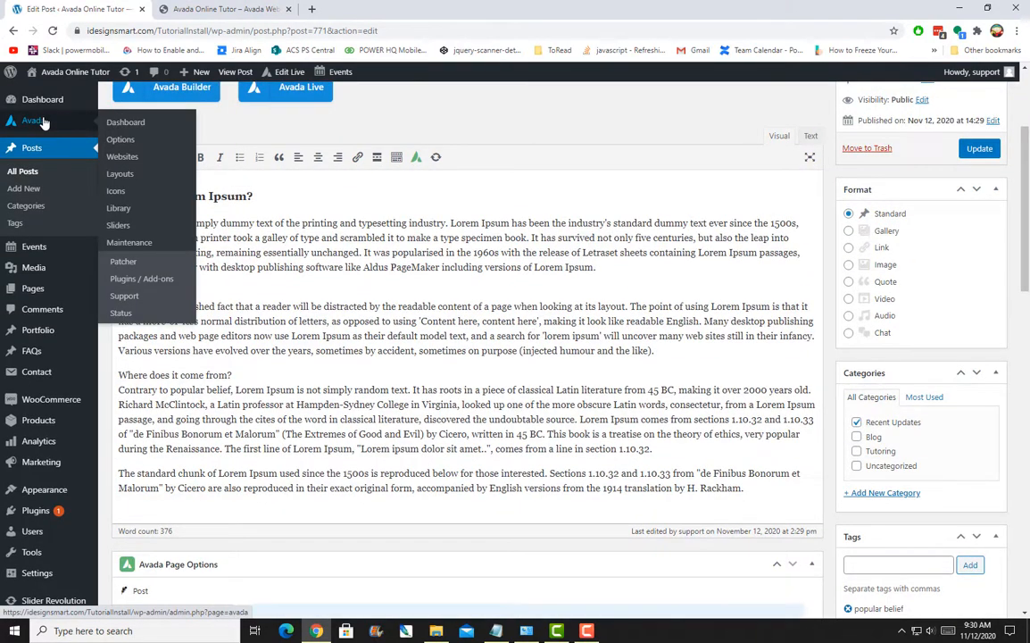
{"action": "scroll", "coordinate": [230, 549], "scroll_direction": "down", "scroll_amount": 3}
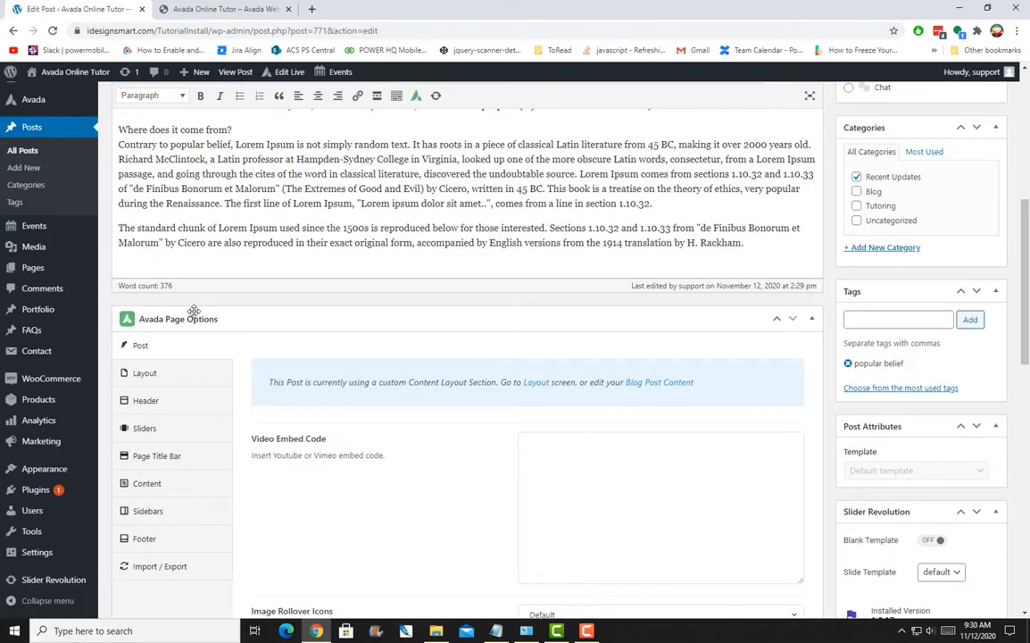
{"action": "scroll", "coordinate": [193, 311], "scroll_direction": "up", "scroll_amount": 4}
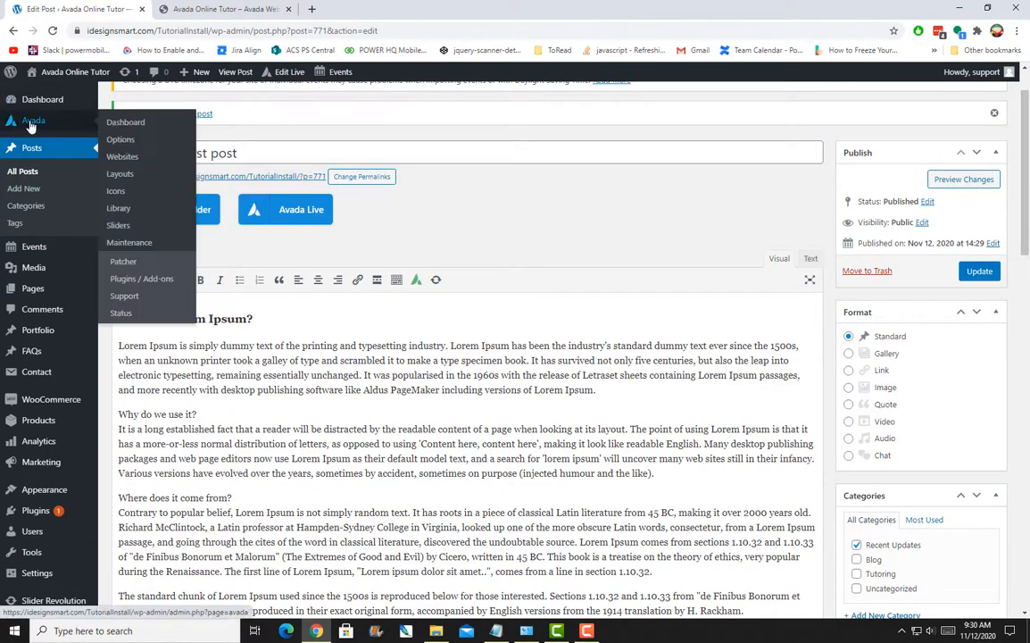
{"action": "left_click", "coordinate": [126, 176]}
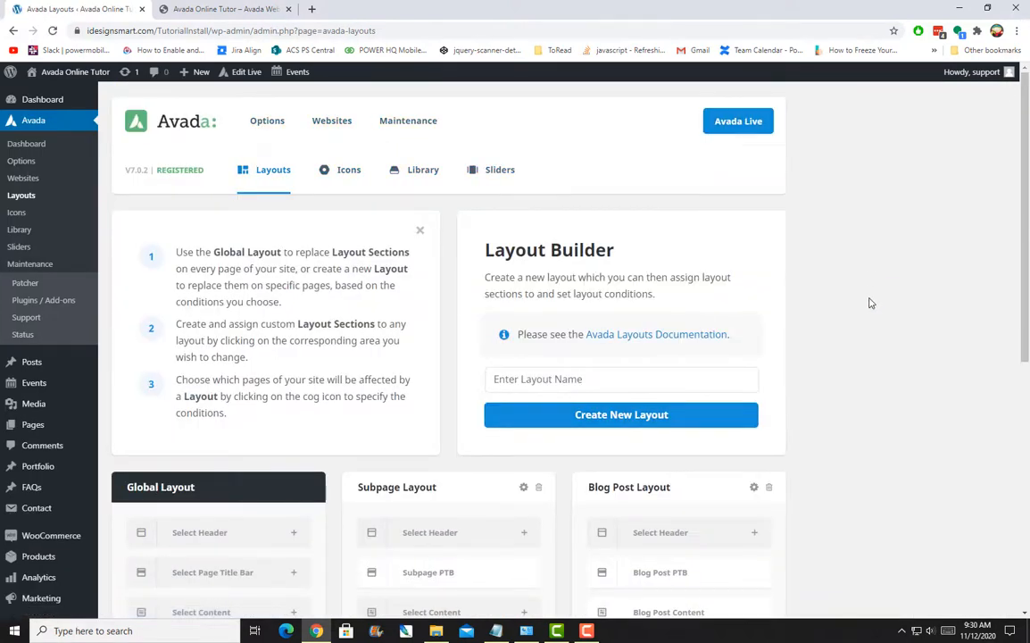
Find the Blog Post Layout that contains the Blog Post Content section and delete that layout.
{"action": "scroll", "coordinate": [869, 307], "scroll_direction": "down", "scroll_amount": 2}
{"action": "scroll", "coordinate": [870, 312], "scroll_direction": "down", "scroll_amount": 3}
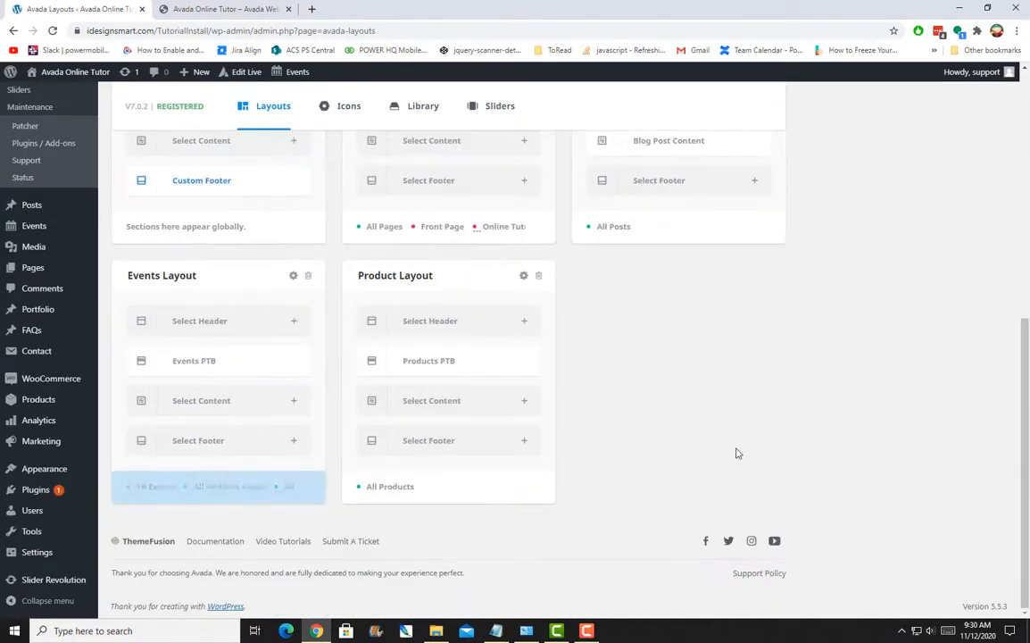
{"action": "scroll", "coordinate": [397, 265], "scroll_direction": "up", "scroll_amount": 1}
{"action": "scroll", "coordinate": [397, 265], "scroll_direction": "up", "scroll_amount": 2}
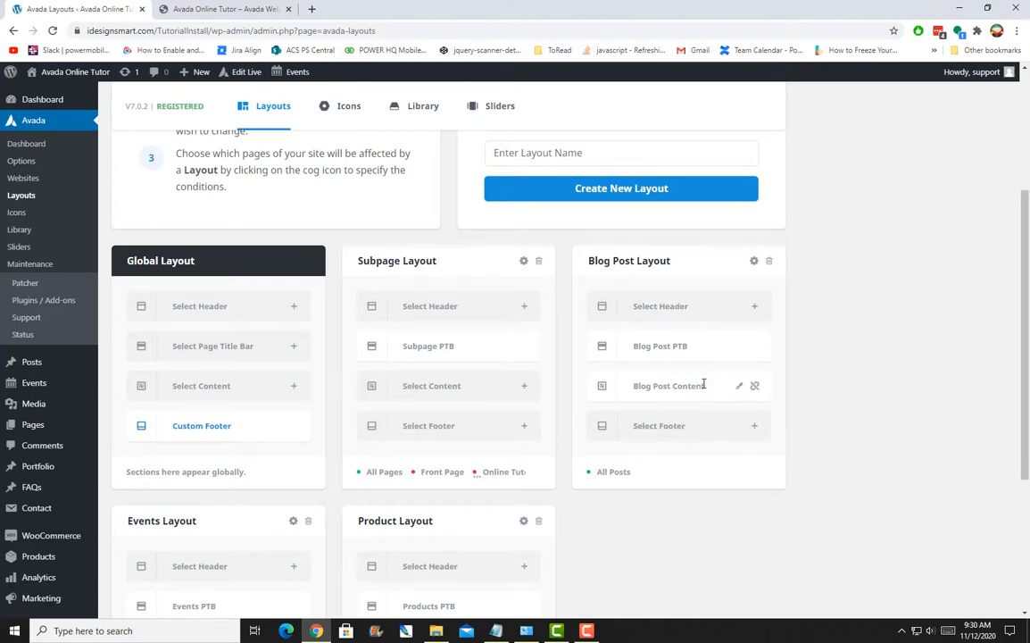
{"action": "left_click_drag", "start_coordinate": [704, 384], "coordinate": [636, 383]}
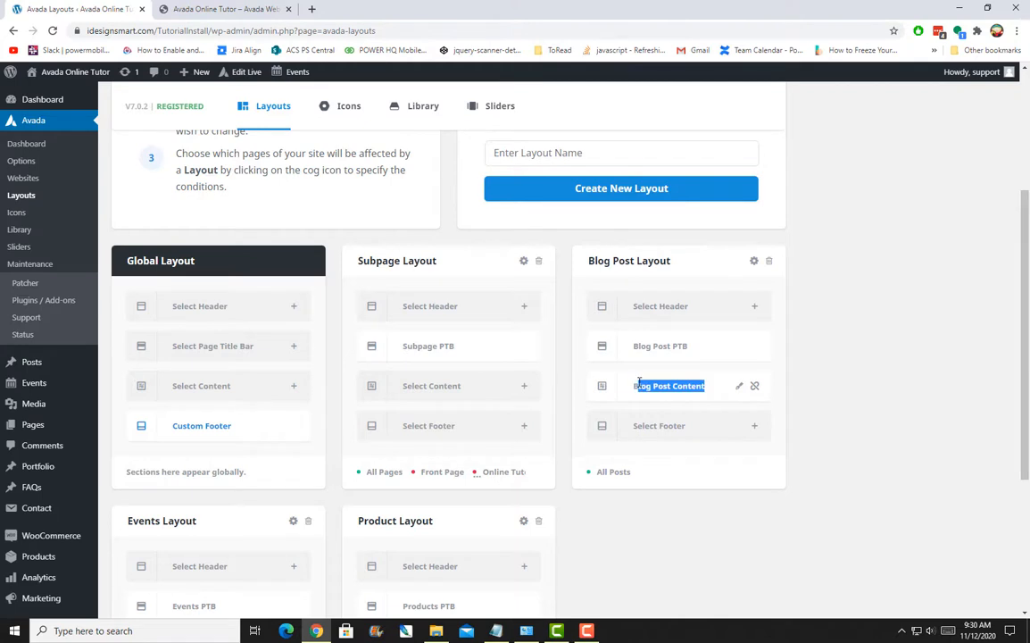
{"action": "left_click", "coordinate": [770, 263]}
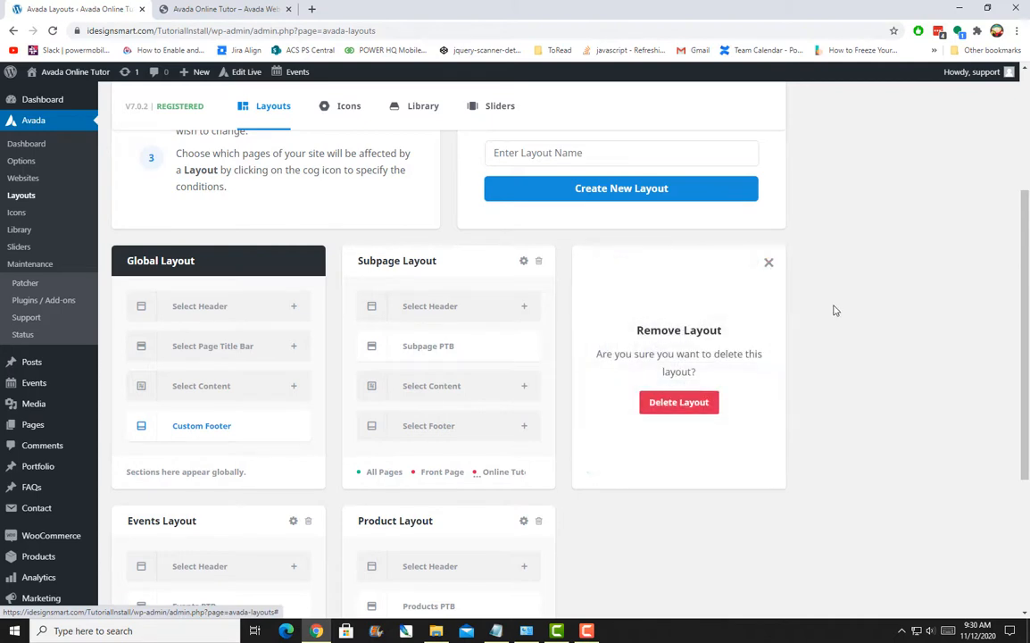
{"action": "left_click", "coordinate": [692, 406]}
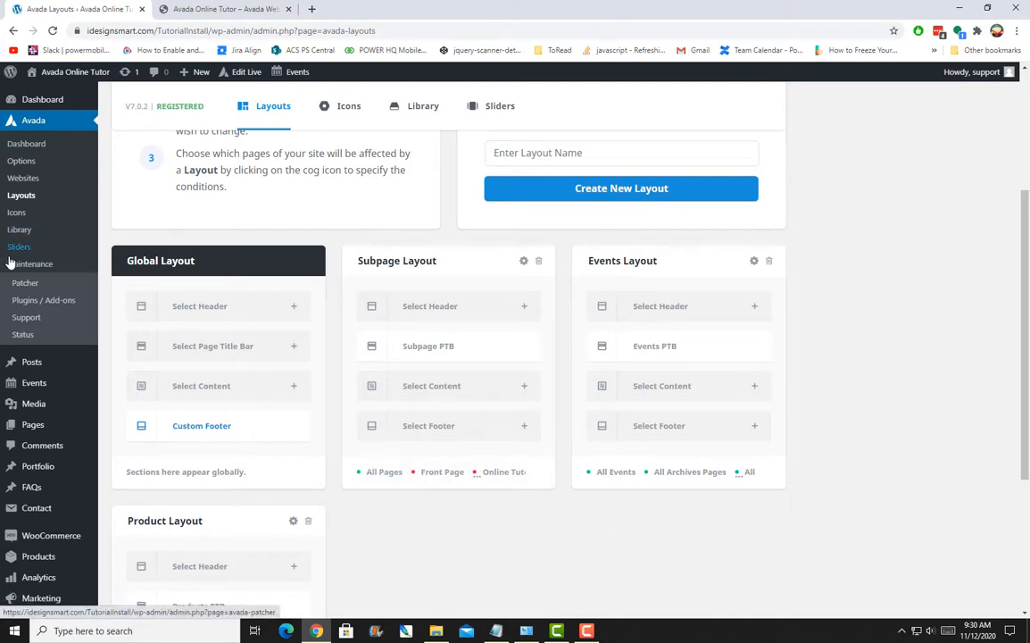
Open the post "Title to my first post" for editing and review its content and the Post settings in Avada Page Options.
{"action": "left_click", "coordinate": [37, 366]}
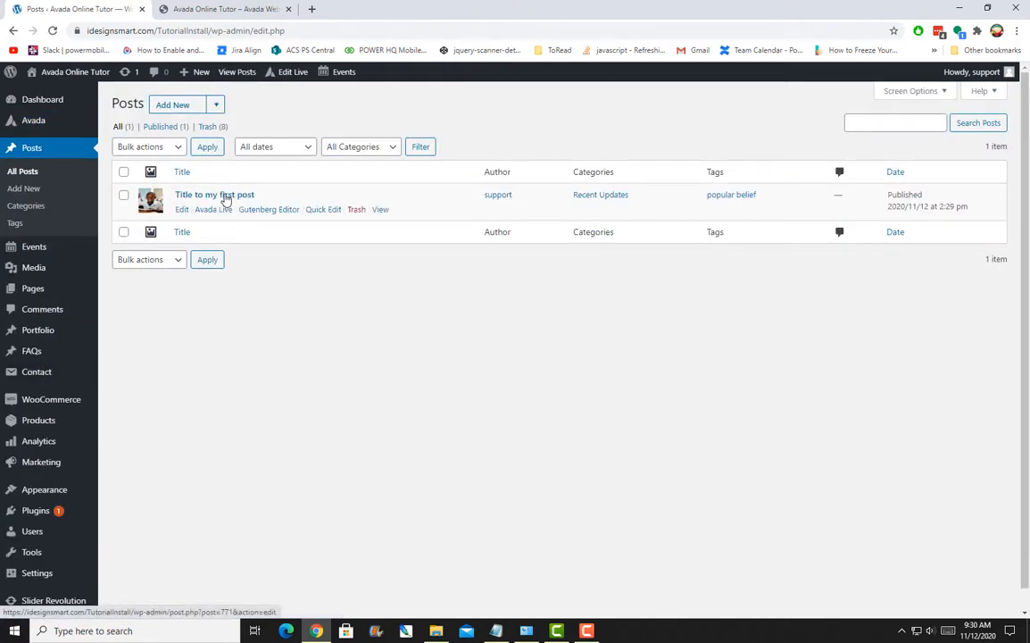
{"action": "left_click", "coordinate": [226, 195]}
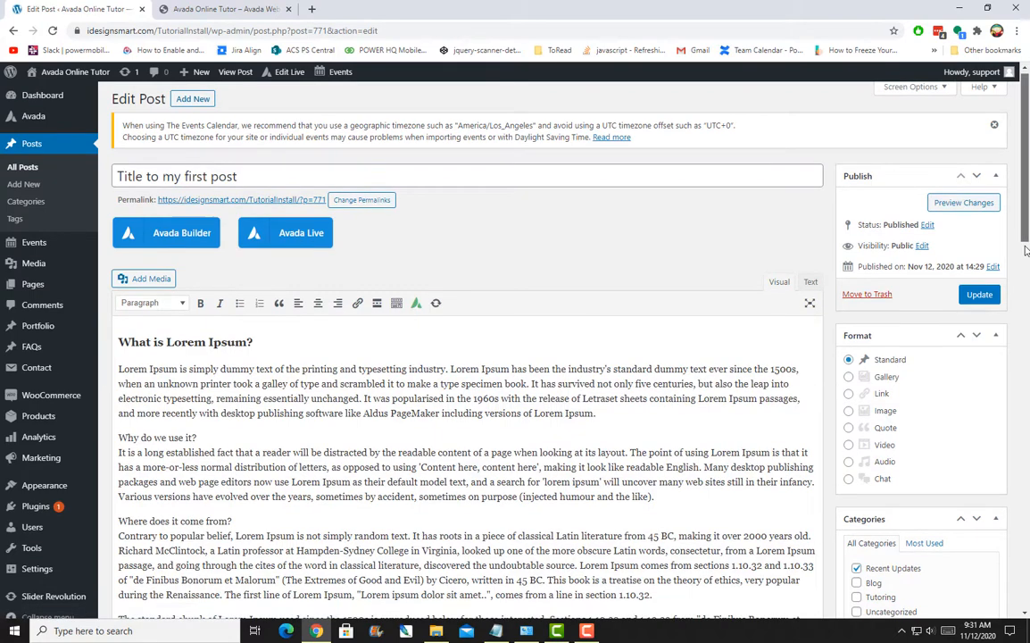
{"action": "scroll", "coordinate": [1025, 222], "scroll_direction": "down", "scroll_amount": 5}
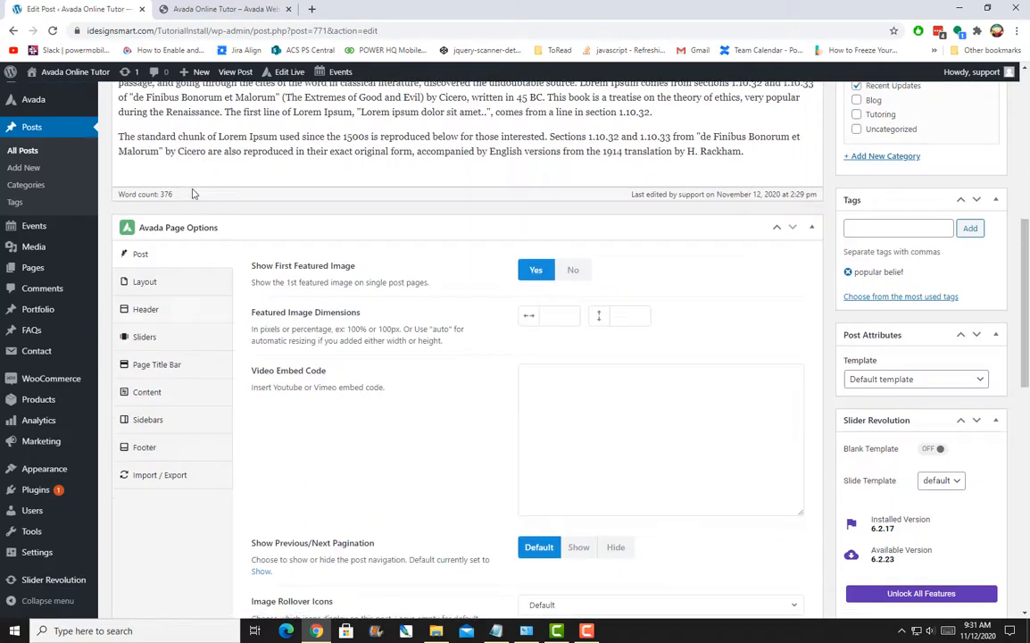
{"action": "left_click", "coordinate": [664, 370]}
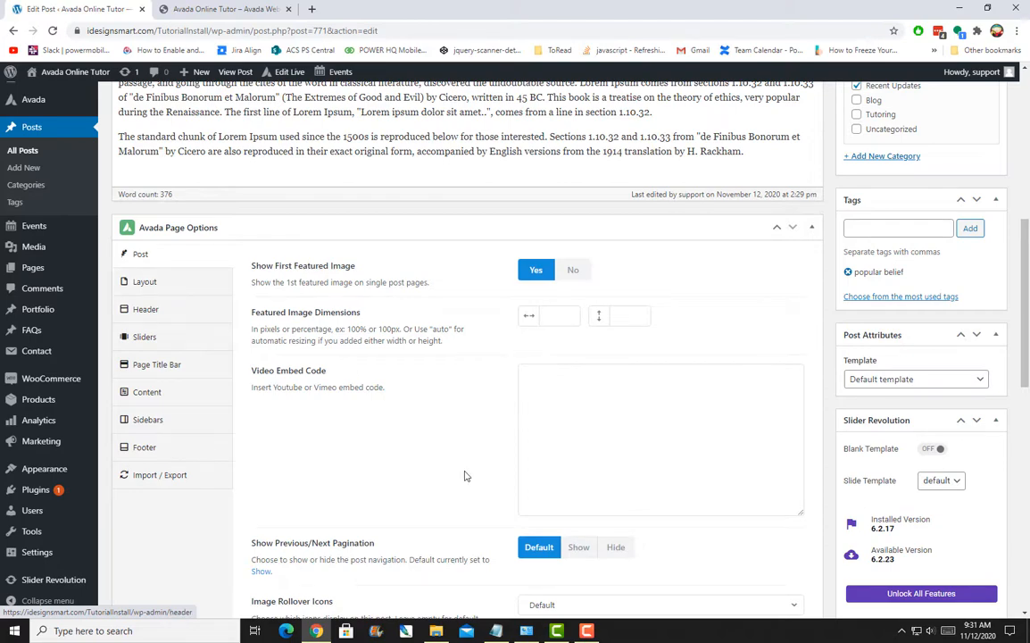
{"action": "scroll", "coordinate": [466, 473], "scroll_direction": "up", "scroll_amount": 5}
{"action": "scroll", "coordinate": [467, 472], "scroll_direction": "down", "scroll_amount": 4}
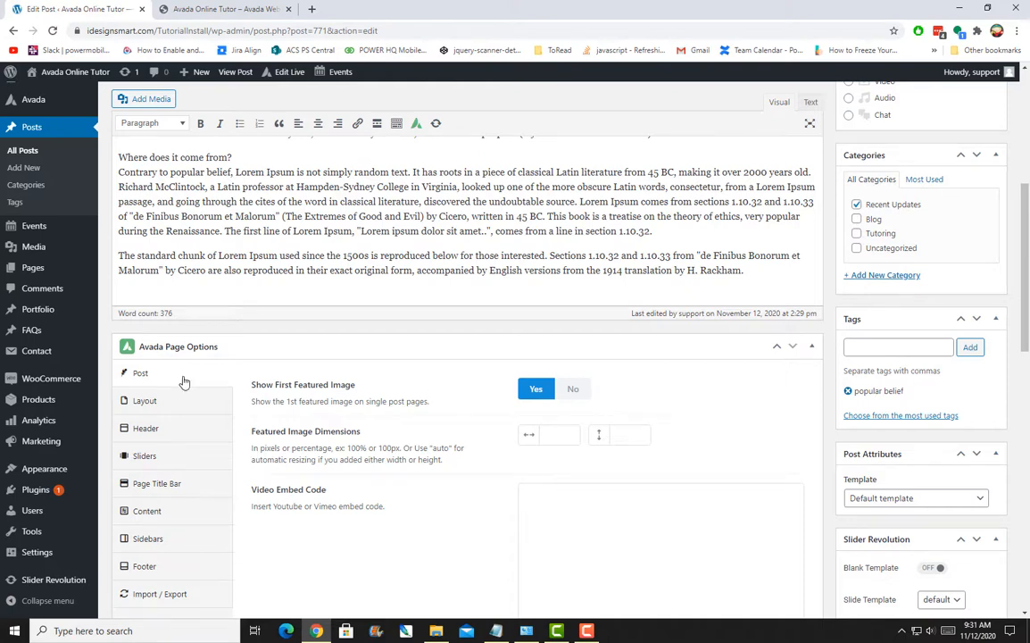
{"action": "scroll", "coordinate": [204, 361], "scroll_direction": "down", "scroll_amount": 2}
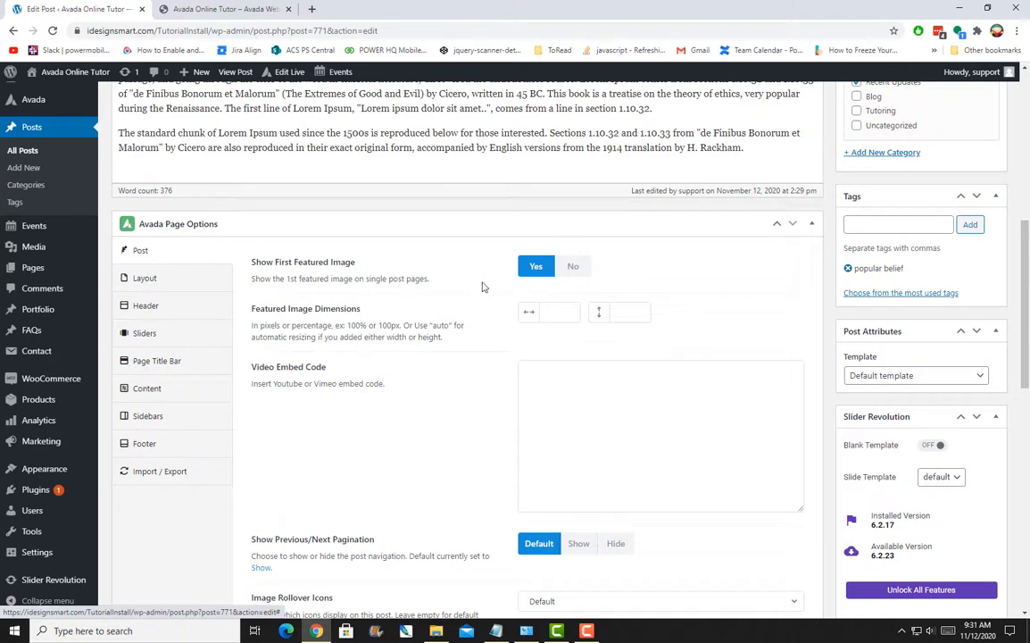
View the live post in a new browser tab and examine its title bar, featured image, repeated post title and body text.
{"action": "right_click", "coordinate": [236, 72]}
{"action": "left_click", "coordinate": [252, 80]}
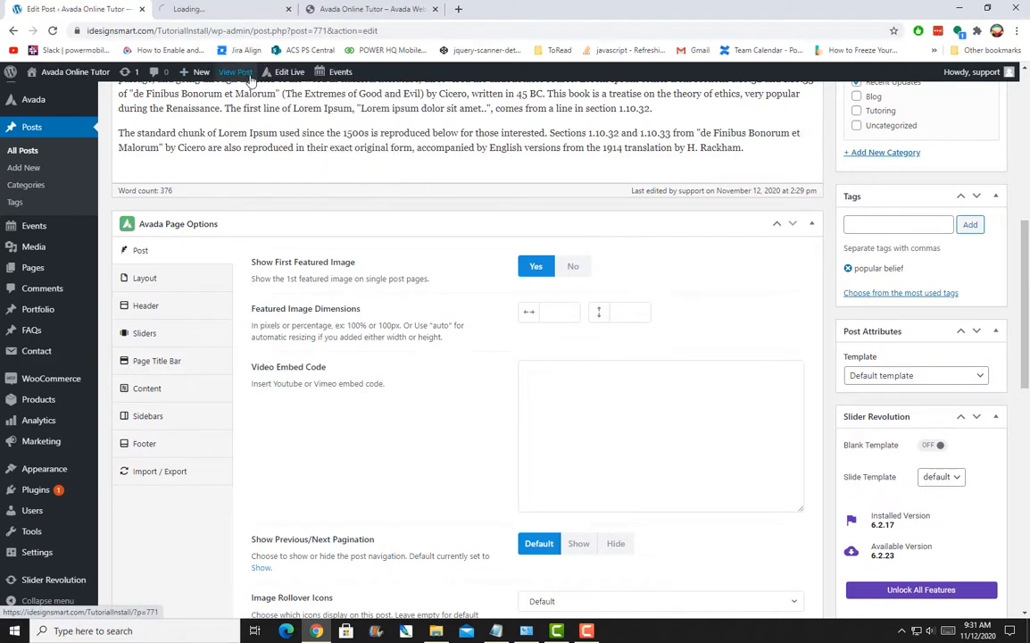
{"action": "left_click", "coordinate": [209, 6]}
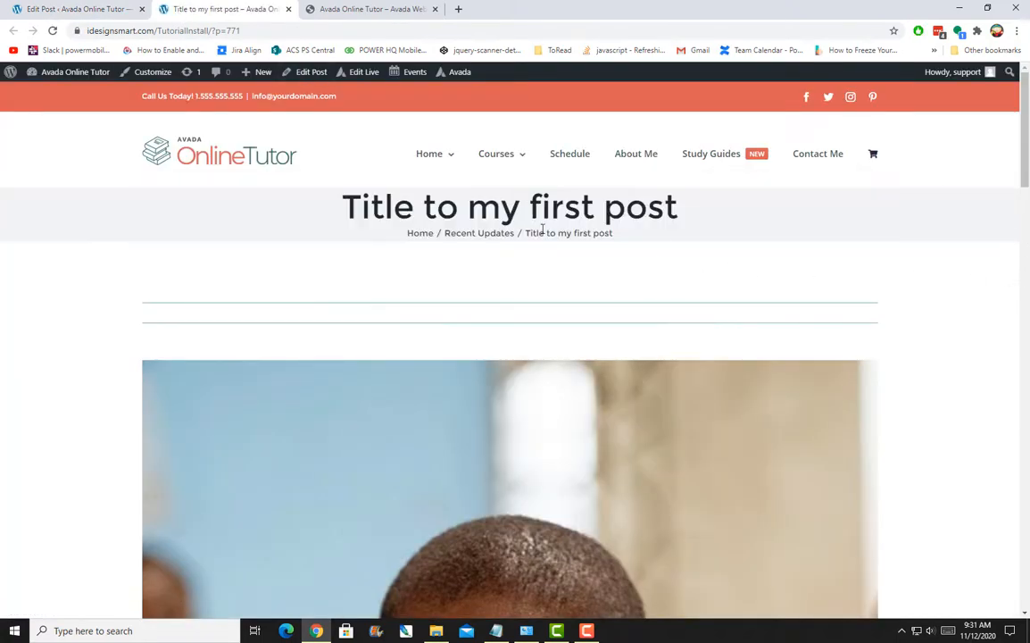
{"action": "scroll", "coordinate": [513, 224], "scroll_direction": "down", "scroll_amount": 6}
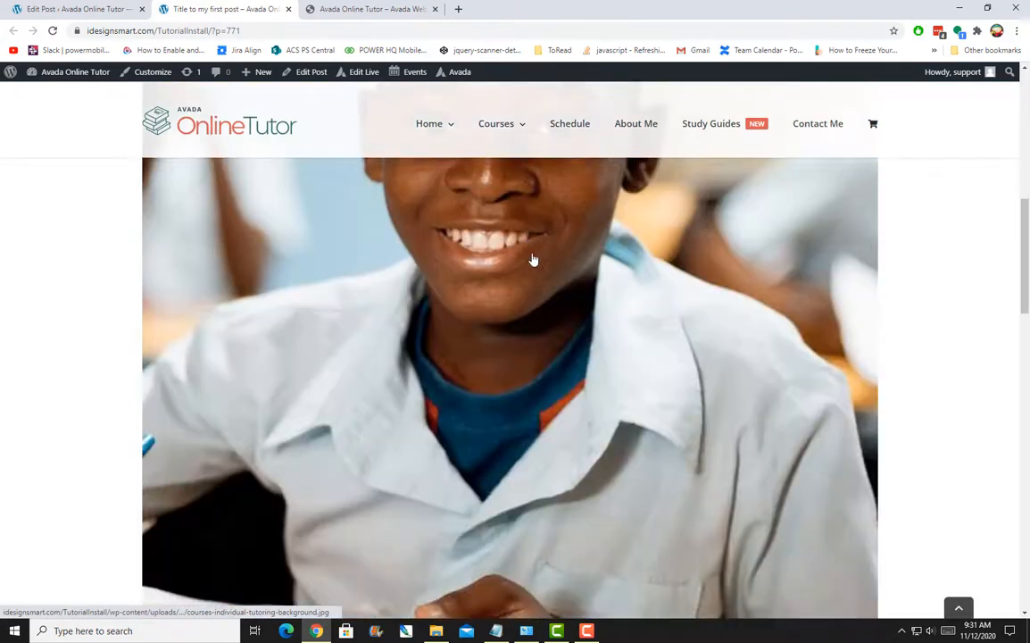
{"action": "scroll", "coordinate": [509, 349], "scroll_direction": "down", "scroll_amount": 3}
{"action": "scroll", "coordinate": [527, 369], "scroll_direction": "down", "scroll_amount": 1}
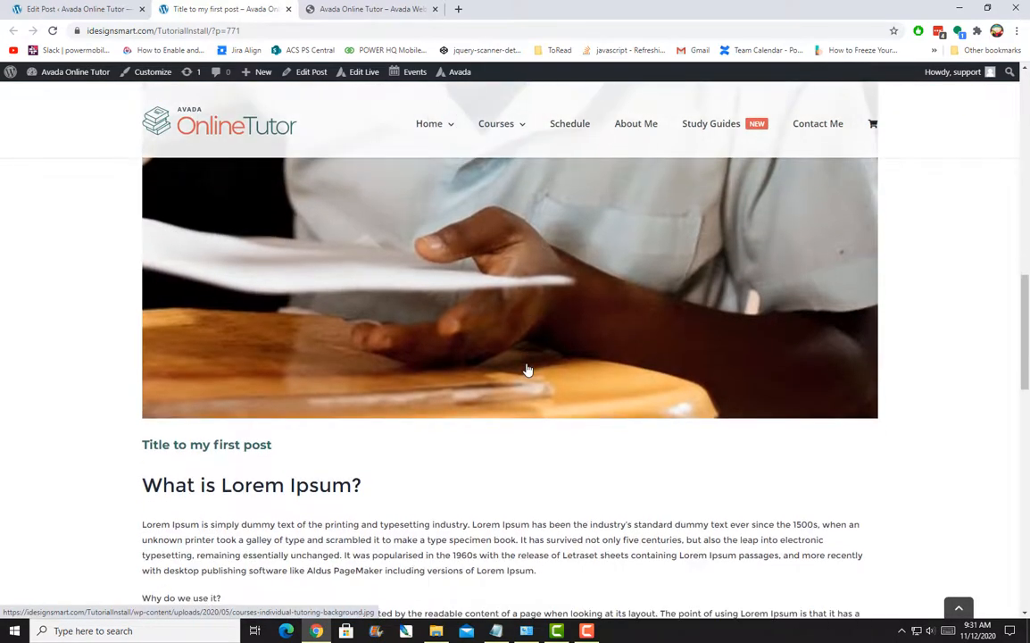
{"action": "scroll", "coordinate": [475, 334], "scroll_direction": "down", "scroll_amount": 3}
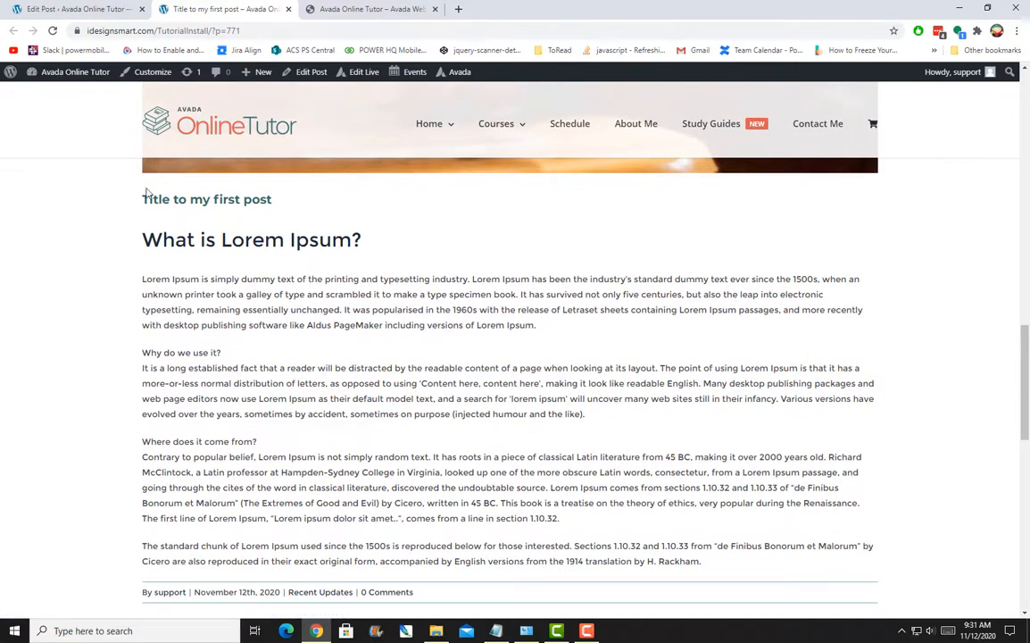
{"action": "left_click_drag", "start_coordinate": [143, 199], "coordinate": [308, 209]}
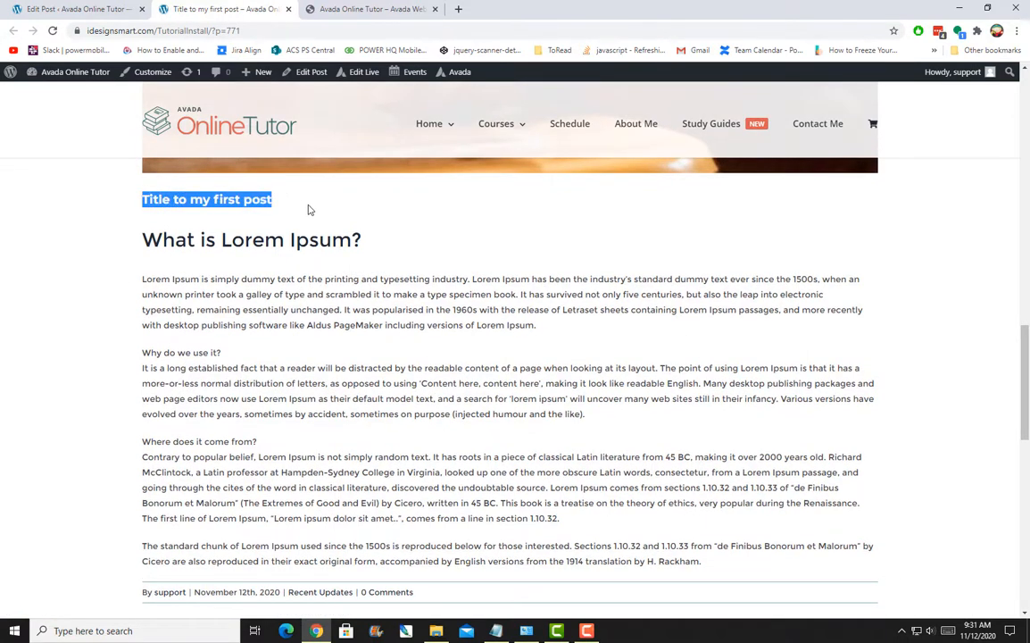
Look over the live post from its header to the post meta, social sharing box, author section and comment form.
{"action": "scroll", "coordinate": [467, 322], "scroll_direction": "up", "scroll_amount": 5}
{"action": "scroll", "coordinate": [509, 344], "scroll_direction": "up", "scroll_amount": 6}
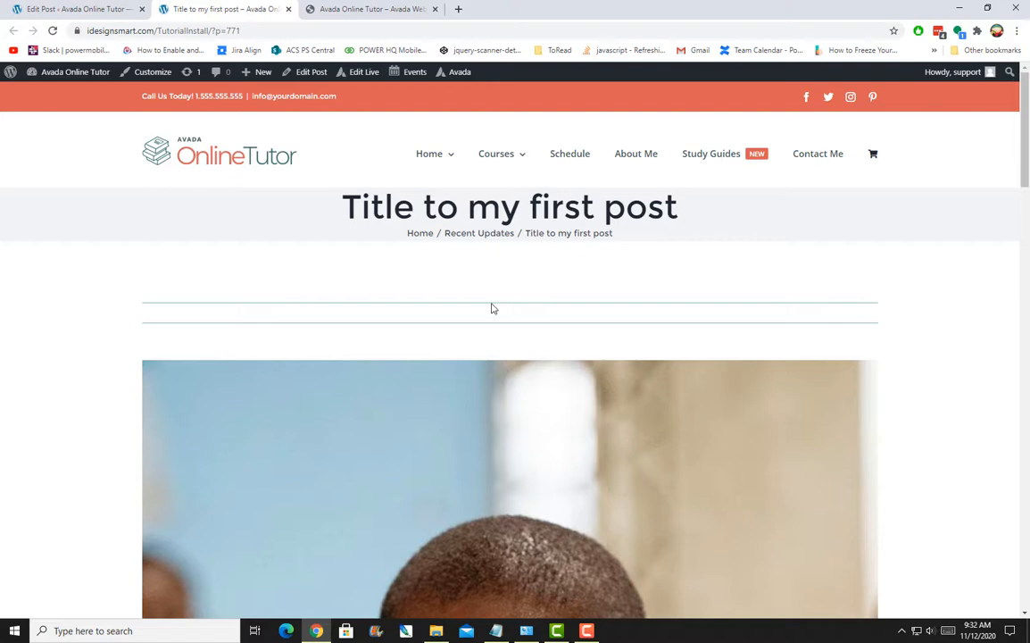
{"action": "scroll", "coordinate": [846, 499], "scroll_direction": "down", "scroll_amount": 8}
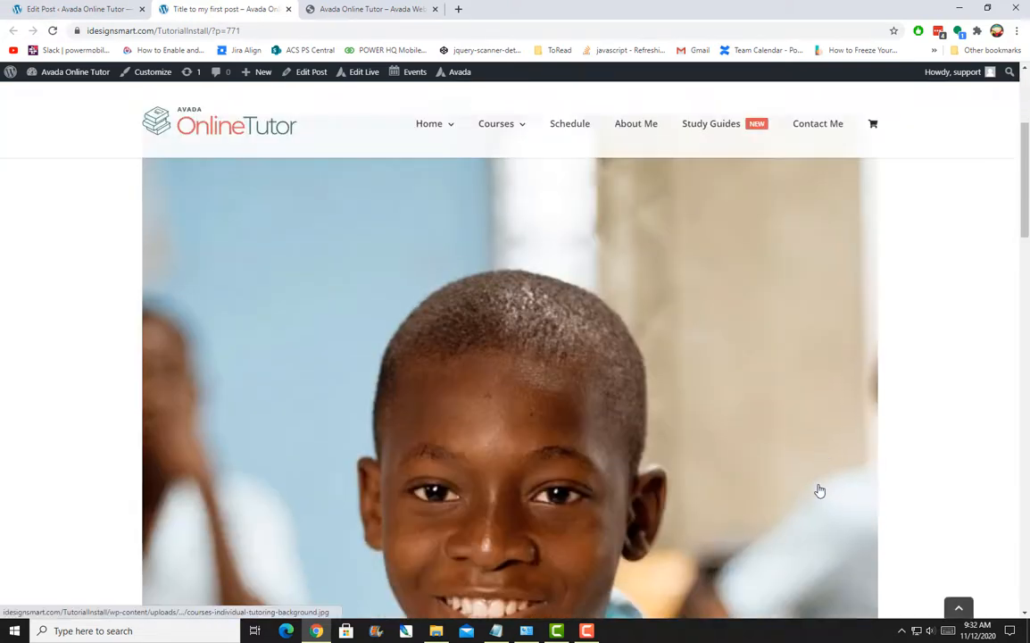
{"action": "scroll", "coordinate": [816, 489], "scroll_direction": "down", "scroll_amount": 10}
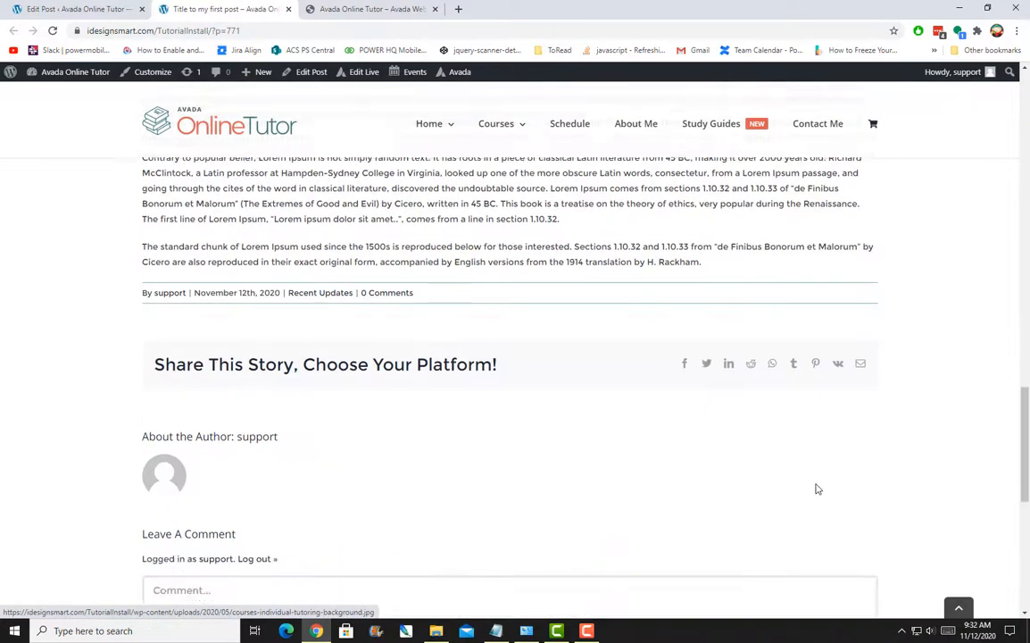
{"action": "scroll", "coordinate": [814, 490], "scroll_direction": "up", "scroll_amount": 5}
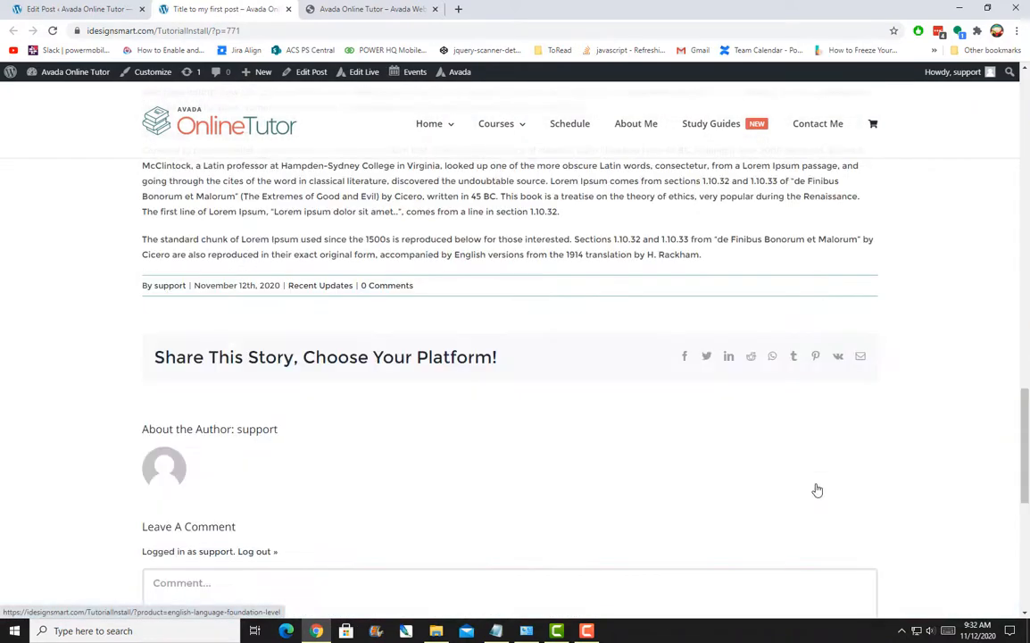
Compare the post's Avada Page Options with the elements shown on the live post, from featured image to sharing box.
{"action": "left_click", "coordinate": [31, 8]}
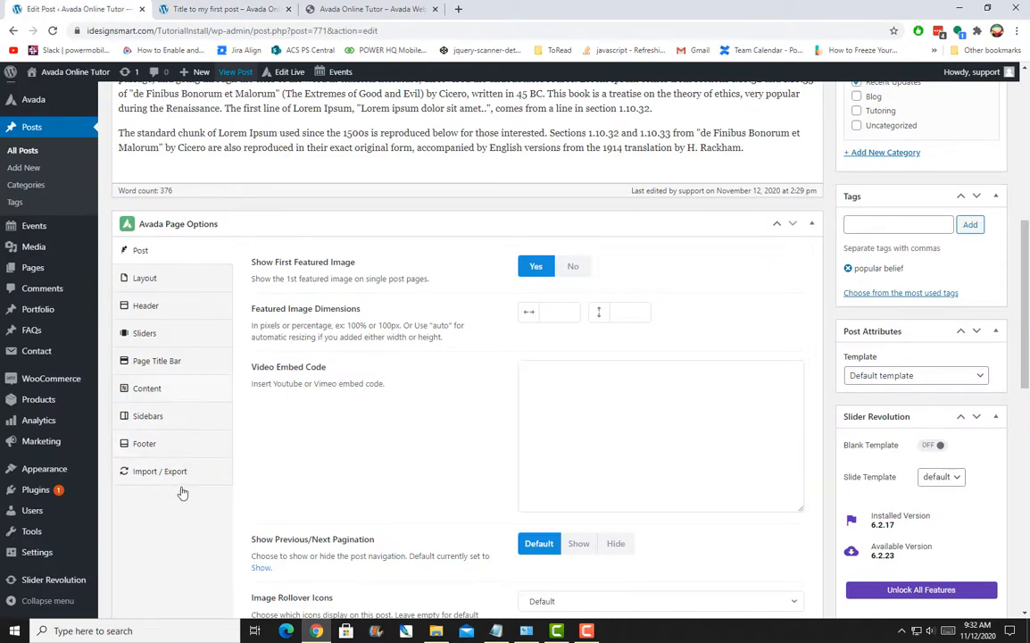
{"action": "left_click", "coordinate": [259, 8]}
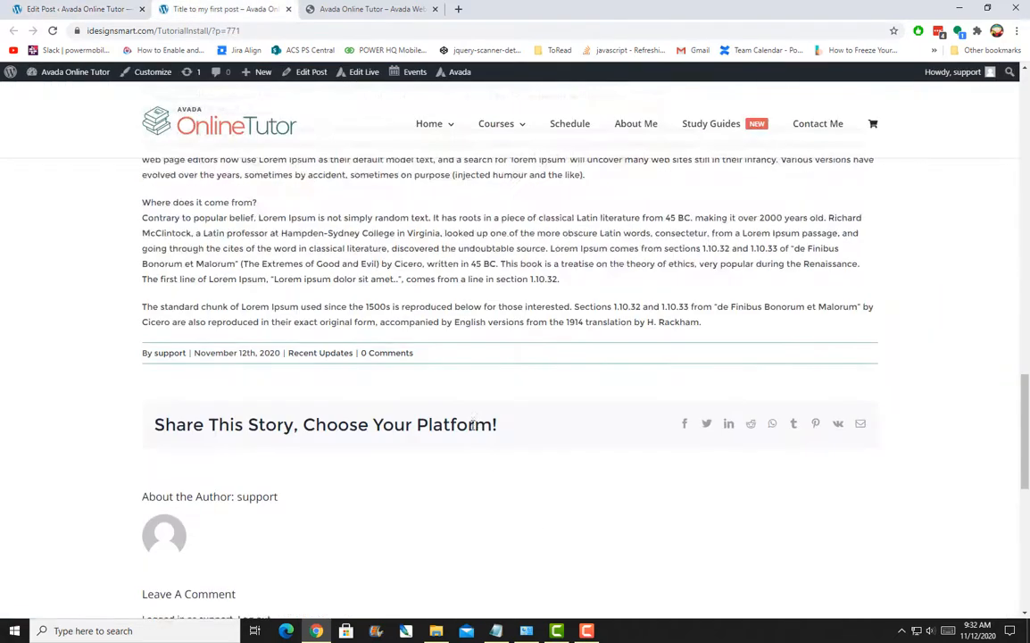
{"action": "scroll", "coordinate": [472, 424], "scroll_direction": "up", "scroll_amount": 15}
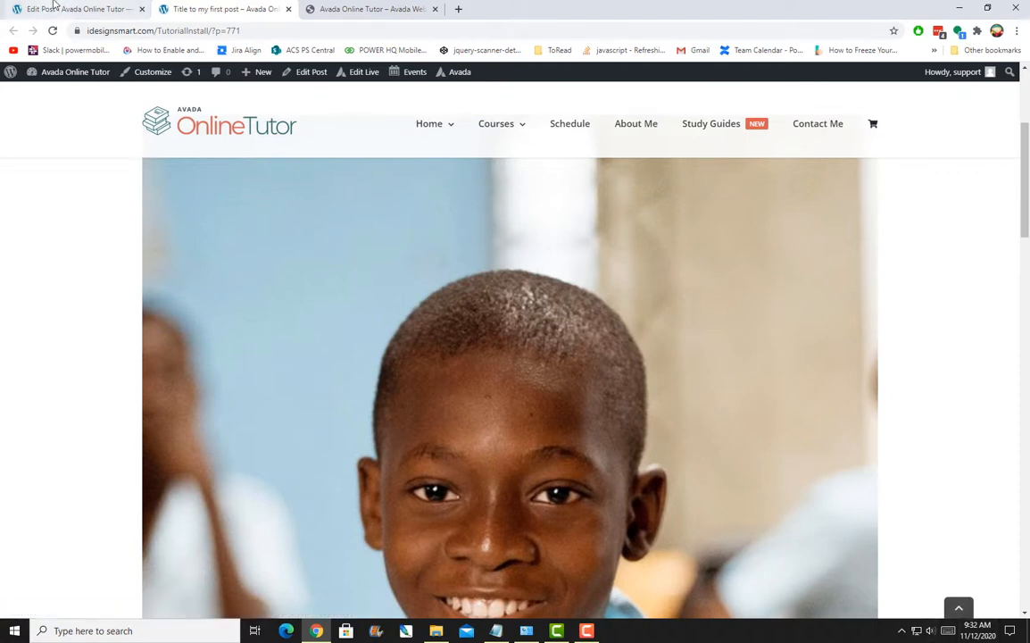
{"action": "scroll", "coordinate": [750, 477], "scroll_direction": "down", "scroll_amount": 8}
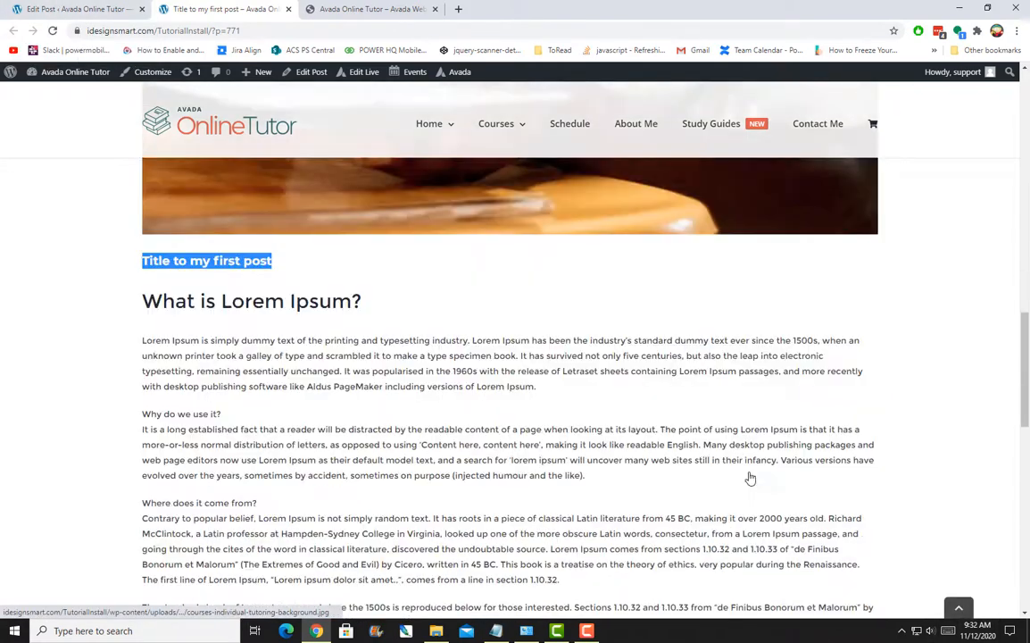
{"action": "scroll", "coordinate": [749, 478], "scroll_direction": "down", "scroll_amount": 3}
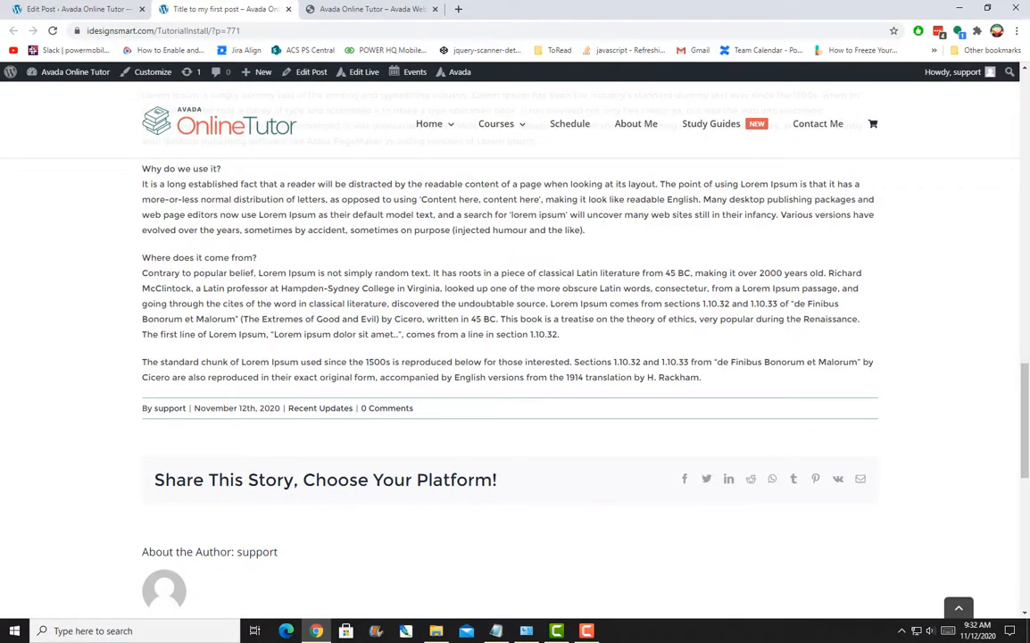
Open Avada's global Options in a new browser tab and place that tab right after the post editor's tab.
{"action": "left_click", "coordinate": [50, 9]}
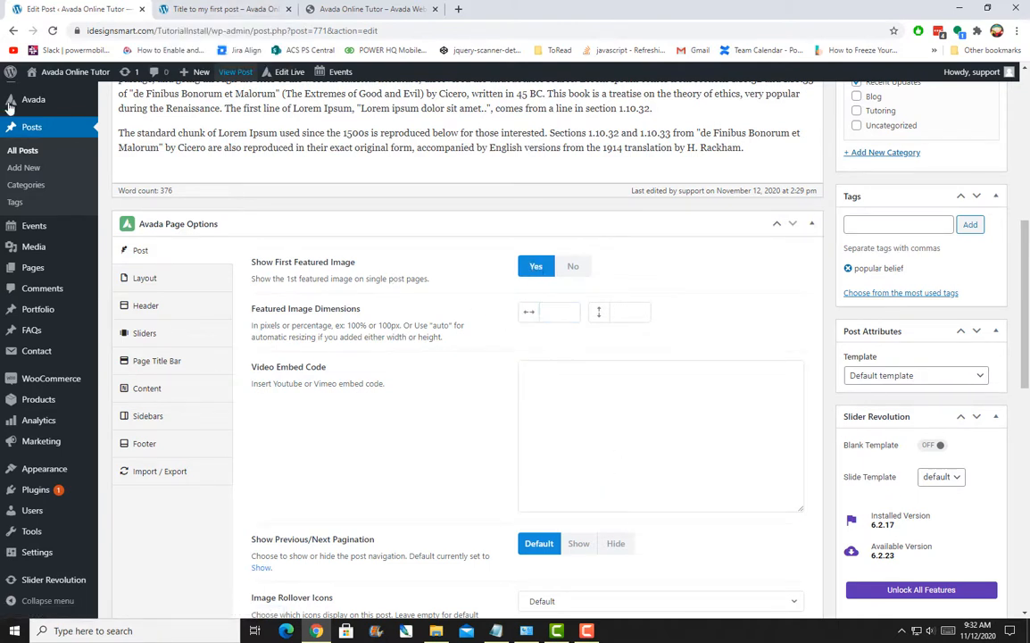
{"action": "mouse_move", "coordinate": [42, 100]}
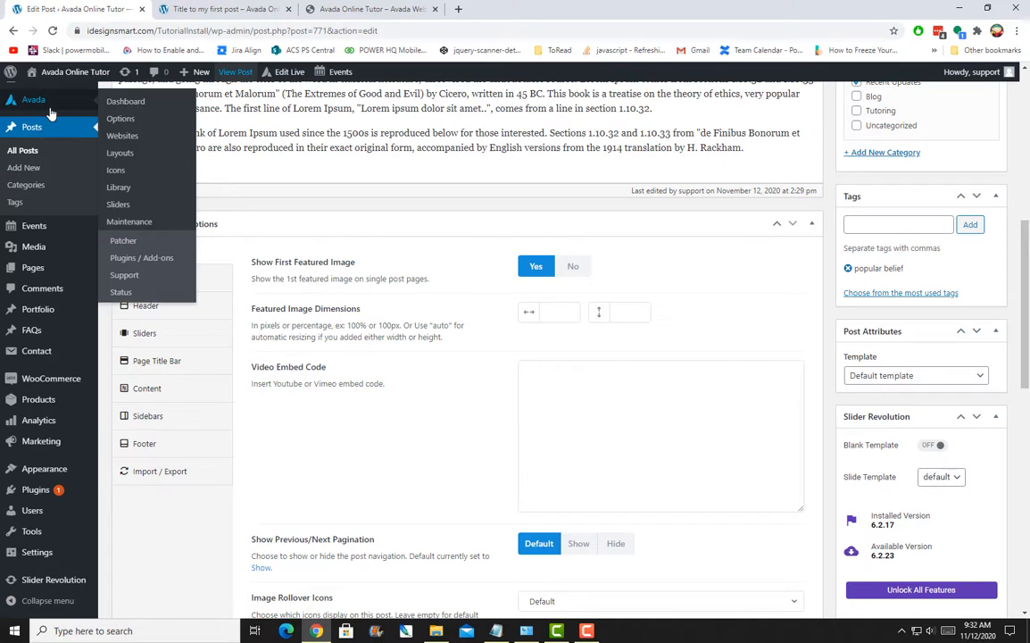
{"action": "right_click", "coordinate": [118, 118]}
{"action": "left_click", "coordinate": [173, 128]}
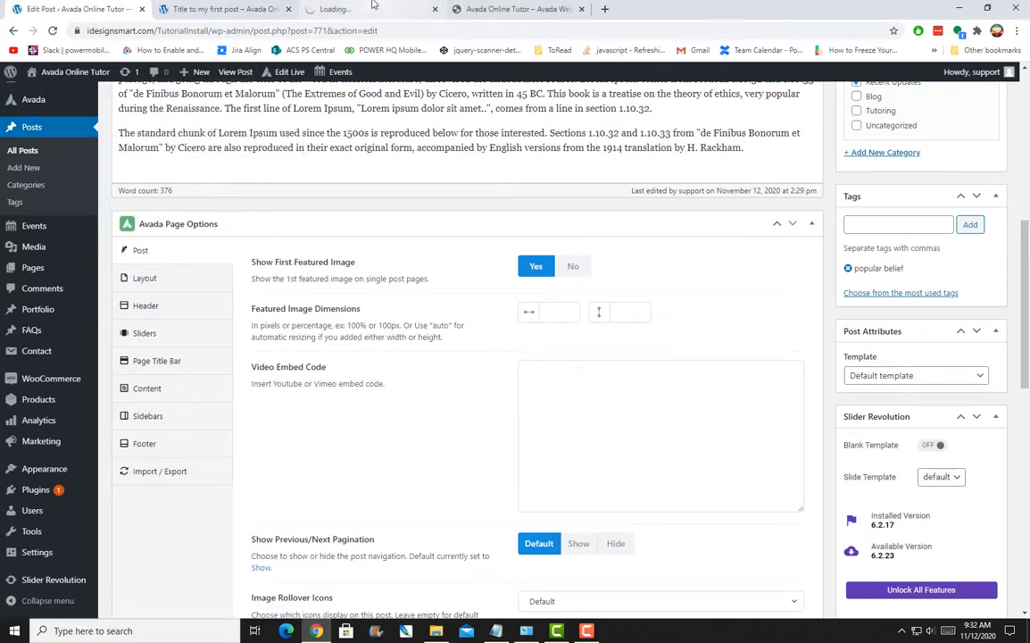
{"action": "left_click_drag", "start_coordinate": [337, 5], "coordinate": [232, 2]}
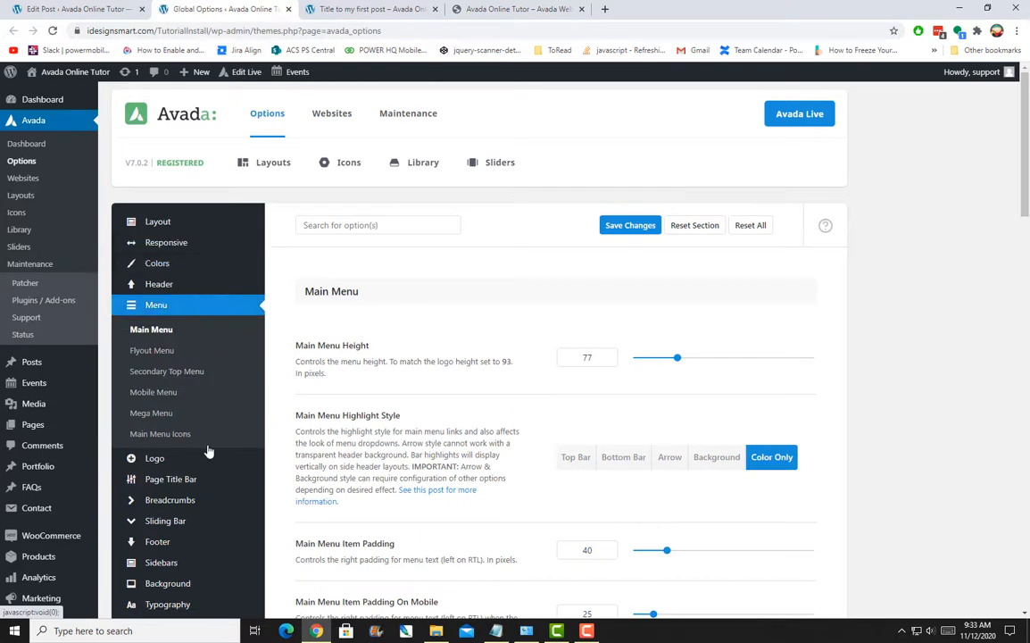
Find the Blog section in Avada's global options and open its General Blog settings.
{"action": "scroll", "coordinate": [204, 507], "scroll_direction": "down", "scroll_amount": 2}
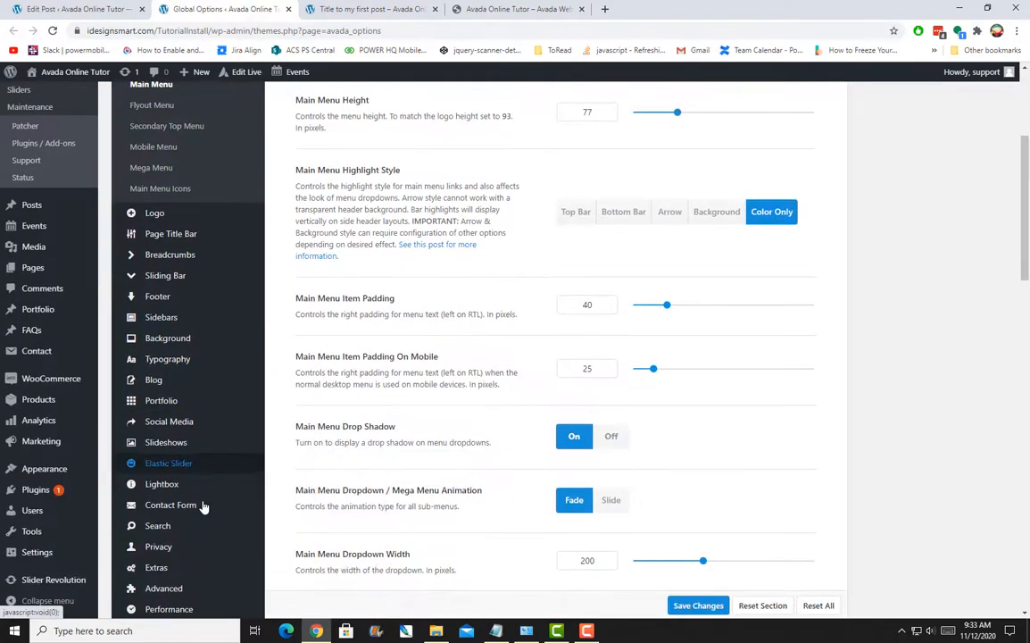
{"action": "scroll", "coordinate": [204, 508], "scroll_direction": "up", "scroll_amount": 2}
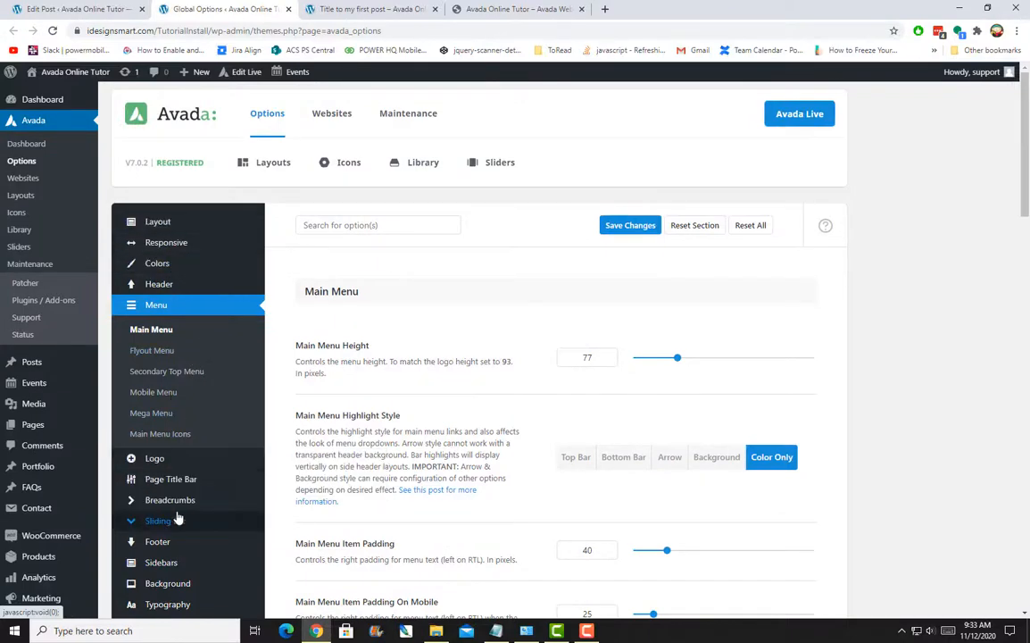
{"action": "scroll", "coordinate": [179, 516], "scroll_direction": "down", "scroll_amount": 2}
{"action": "scroll", "coordinate": [178, 518], "scroll_direction": "down", "scroll_amount": 1}
{"action": "mouse_move", "coordinate": [192, 448]}
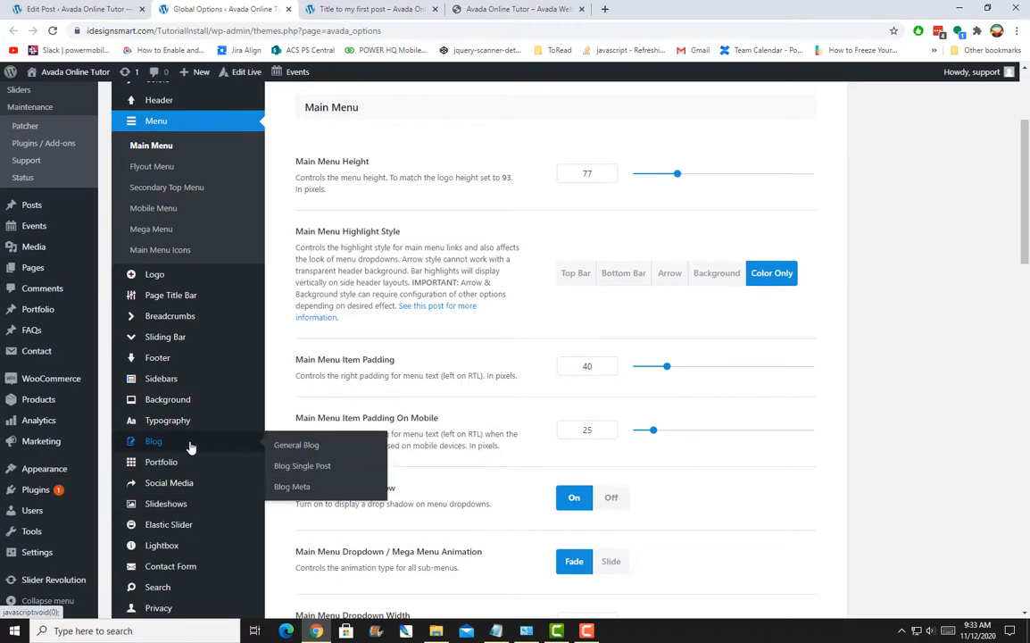
{"action": "left_click", "coordinate": [189, 443]}
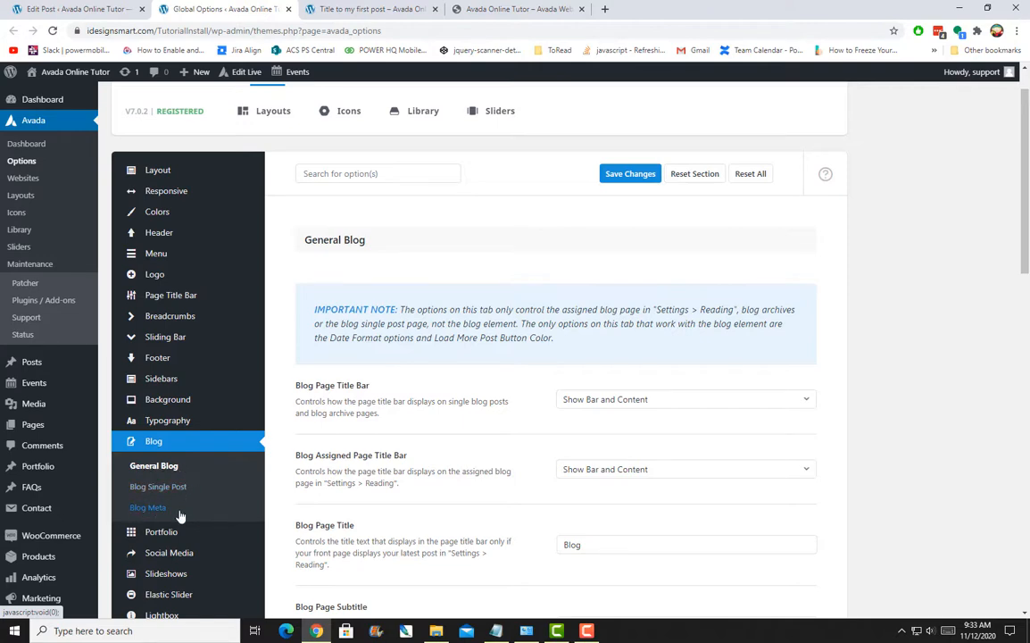
Compare the live post's title bar, featured image and post title with the Blog sections in Avada's global options.
{"action": "left_click", "coordinate": [374, 8]}
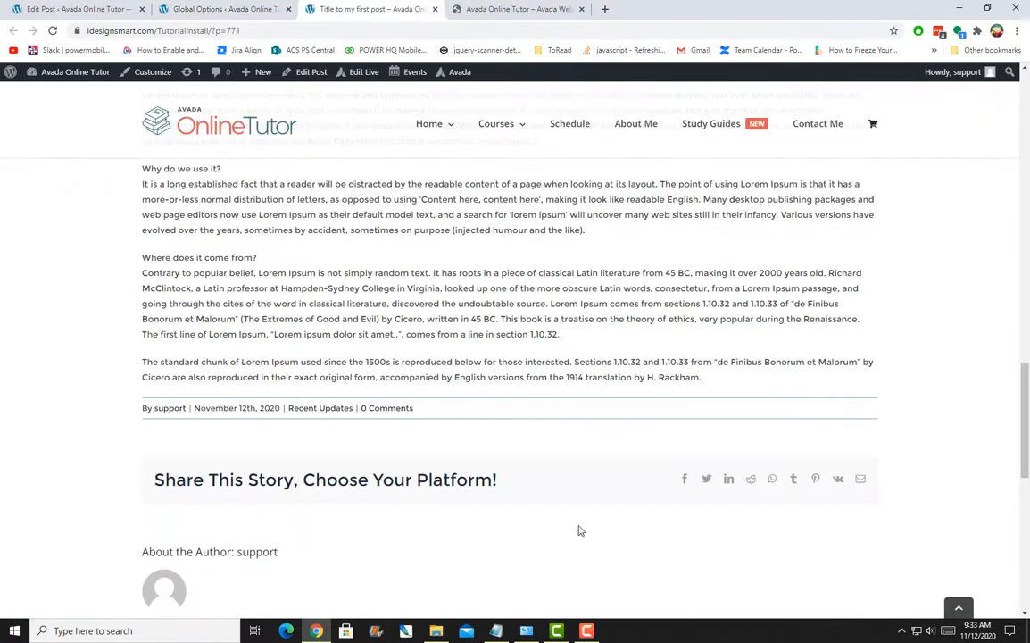
{"action": "scroll", "coordinate": [548, 422], "scroll_direction": "up", "scroll_amount": 15}
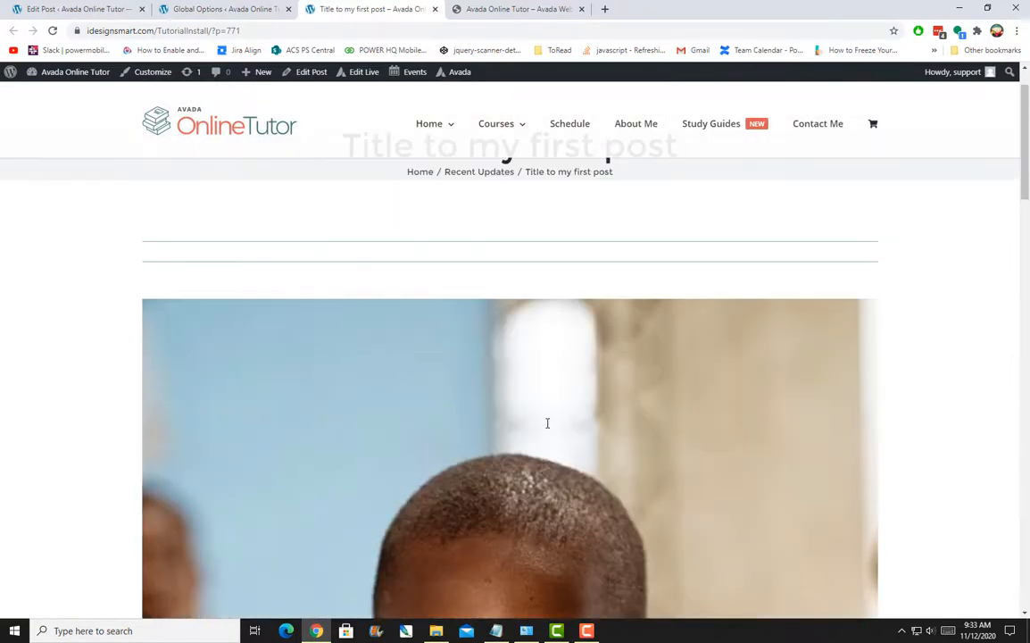
{"action": "scroll", "coordinate": [547, 422], "scroll_direction": "down", "scroll_amount": 3}
{"action": "scroll", "coordinate": [547, 426], "scroll_direction": "down", "scroll_amount": 3}
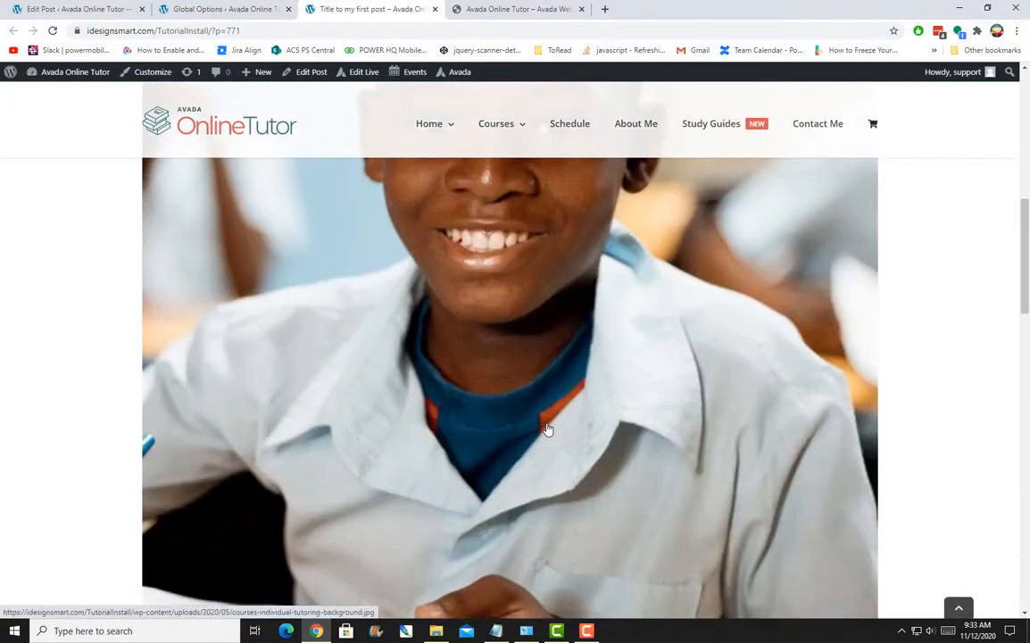
{"action": "scroll", "coordinate": [547, 429], "scroll_direction": "down", "scroll_amount": 3}
{"action": "left_click", "coordinate": [223, 9]}
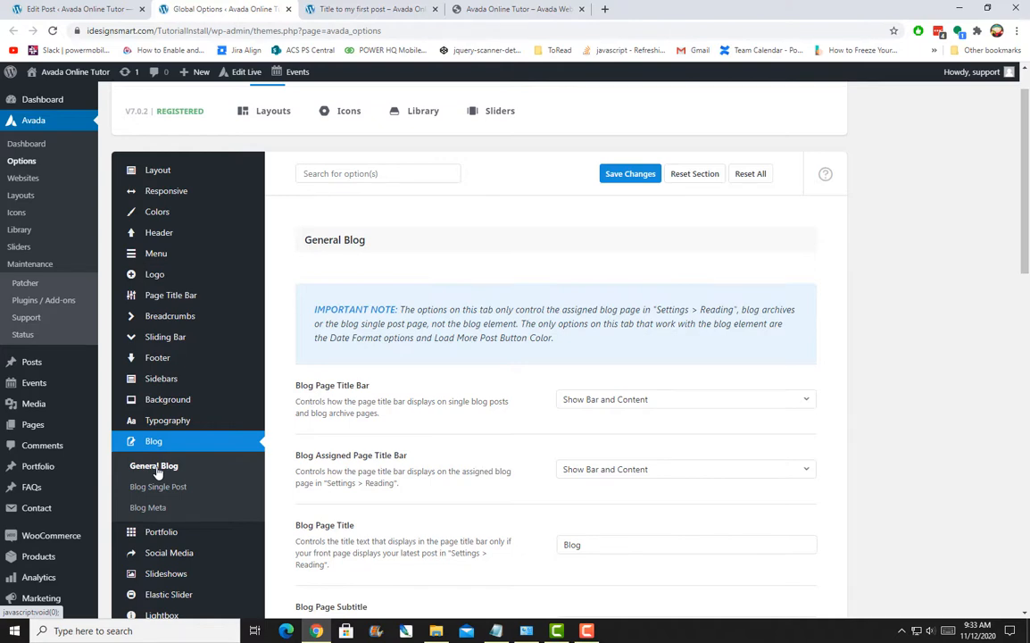
{"action": "left_click", "coordinate": [321, 9]}
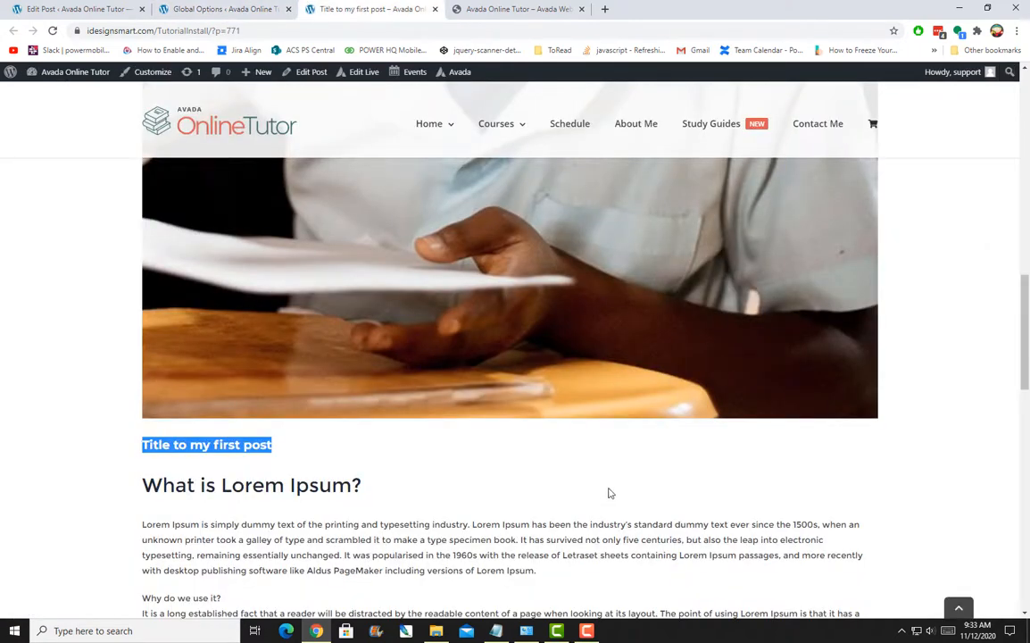
{"action": "scroll", "coordinate": [609, 492], "scroll_direction": "up", "scroll_amount": 10}
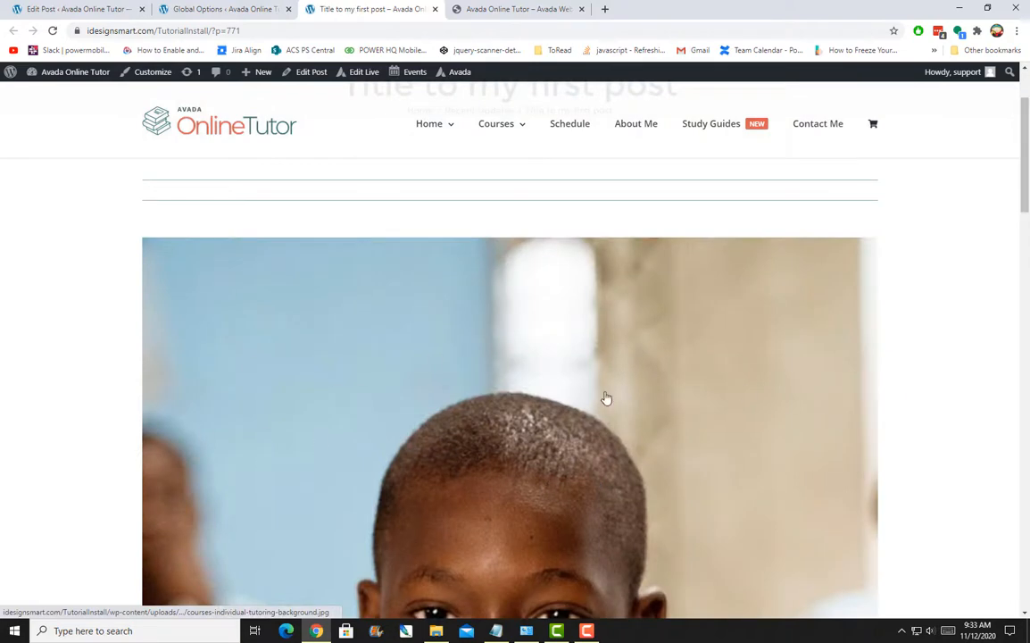
Compare the live post's featured image and the title beneath it with the title bar and layout settings in General Blog.
{"action": "scroll", "coordinate": [430, 289], "scroll_direction": "up", "scroll_amount": 1}
{"action": "scroll", "coordinate": [437, 292], "scroll_direction": "down", "scroll_amount": 6}
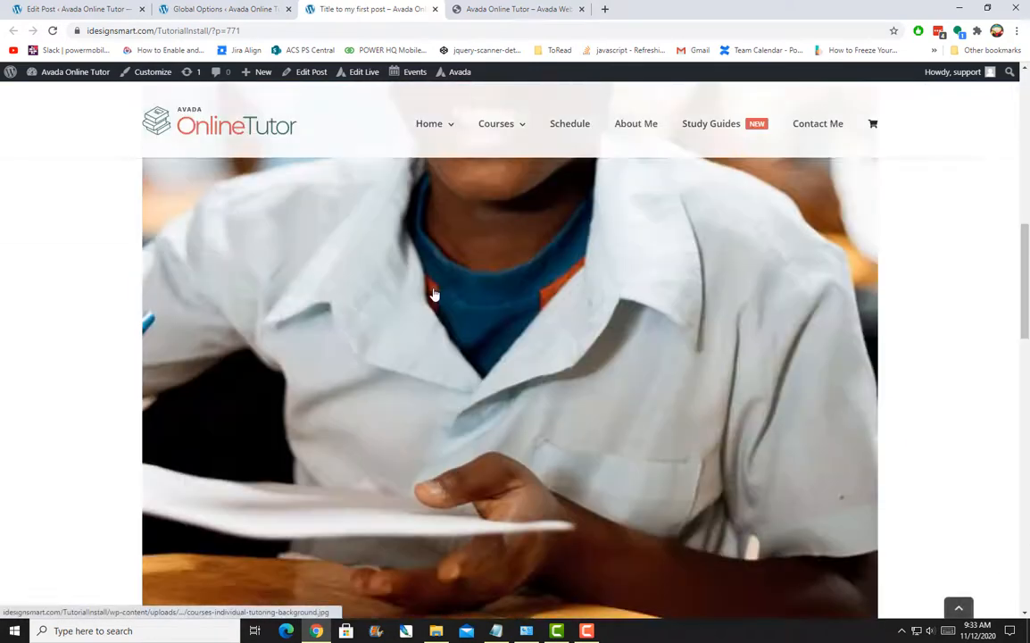
{"action": "scroll", "coordinate": [433, 294], "scroll_direction": "down", "scroll_amount": 3}
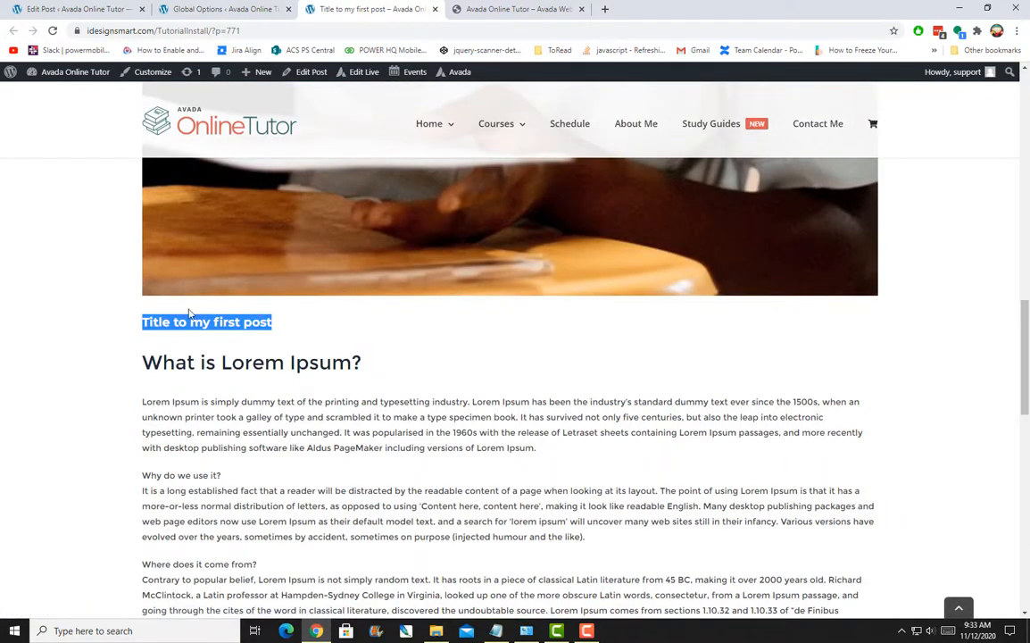
{"action": "scroll", "coordinate": [395, 360], "scroll_direction": "up", "scroll_amount": 4}
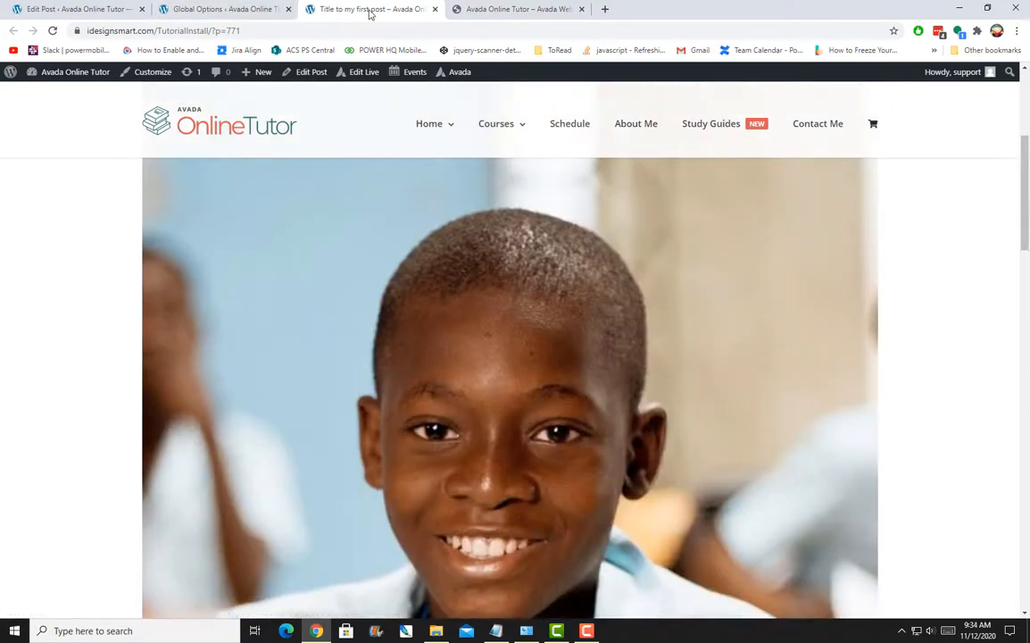
{"action": "left_click", "coordinate": [223, 9]}
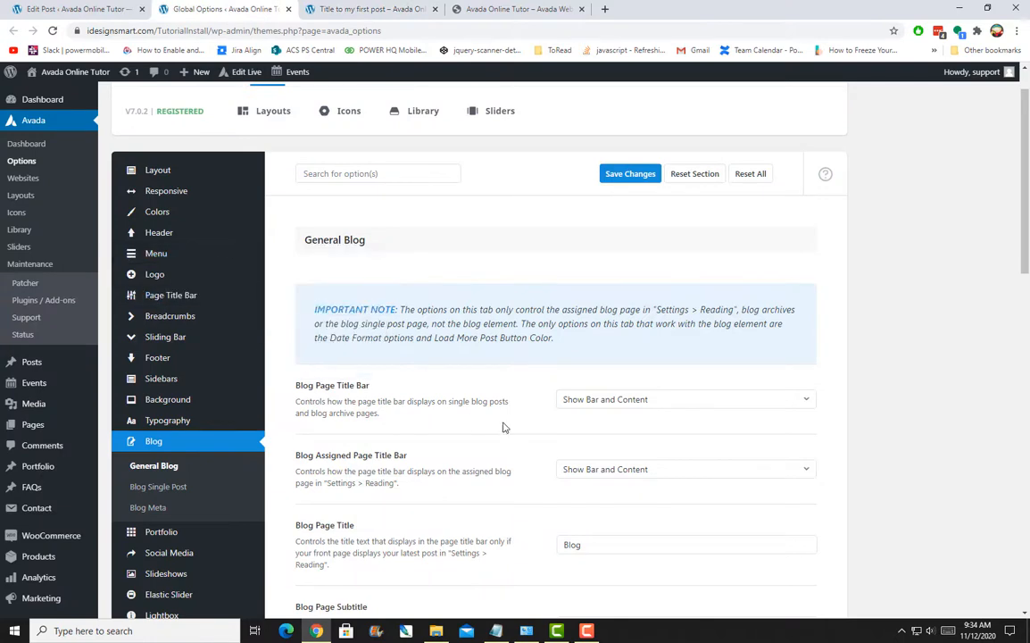
{"action": "scroll", "coordinate": [507, 468], "scroll_direction": "down", "scroll_amount": 3}
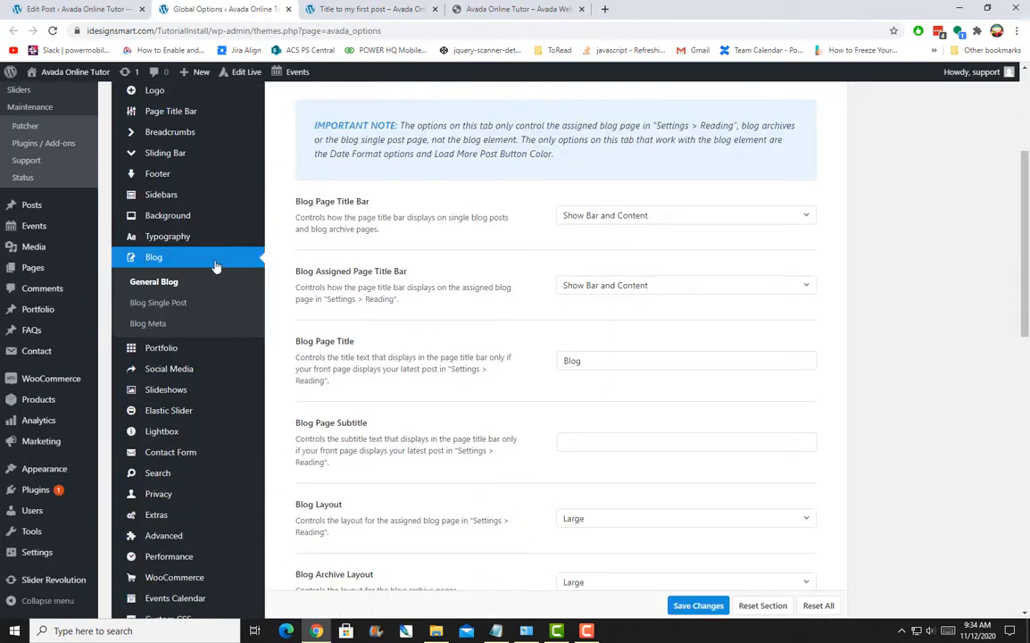
{"action": "scroll", "coordinate": [481, 354], "scroll_direction": "down", "scroll_amount": 1}
{"action": "scroll", "coordinate": [481, 354], "scroll_direction": "down", "scroll_amount": 1}
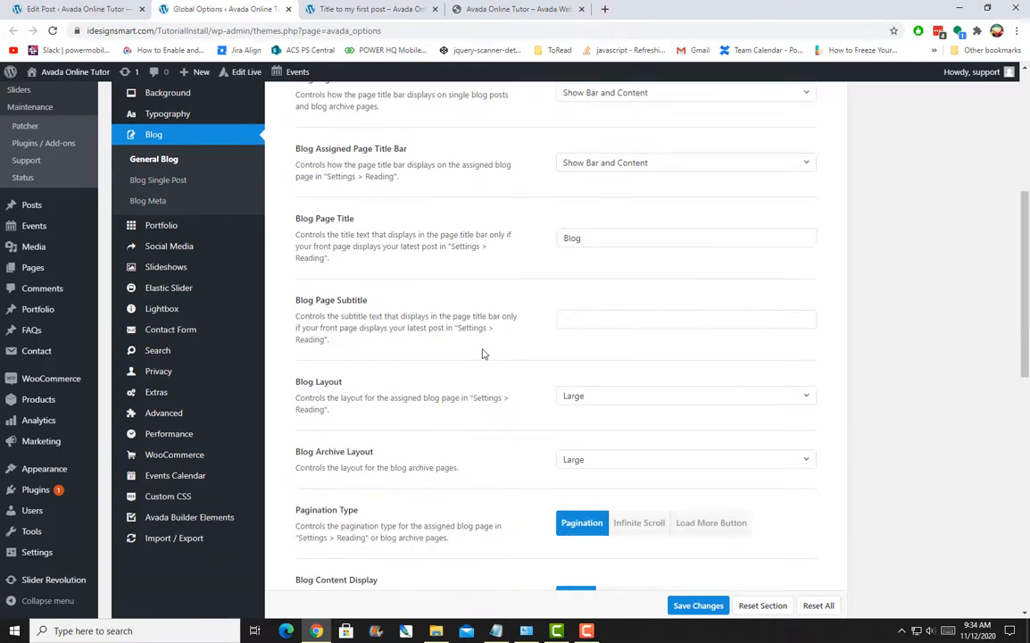
{"action": "scroll", "coordinate": [482, 354], "scroll_direction": "up", "scroll_amount": 3}
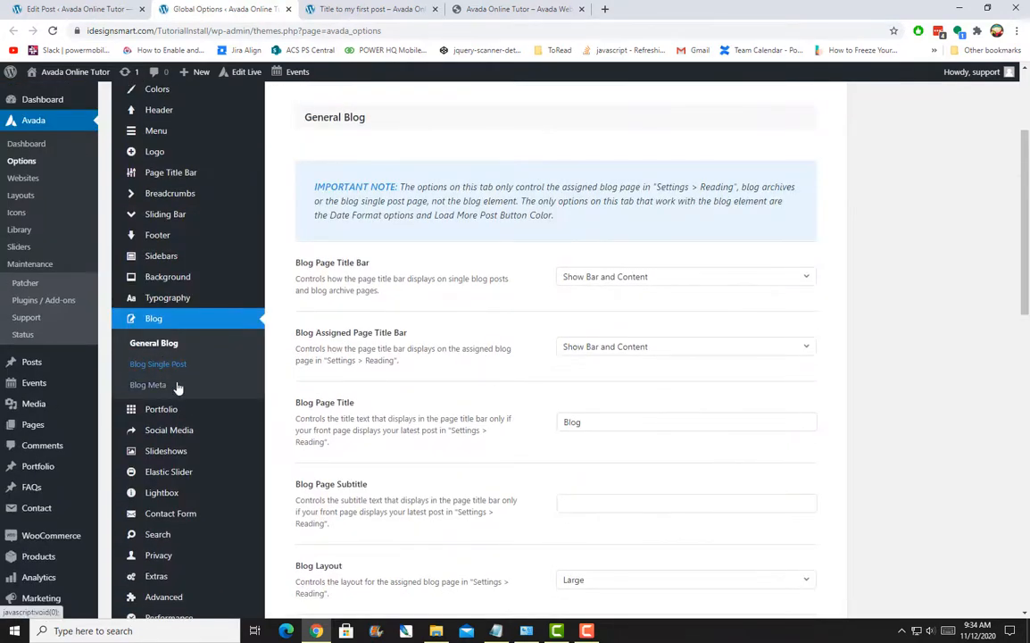
Turn off Featured Image / Video on Single Blog Post in Avada's global Blog Single Post options.
{"action": "left_click", "coordinate": [179, 363]}
{"action": "scroll", "coordinate": [492, 444], "scroll_direction": "up", "scroll_amount": 3}
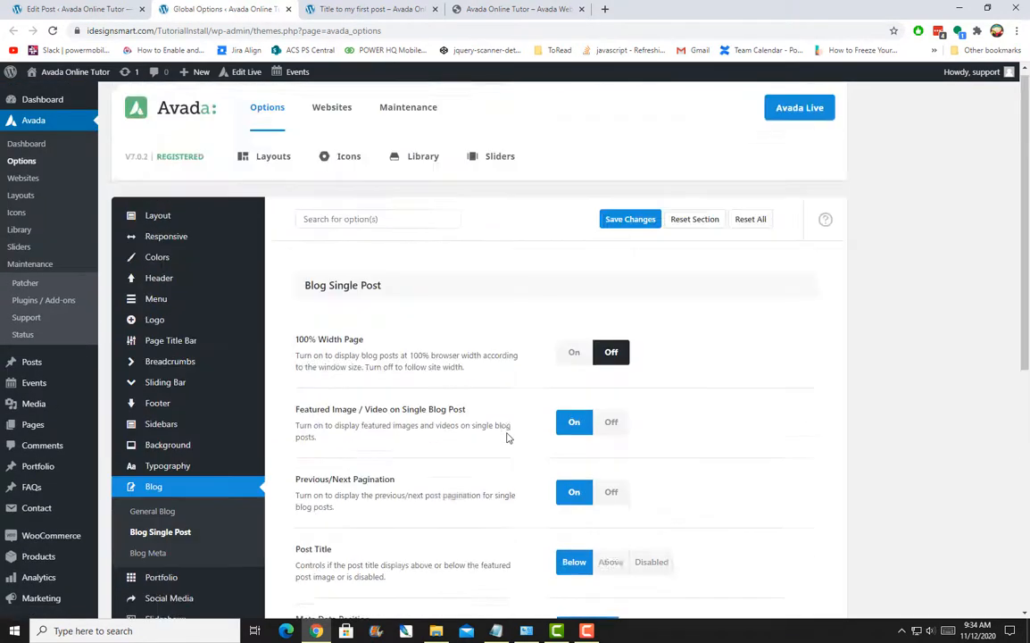
{"action": "scroll", "coordinate": [486, 413], "scroll_direction": "down", "scroll_amount": 2}
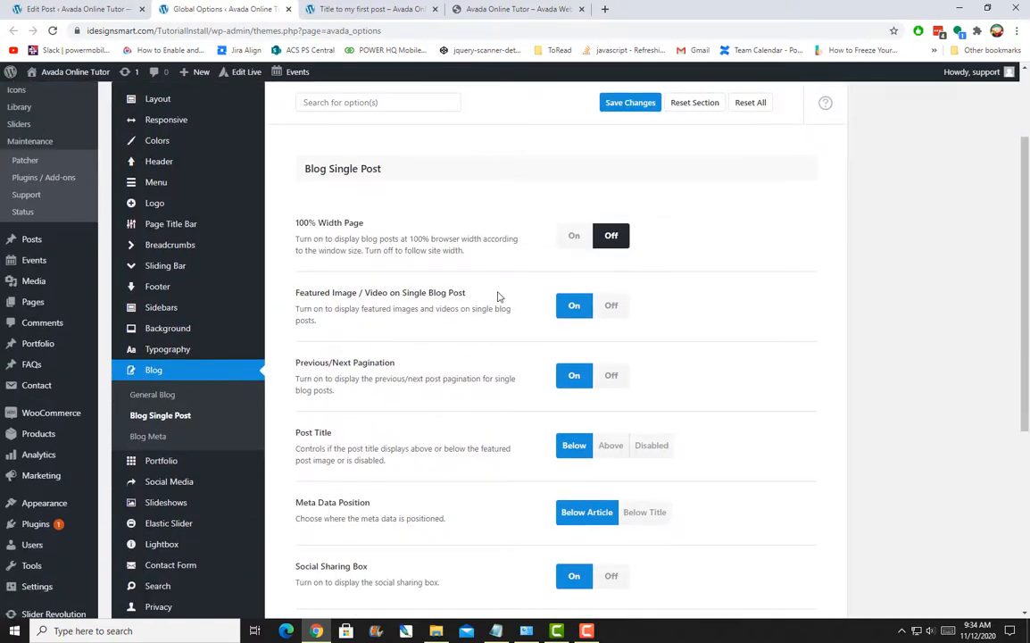
{"action": "left_click", "coordinate": [610, 306]}
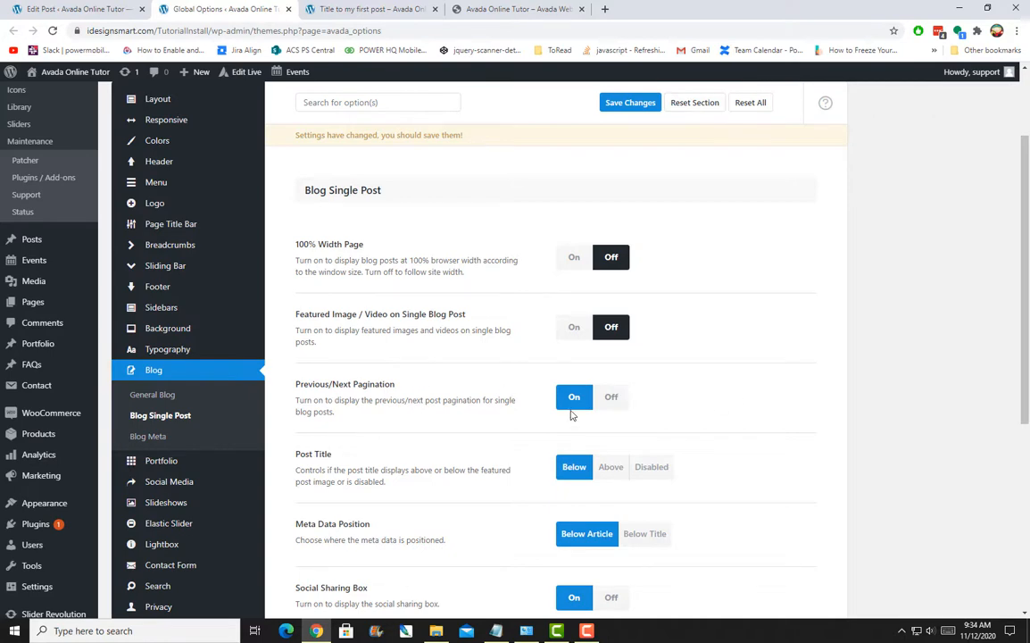
Compare the live post's pagination area, metadata, sharing box, author info and comment form with the global Blog Single Post options.
{"action": "left_click", "coordinate": [373, 9]}
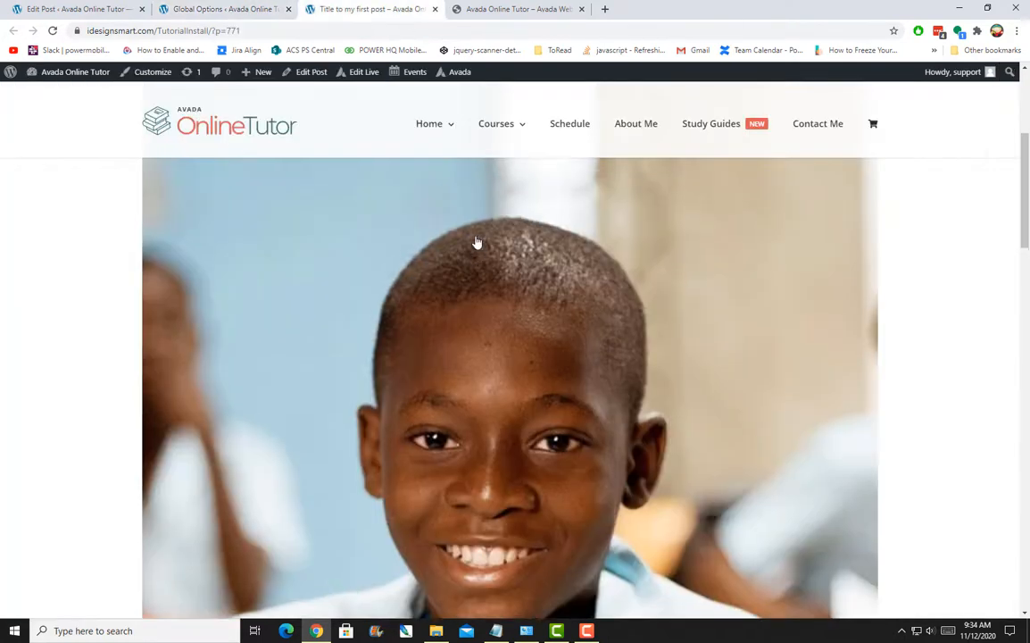
{"action": "scroll", "coordinate": [476, 242], "scroll_direction": "up", "scroll_amount": 3}
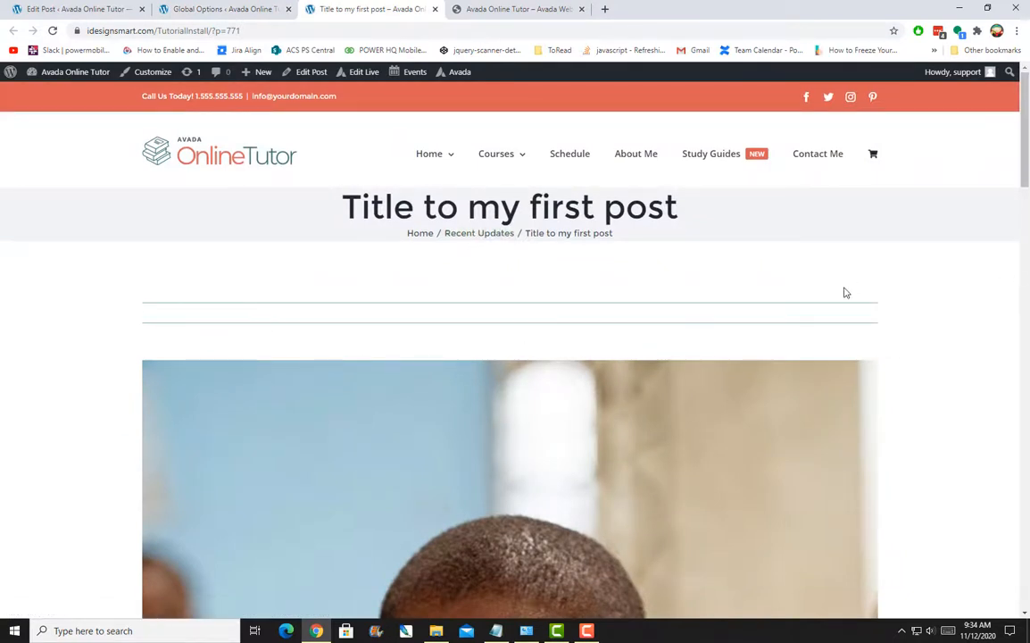
{"action": "left_click", "coordinate": [196, 8]}
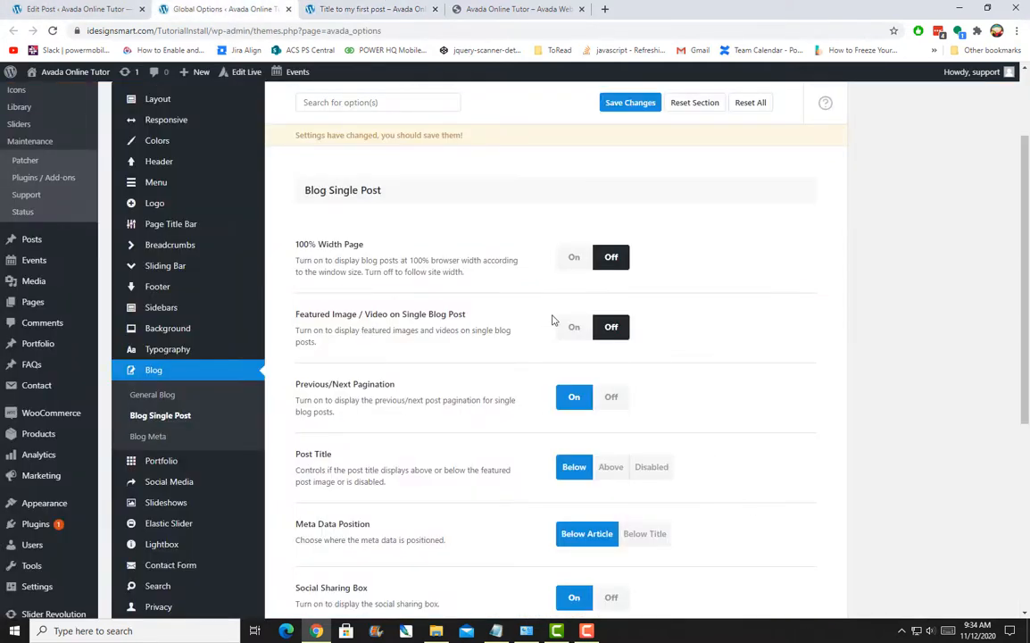
{"action": "scroll", "coordinate": [429, 491], "scroll_direction": "down", "scroll_amount": 2}
{"action": "scroll", "coordinate": [429, 486], "scroll_direction": "up", "scroll_amount": 1}
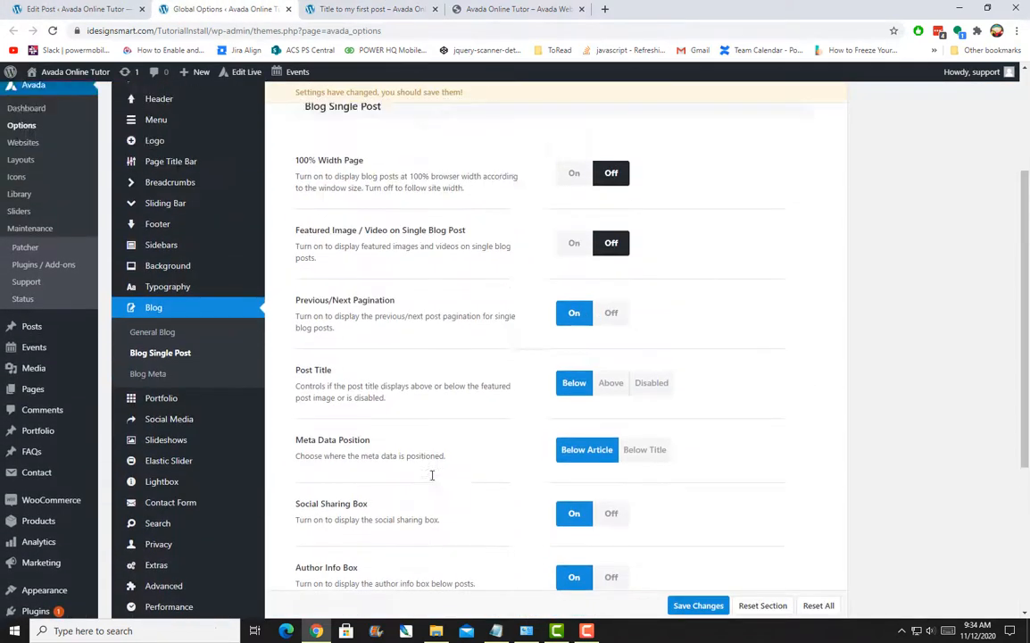
{"action": "scroll", "coordinate": [387, 484], "scroll_direction": "down", "scroll_amount": 1}
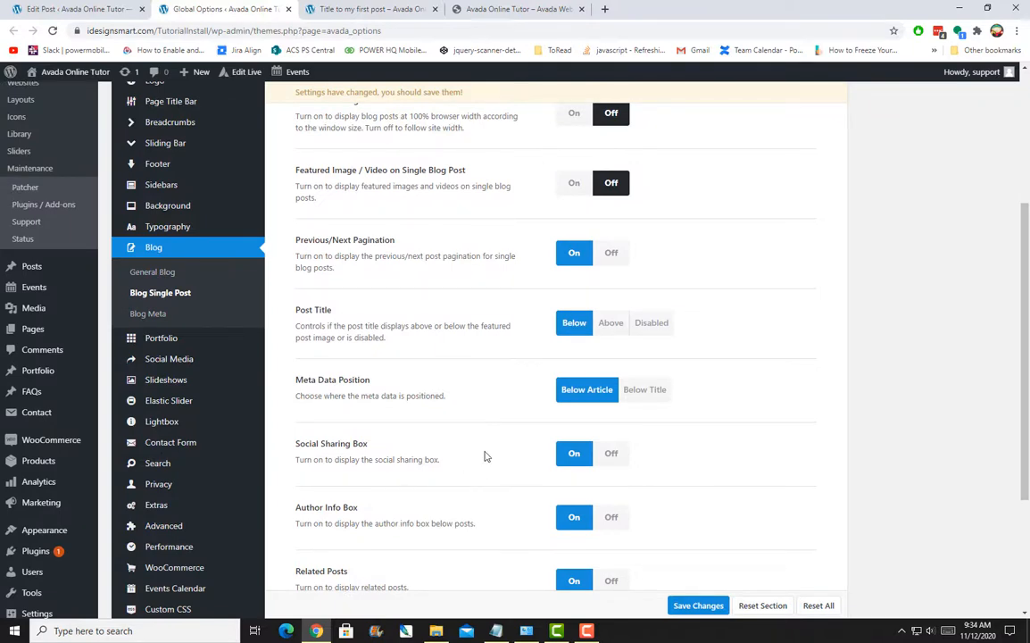
{"action": "left_click", "coordinate": [402, 8]}
{"action": "scroll", "coordinate": [410, 278], "scroll_direction": "down", "scroll_amount": 12}
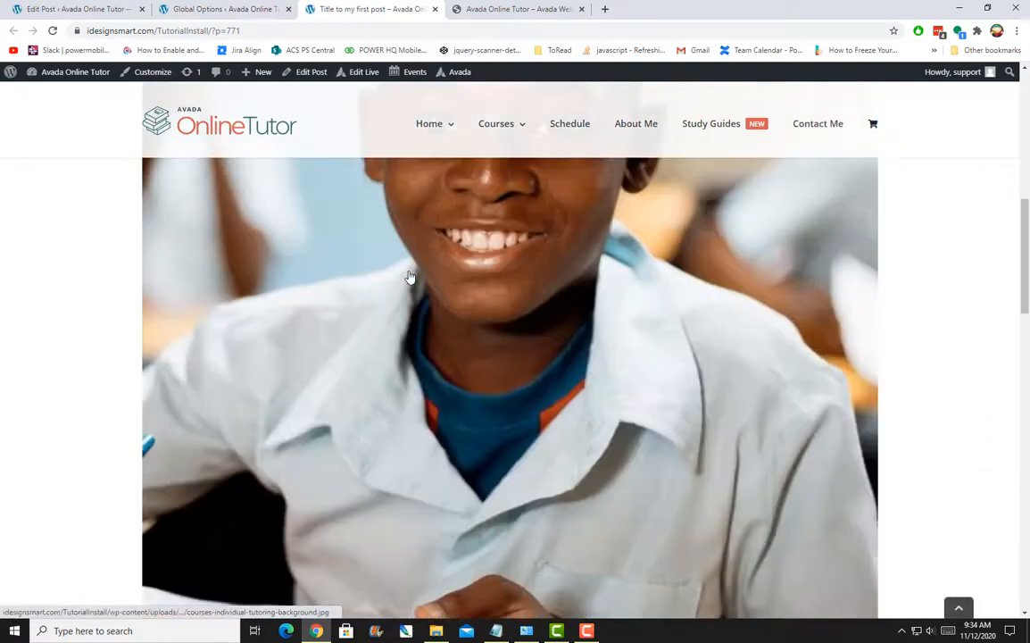
{"action": "scroll", "coordinate": [401, 286], "scroll_direction": "down", "scroll_amount": 4}
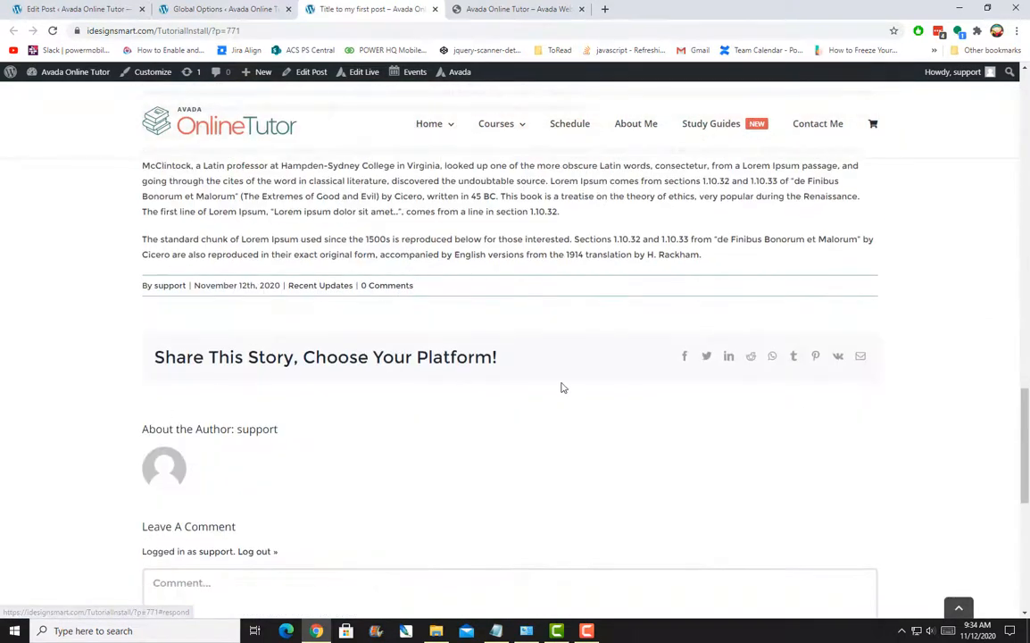
{"action": "scroll", "coordinate": [567, 402], "scroll_direction": "down", "scroll_amount": 3}
{"action": "scroll", "coordinate": [747, 286], "scroll_direction": "up", "scroll_amount": 3}
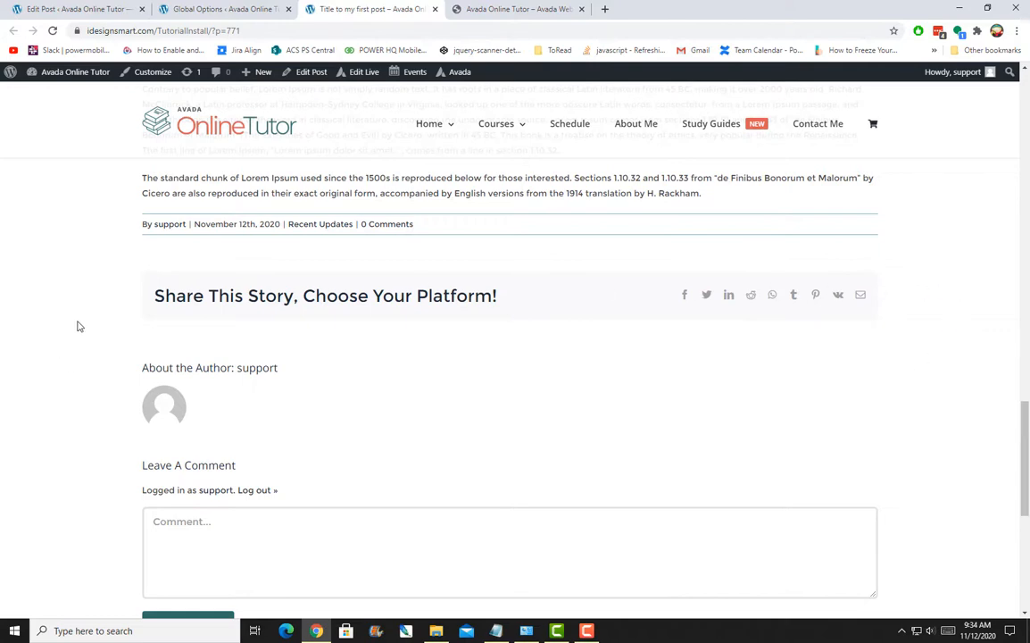
Turn off the Author Info Box and Comments in Avada's global Blog Single Post options.
{"action": "left_click", "coordinate": [205, 9]}
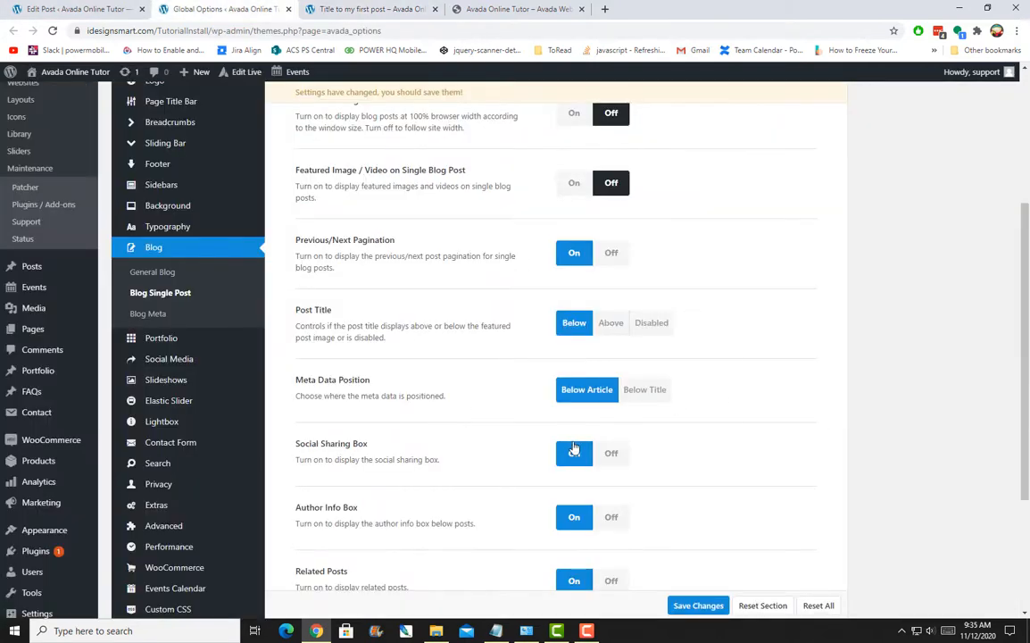
{"action": "scroll", "coordinate": [535, 439], "scroll_direction": "down", "scroll_amount": 1}
{"action": "left_click", "coordinate": [610, 456]}
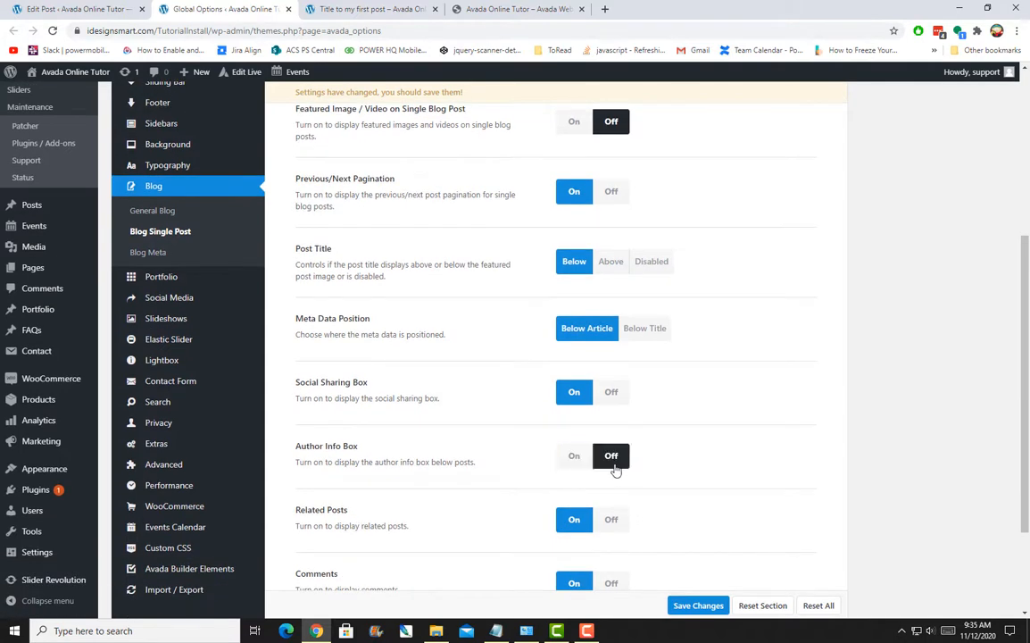
{"action": "scroll", "coordinate": [628, 525], "scroll_direction": "down", "scroll_amount": 2}
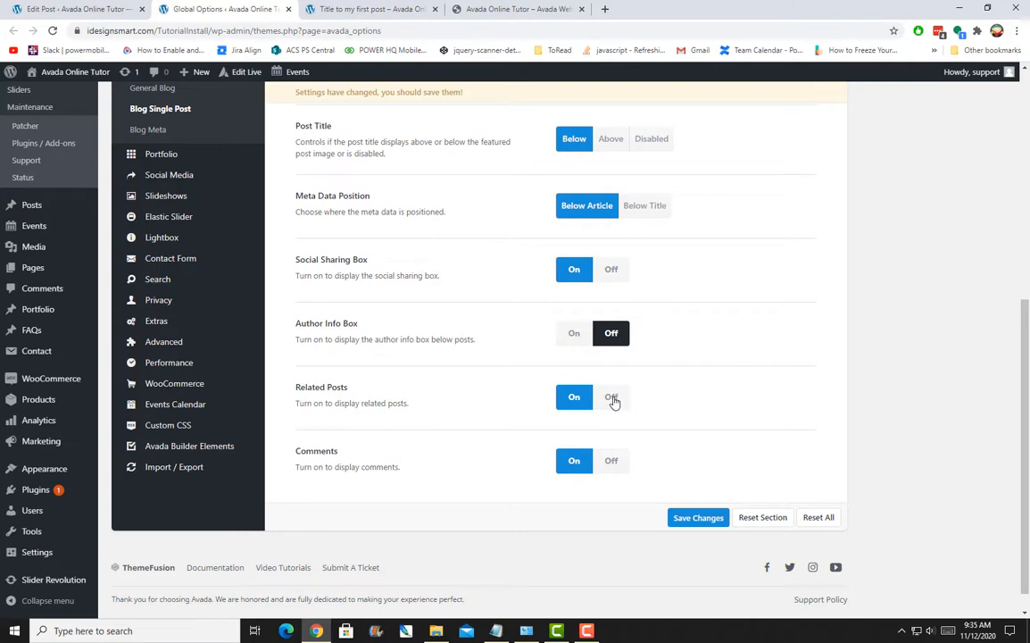
{"action": "left_click", "coordinate": [612, 462]}
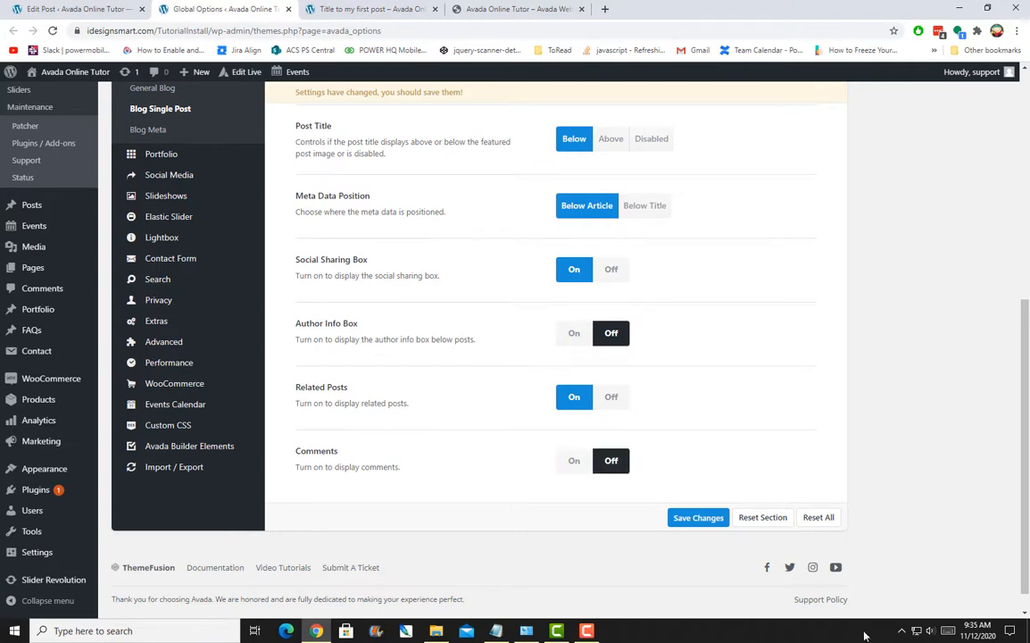
Set Post Title to Disabled in the global Blog Single Post options and save the changes.
{"action": "scroll", "coordinate": [574, 461], "scroll_direction": "up", "scroll_amount": 4}
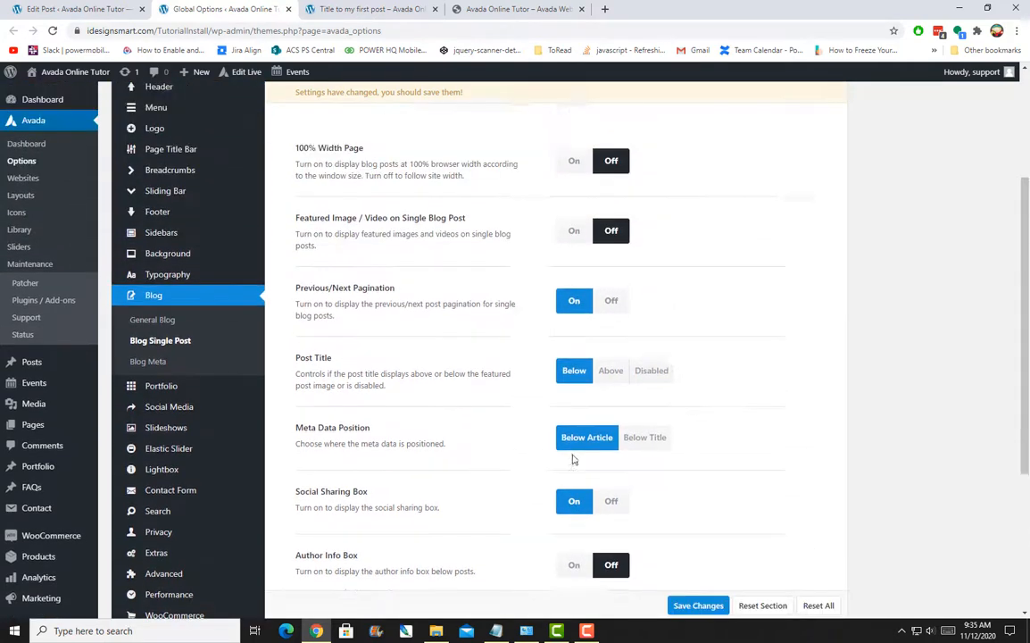
{"action": "scroll", "coordinate": [569, 462], "scroll_direction": "down", "scroll_amount": 2}
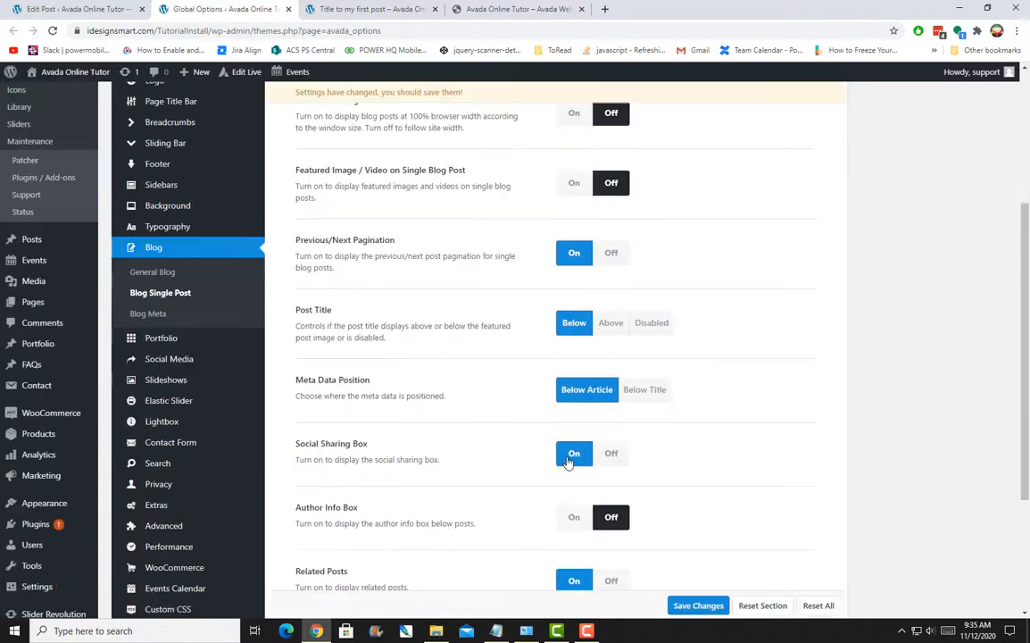
{"action": "scroll", "coordinate": [565, 460], "scroll_direction": "down", "scroll_amount": 1}
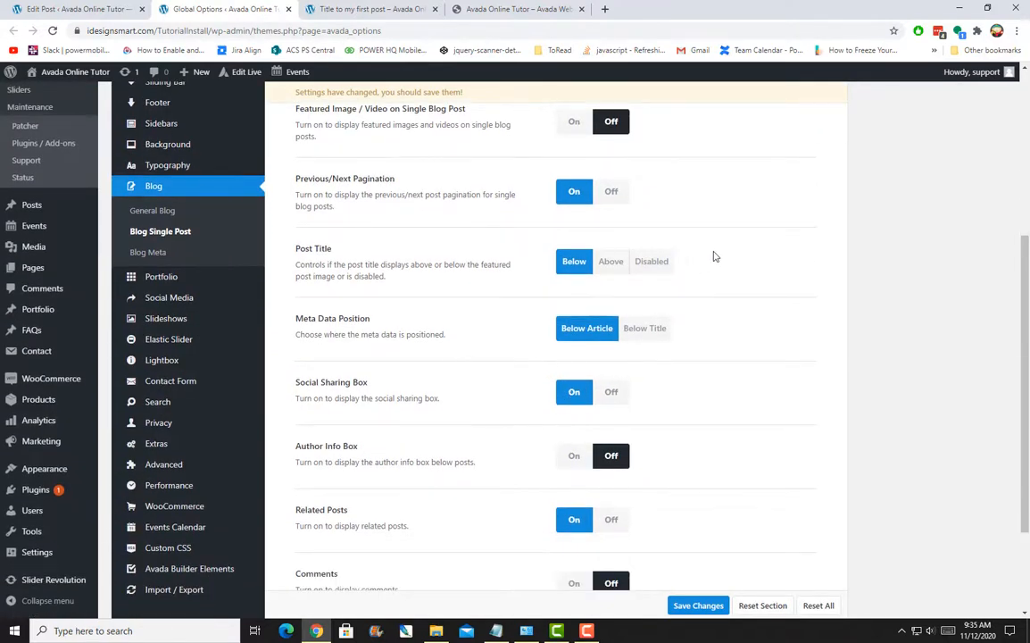
{"action": "left_click", "coordinate": [667, 262]}
{"action": "scroll", "coordinate": [874, 430], "scroll_direction": "down", "scroll_amount": 3}
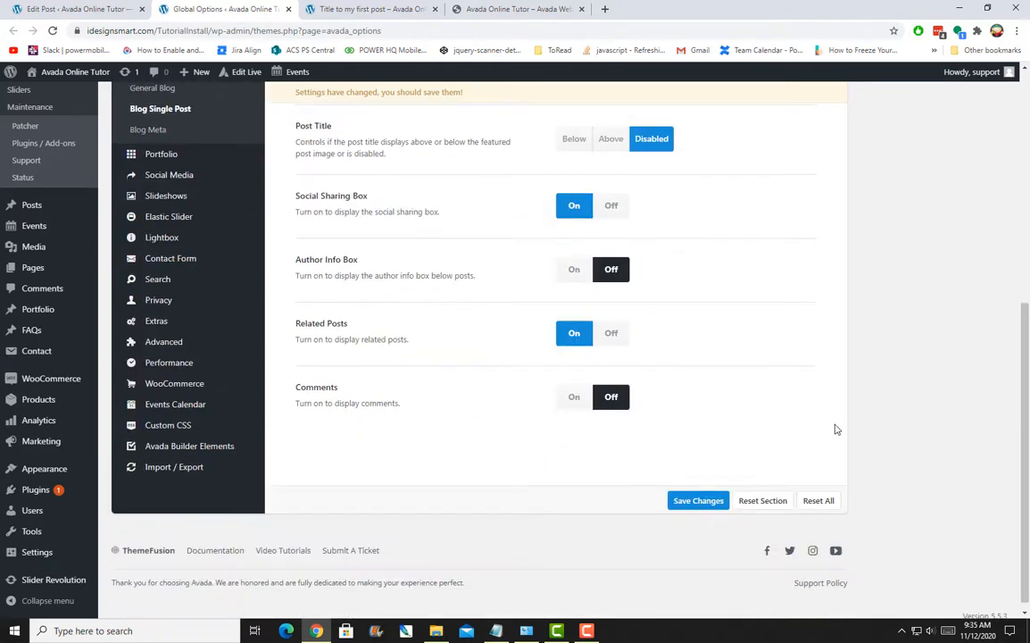
{"action": "left_click", "coordinate": [699, 501]}
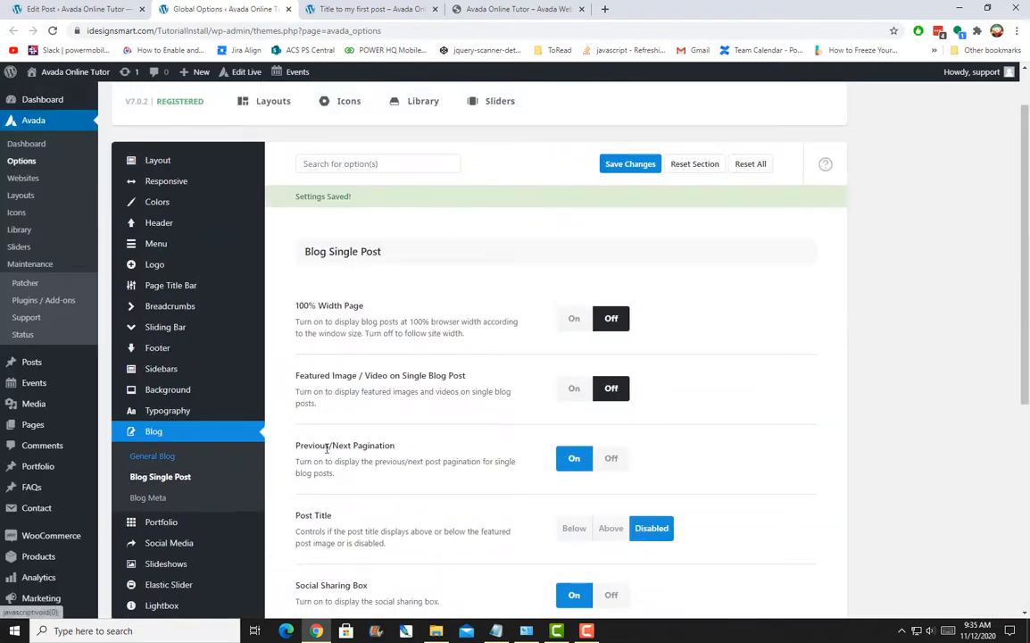
{"action": "scroll", "coordinate": [501, 384], "scroll_direction": "down", "scroll_amount": 3}
{"action": "scroll", "coordinate": [501, 385], "scroll_direction": "down", "scroll_amount": 2}
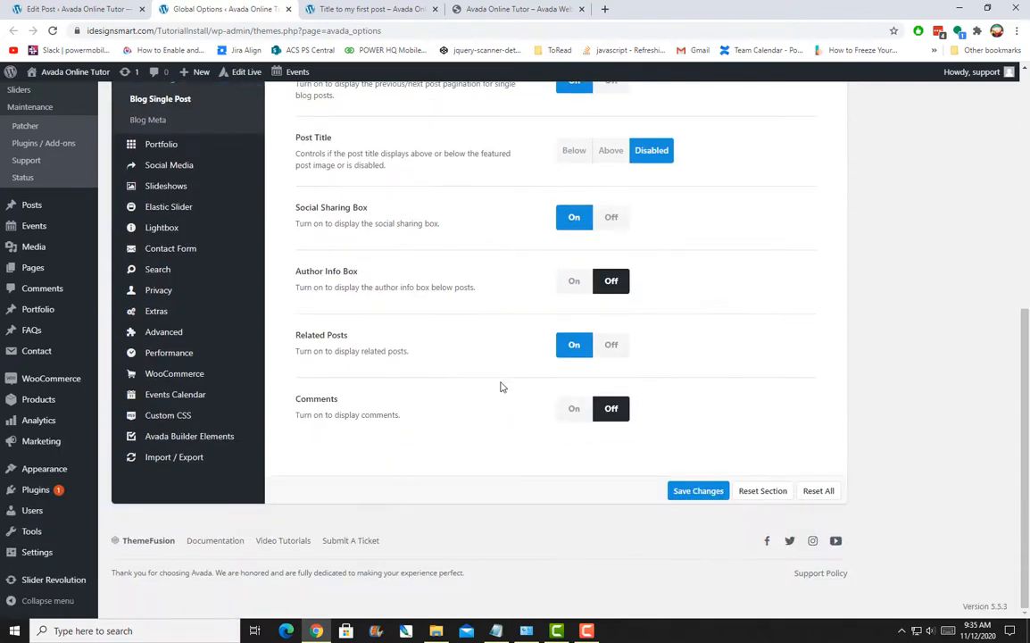
{"action": "scroll", "coordinate": [500, 386], "scroll_direction": "up", "scroll_amount": 8}
Reload the live post and check its featured image, post title, author info and comment areas against the saved global options.
{"action": "left_click", "coordinate": [396, 7]}
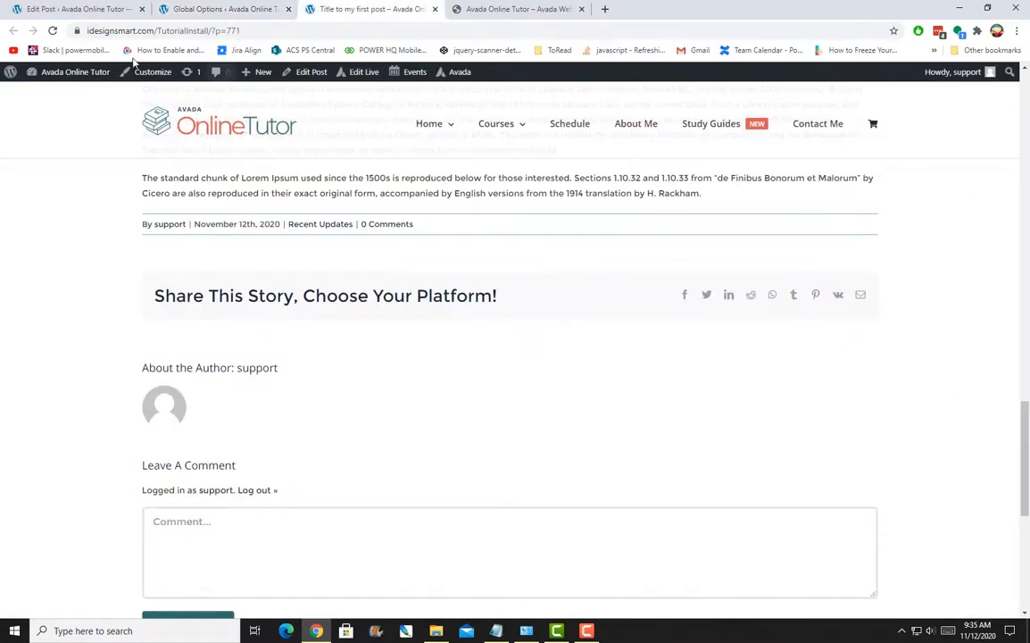
{"action": "left_click", "coordinate": [229, 7]}
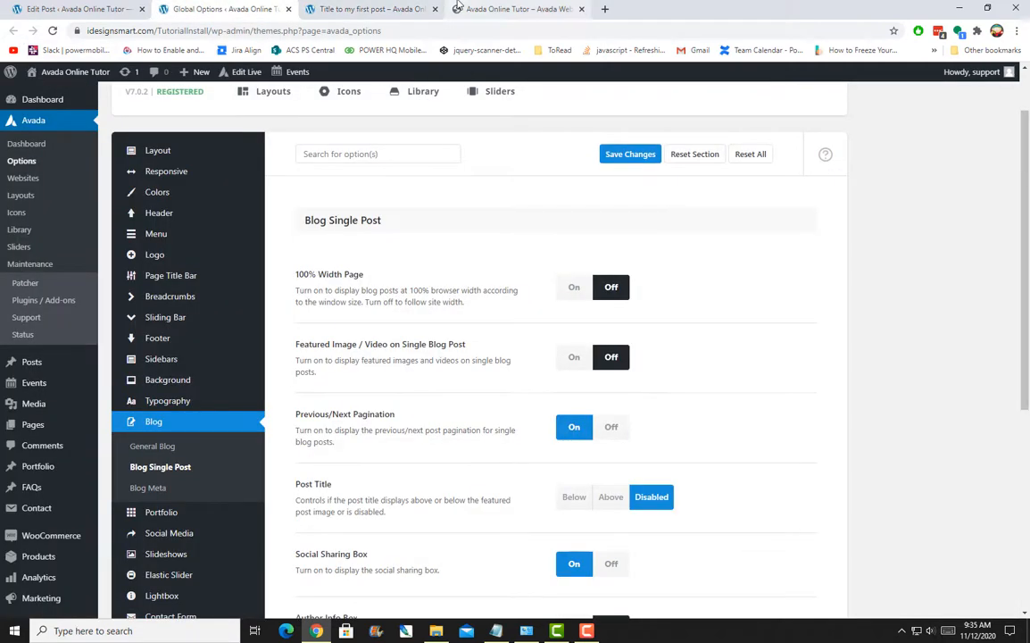
{"action": "left_click", "coordinate": [516, 9]}
{"action": "left_click", "coordinate": [370, 9]}
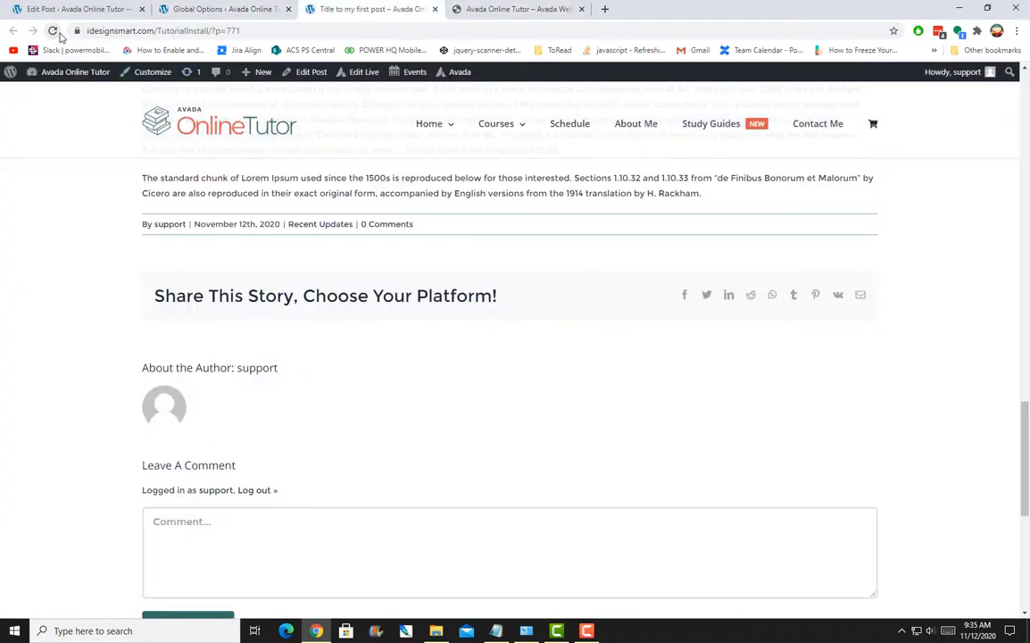
{"action": "left_click", "coordinate": [51, 30]}
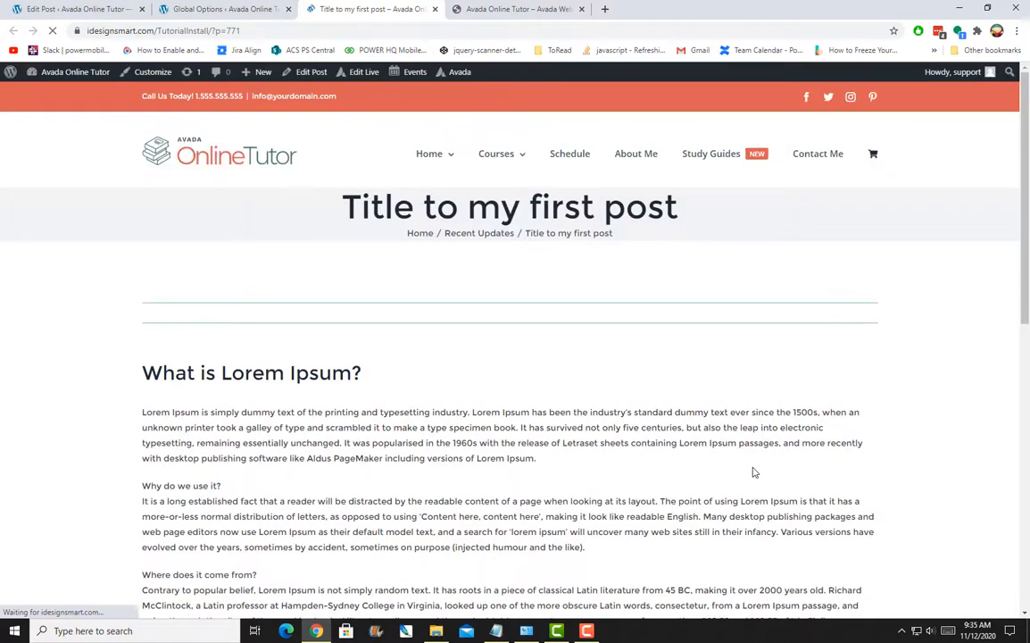
{"action": "scroll", "coordinate": [754, 472], "scroll_direction": "up", "scroll_amount": 2}
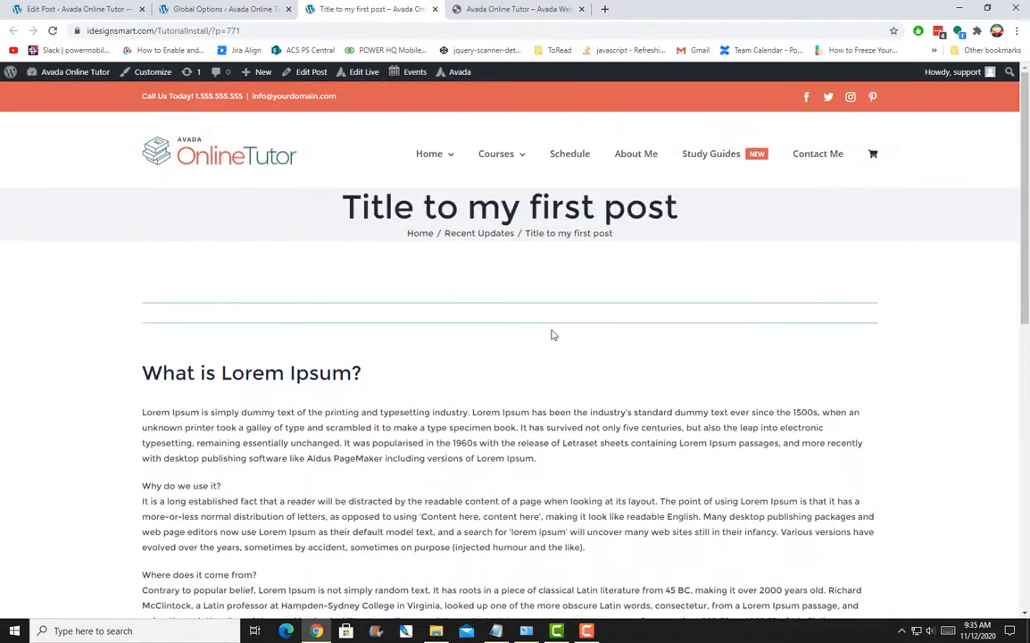
{"action": "scroll", "coordinate": [511, 316], "scroll_direction": "down", "scroll_amount": 6}
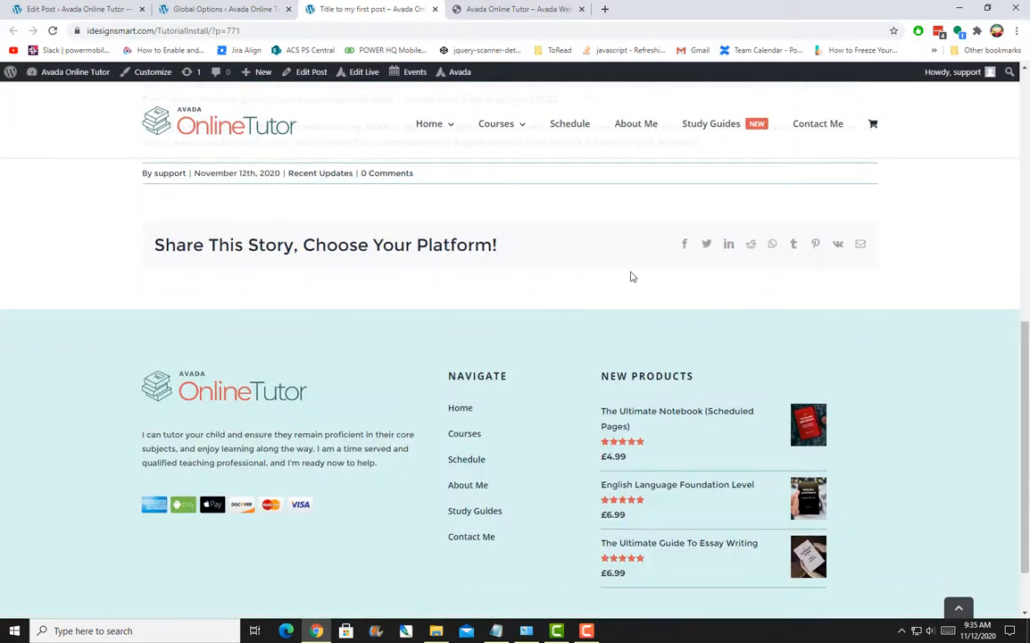
{"action": "scroll", "coordinate": [484, 260], "scroll_direction": "up", "scroll_amount": 3}
{"action": "scroll", "coordinate": [486, 264], "scroll_direction": "up", "scroll_amount": 6}
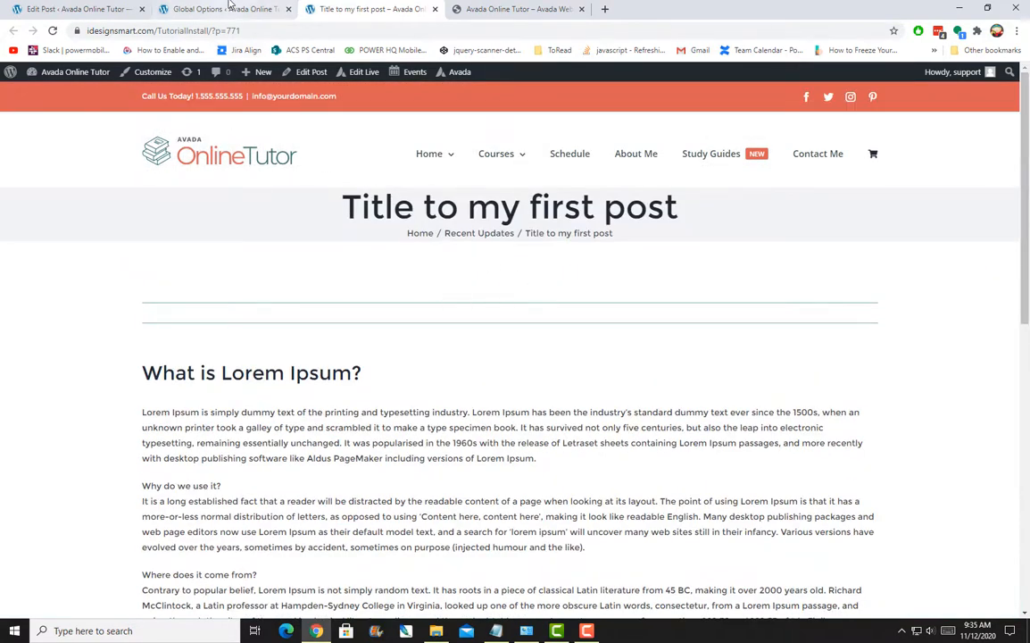
Return to the post editor and insert courses-individual-tutoring-background.jpg from the media library before the "Where does it come from?" paragraph.
{"action": "left_click", "coordinate": [124, 4]}
{"action": "scroll", "coordinate": [607, 402], "scroll_direction": "up", "scroll_amount": 5}
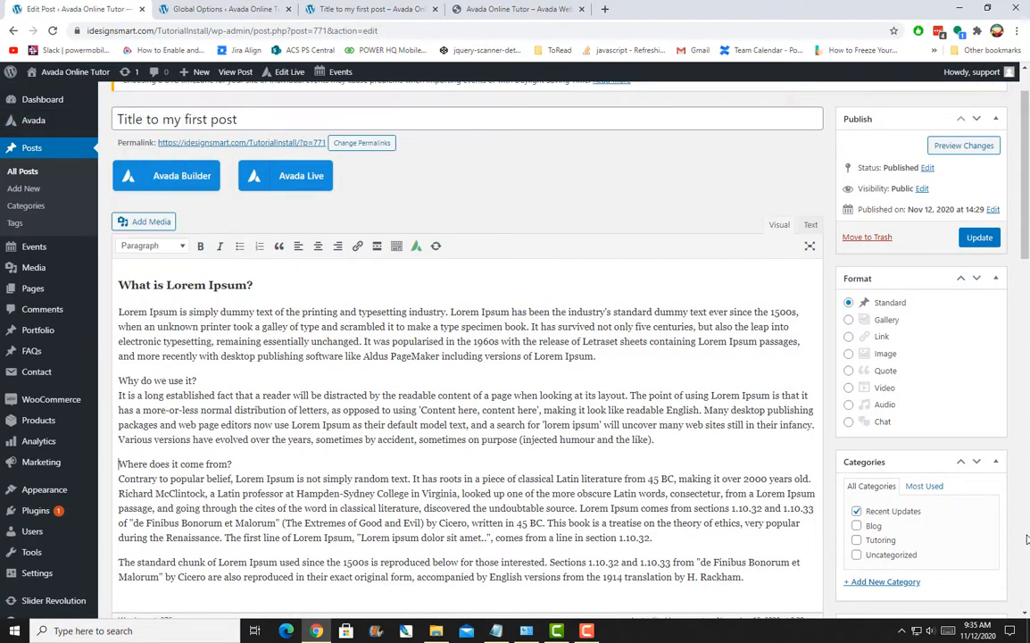
{"action": "left_click", "coordinate": [142, 222]}
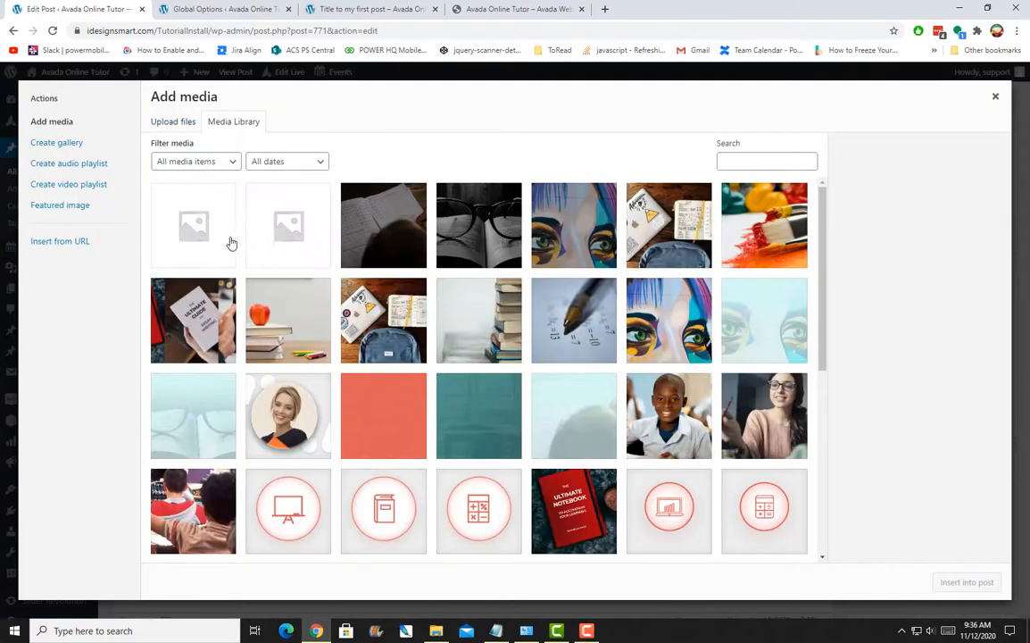
{"action": "left_click", "coordinate": [643, 392]}
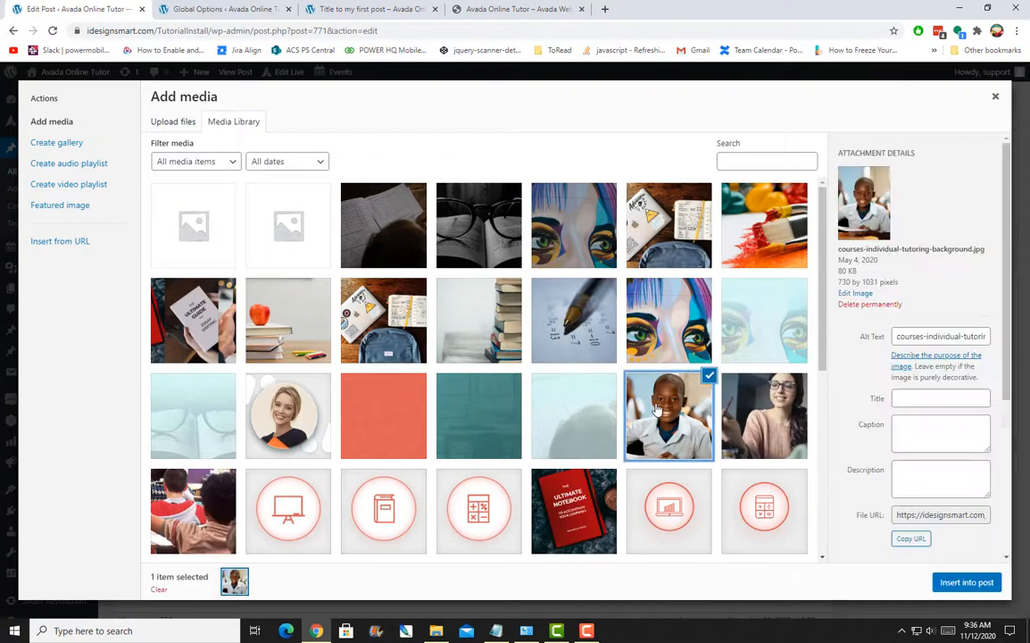
{"action": "left_click", "coordinate": [970, 588]}
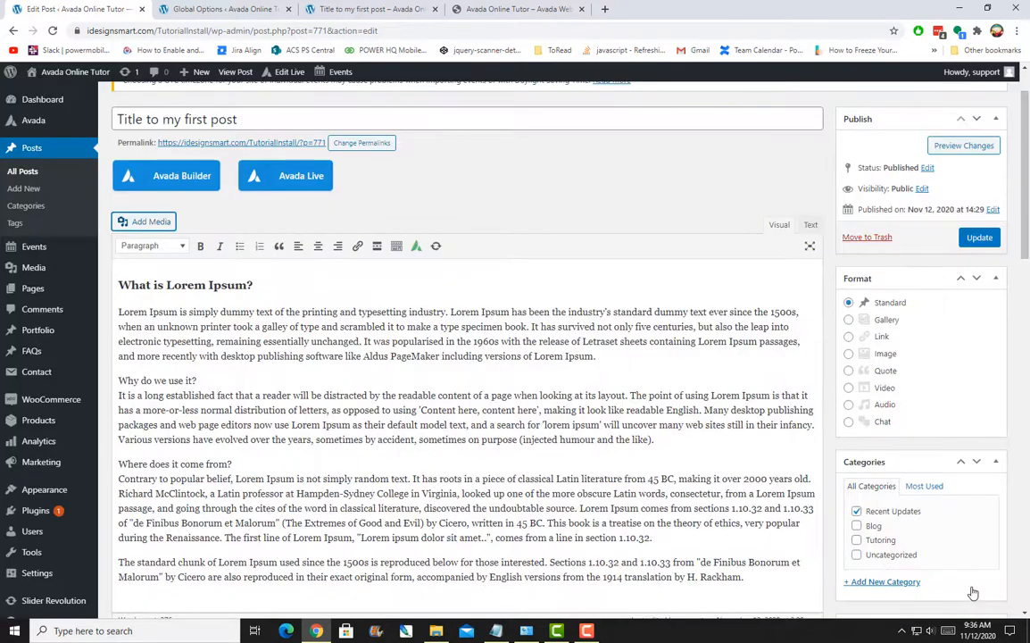
{"action": "scroll", "coordinate": [339, 343], "scroll_direction": "down", "scroll_amount": 2}
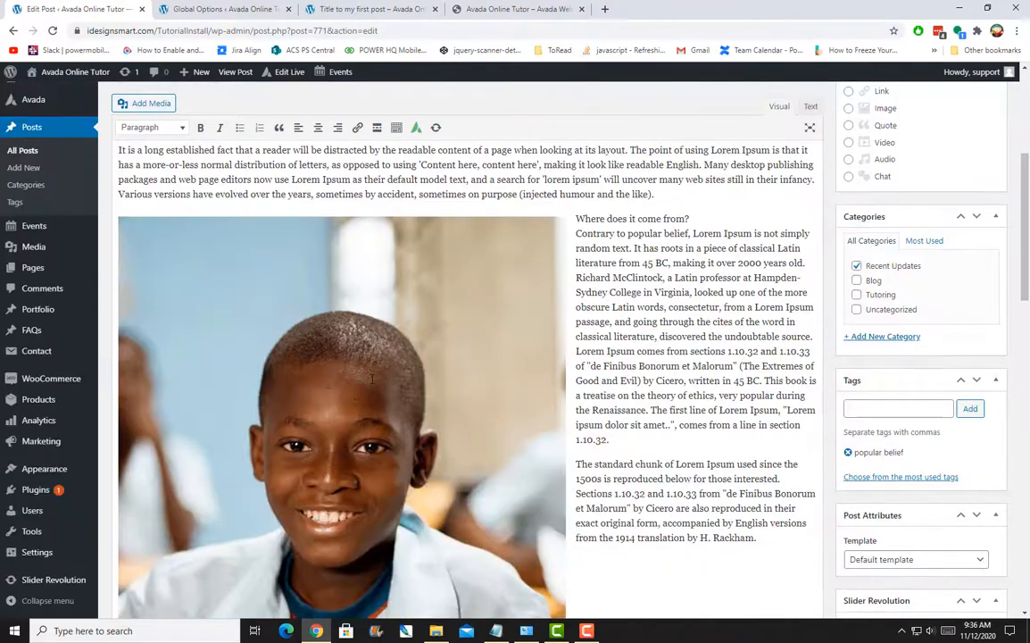
{"action": "scroll", "coordinate": [373, 378], "scroll_direction": "down", "scroll_amount": 6}
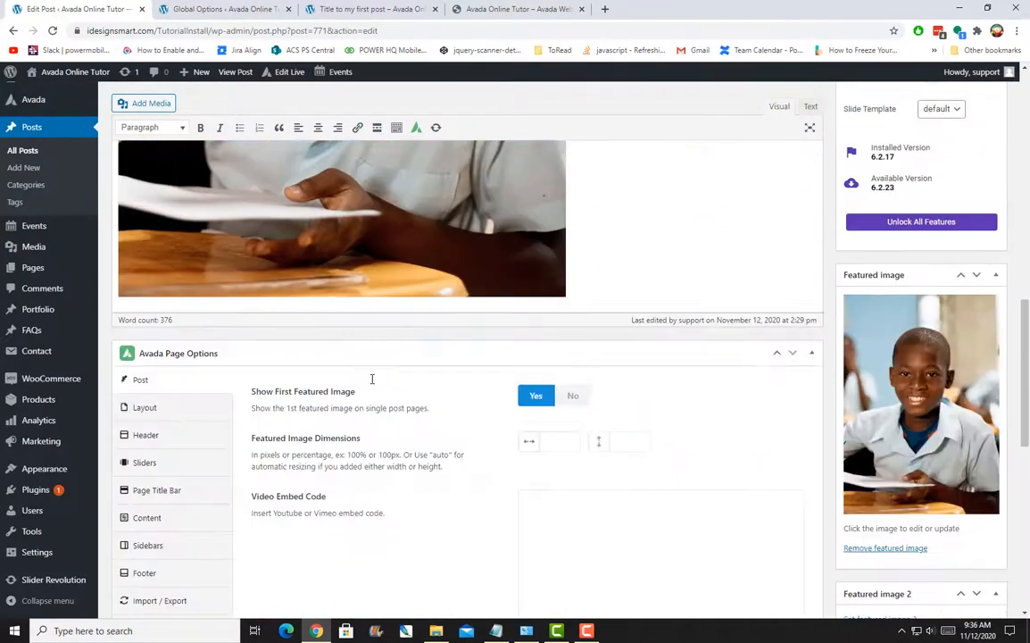
{"action": "scroll", "coordinate": [373, 382], "scroll_direction": "up", "scroll_amount": 3}
{"action": "scroll", "coordinate": [373, 384], "scroll_direction": "up", "scroll_amount": 3}
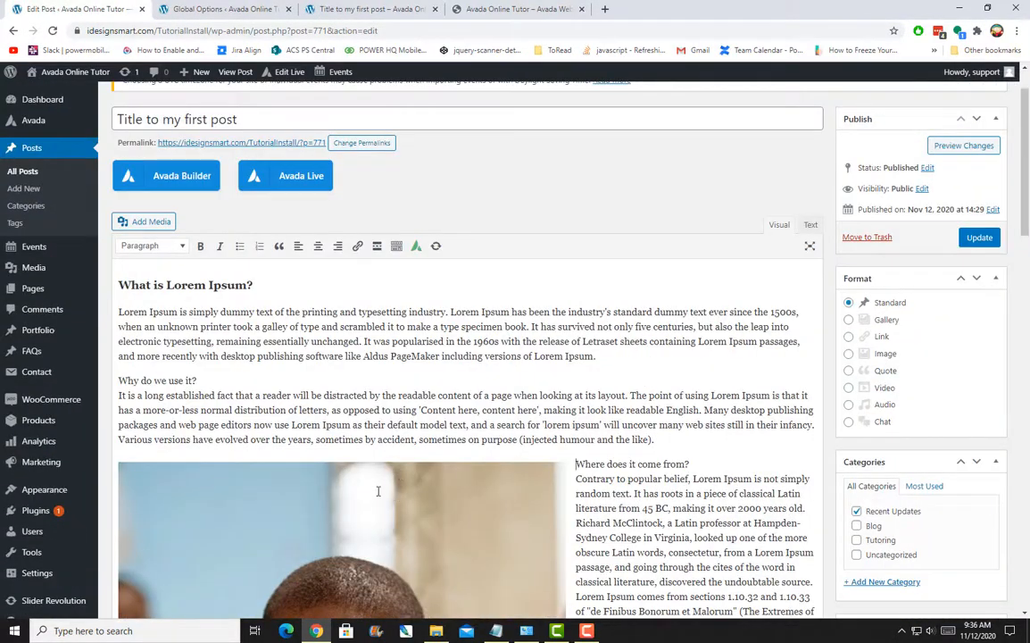
Center the inserted image between the body text paragraphs and check how the text flows around it.
{"action": "left_click", "coordinate": [377, 489]}
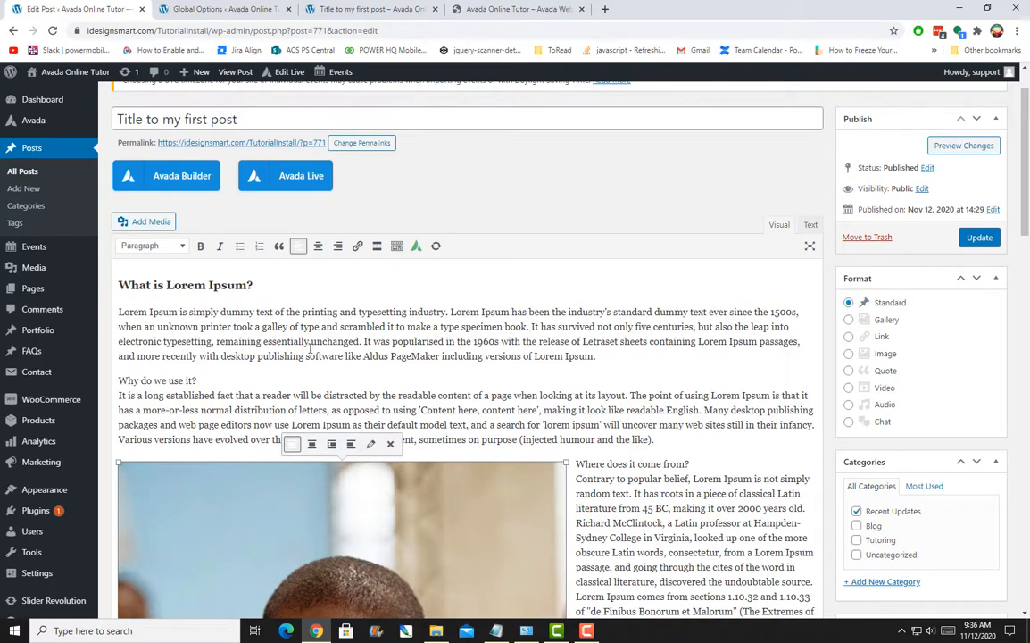
{"action": "left_click", "coordinate": [323, 251]}
{"action": "scroll", "coordinate": [564, 503], "scroll_direction": "down", "scroll_amount": 3}
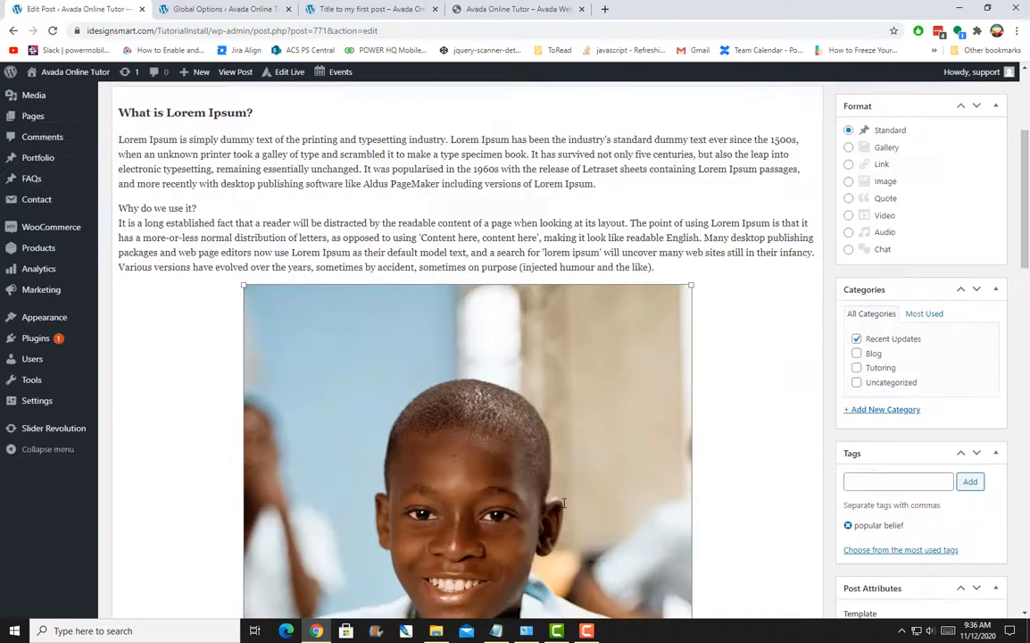
{"action": "scroll", "coordinate": [563, 503], "scroll_direction": "down", "scroll_amount": 3}
{"action": "scroll", "coordinate": [563, 502], "scroll_direction": "up", "scroll_amount": 4}
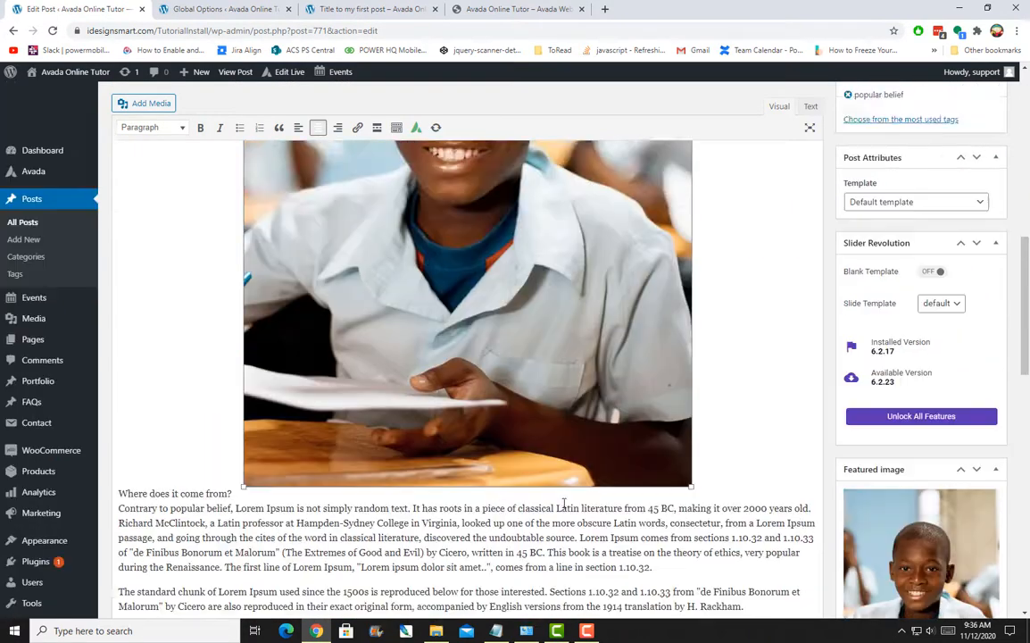
{"action": "scroll", "coordinate": [563, 502], "scroll_direction": "up", "scroll_amount": 4}
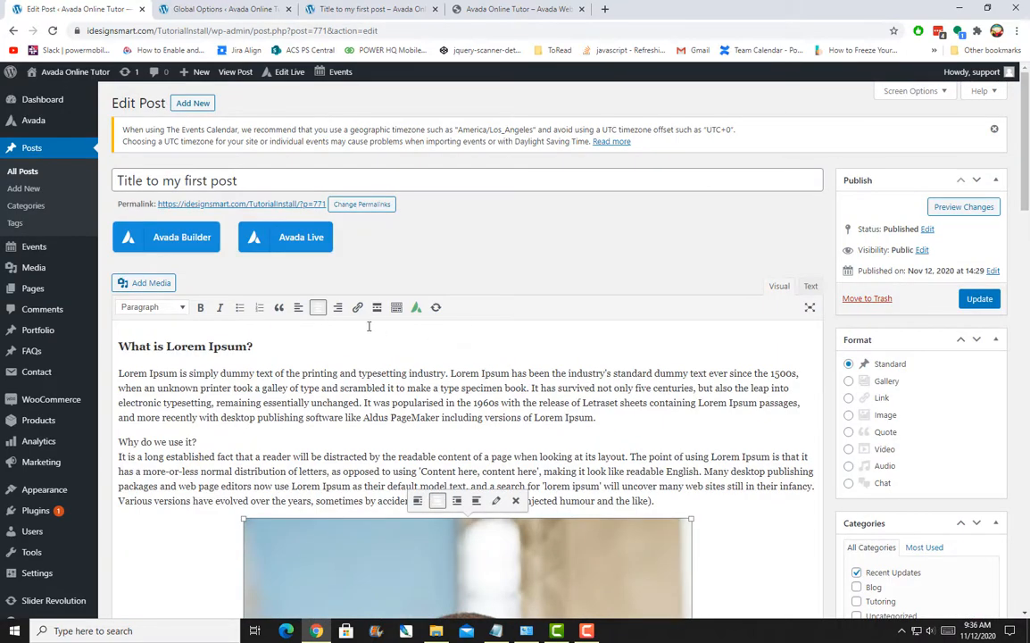
Align the image right so the "Where does it come from?" text wraps beside it.
{"action": "left_click", "coordinate": [456, 501]}
{"action": "scroll", "coordinate": [456, 501], "scroll_direction": "down", "scroll_amount": 2}
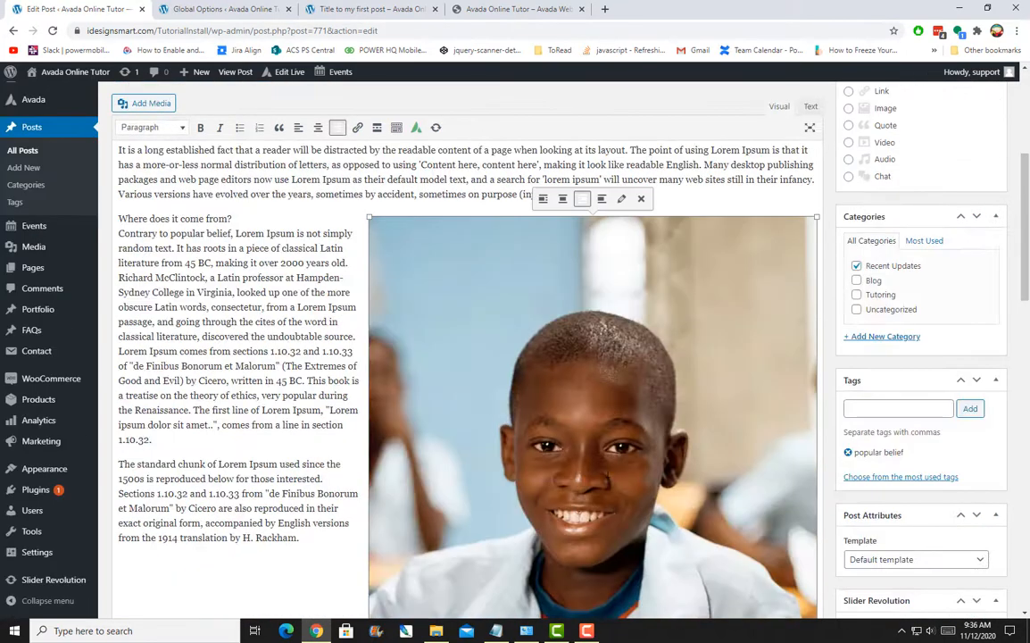
{"action": "scroll", "coordinate": [607, 474], "scroll_direction": "down", "scroll_amount": 4}
{"action": "scroll", "coordinate": [607, 475], "scroll_direction": "up", "scroll_amount": 5}
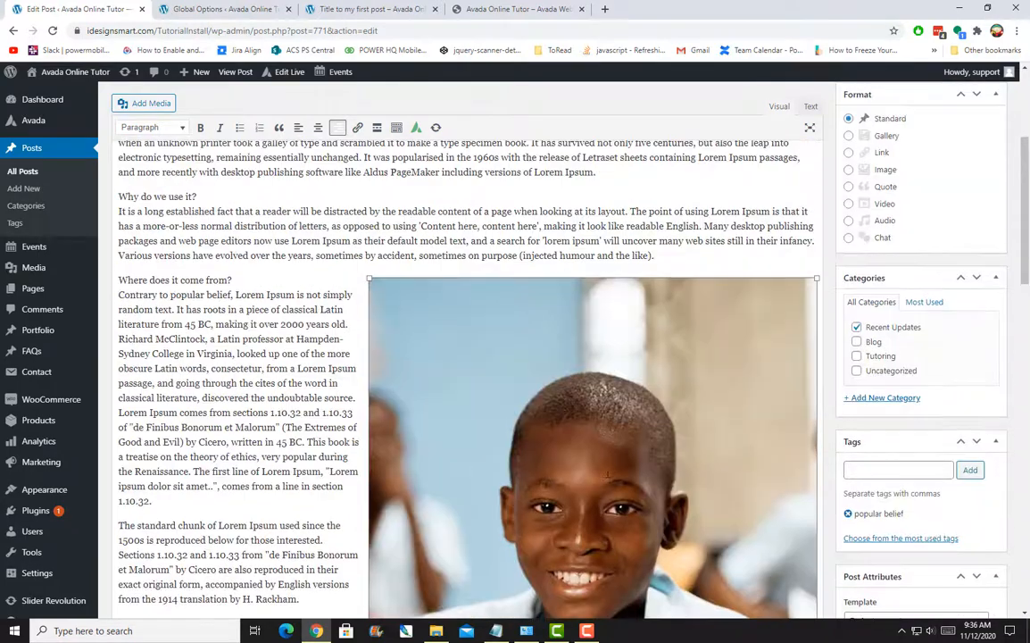
{"action": "scroll", "coordinate": [607, 474], "scroll_direction": "down", "scroll_amount": 3}
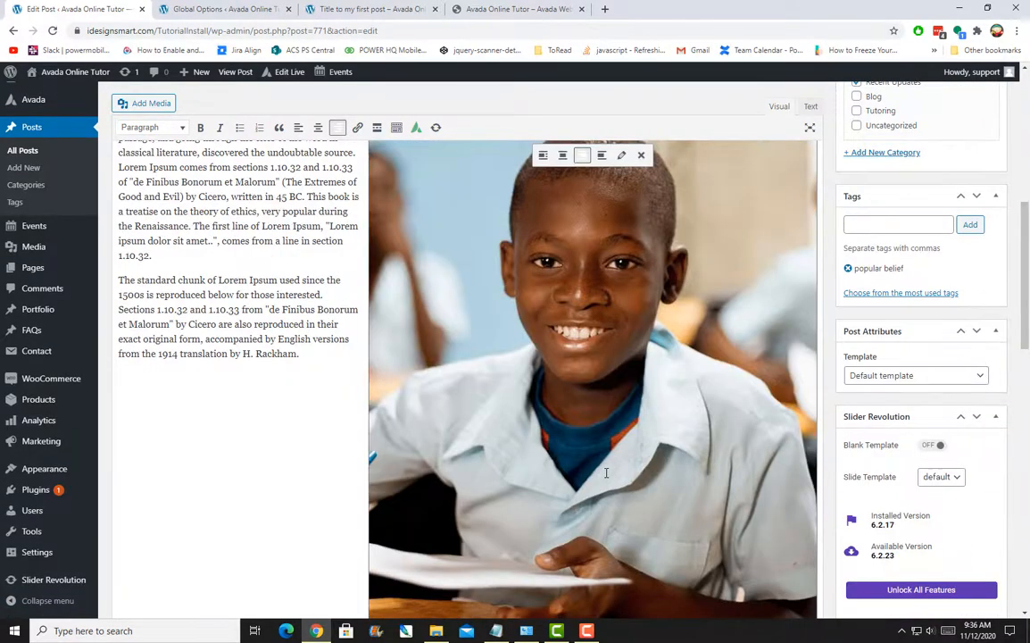
{"action": "scroll", "coordinate": [606, 473], "scroll_direction": "down", "scroll_amount": 3}
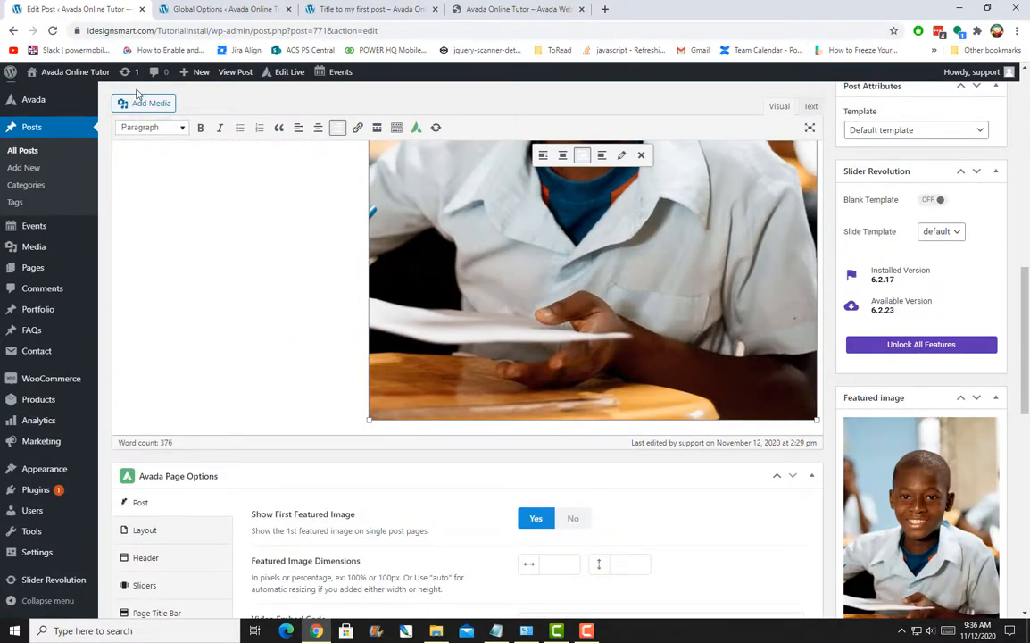
Shrink the right-aligned image proportionally to about 323 by 456 pixels and deselect it.
{"action": "scroll", "coordinate": [294, 284], "scroll_direction": "up", "scroll_amount": 4}
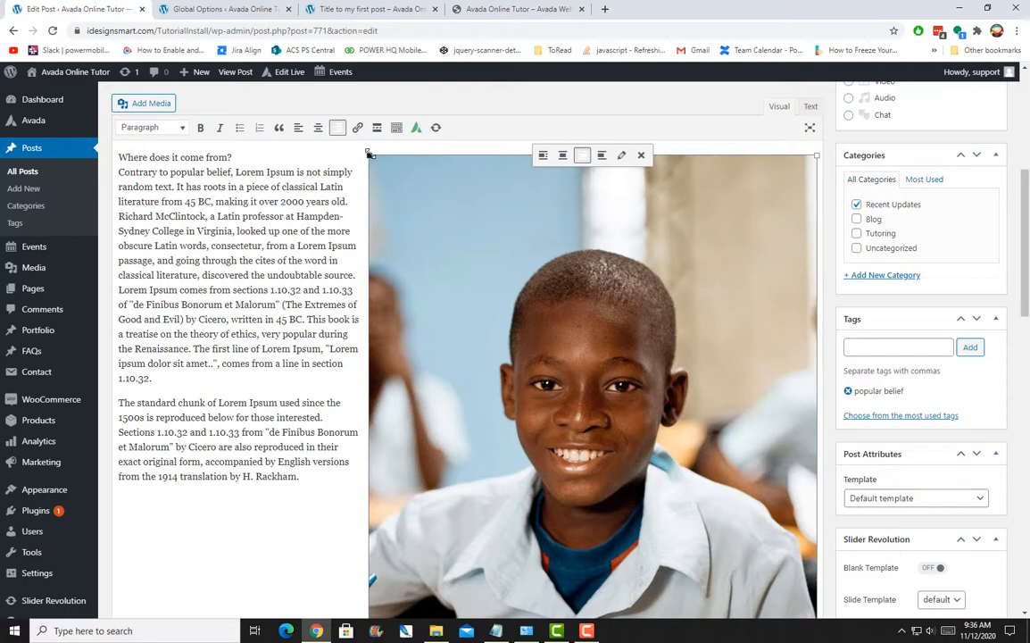
{"action": "left_click_drag", "start_coordinate": [369, 154], "coordinate": [572, 351]}
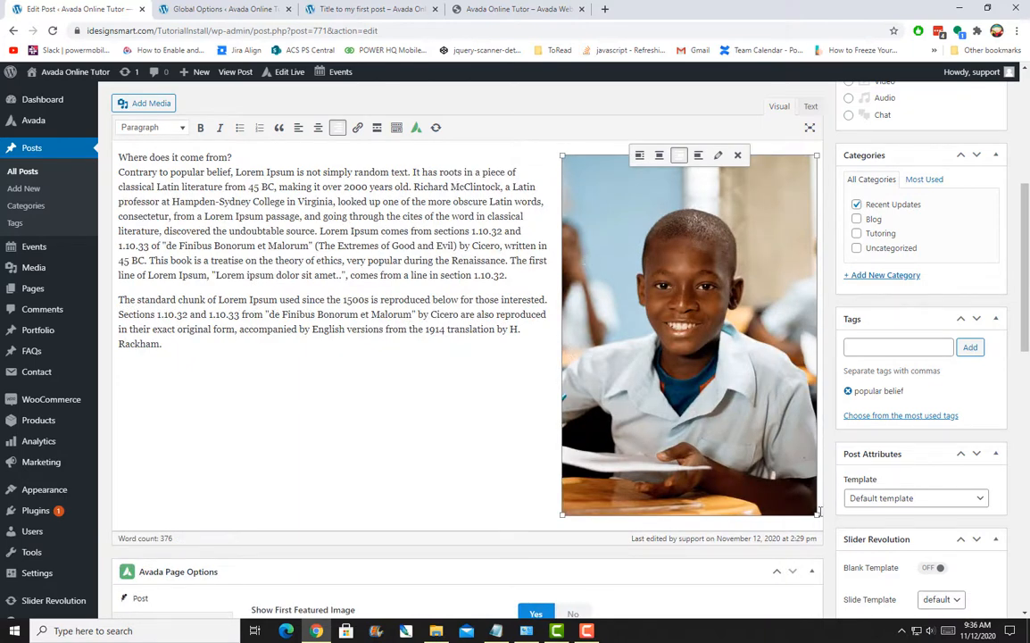
{"action": "left_click_drag", "start_coordinate": [816, 515], "coordinate": [778, 439]}
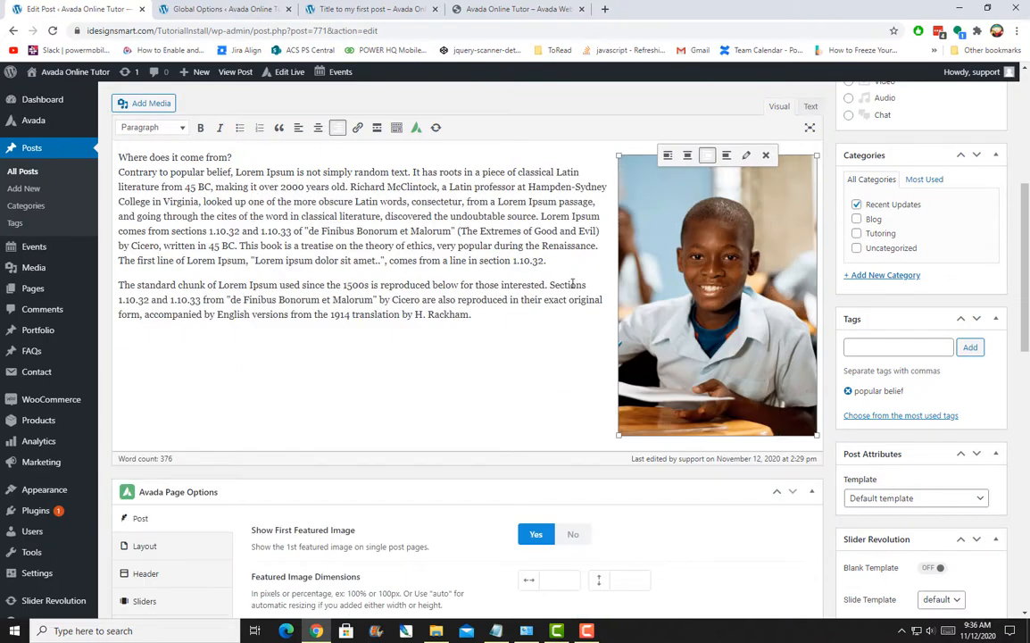
{"action": "left_click", "coordinate": [536, 399]}
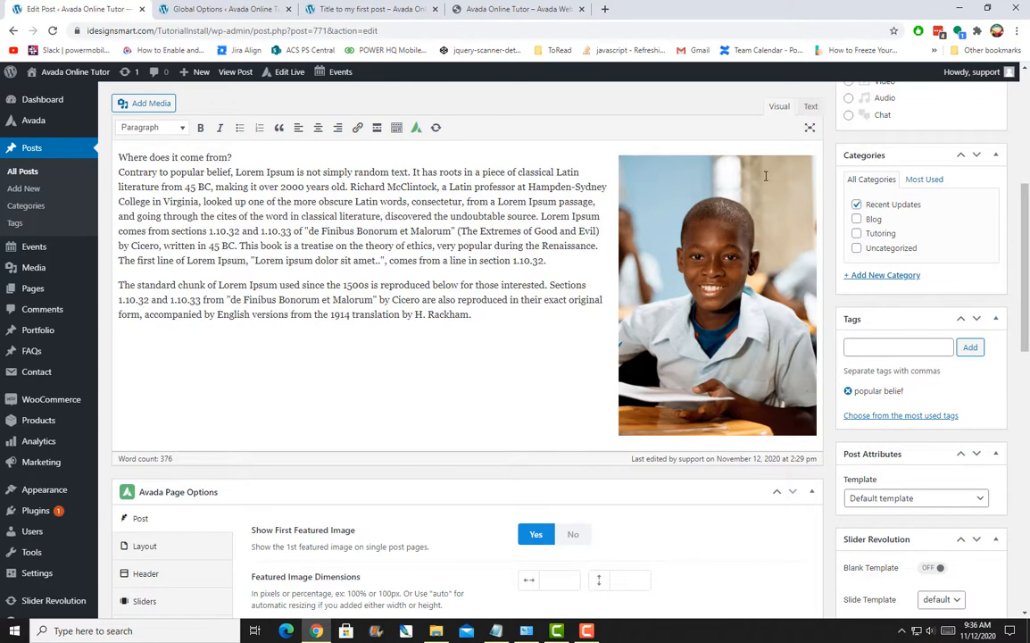
Examine the image's HTML tag in the post's source text, including its alignment class and dimensions, and return to the visual editor.
{"action": "left_click", "coordinate": [810, 107]}
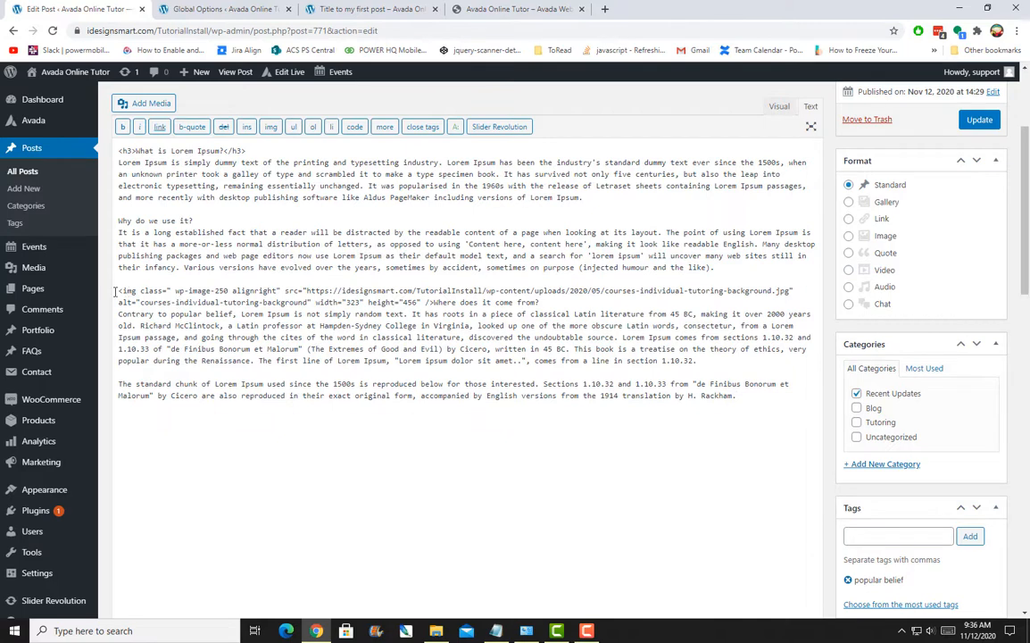
{"action": "left_click_drag", "start_coordinate": [118, 291], "coordinate": [650, 304]}
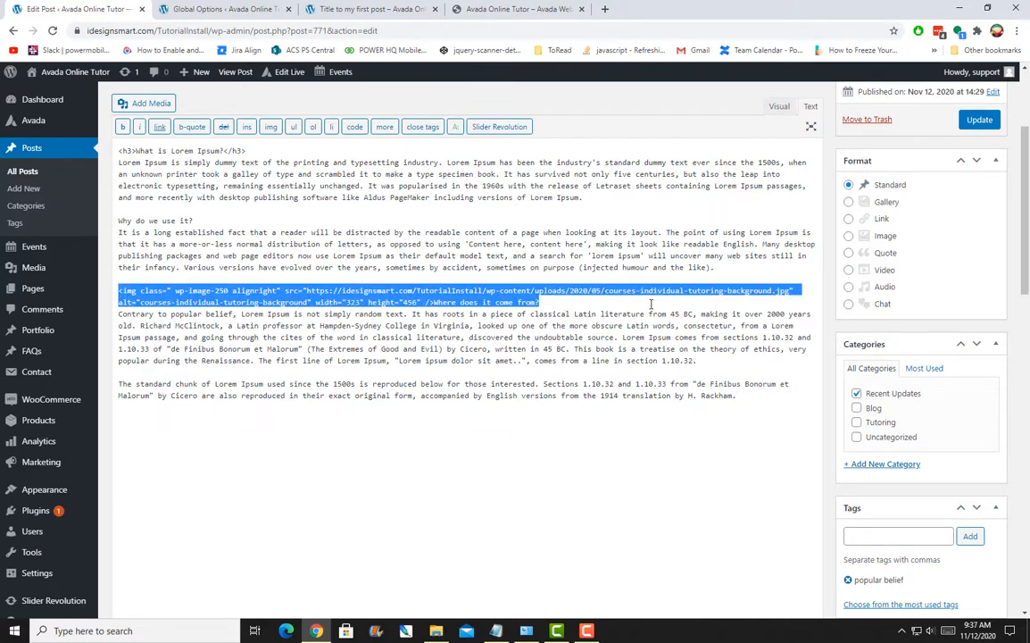
{"action": "left_click", "coordinate": [782, 106]}
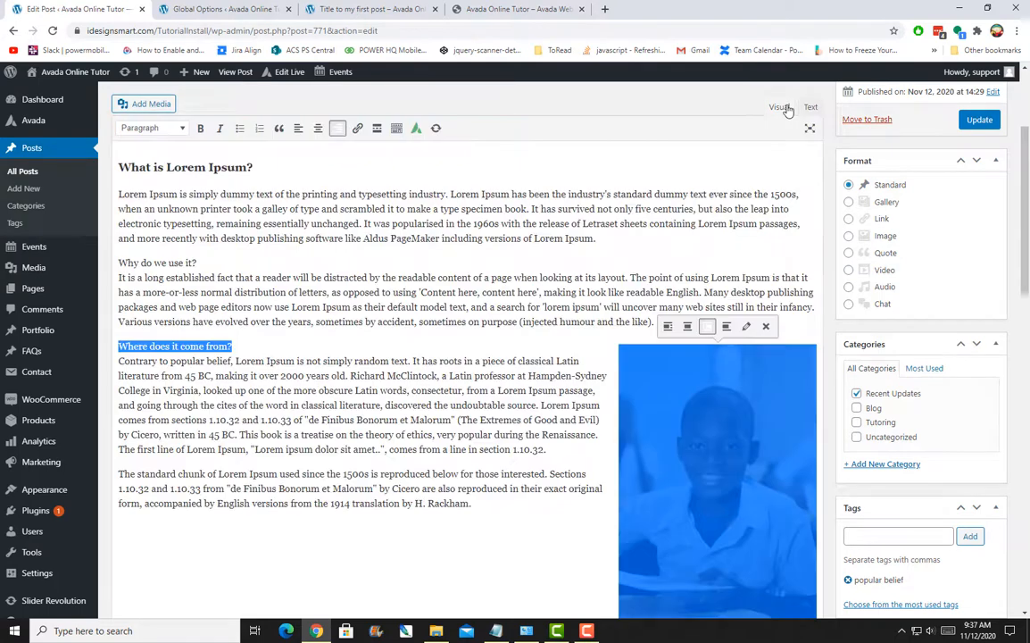
{"action": "left_click", "coordinate": [478, 550]}
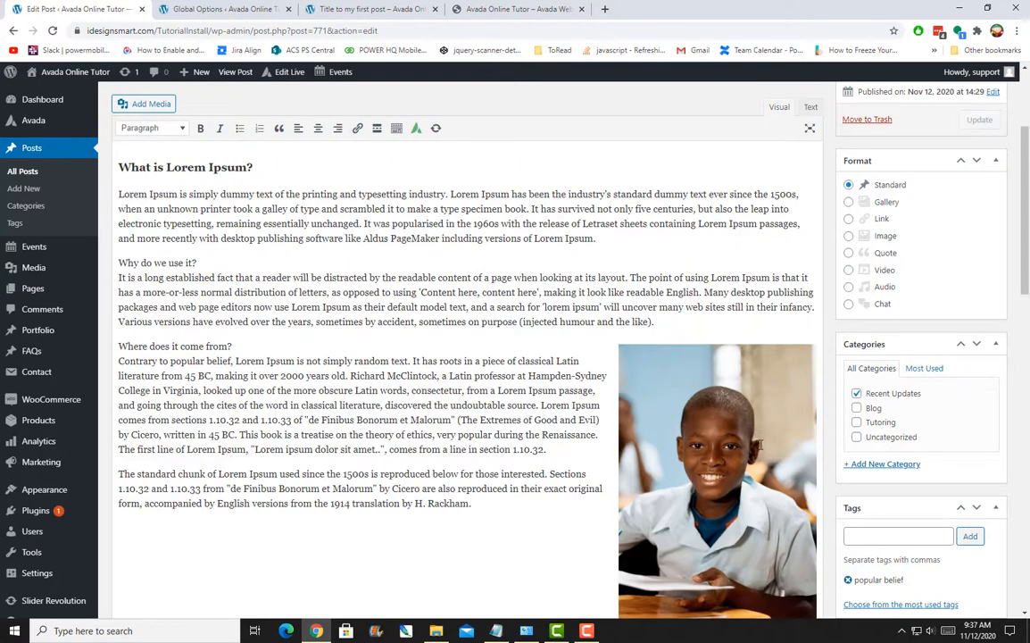
Remove the image beside the "Where does it come from?" section from the post content.
{"action": "left_click", "coordinate": [716, 482]}
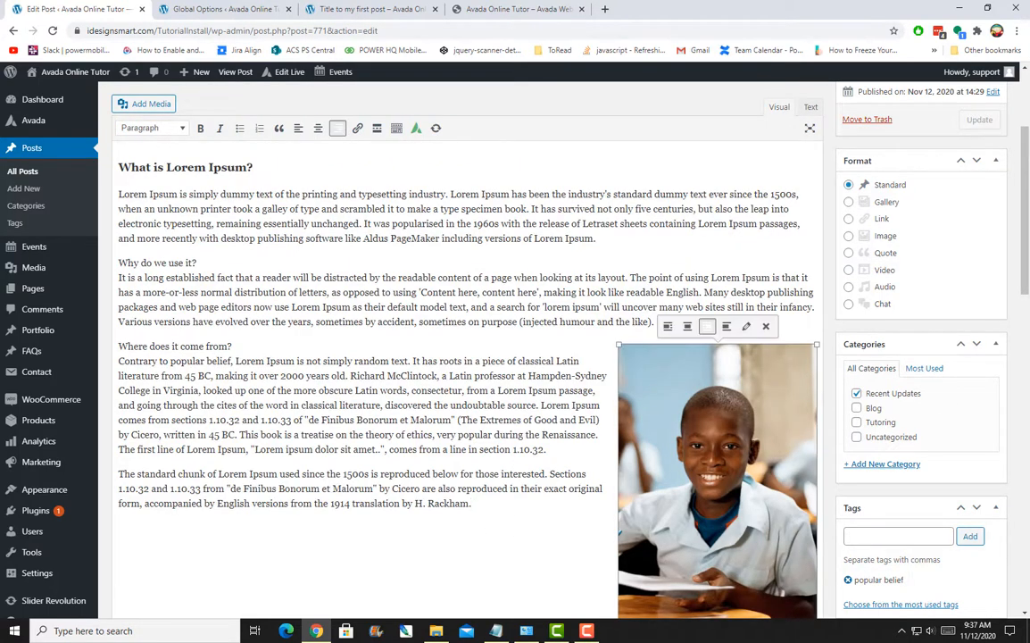
{"action": "left_click", "coordinate": [766, 326]}
{"action": "mouse_move", "coordinate": [54, 248]}
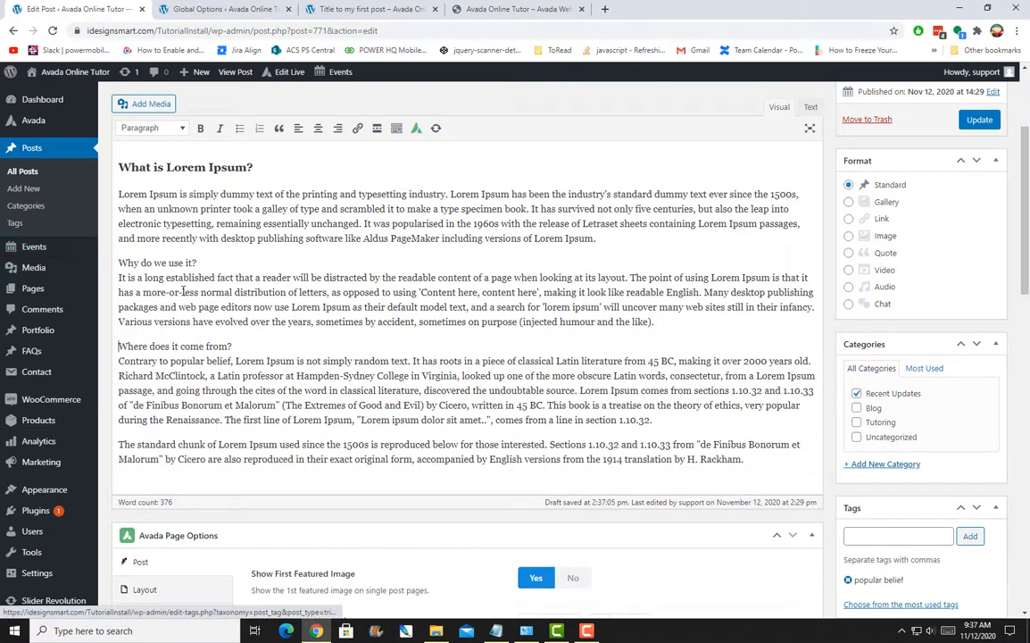
Insert courses-individual-tutoring-background.jpg from the media library at the start of the "It is a long established fact" text under "Why do we use it?".
{"action": "left_click", "coordinate": [147, 104]}
{"action": "left_click", "coordinate": [676, 432]}
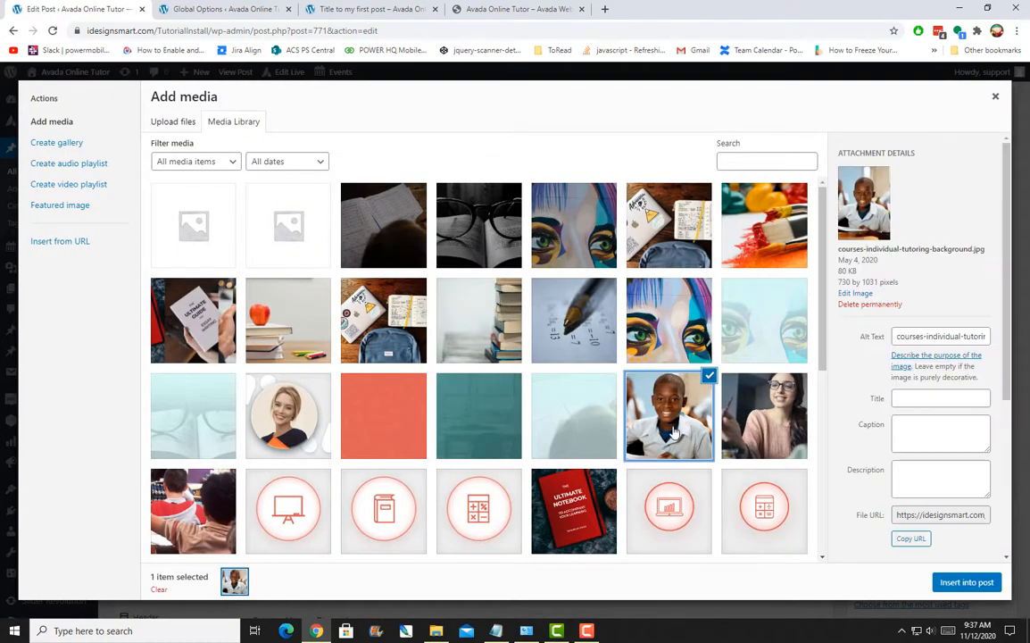
{"action": "left_click", "coordinate": [971, 581]}
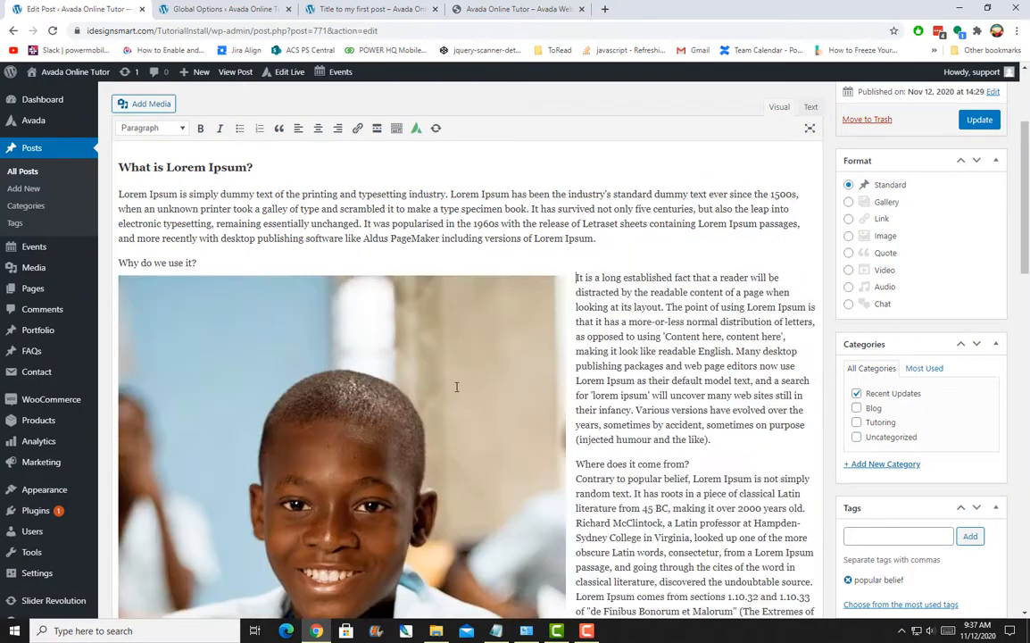
Align the image under "Why do we use it?" right and shrink it proportionally to a little under half its inserted width.
{"action": "left_click", "coordinate": [382, 352]}
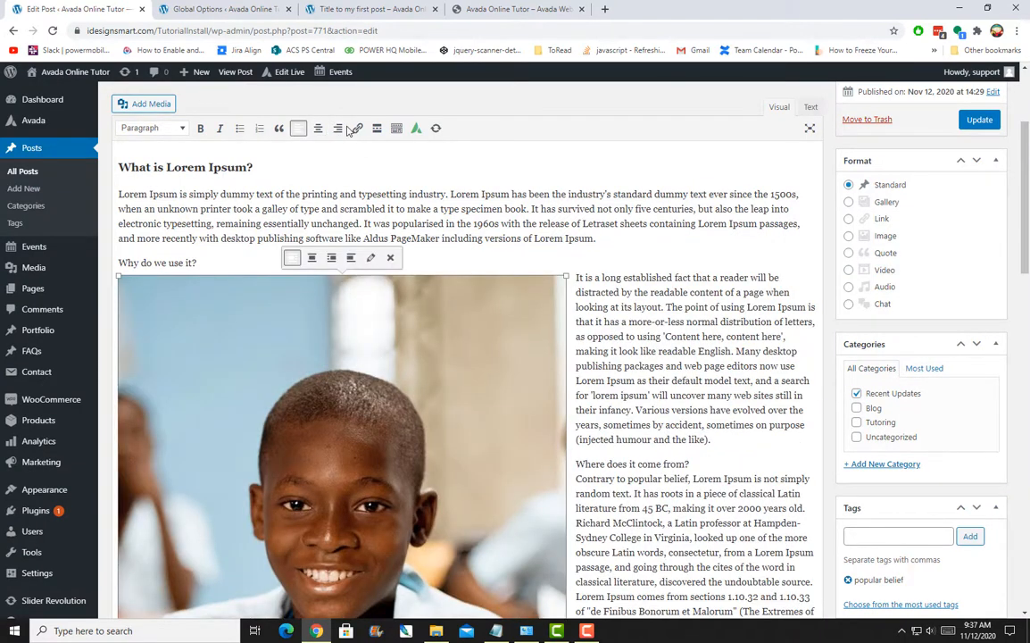
{"action": "left_click", "coordinate": [338, 129]}
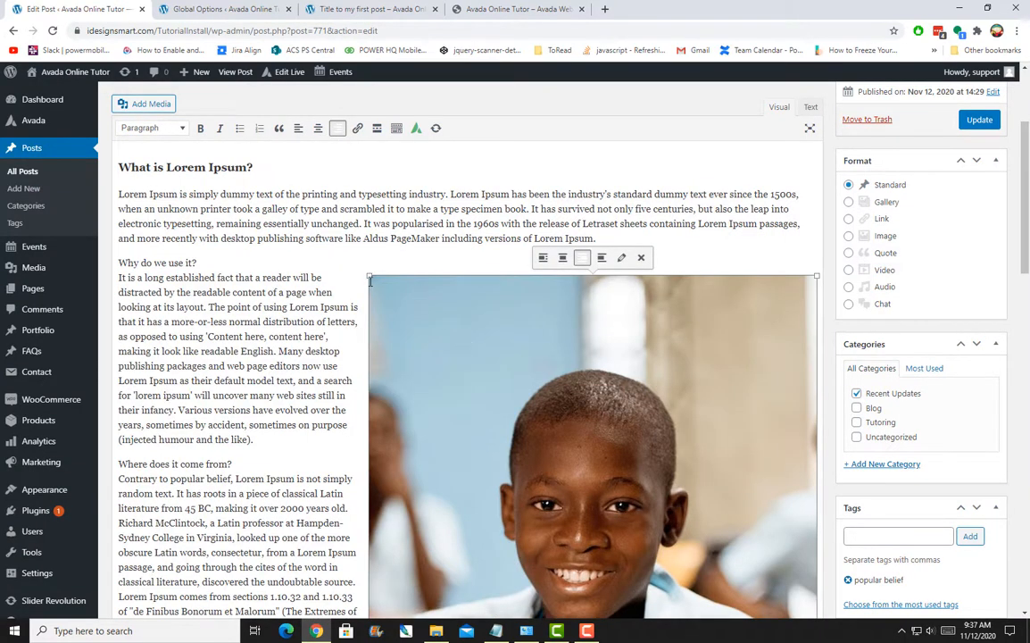
{"action": "left_click_drag", "start_coordinate": [370, 280], "coordinate": [531, 449]}
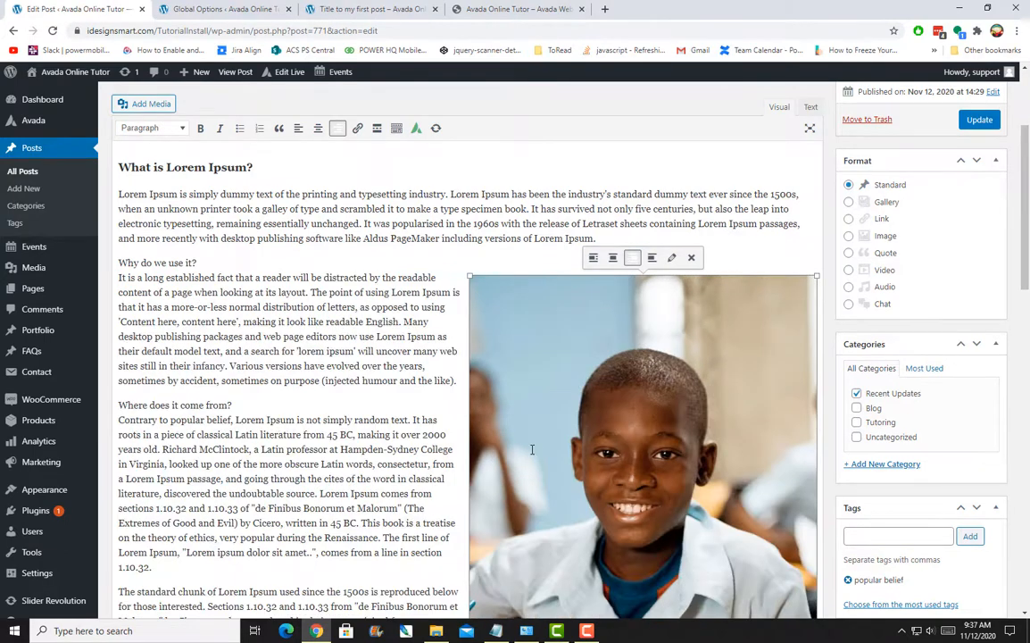
{"action": "scroll", "coordinate": [532, 449], "scroll_direction": "down", "scroll_amount": 4}
{"action": "left_click_drag", "start_coordinate": [470, 519], "coordinate": [616, 413]}
{"action": "scroll", "coordinate": [616, 413], "scroll_direction": "up", "scroll_amount": 5}
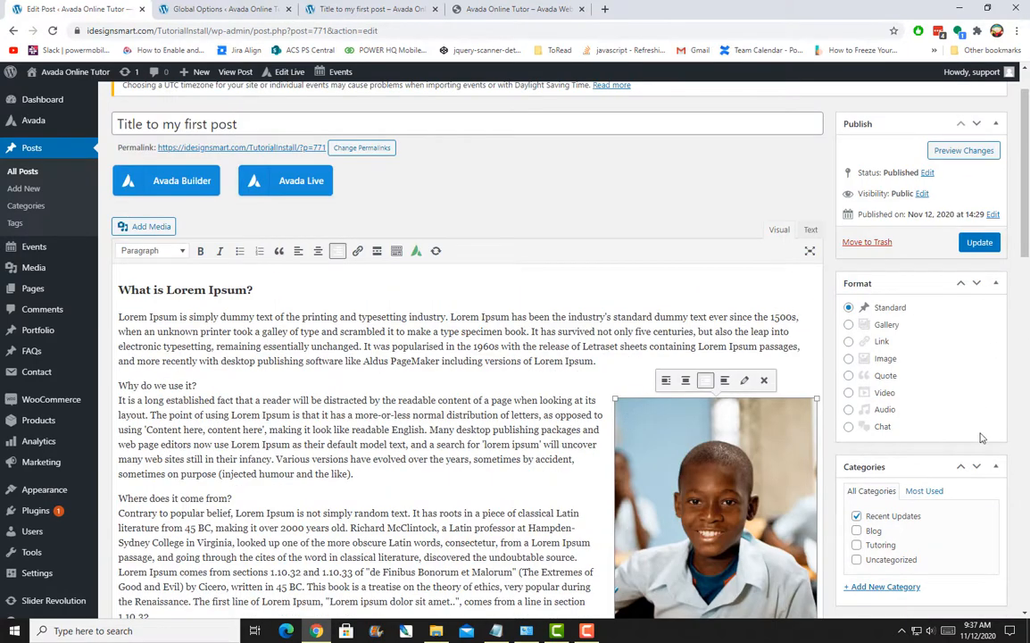
Look over the post's Avada page options and featured image settings, and update the published post.
{"action": "scroll", "coordinate": [980, 438], "scroll_direction": "down", "scroll_amount": 12}
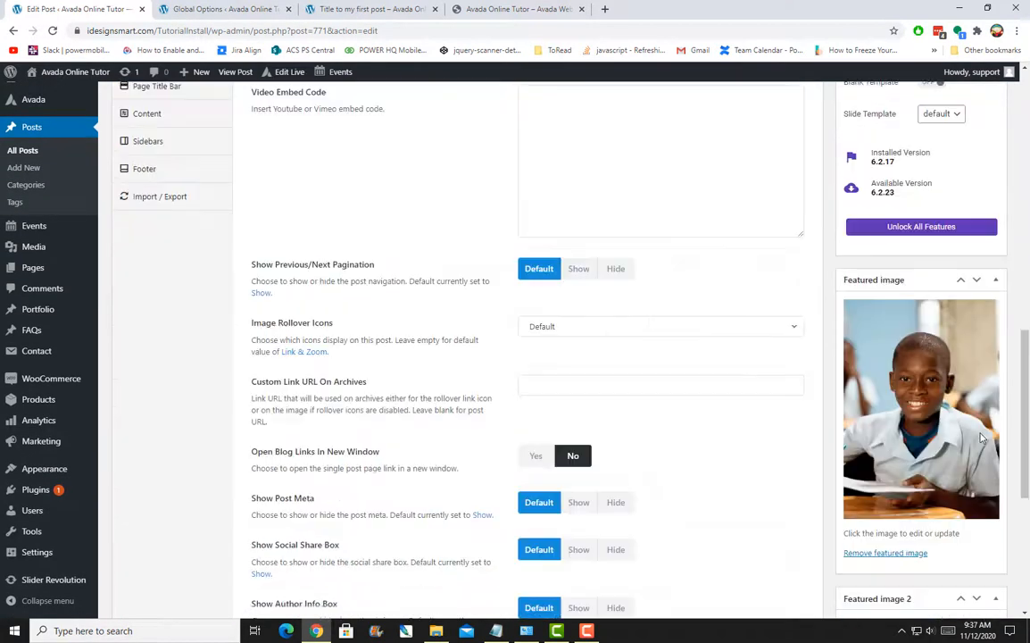
{"action": "scroll", "coordinate": [933, 447], "scroll_direction": "down", "scroll_amount": 5}
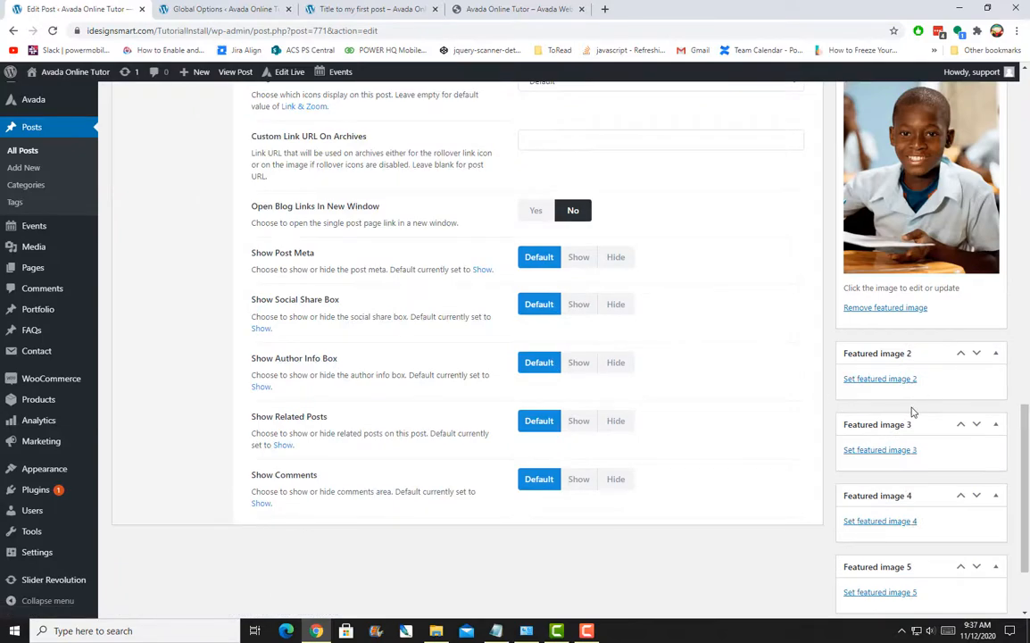
{"action": "scroll", "coordinate": [912, 412], "scroll_direction": "up", "scroll_amount": 15}
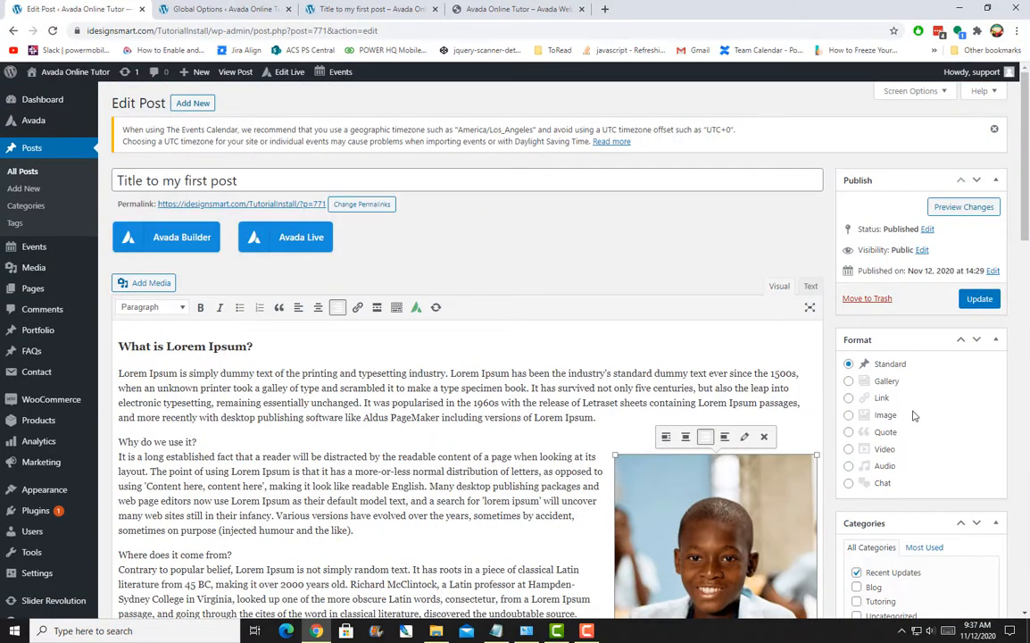
{"action": "left_click", "coordinate": [981, 301]}
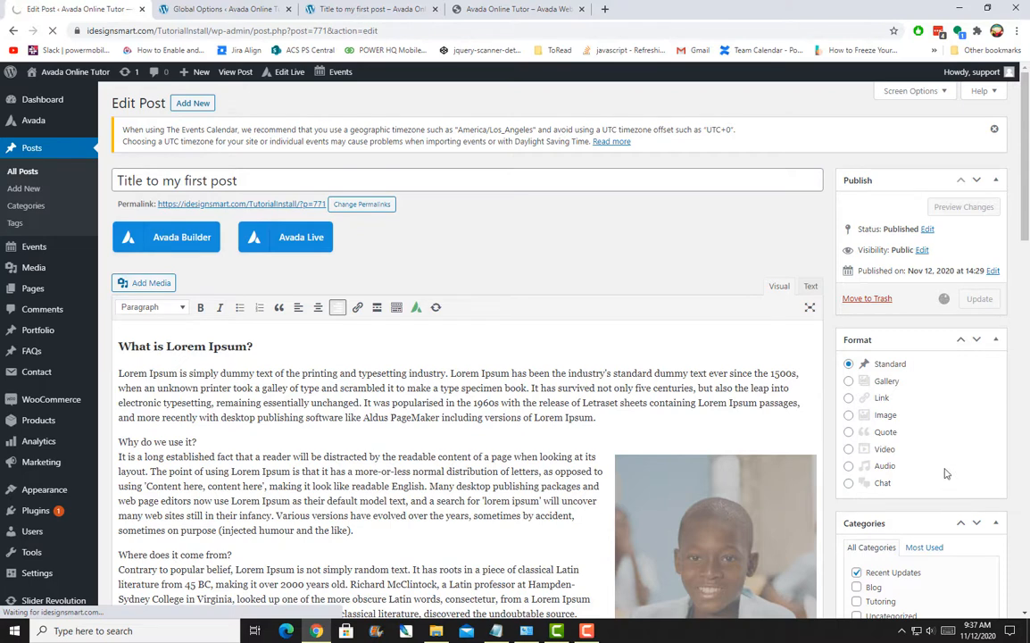
Reload the published post and check how the right-aligned image and the surrounding text display on the page.
{"action": "left_click", "coordinate": [340, 6]}
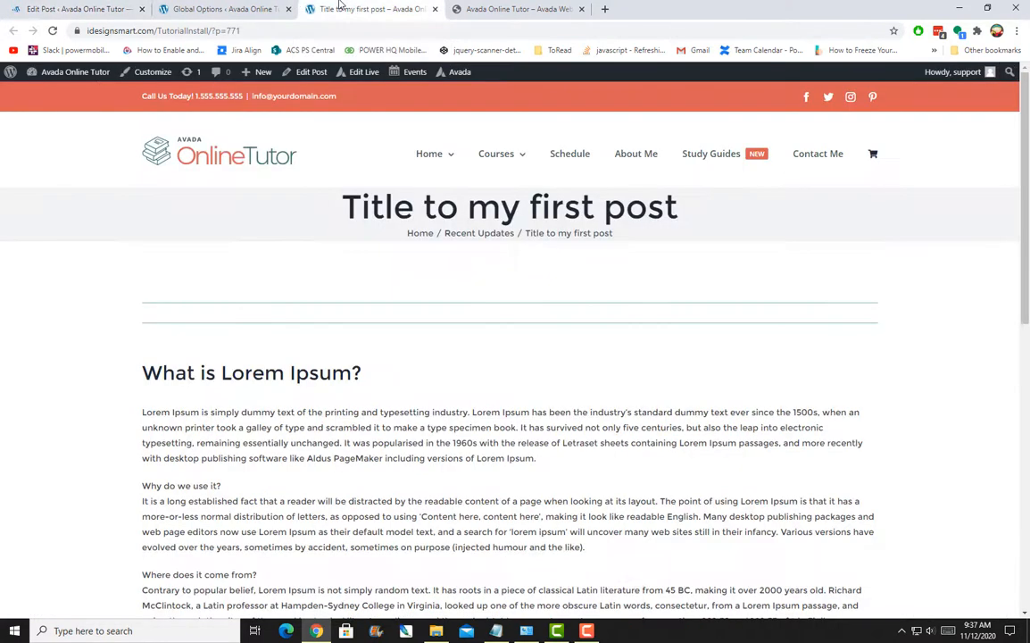
{"action": "left_click", "coordinate": [62, 7]}
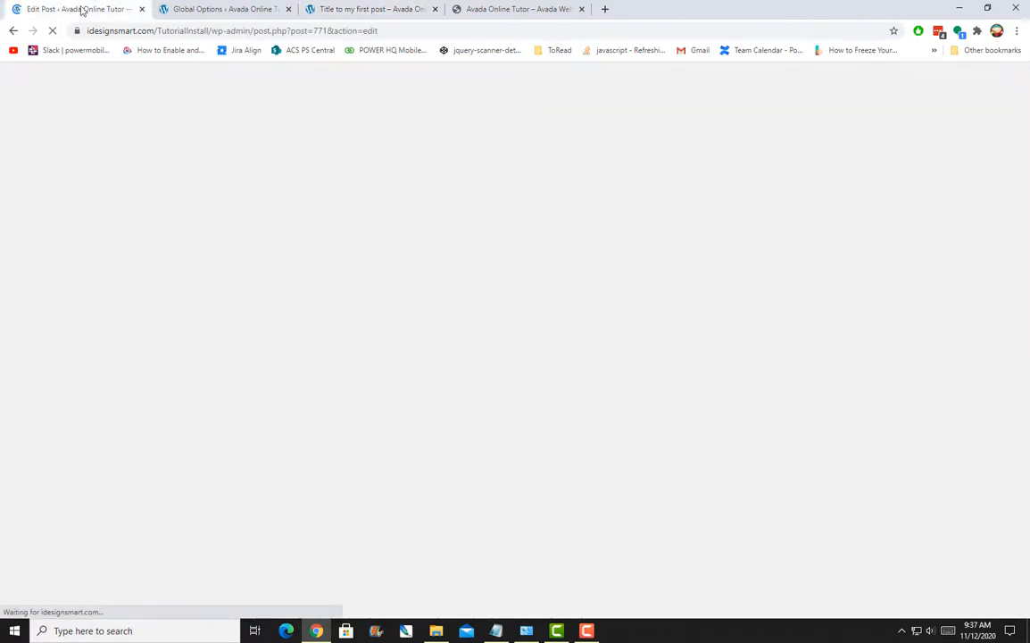
{"action": "left_click", "coordinate": [360, 8]}
{"action": "left_click", "coordinate": [54, 31]}
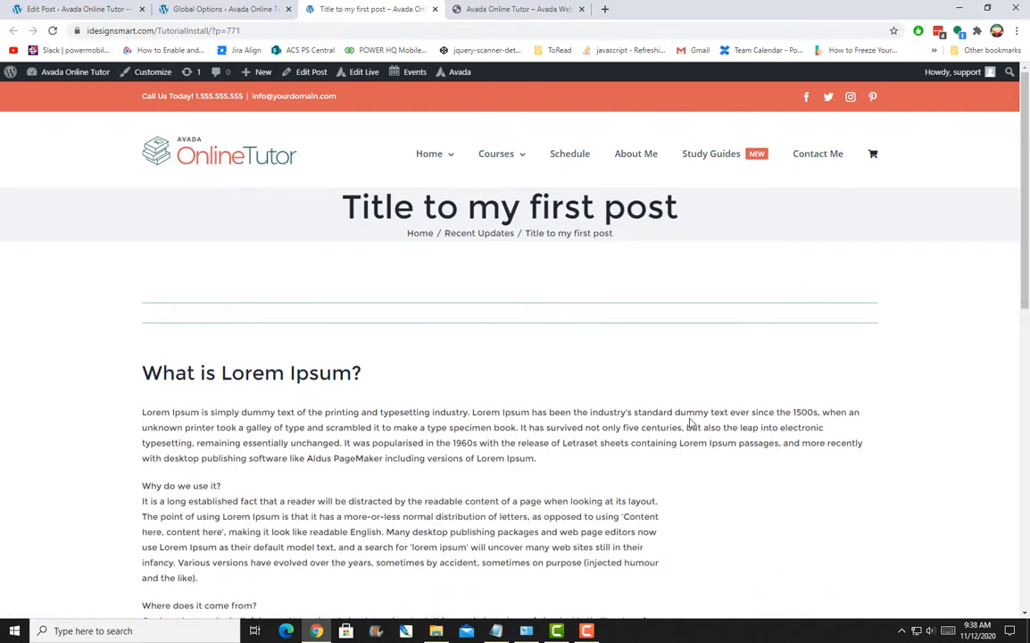
{"action": "scroll", "coordinate": [678, 410], "scroll_direction": "down", "scroll_amount": 5}
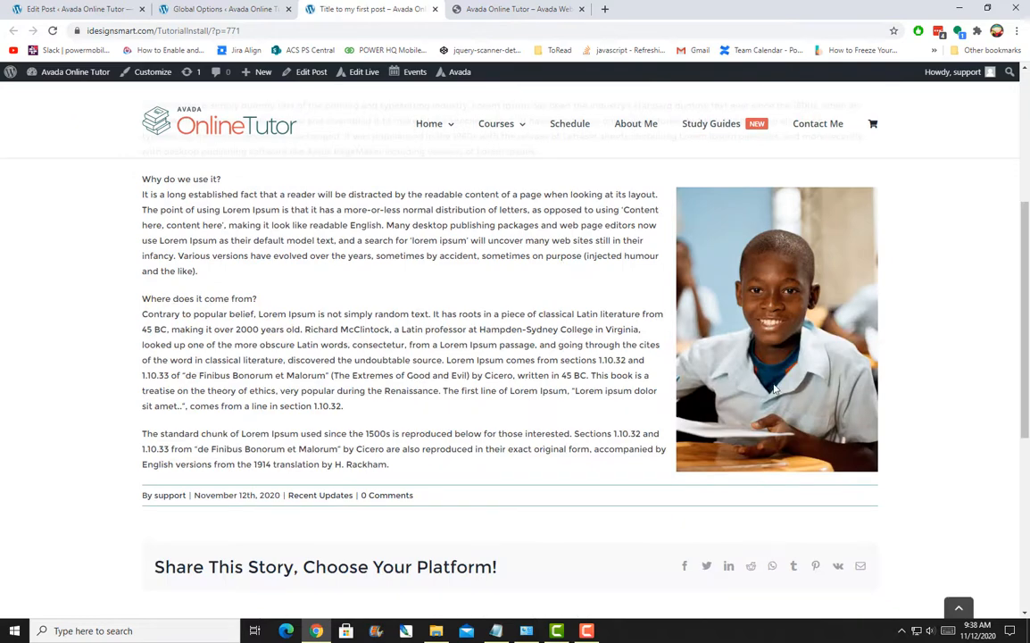
{"action": "scroll", "coordinate": [518, 287], "scroll_direction": "up", "scroll_amount": 5}
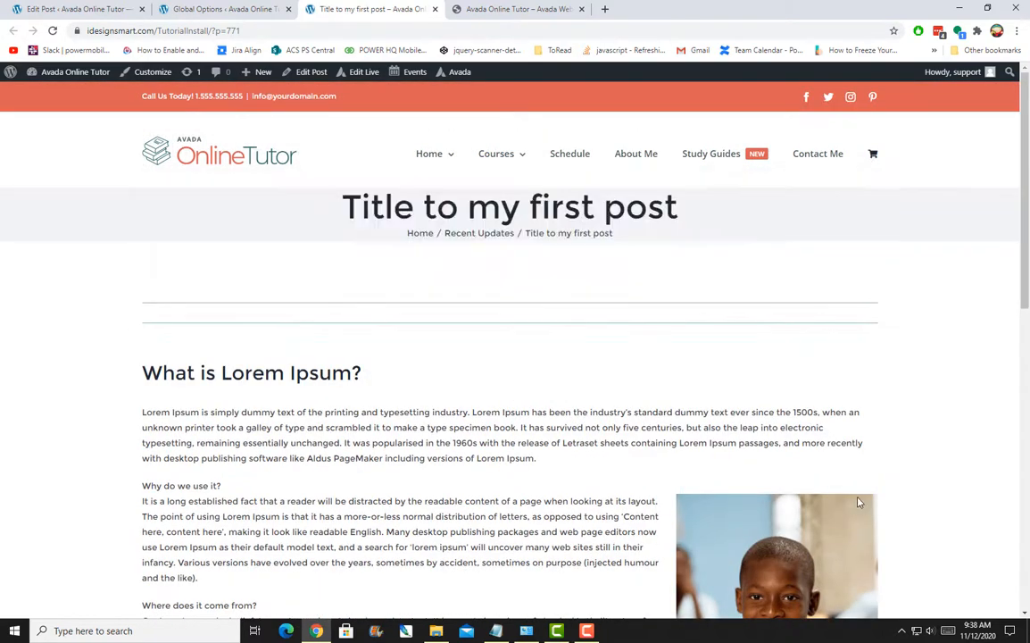
{"action": "scroll", "coordinate": [392, 390], "scroll_direction": "down", "scroll_amount": 5}
{"action": "scroll", "coordinate": [392, 389], "scroll_direction": "down", "scroll_amount": 4}
{"action": "scroll", "coordinate": [371, 369], "scroll_direction": "up", "scroll_amount": 2}
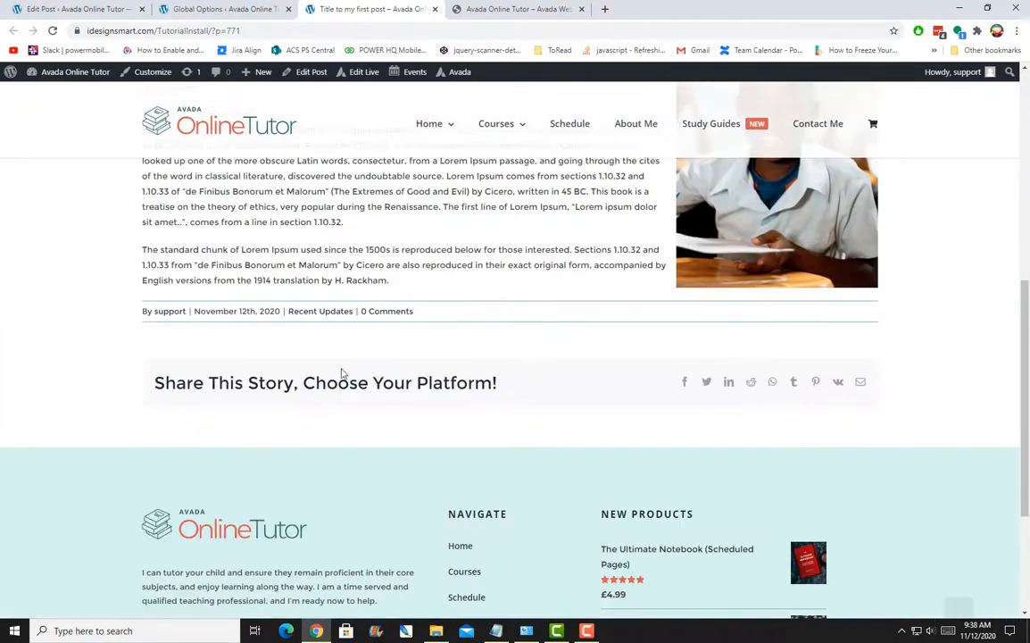
{"action": "scroll", "coordinate": [839, 434], "scroll_direction": "up", "scroll_amount": 7}
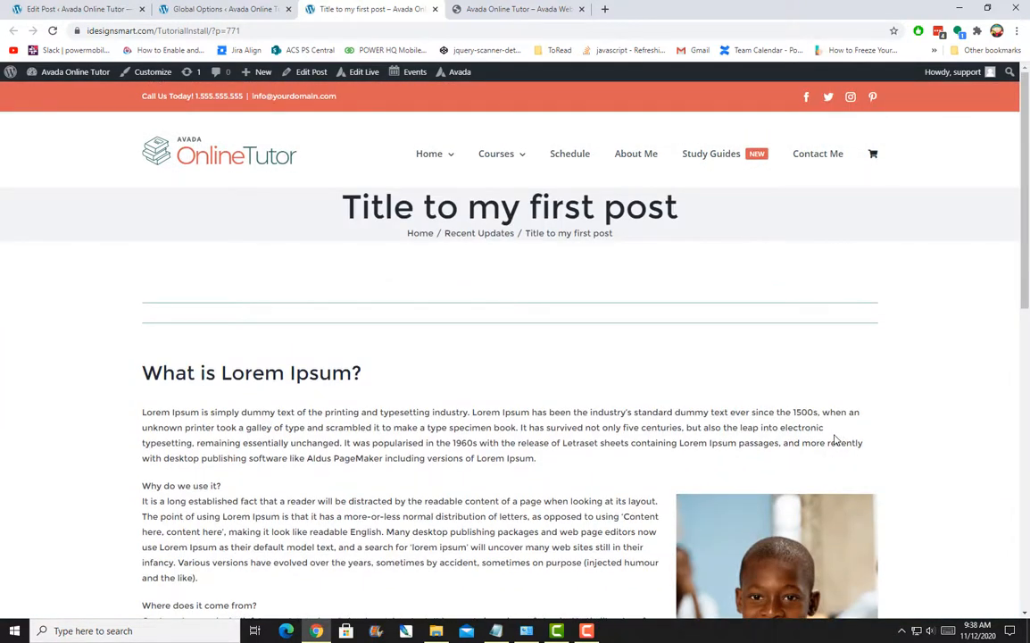
Look over the Page Title Bar, Header and Sidebars settings in the post's Avada page options.
{"action": "left_click", "coordinate": [74, 11]}
{"action": "scroll", "coordinate": [448, 571], "scroll_direction": "down", "scroll_amount": 7}
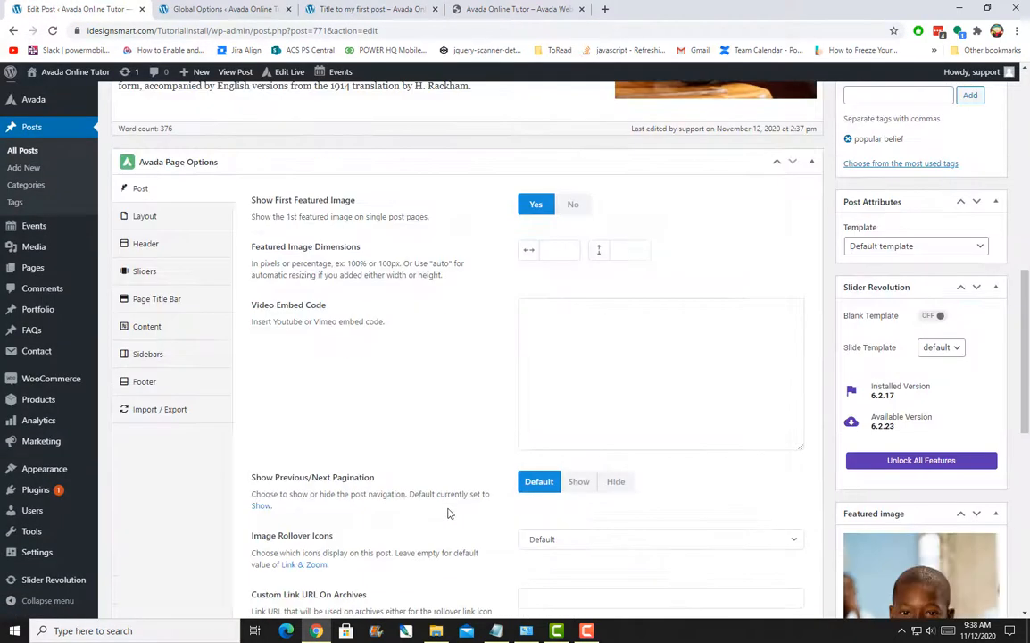
{"action": "left_click", "coordinate": [150, 300]}
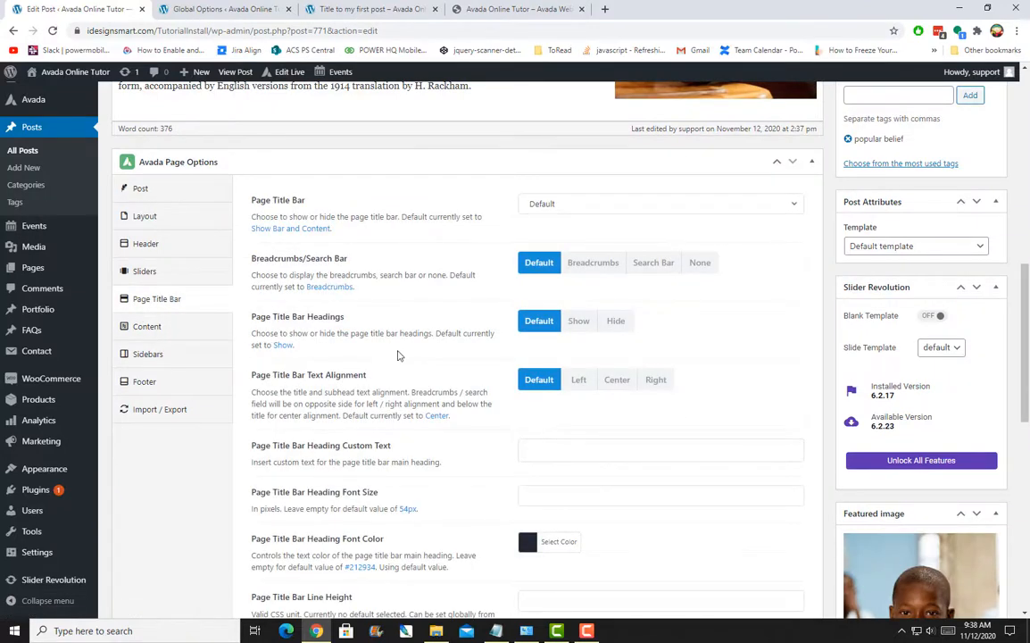
{"action": "left_click", "coordinate": [691, 498]}
{"action": "left_click", "coordinate": [163, 244]}
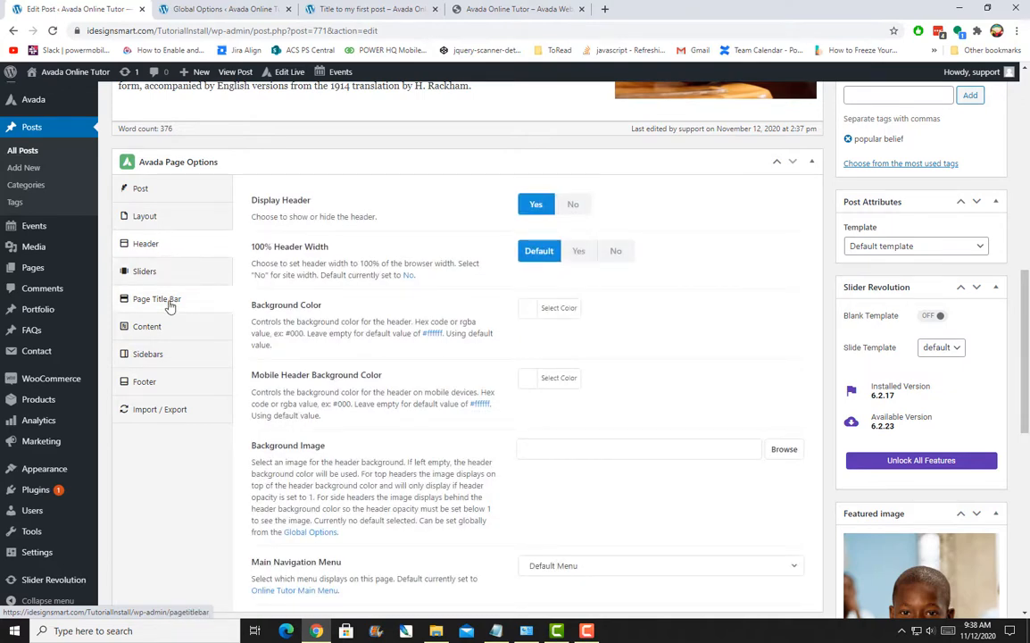
{"action": "left_click", "coordinate": [158, 353]}
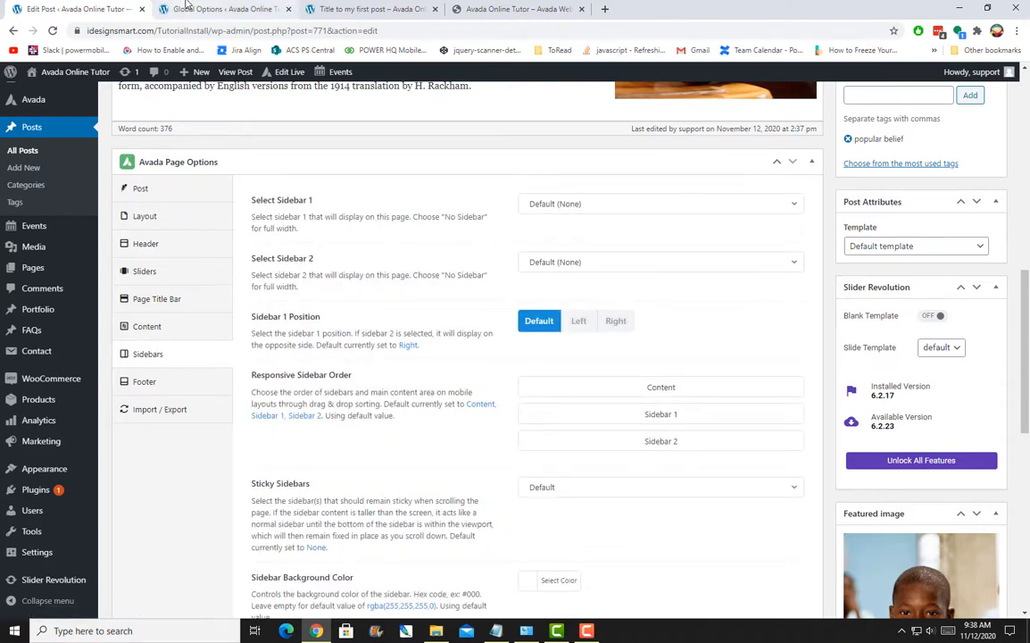
Review the published post again from its title bar down to the social sharing section.
{"action": "left_click", "coordinate": [328, 8]}
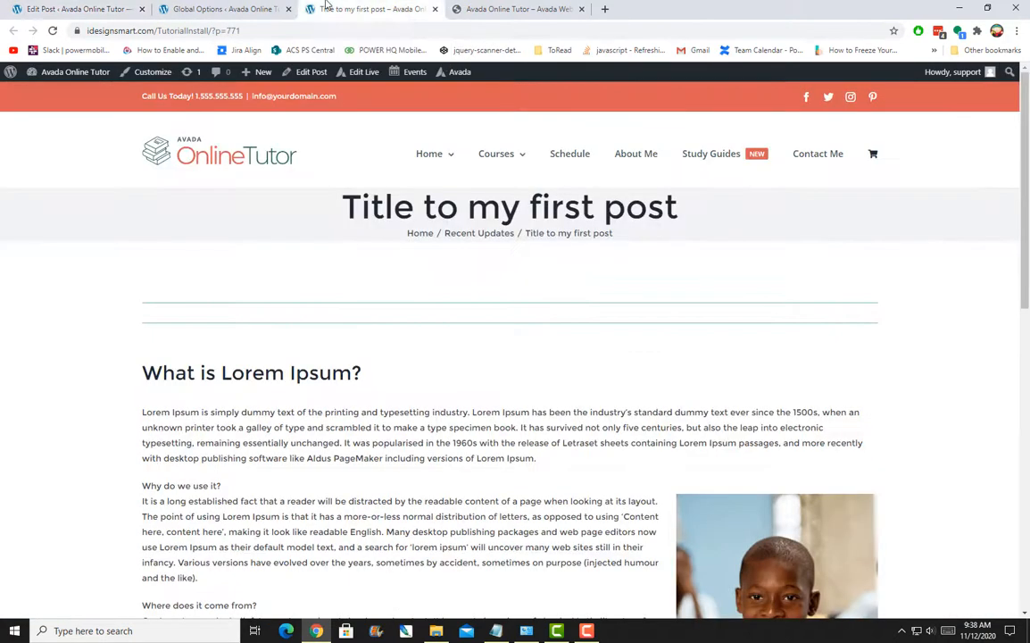
{"action": "scroll", "coordinate": [698, 346], "scroll_direction": "down", "scroll_amount": 5}
{"action": "scroll", "coordinate": [695, 345], "scroll_direction": "up", "scroll_amount": 5}
{"action": "scroll", "coordinate": [695, 345], "scroll_direction": "down", "scroll_amount": 8}
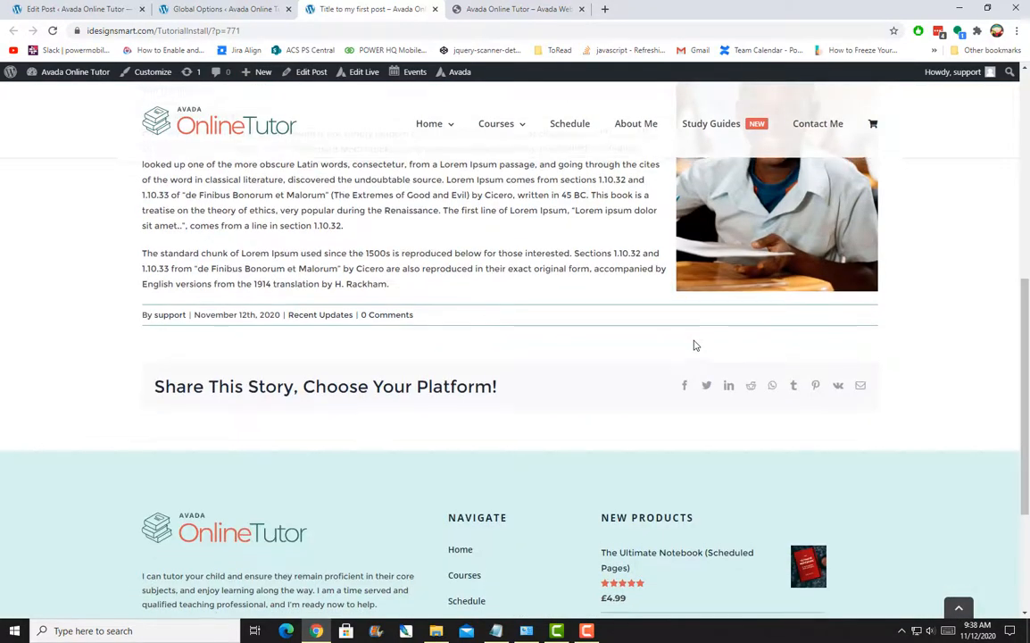
{"action": "scroll", "coordinate": [695, 345], "scroll_direction": "up", "scroll_amount": 8}
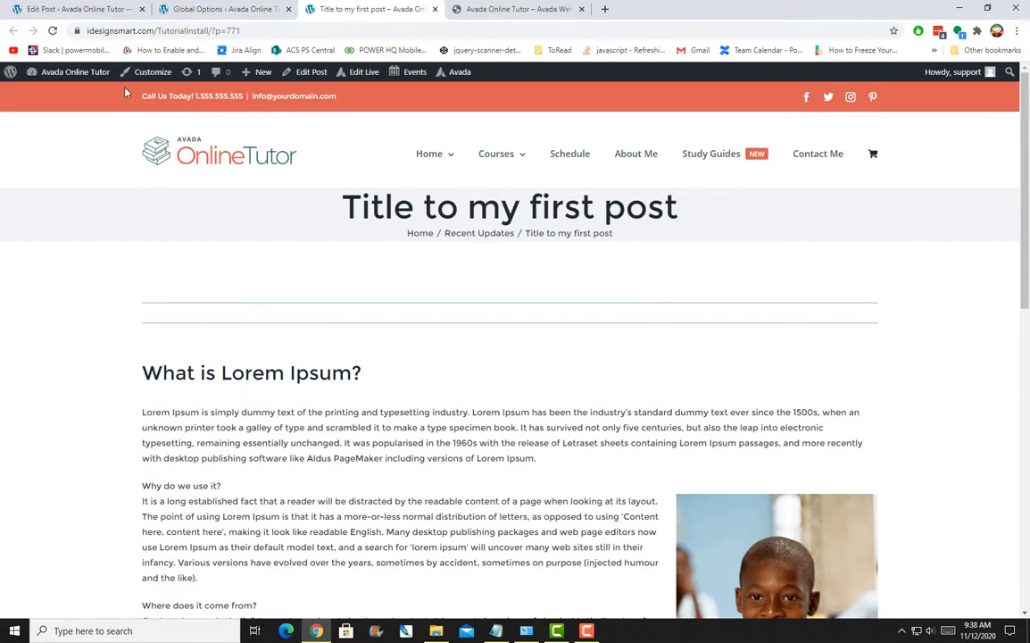
Open the site's installed plugins from the admin dashboard and look through the list.
{"action": "mouse_move", "coordinate": [93, 79]}
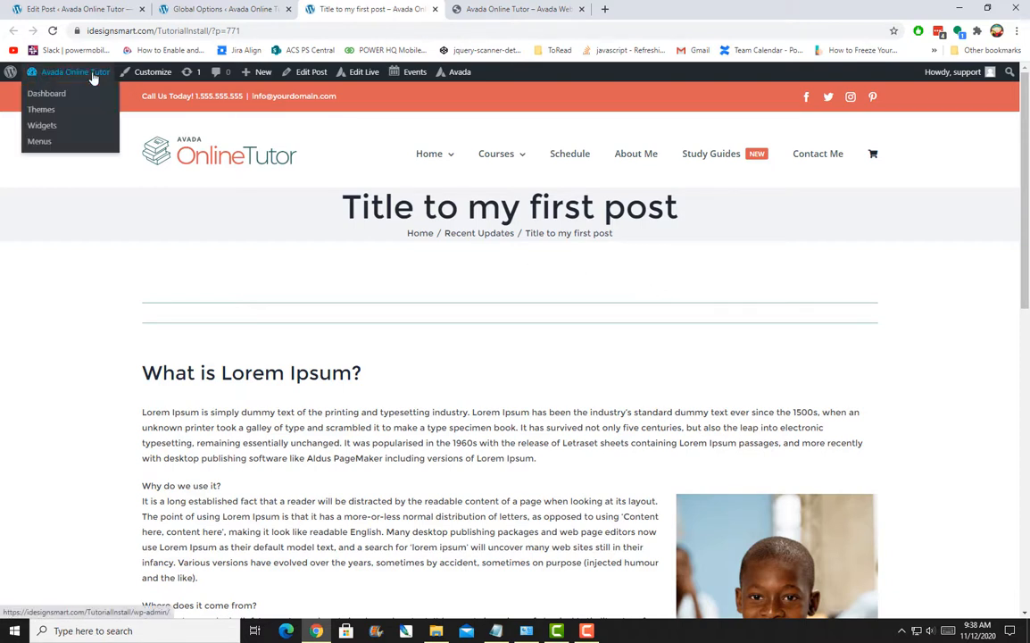
{"action": "left_click", "coordinate": [41, 96]}
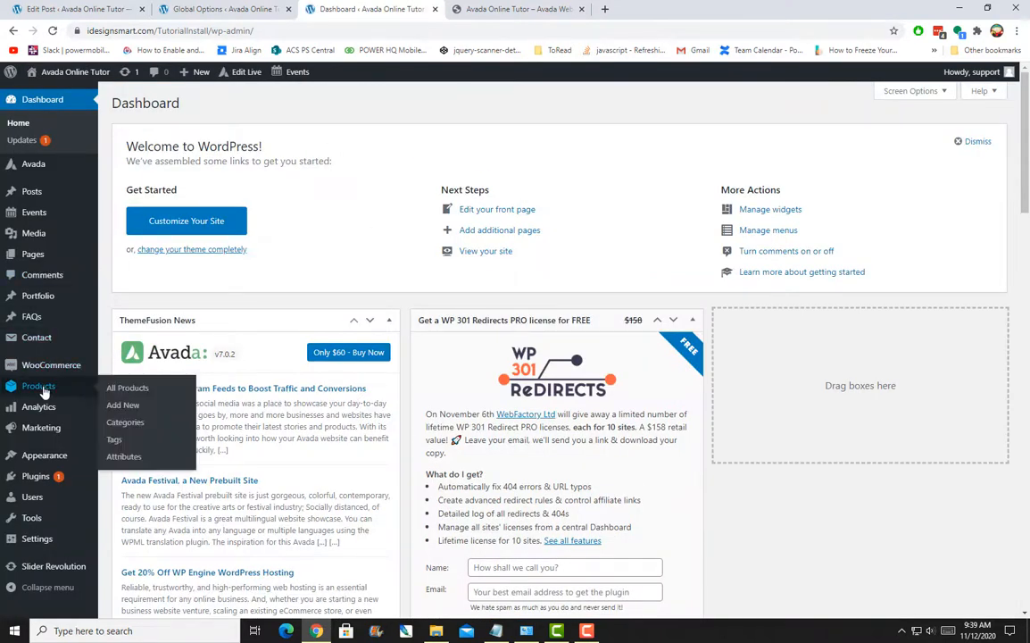
{"action": "mouse_move", "coordinate": [36, 418]}
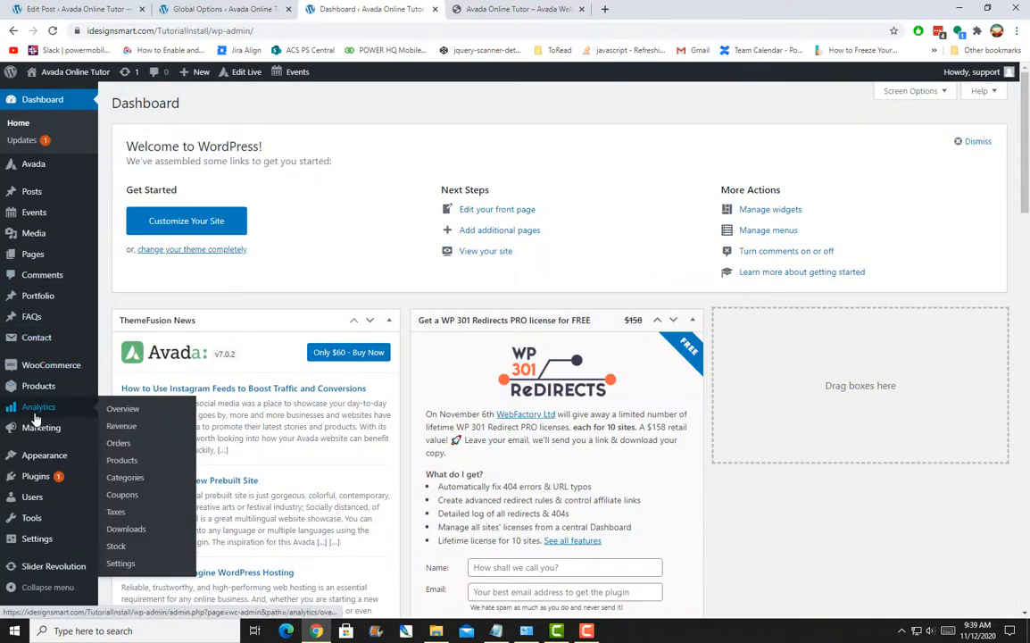
{"action": "left_click", "coordinate": [36, 475]}
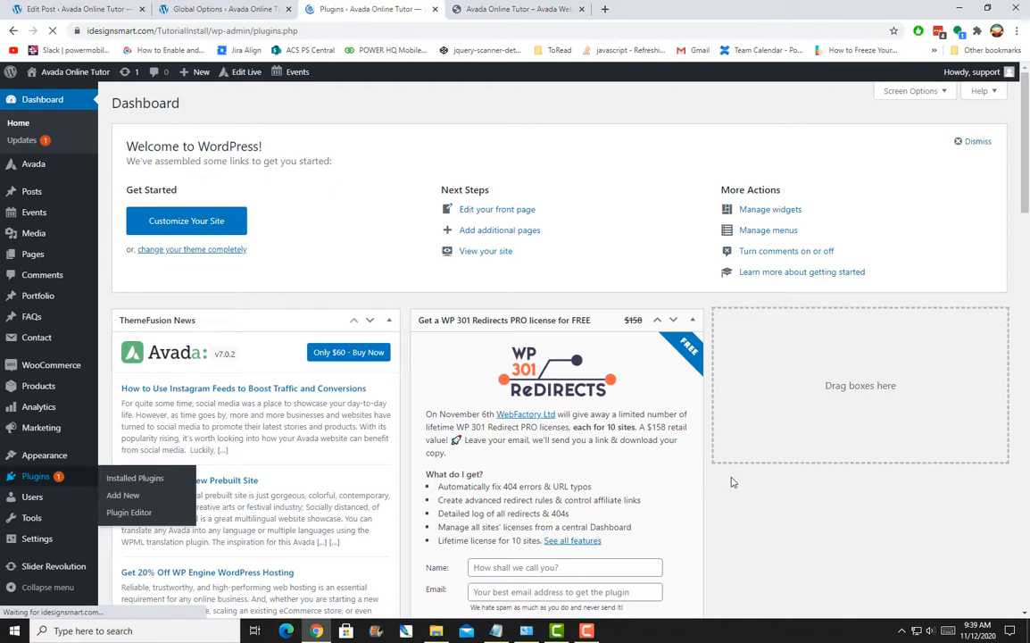
{"action": "scroll", "coordinate": [731, 482], "scroll_direction": "down", "scroll_amount": 2}
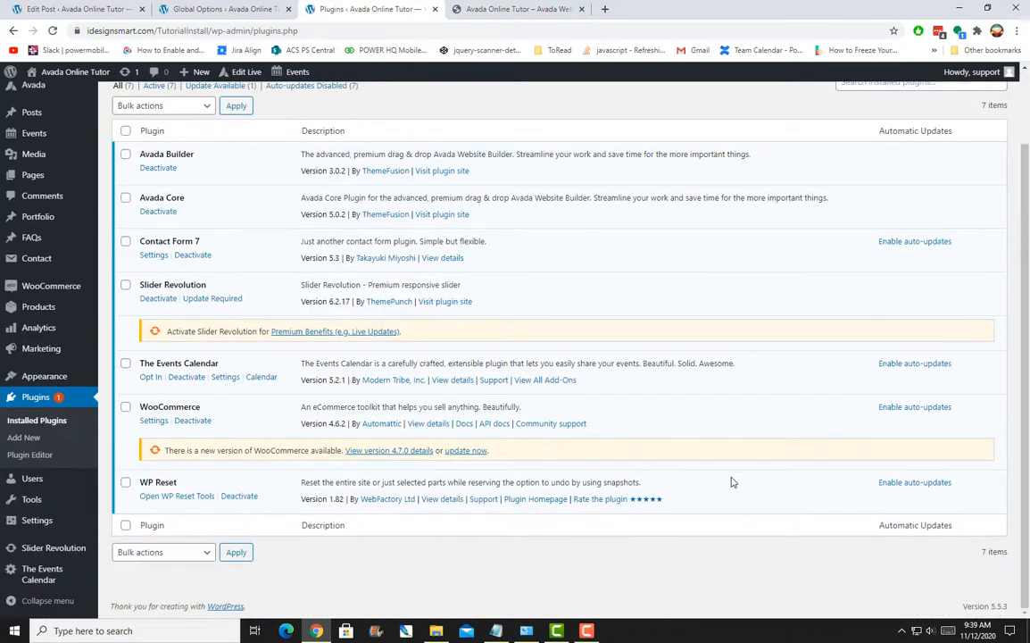
{"action": "scroll", "coordinate": [731, 482], "scroll_direction": "up", "scroll_amount": 2}
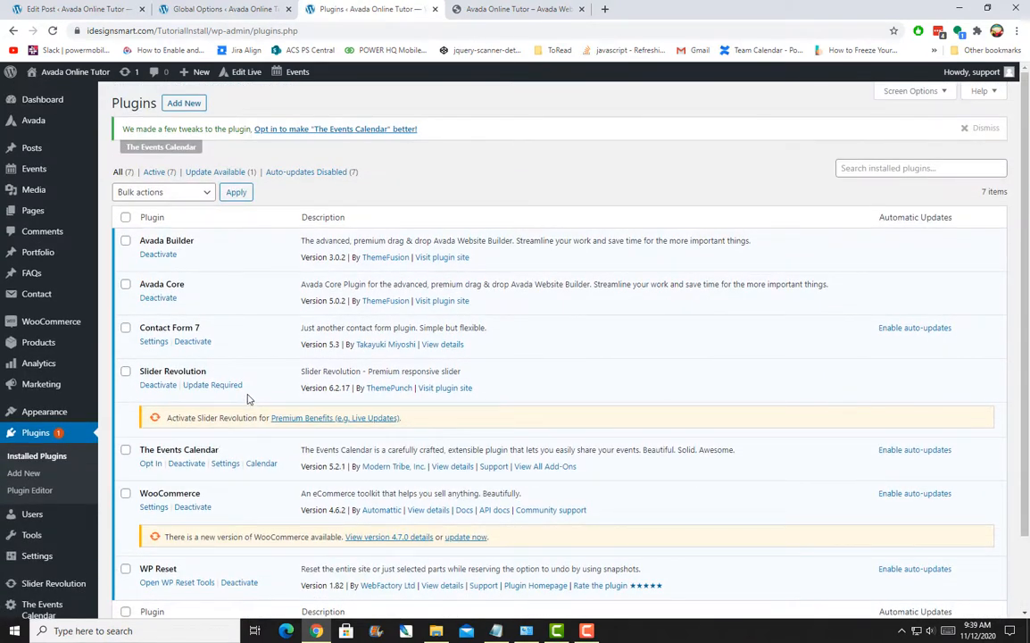
{"action": "scroll", "coordinate": [249, 399], "scroll_direction": "down", "scroll_amount": 2}
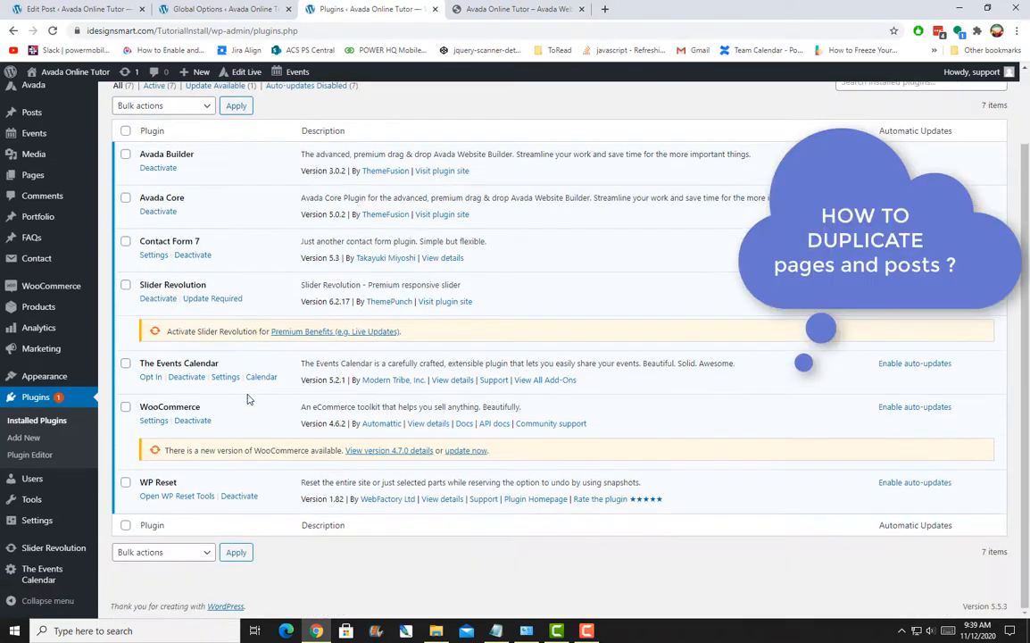
{"action": "scroll", "coordinate": [248, 399], "scroll_direction": "up", "scroll_amount": 2}
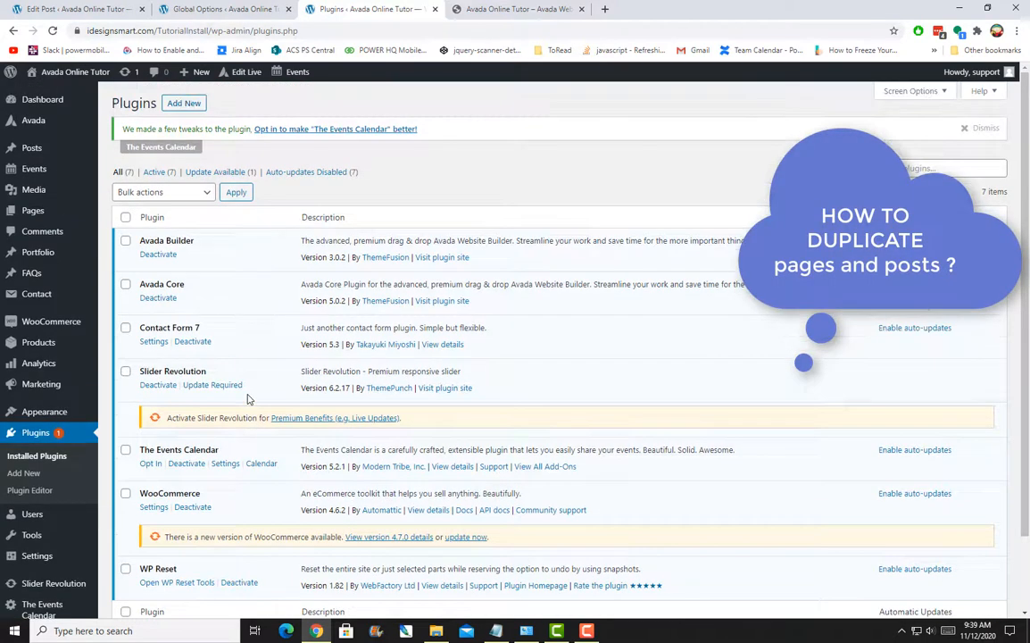
Search the WordPress plugin directory for "Duplicate Post" to find a new plugin.
{"action": "left_click", "coordinate": [185, 106]}
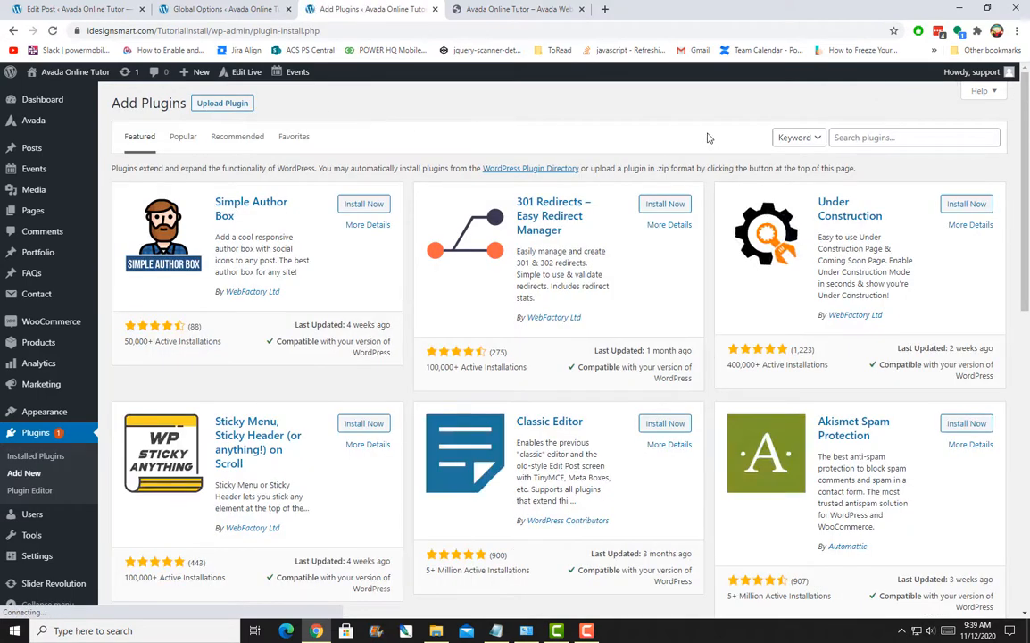
{"action": "left_click", "coordinate": [949, 139]}
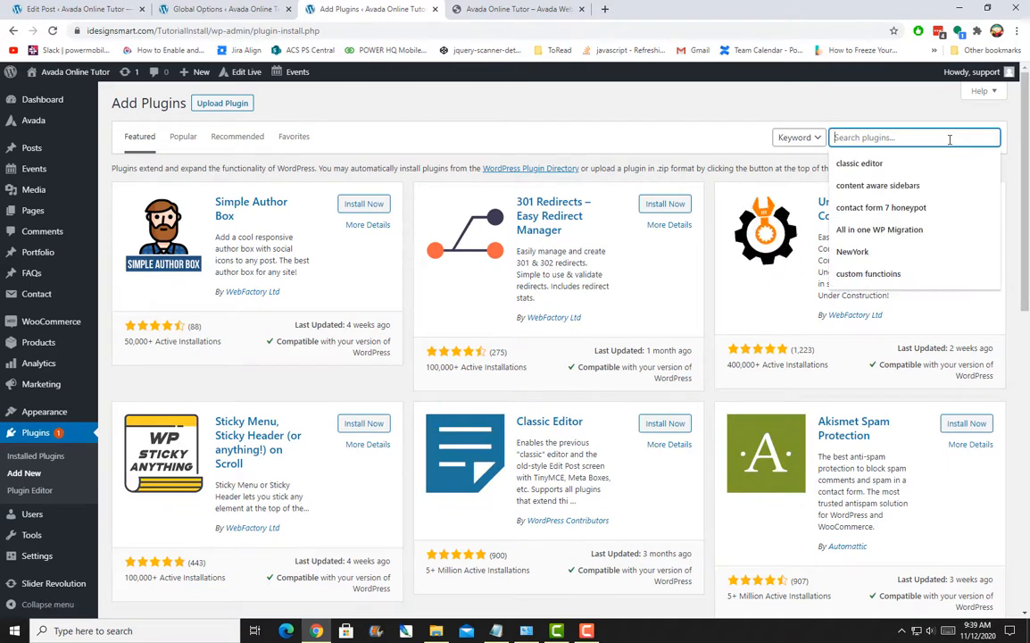
{"action": "type", "text": "Duplica"}
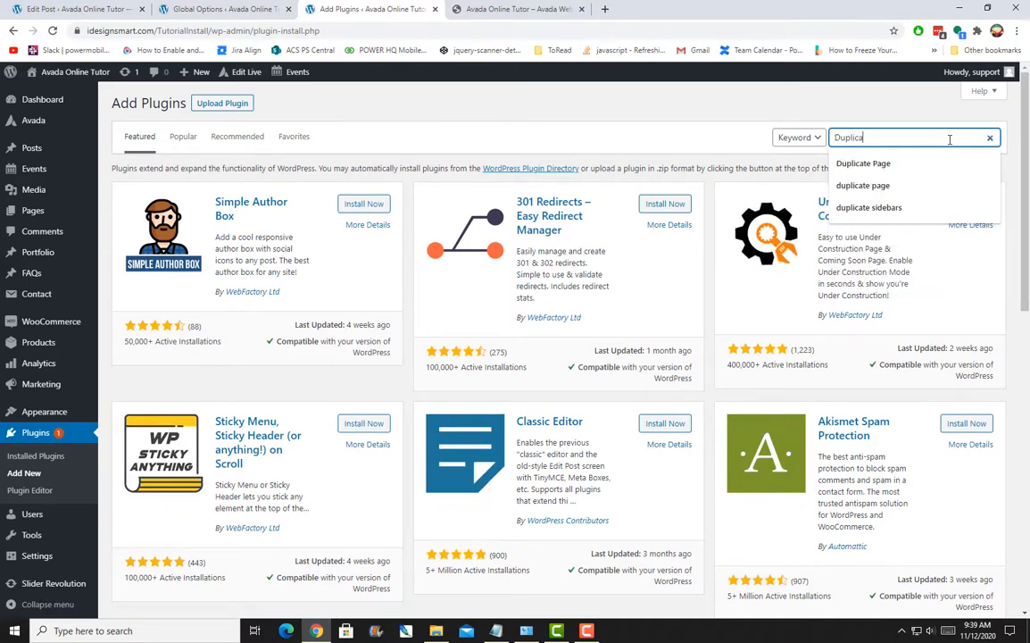
{"action": "type", "text": "te Pos"}
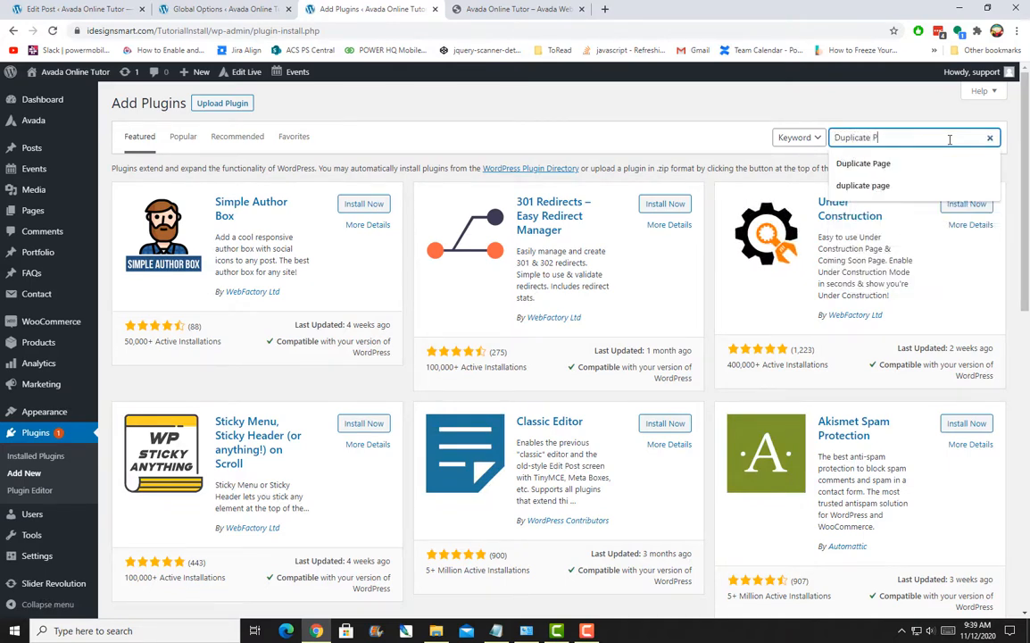
{"action": "type", "text": "t"}
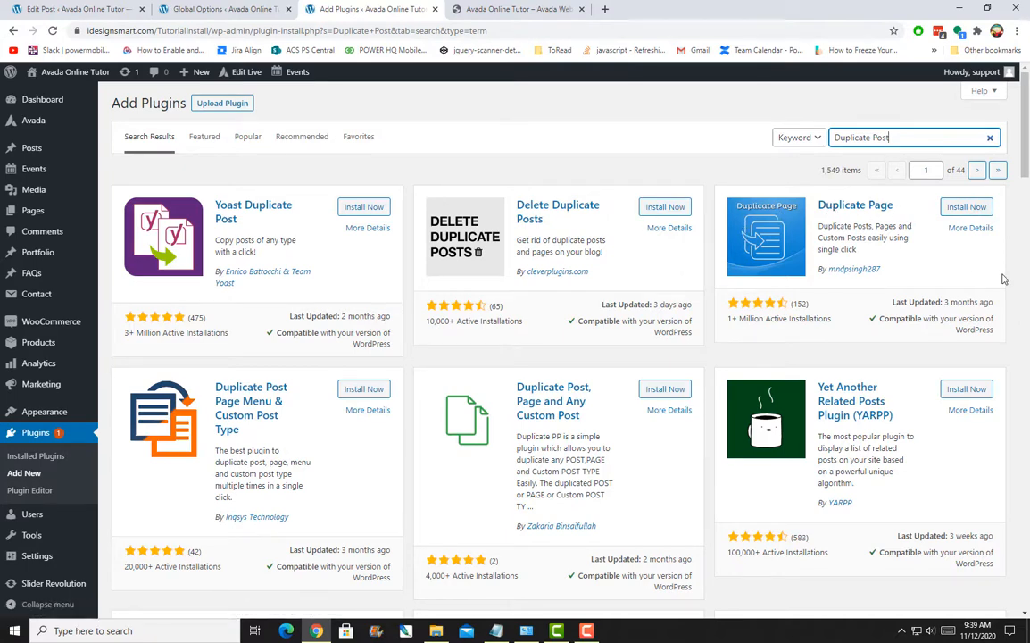
Install and activate the Duplicate Page plugin from the search results.
{"action": "scroll", "coordinate": [1003, 279], "scroll_direction": "down", "scroll_amount": 1}
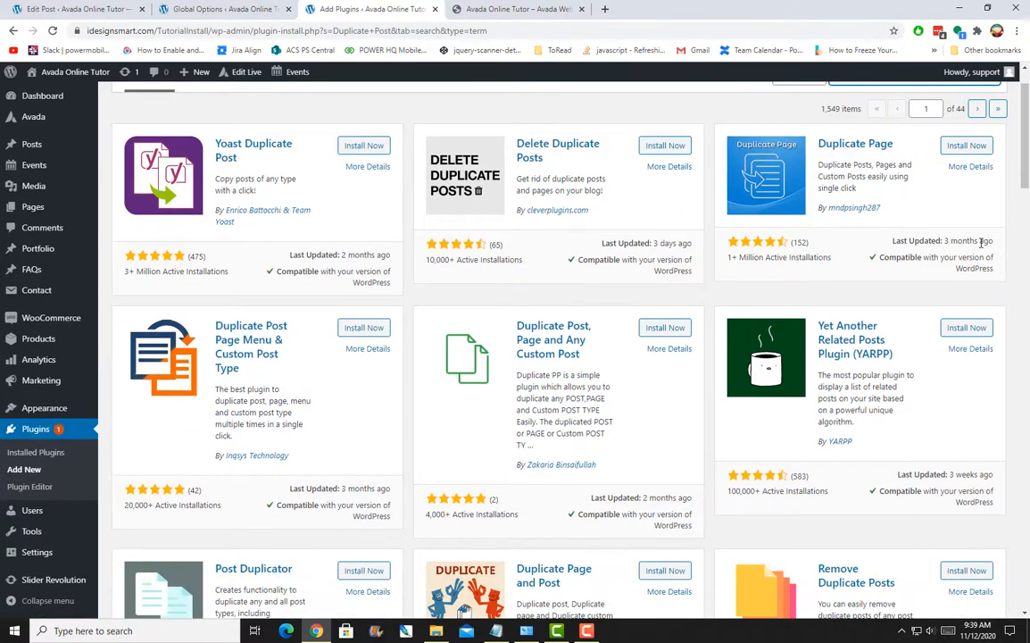
{"action": "left_click", "coordinate": [968, 148]}
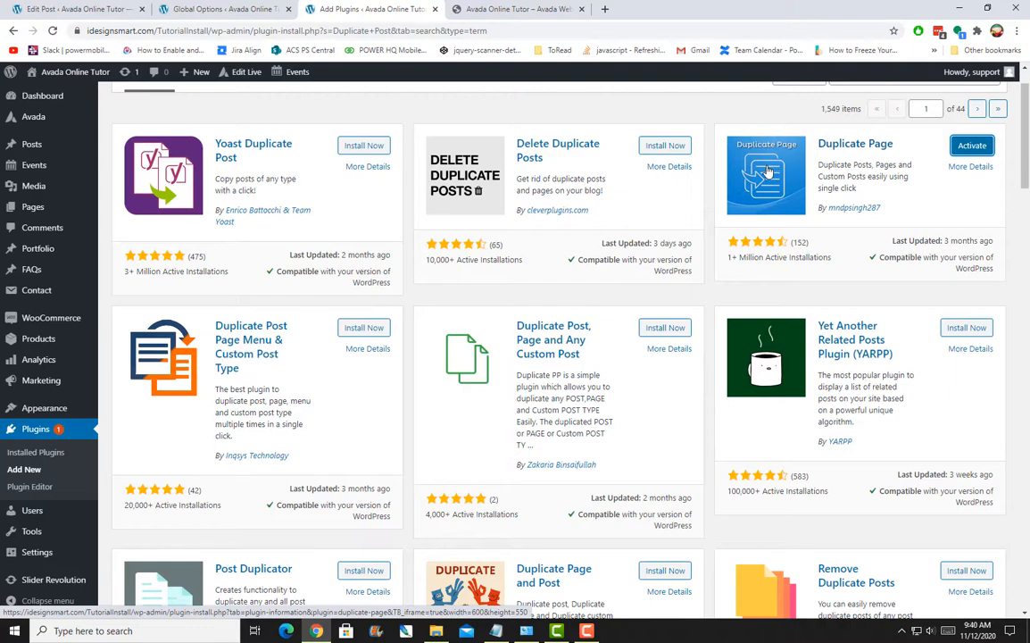
{"action": "scroll", "coordinate": [766, 173], "scroll_direction": "down", "scroll_amount": 4}
{"action": "scroll", "coordinate": [765, 172], "scroll_direction": "up", "scroll_amount": 3}
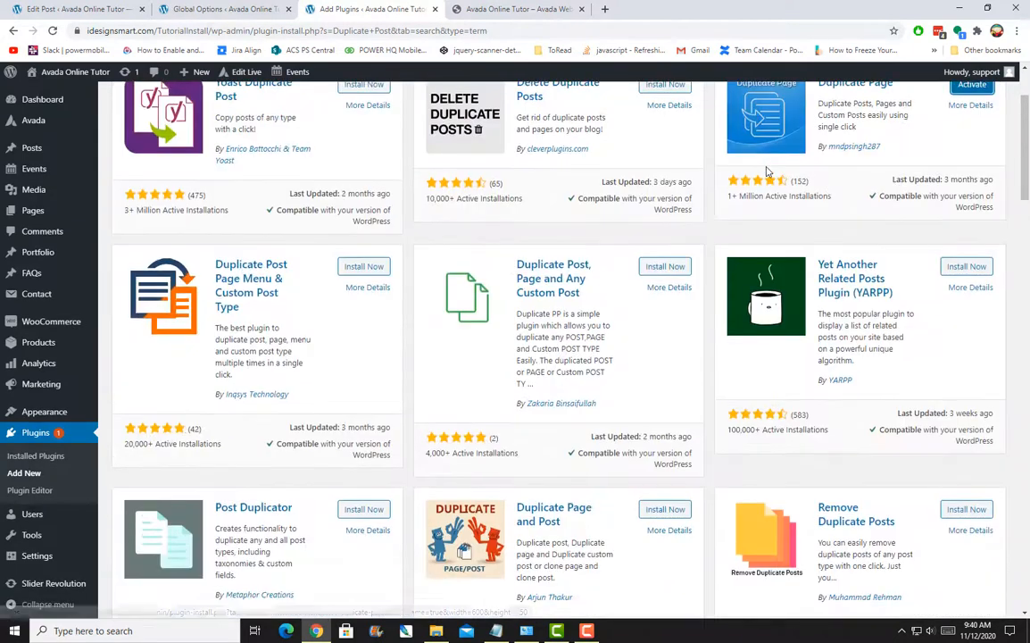
{"action": "scroll", "coordinate": [766, 172], "scroll_direction": "up", "scroll_amount": 2}
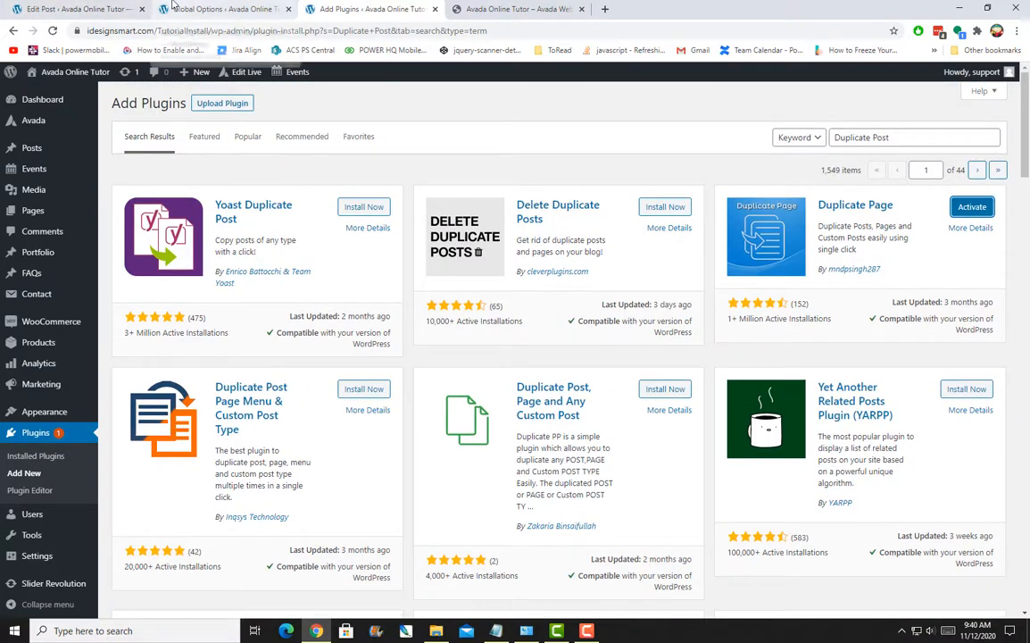
{"action": "left_click", "coordinate": [991, 209]}
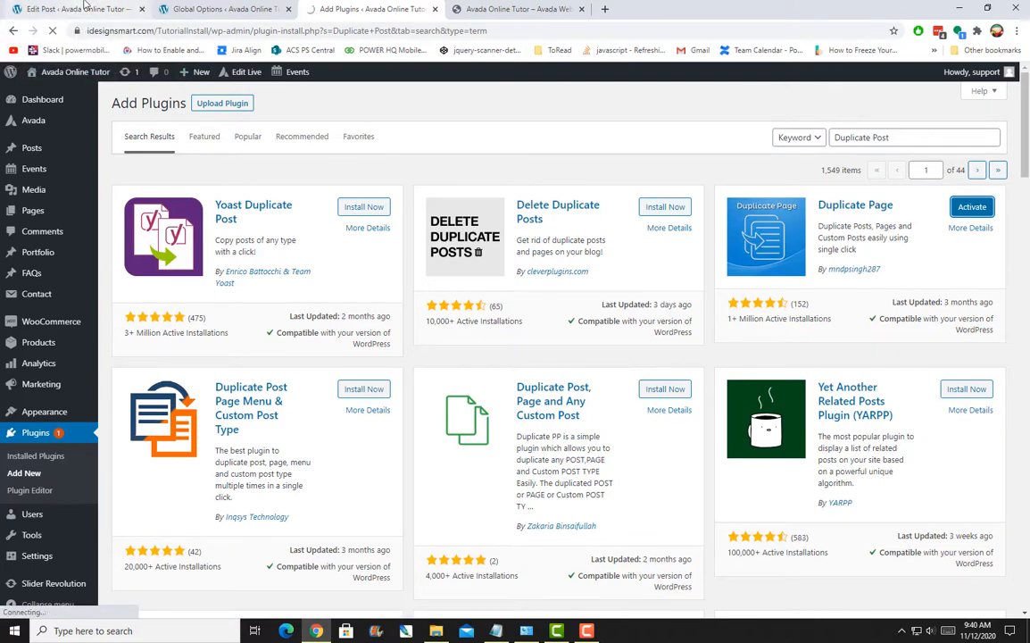
Reload the first post's edit screen to load the newly activated plugin's duplication option.
{"action": "left_click", "coordinate": [84, 5]}
{"action": "scroll", "coordinate": [421, 281], "scroll_direction": "up", "scroll_amount": 15}
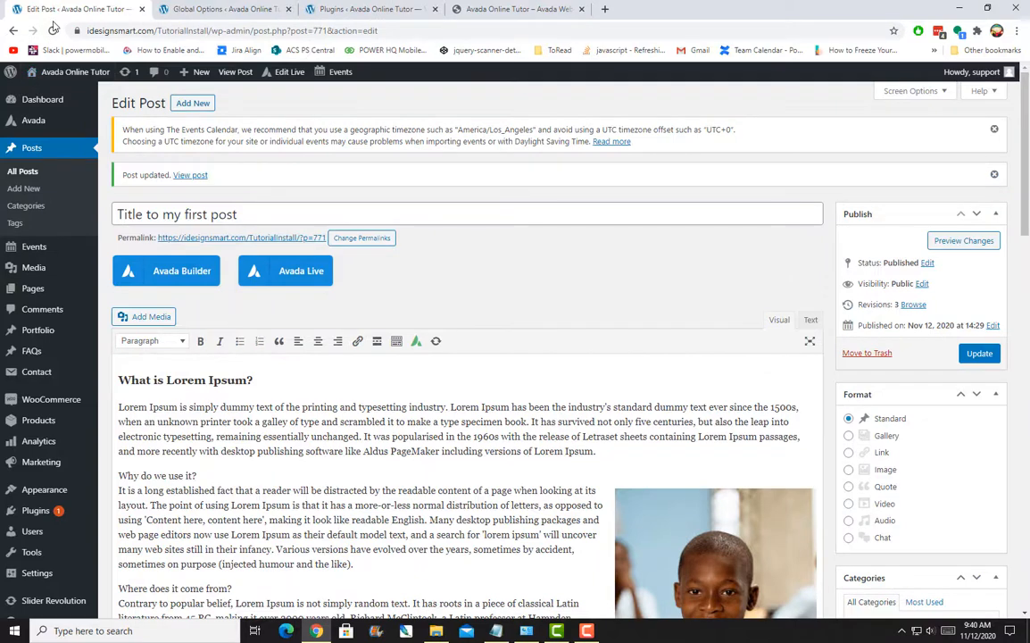
{"action": "left_click", "coordinate": [53, 31]}
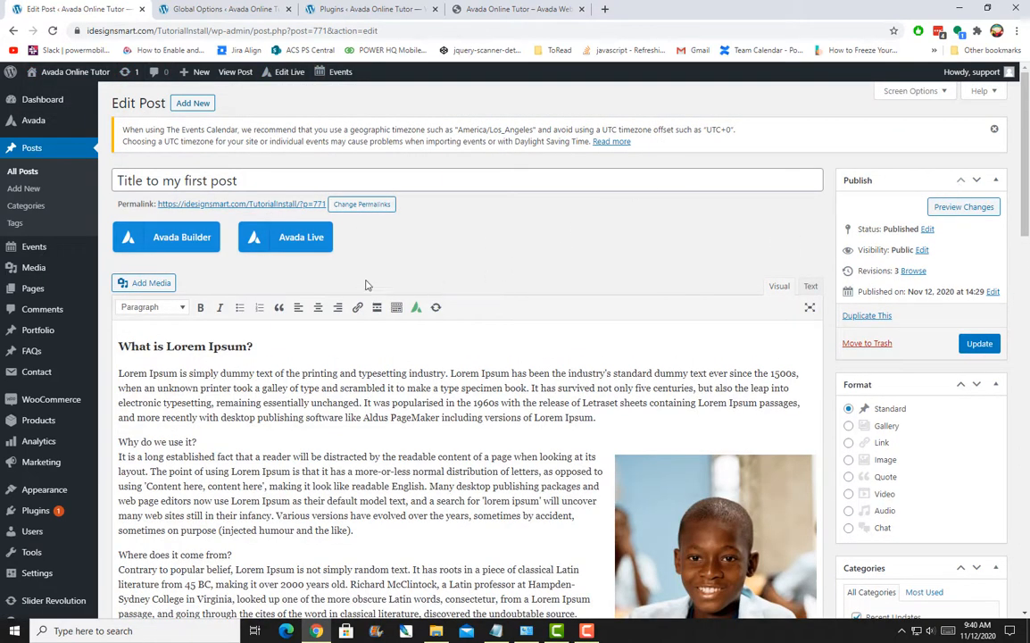
View the published post and bring up its "Duplicate This as draft" option.
{"action": "left_click", "coordinate": [243, 75]}
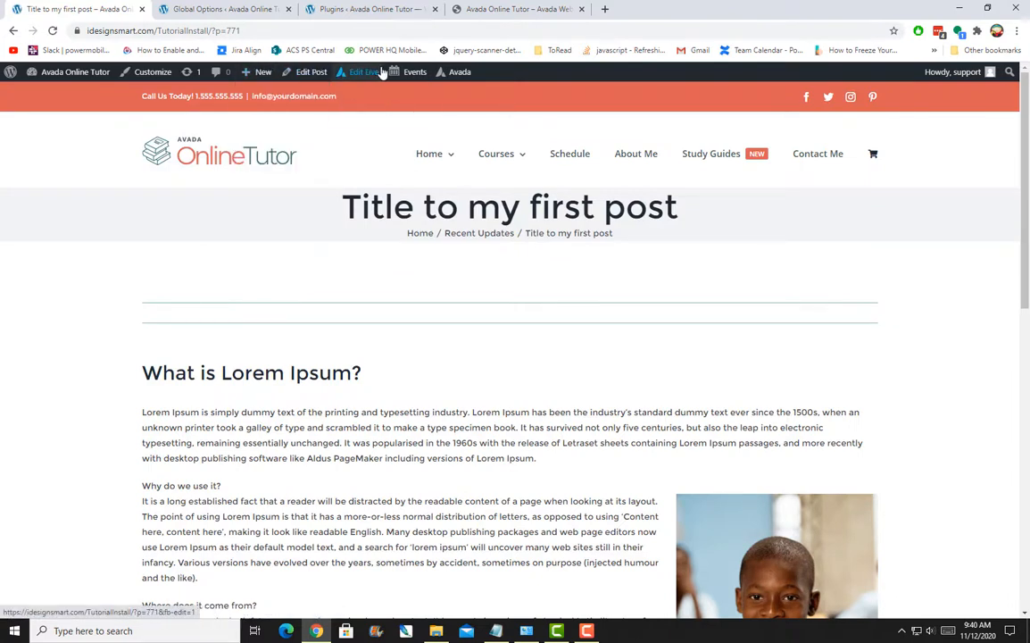
{"action": "mouse_move", "coordinate": [260, 79]}
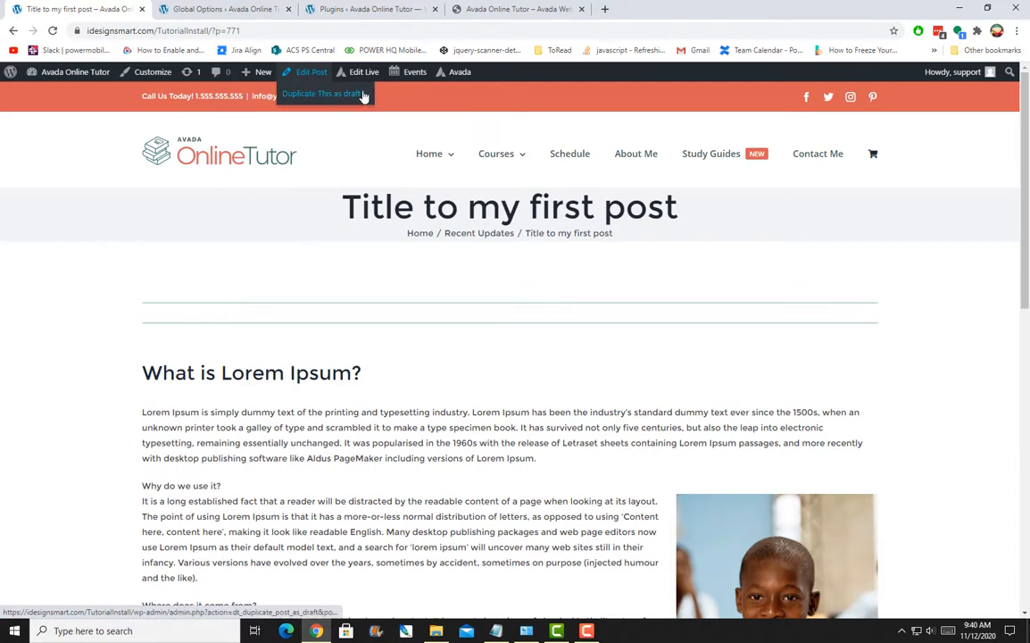
{"action": "scroll", "coordinate": [359, 96], "scroll_direction": "down", "scroll_amount": 5}
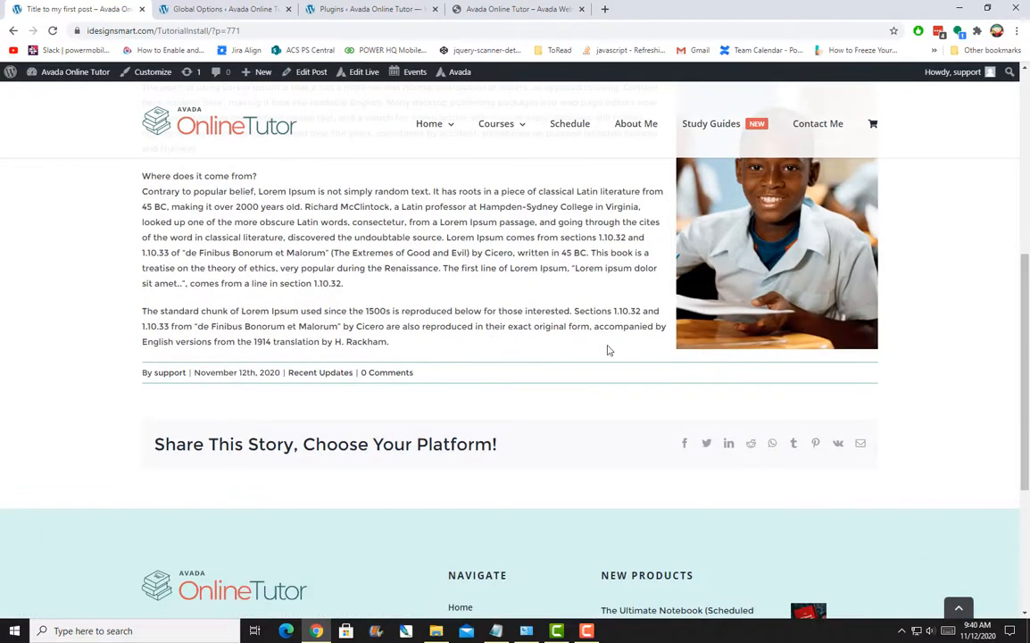
{"action": "scroll", "coordinate": [609, 350], "scroll_direction": "up", "scroll_amount": 6}
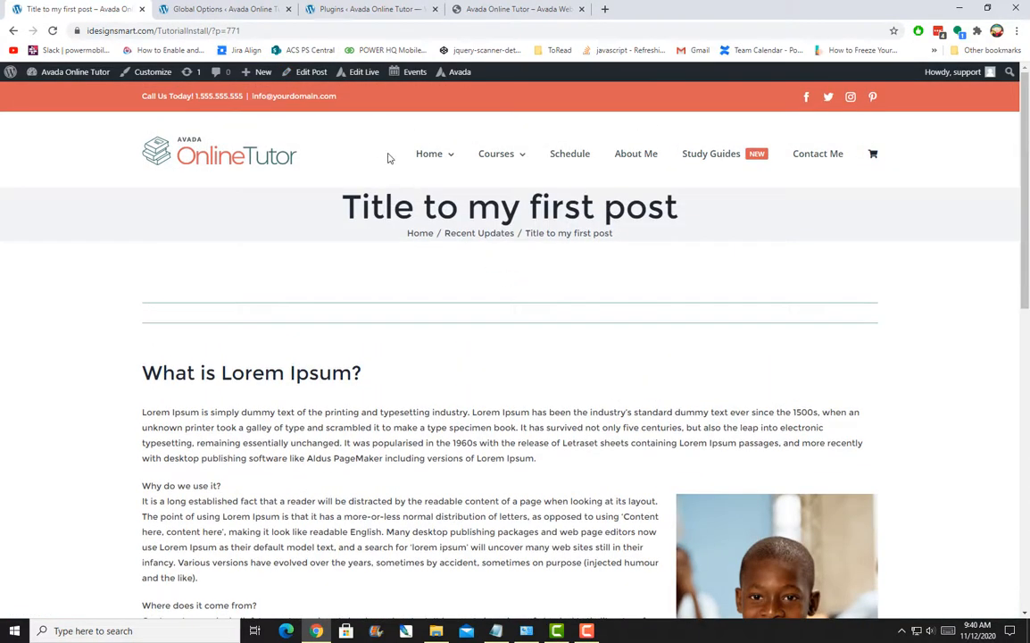
{"action": "mouse_move", "coordinate": [304, 76]}
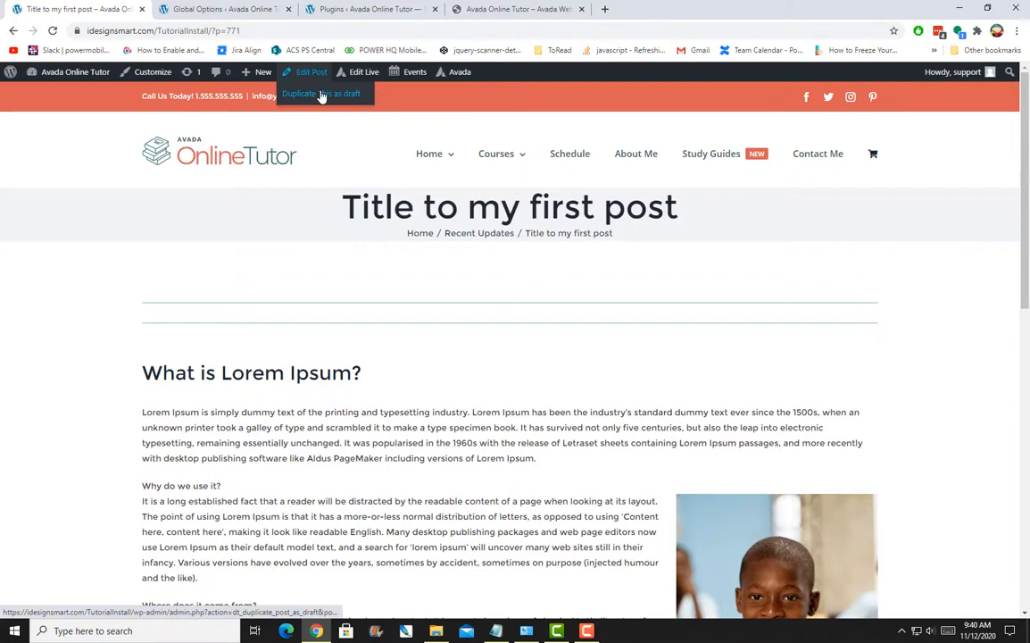
Duplicate the published post as a draft and open the draft copy for editing.
{"action": "left_click", "coordinate": [321, 94]}
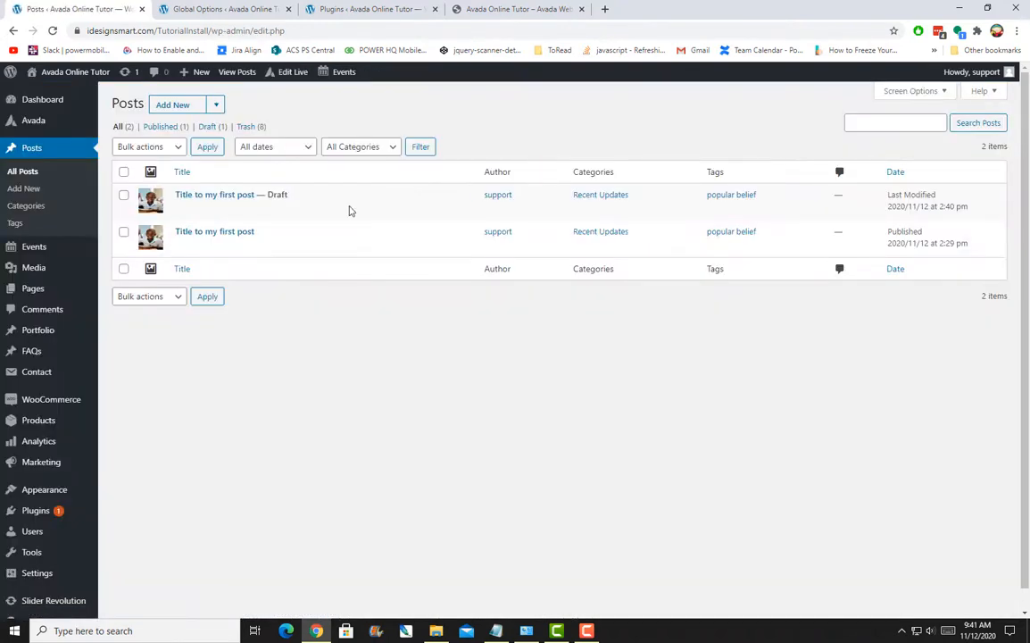
{"action": "mouse_move", "coordinate": [242, 198]}
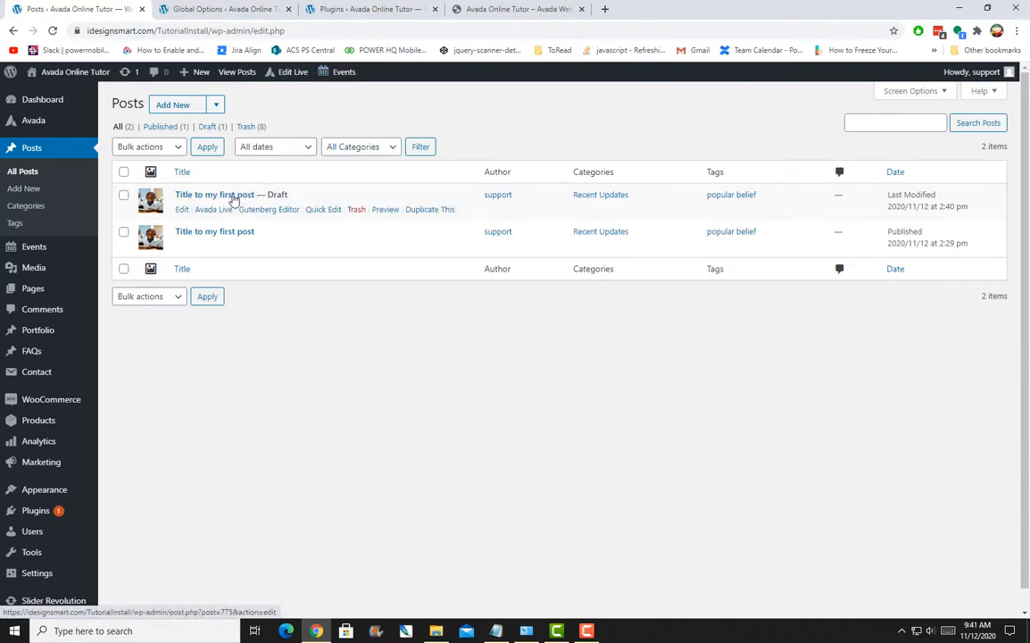
{"action": "left_click", "coordinate": [235, 198]}
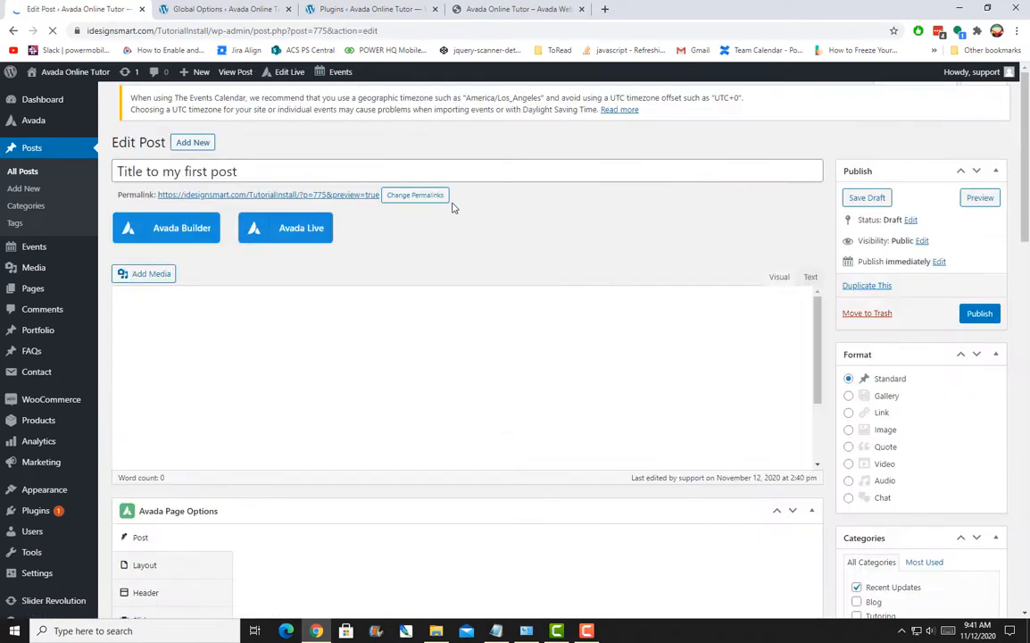
Replace the draft's title with "Second Post".
{"action": "left_click", "coordinate": [255, 176]}
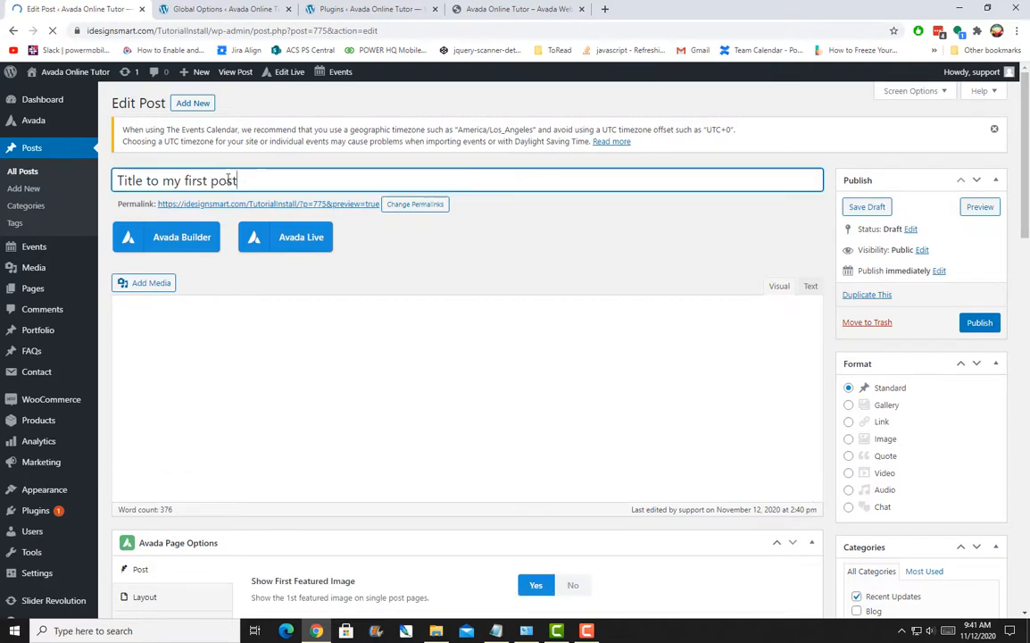
{"action": "left_click_drag", "start_coordinate": [235, 180], "coordinate": [195, 180]}
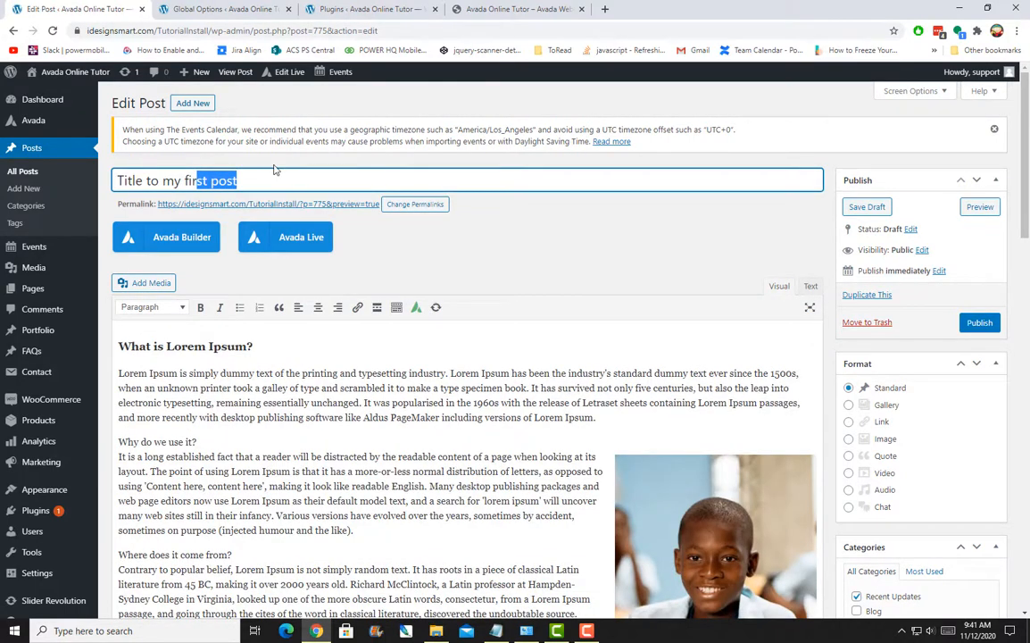
{"action": "key", "text": "BackSpace"}
{"action": "key", "text": "BackSpace"}
{"action": "key", "text": "BackSpace"}
{"action": "key", "text": "BackSpace"}
{"action": "key", "text": "BackSpace"}
{"action": "key", "text": "BackSpace"}
{"action": "key", "text": "BackSpace"}
{"action": "key", "text": "BackSpace"}
{"action": "key", "text": "BackSpace"}
{"action": "key", "text": "BackSpace"}
{"action": "key", "text": "BackSpace"}
{"action": "key", "text": "BackSpace"}
{"action": "key", "text": "BackSpace"}
{"action": "key", "text": "BackSpace"}
{"action": "key", "text": "BackSpace"}
{"action": "key", "text": "BackSpace"}
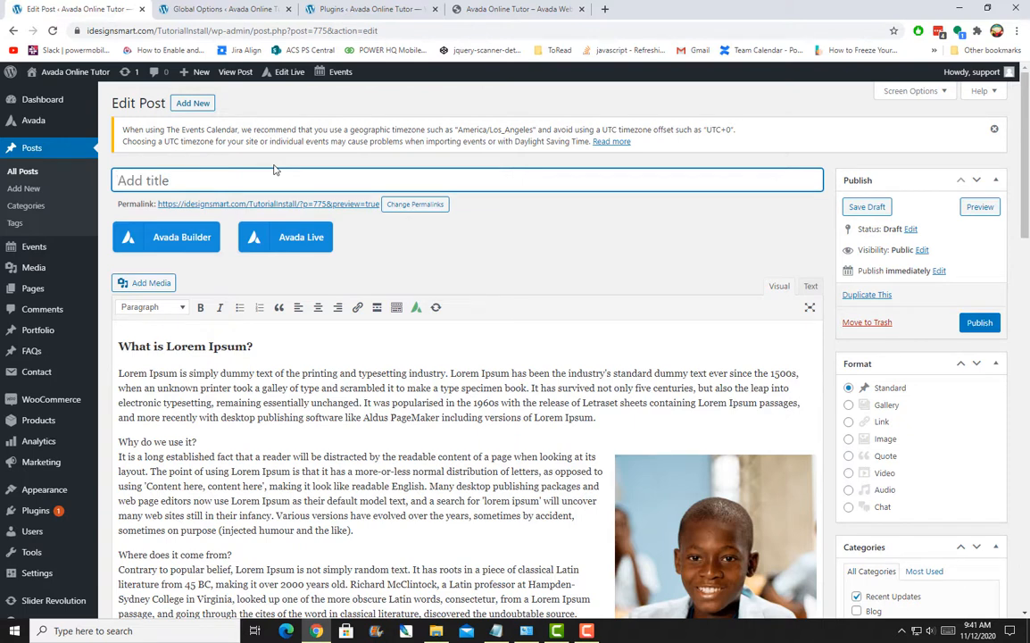
{"action": "type", "text": "Second Post"}
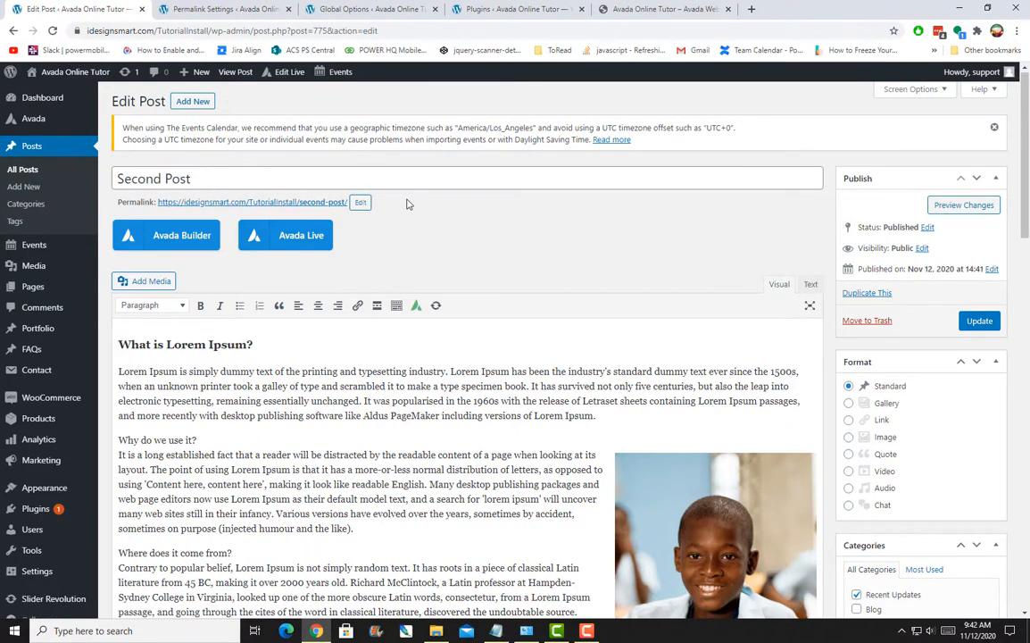
Open the post's permalink slug for editing, compare it with the title, and accept it as second-post.
{"action": "left_click", "coordinate": [358, 204]}
{"action": "left_click_drag", "start_coordinate": [386, 203], "coordinate": [275, 205]}
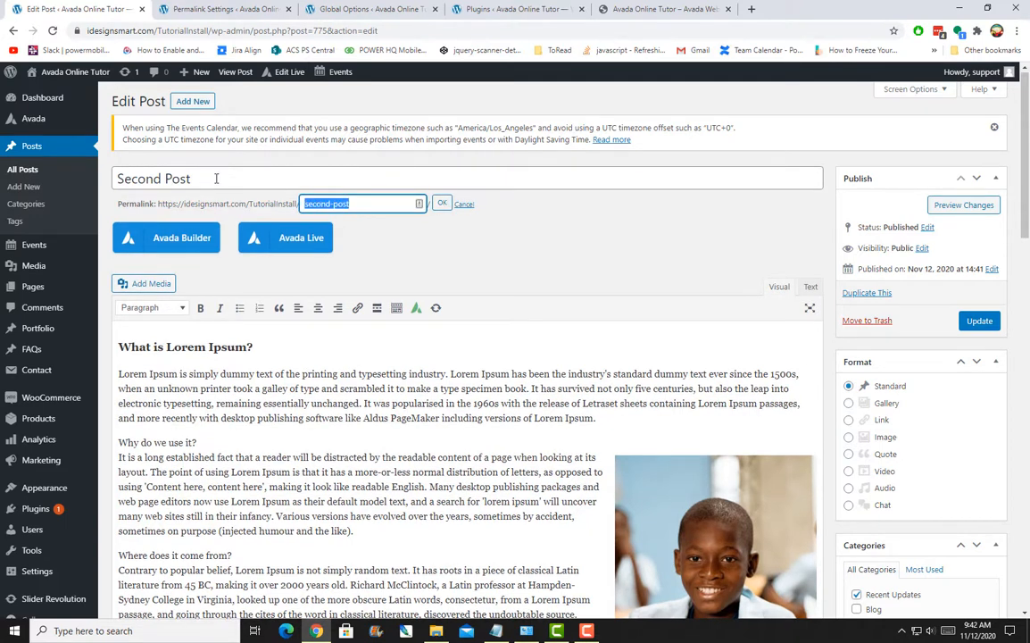
{"action": "left_click_drag", "start_coordinate": [216, 178], "coordinate": [13, 169]}
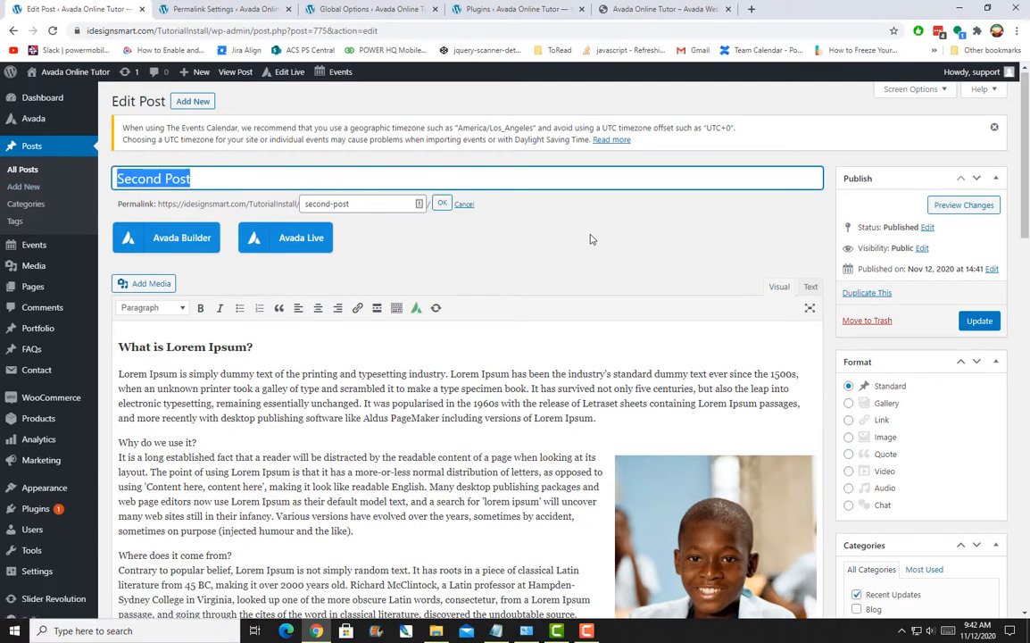
{"action": "left_click", "coordinate": [441, 205]}
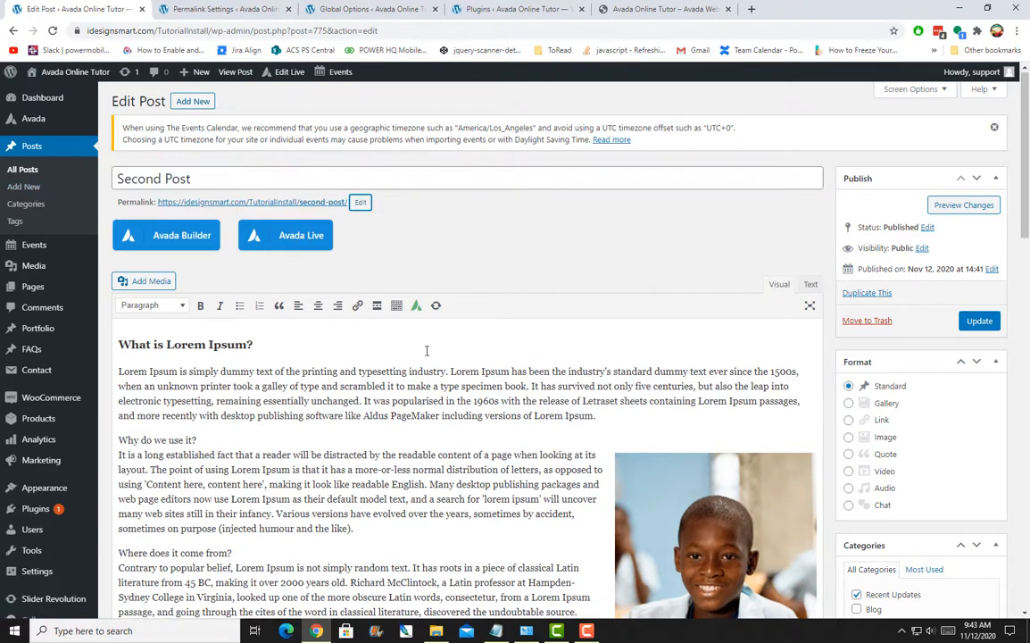
Remove the photo of the boy from the post's body text.
{"action": "scroll", "coordinate": [259, 323], "scroll_direction": "down", "scroll_amount": 3}
{"action": "scroll", "coordinate": [553, 492], "scroll_direction": "up", "scroll_amount": 3}
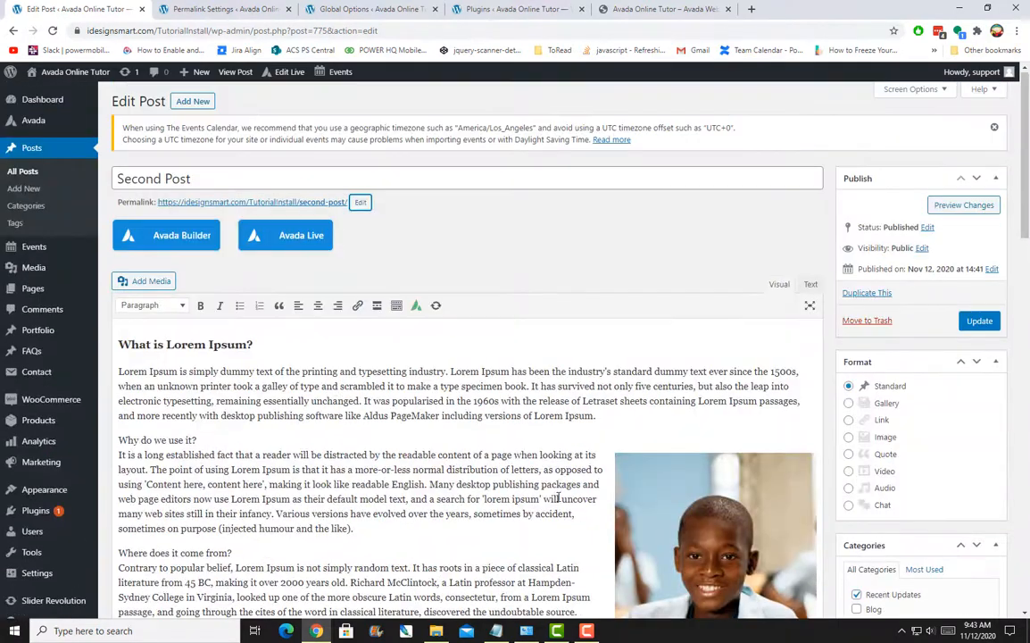
{"action": "left_click_drag", "start_coordinate": [121, 369], "coordinate": [526, 547]}
{"action": "left_click", "coordinate": [629, 421]}
{"action": "scroll", "coordinate": [672, 423], "scroll_direction": "down", "scroll_amount": 4}
{"action": "left_click", "coordinate": [680, 307]}
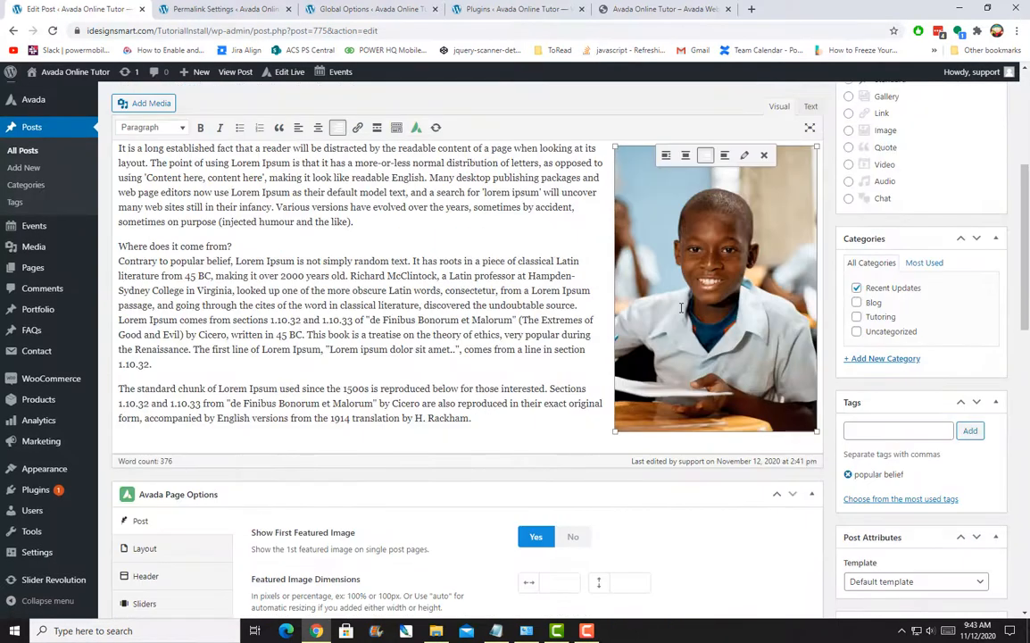
{"action": "left_click", "coordinate": [763, 156]}
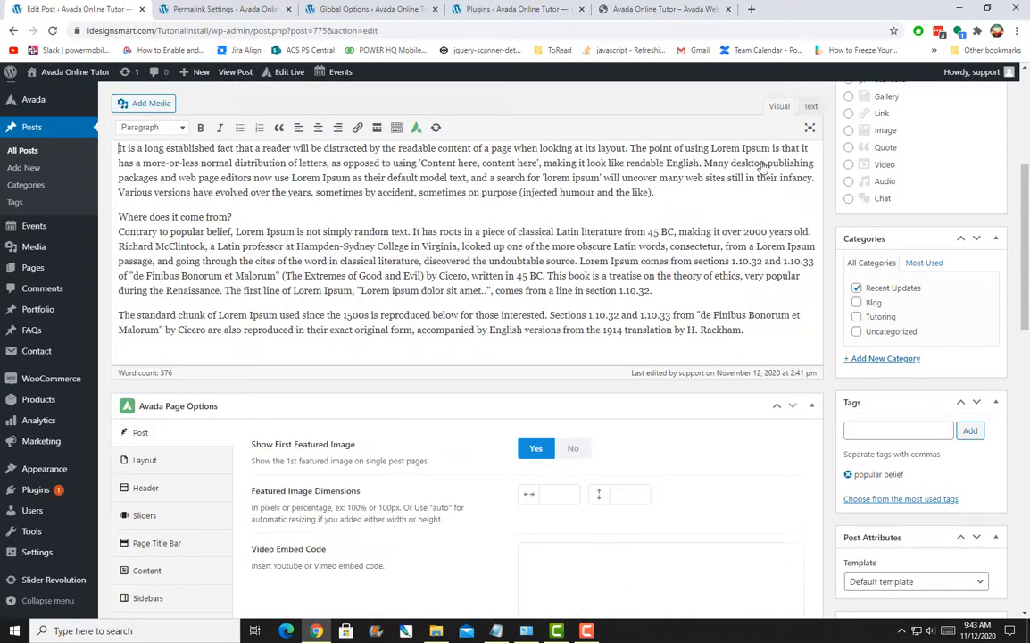
Insert the media library image art-design-beginners-event-scaled-1.jpg into the post body below "Why do we use it?".
{"action": "scroll", "coordinate": [771, 290], "scroll_direction": "up", "scroll_amount": 4}
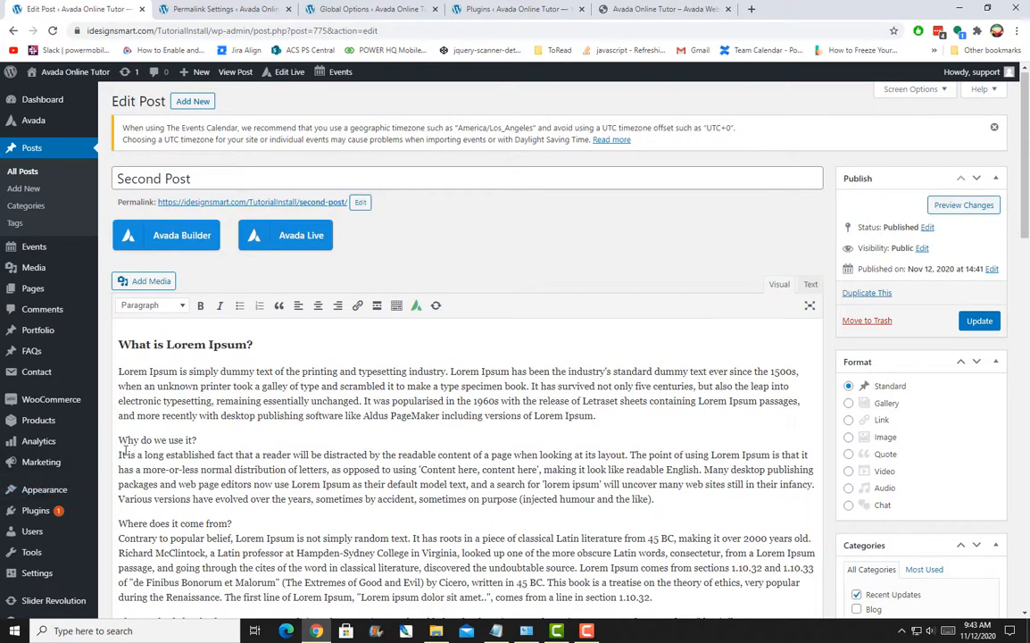
{"action": "left_click", "coordinate": [150, 281]}
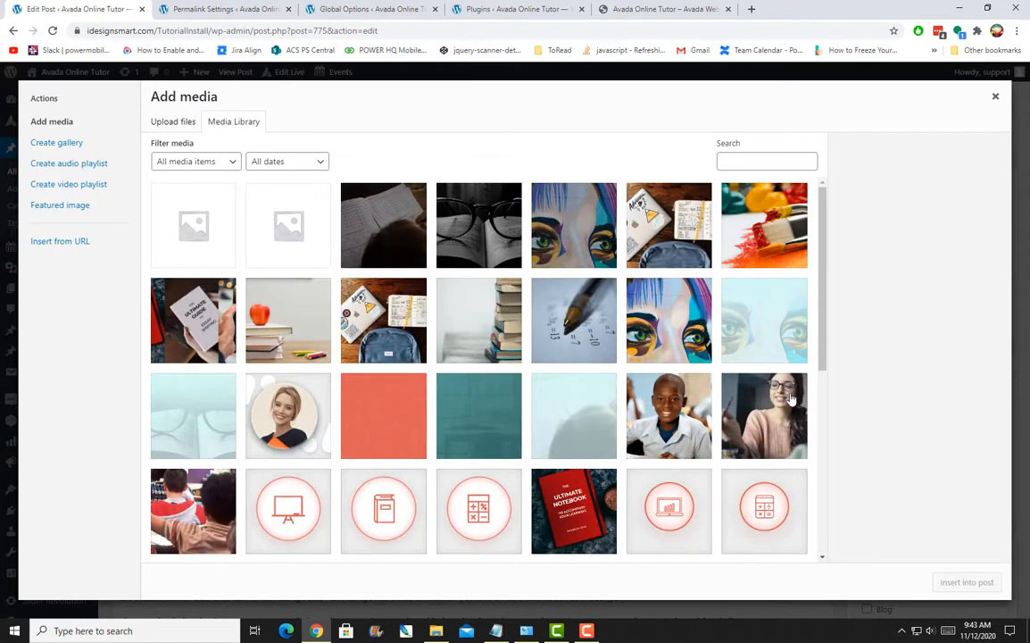
{"action": "left_click", "coordinate": [669, 319]}
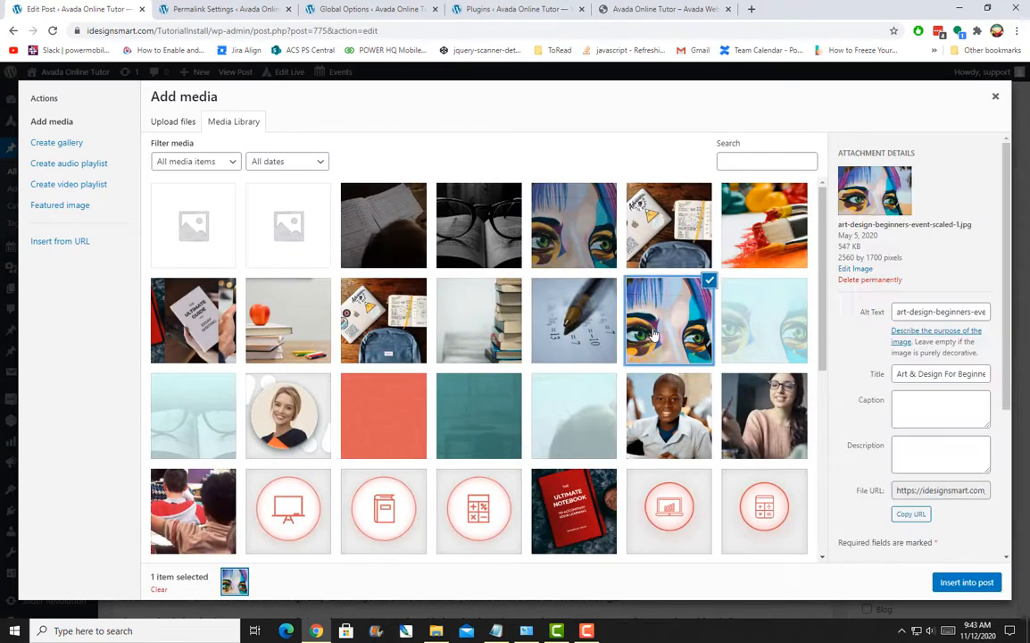
{"action": "left_click", "coordinate": [956, 581]}
Shrink the inserted artwork image to about three quarters of the text width and center-align it.
{"action": "scroll", "coordinate": [688, 514], "scroll_direction": "down", "scroll_amount": 6}
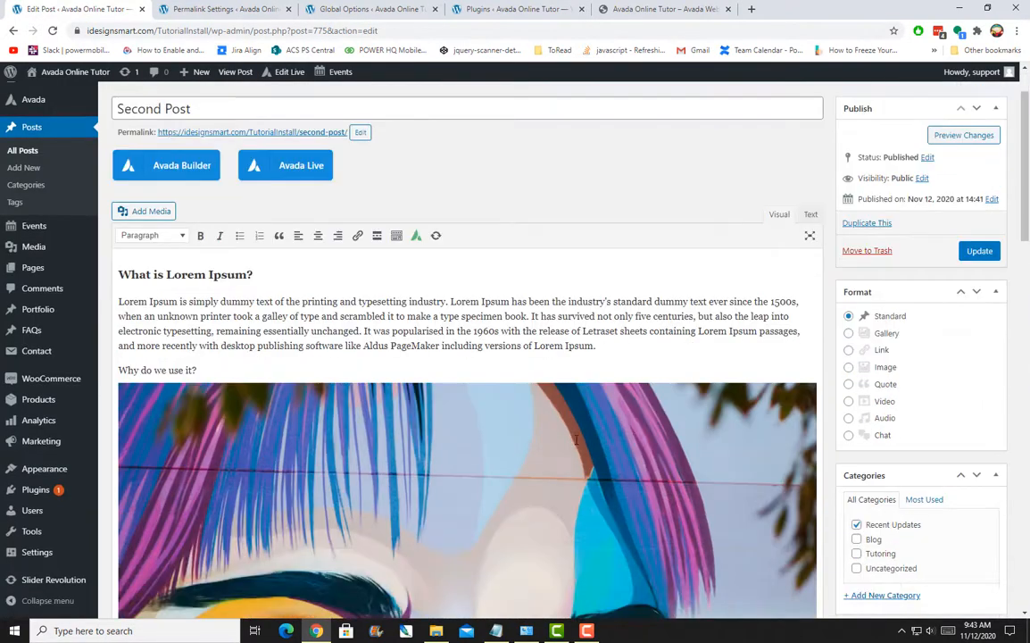
{"action": "scroll", "coordinate": [576, 439], "scroll_direction": "up", "scroll_amount": 2}
{"action": "scroll", "coordinate": [575, 439], "scroll_direction": "up", "scroll_amount": 3}
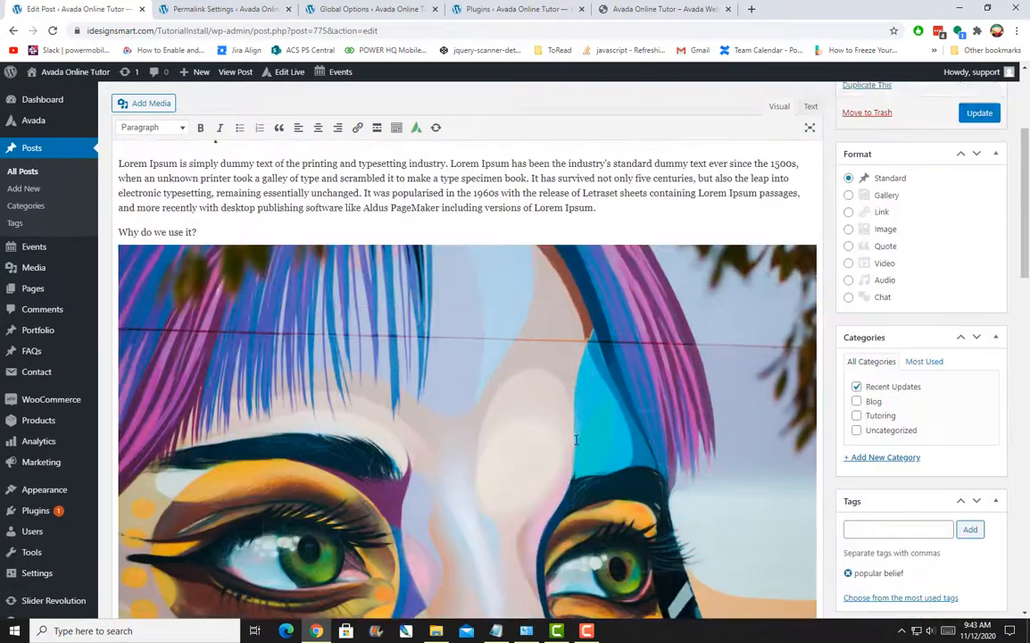
{"action": "left_click", "coordinate": [171, 336]}
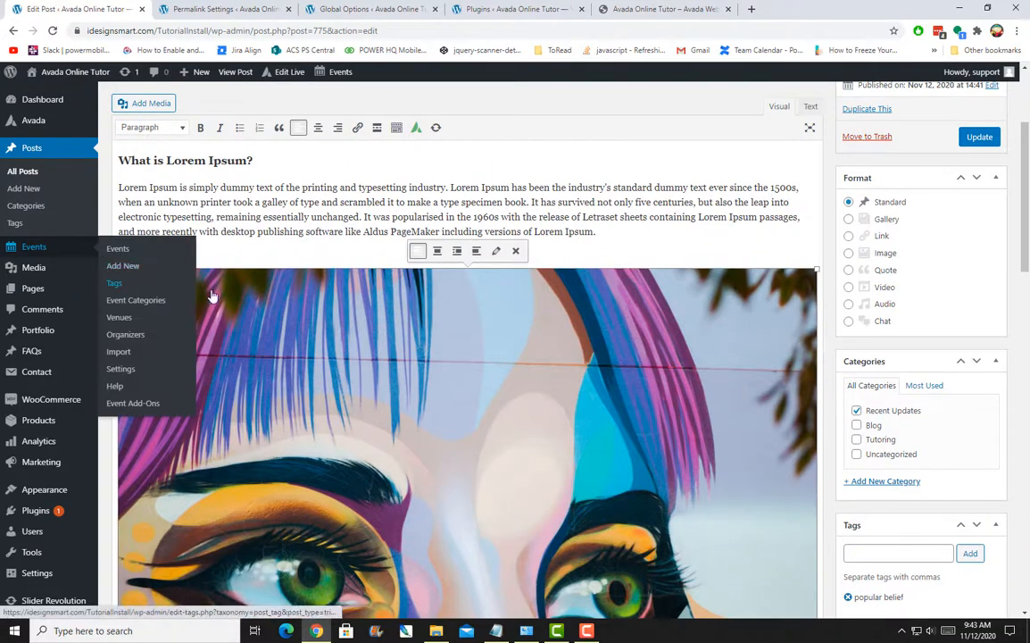
{"action": "left_click_drag", "start_coordinate": [119, 269], "coordinate": [233, 389]}
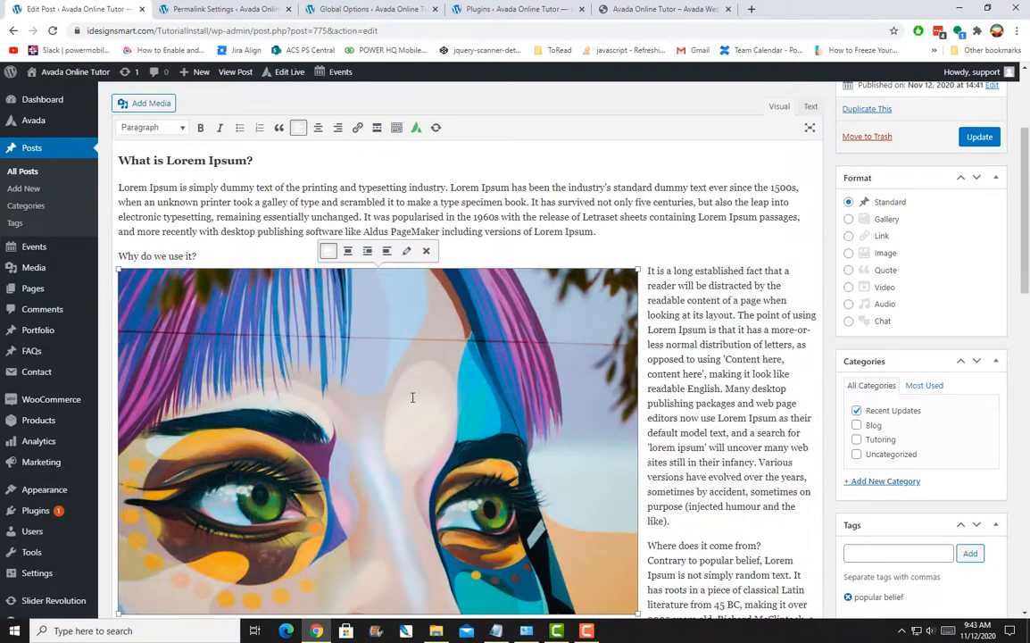
{"action": "left_click", "coordinate": [366, 251]}
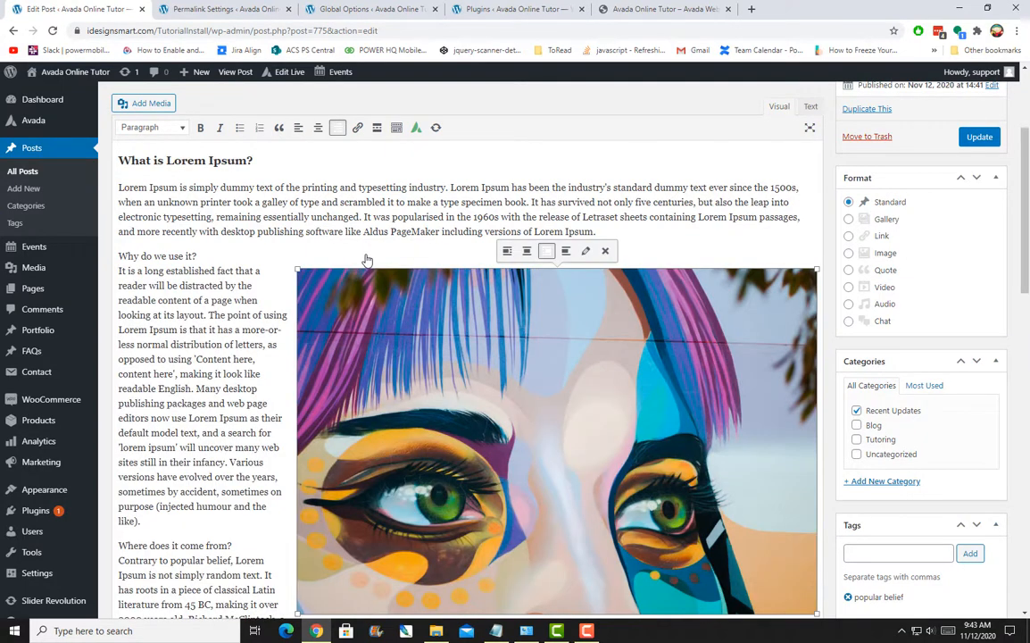
{"action": "left_click", "coordinate": [526, 250]}
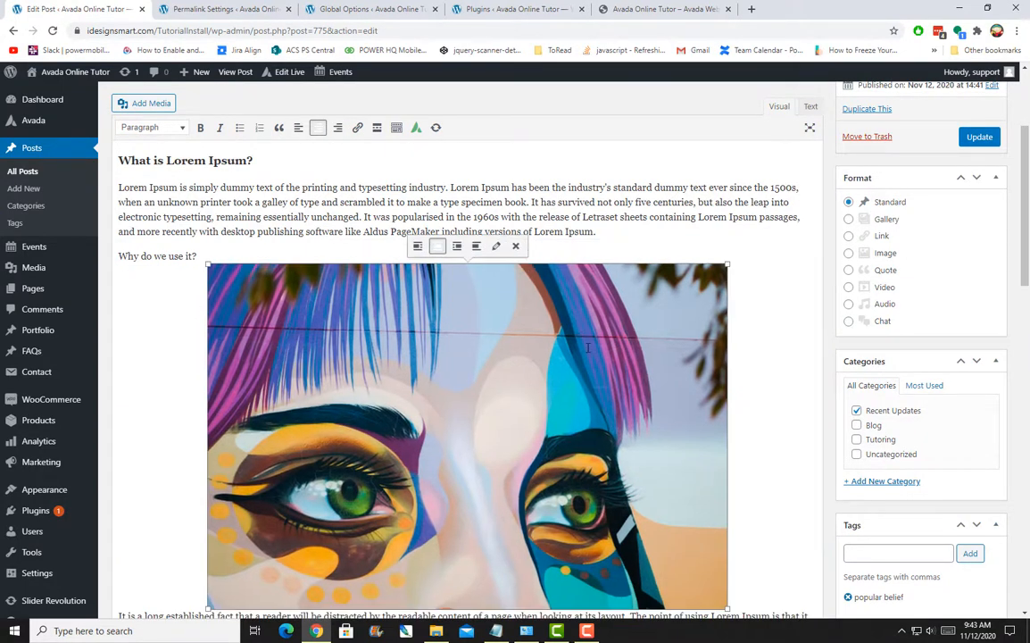
Replace the post's featured image with art-design-beginners-event-scaled-1.jpg from the media library.
{"action": "scroll", "coordinate": [588, 348], "scroll_direction": "down", "scroll_amount": 4}
{"action": "scroll", "coordinate": [587, 348], "scroll_direction": "up", "scroll_amount": 4}
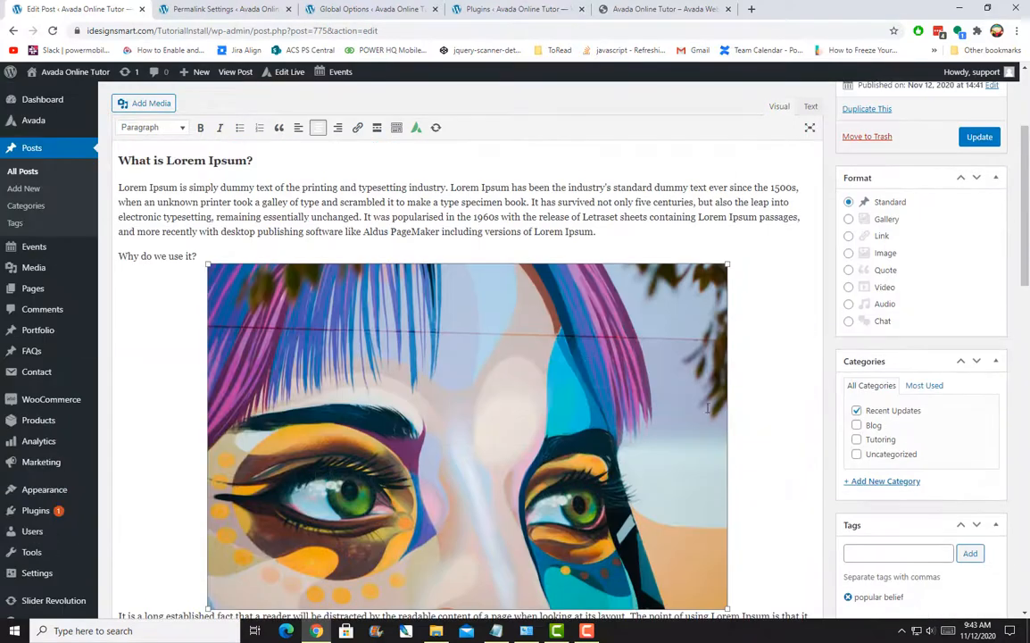
{"action": "scroll", "coordinate": [803, 531], "scroll_direction": "down", "scroll_amount": 10}
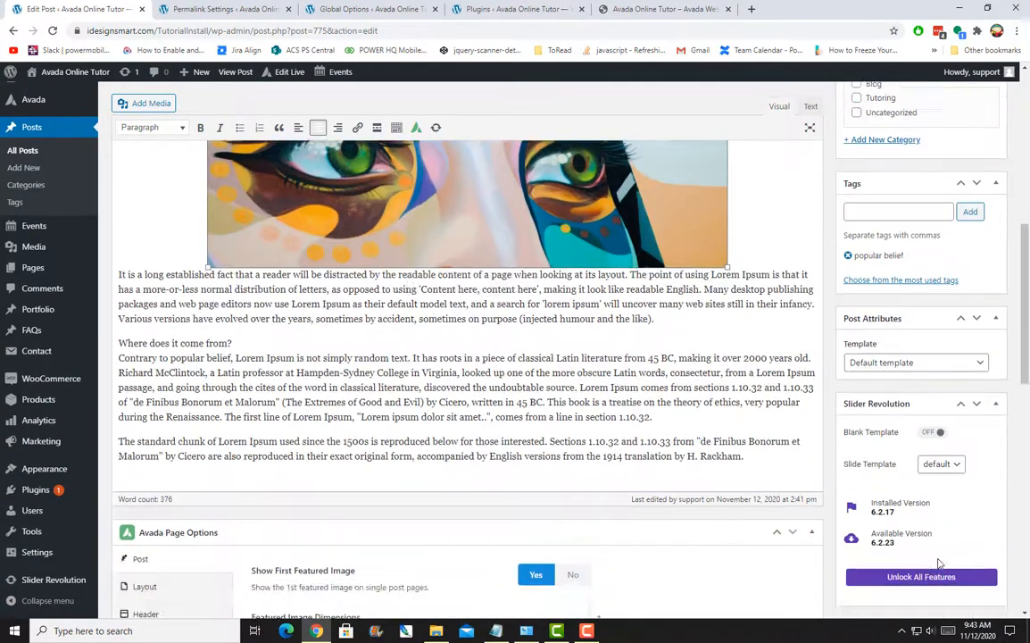
{"action": "scroll", "coordinate": [929, 539], "scroll_direction": "down", "scroll_amount": 2}
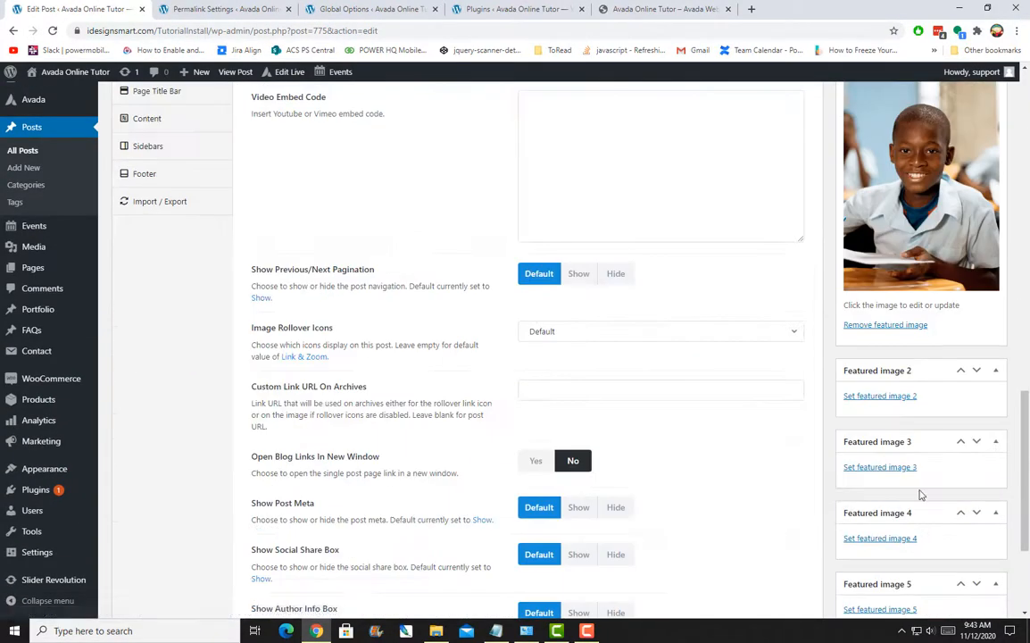
{"action": "left_click", "coordinate": [886, 327]}
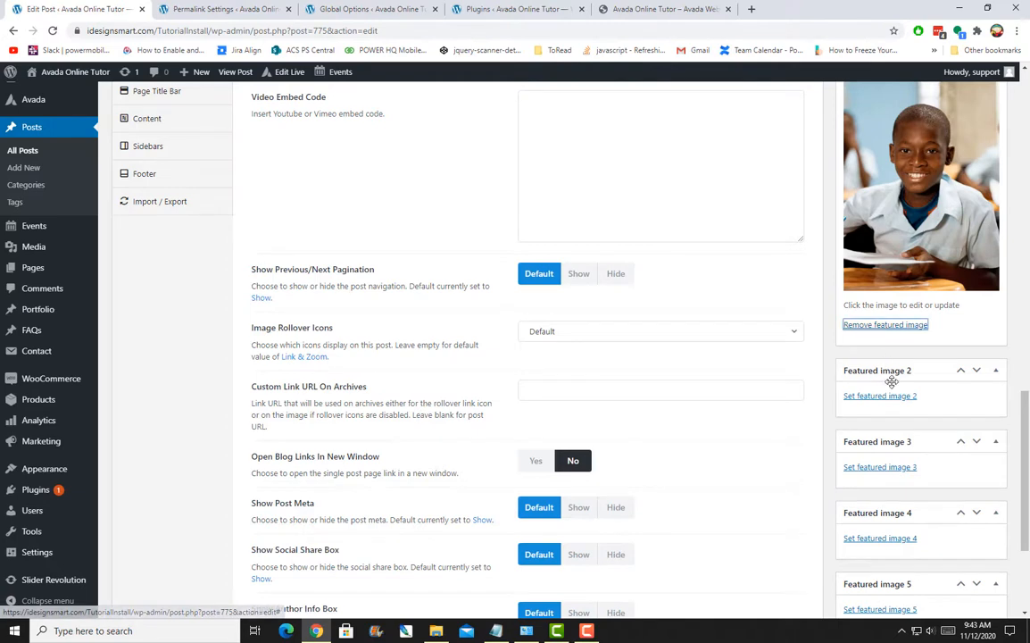
{"action": "scroll", "coordinate": [892, 455], "scroll_direction": "up", "scroll_amount": 2}
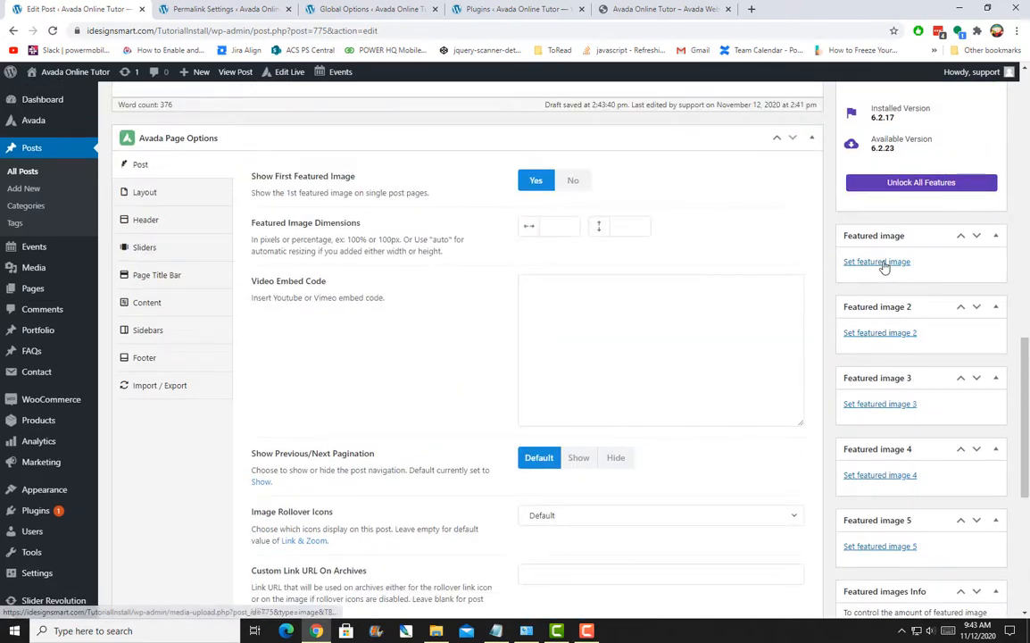
{"action": "left_click", "coordinate": [876, 262]}
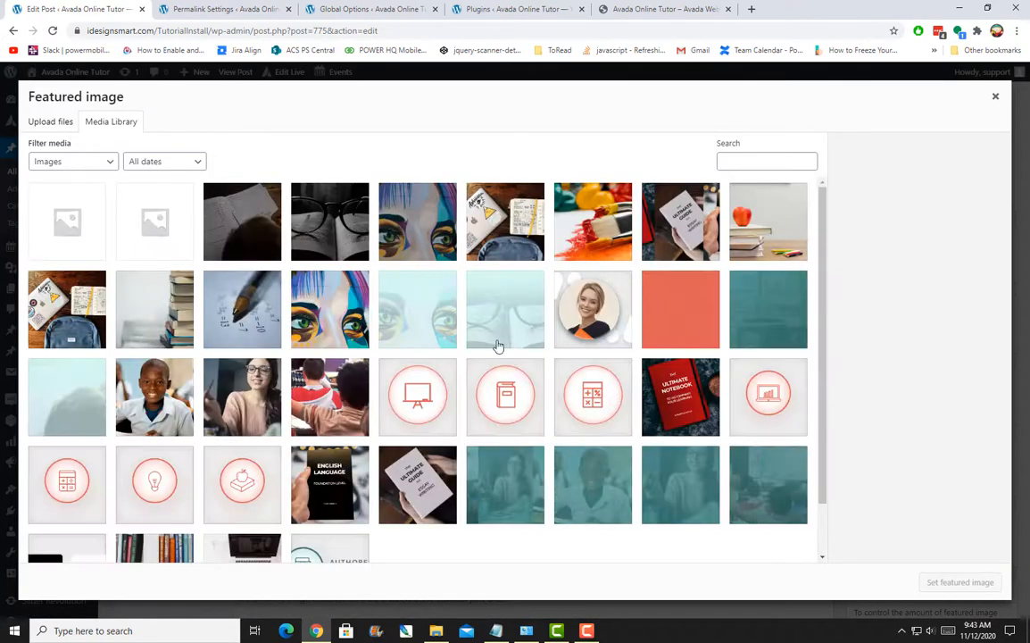
{"action": "left_click", "coordinate": [341, 282]}
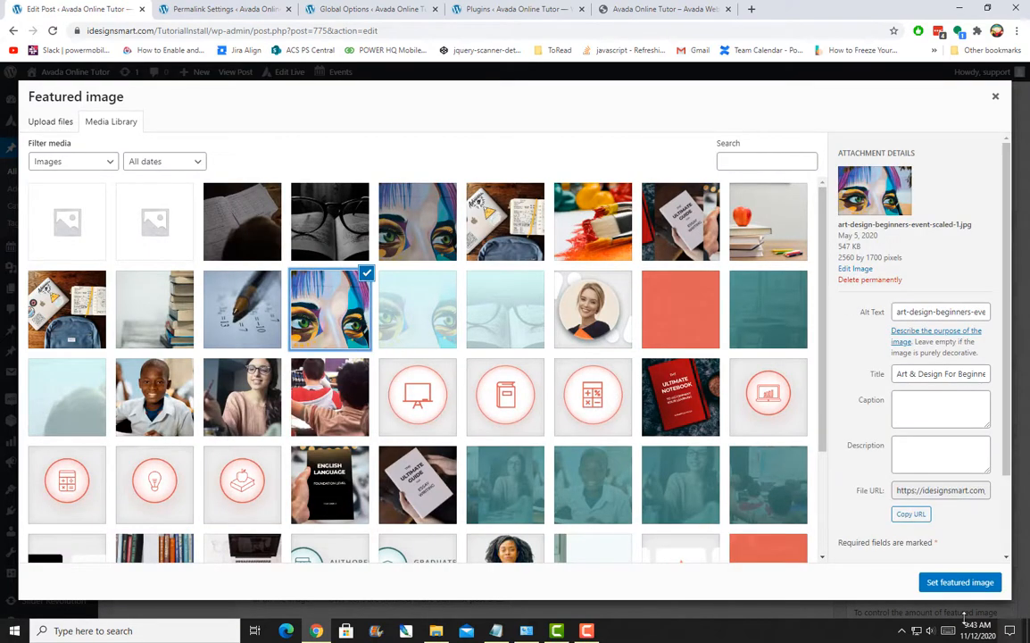
{"action": "left_click", "coordinate": [931, 580]}
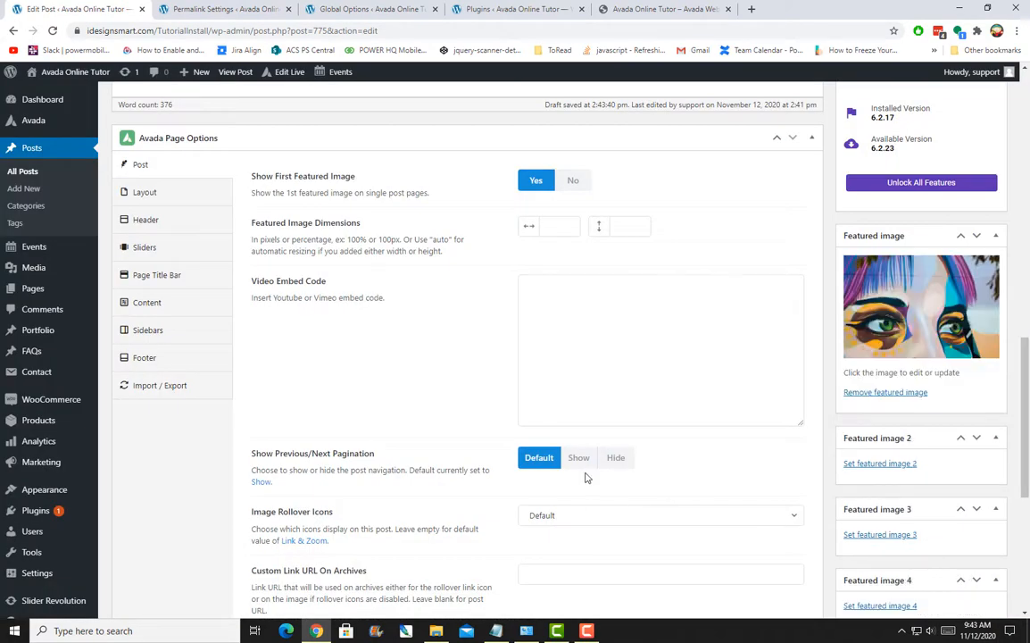
Review the post's categories, tags and featured image settings, and update the published post.
{"action": "scroll", "coordinate": [586, 477], "scroll_direction": "up", "scroll_amount": 20}
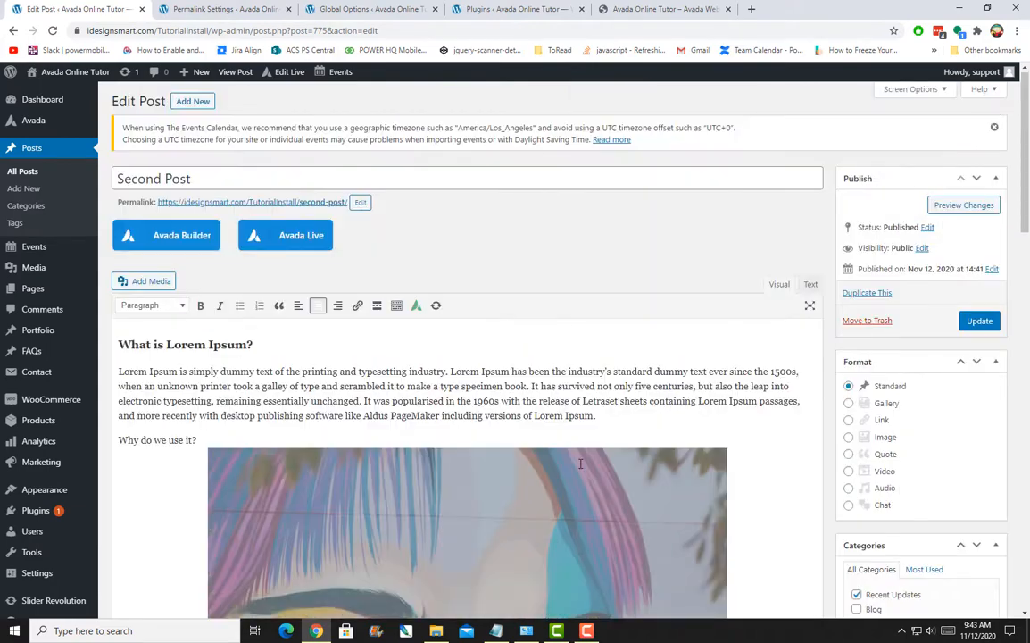
{"action": "scroll", "coordinate": [580, 463], "scroll_direction": "down", "scroll_amount": 4}
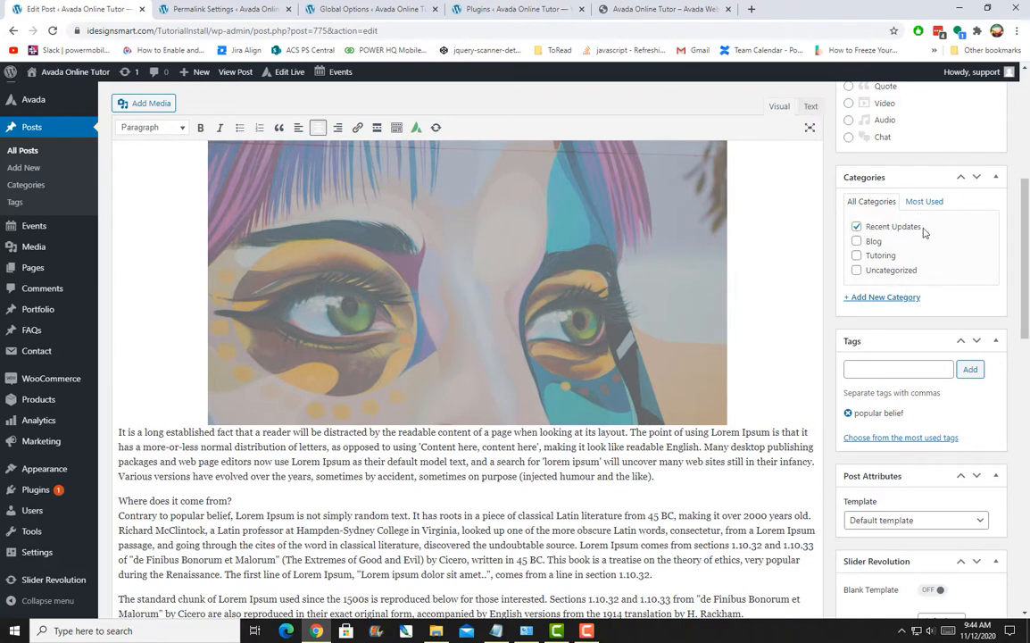
{"action": "scroll", "coordinate": [920, 312], "scroll_direction": "down", "scroll_amount": 8}
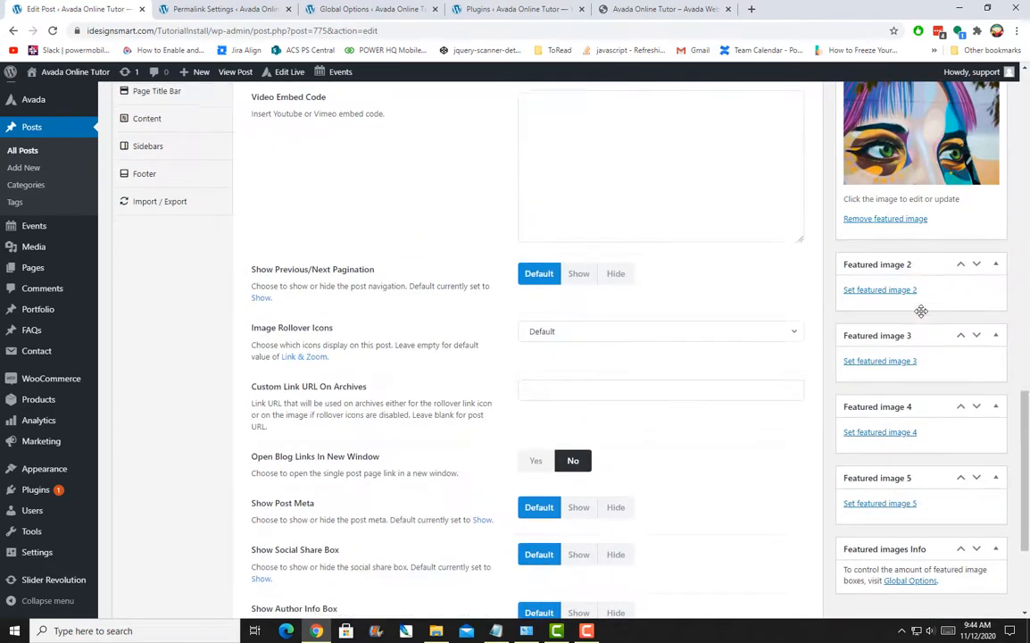
{"action": "scroll", "coordinate": [921, 312], "scroll_direction": "up", "scroll_amount": 15}
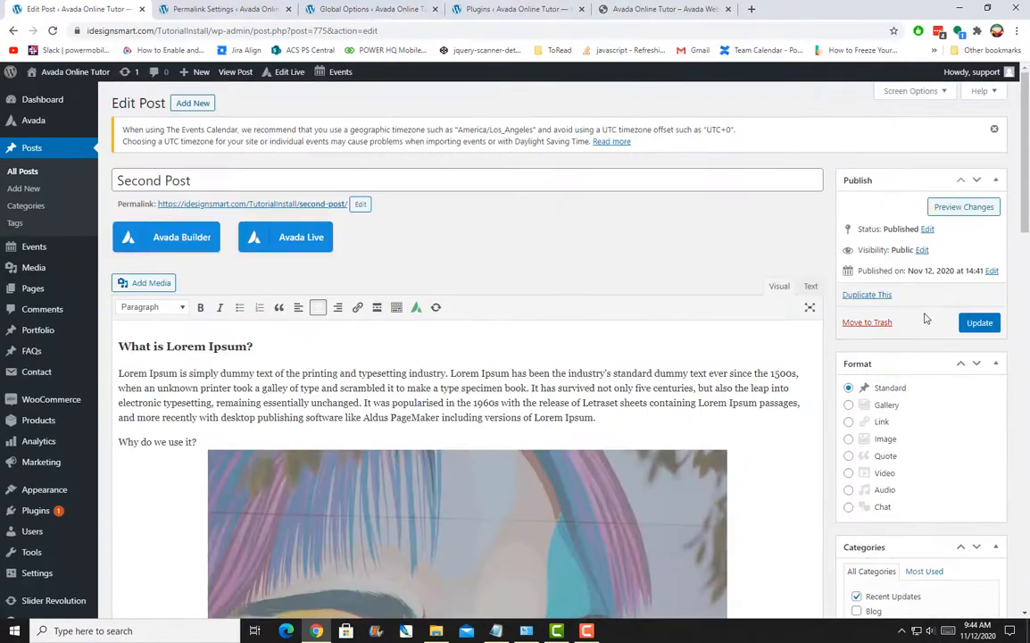
{"action": "left_click", "coordinate": [980, 322]}
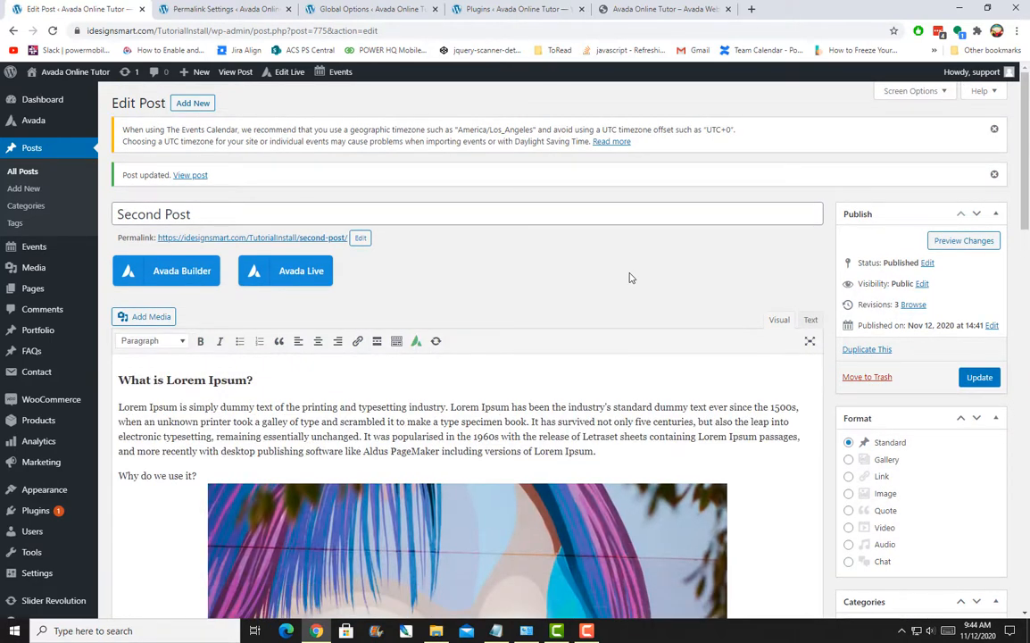
View the published Second Post on the live site and examine its title, body image, share section and related posts.
{"action": "scroll", "coordinate": [954, 504], "scroll_direction": "down", "scroll_amount": 4}
{"action": "scroll", "coordinate": [954, 504], "scroll_direction": "up", "scroll_amount": 4}
{"action": "left_click", "coordinate": [236, 77]}
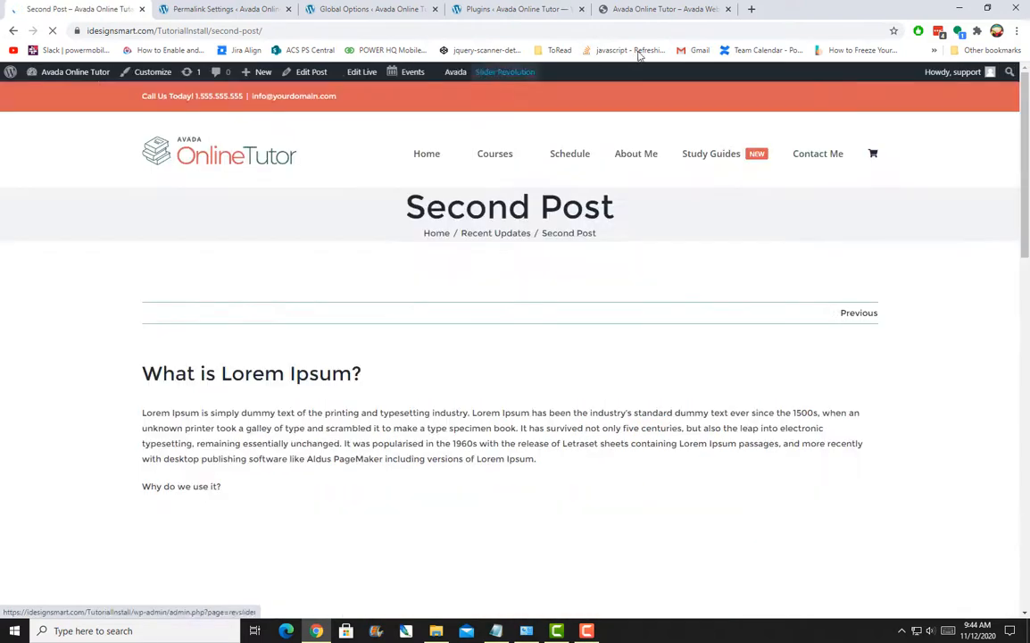
{"action": "left_click", "coordinate": [581, 10]}
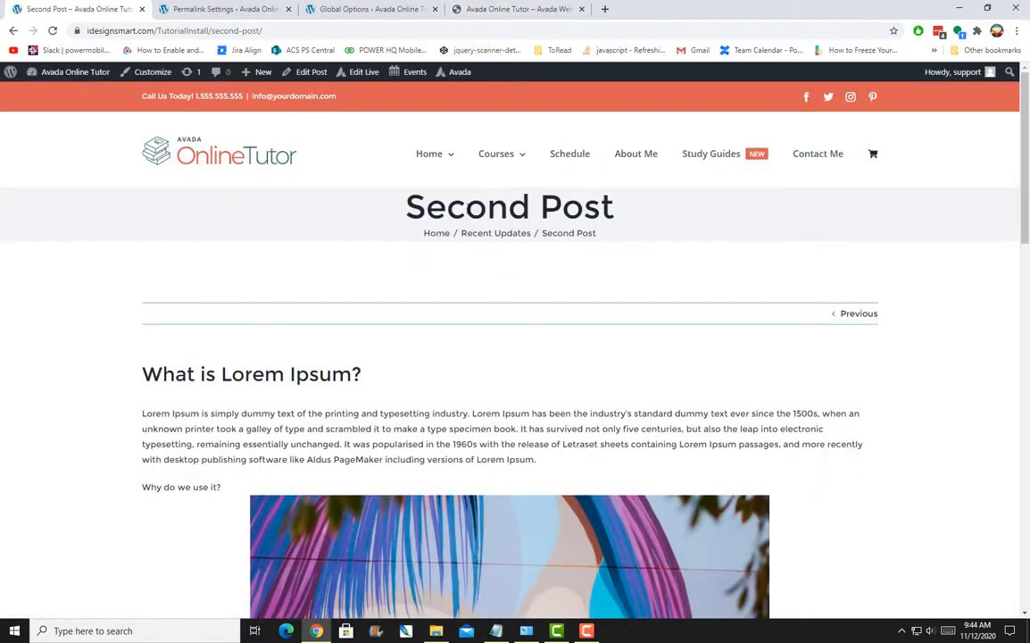
{"action": "scroll", "coordinate": [544, 315], "scroll_direction": "down", "scroll_amount": 3}
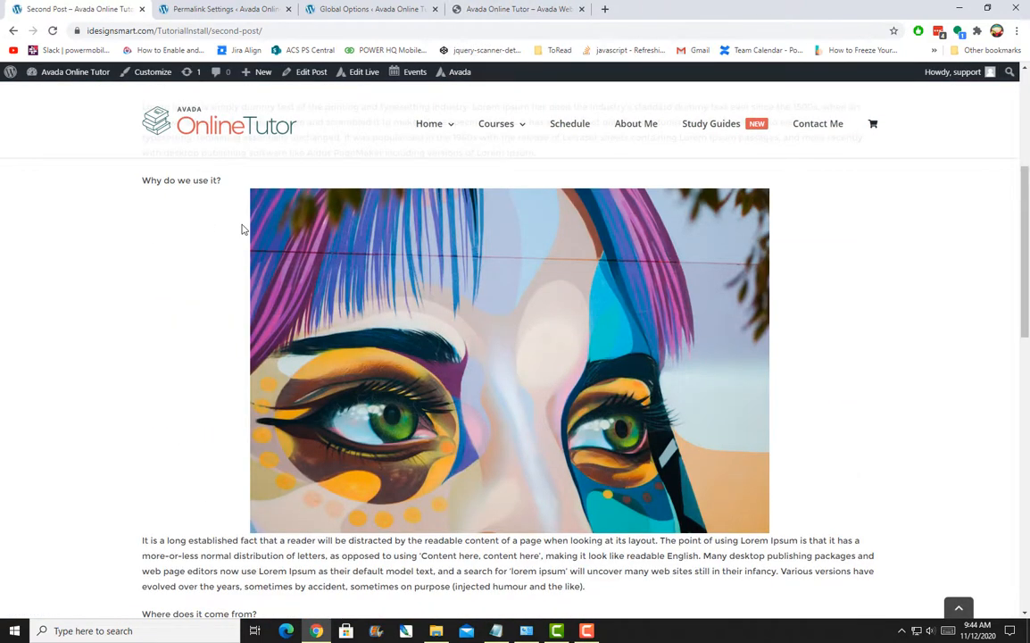
{"action": "scroll", "coordinate": [520, 268], "scroll_direction": "down", "scroll_amount": 3}
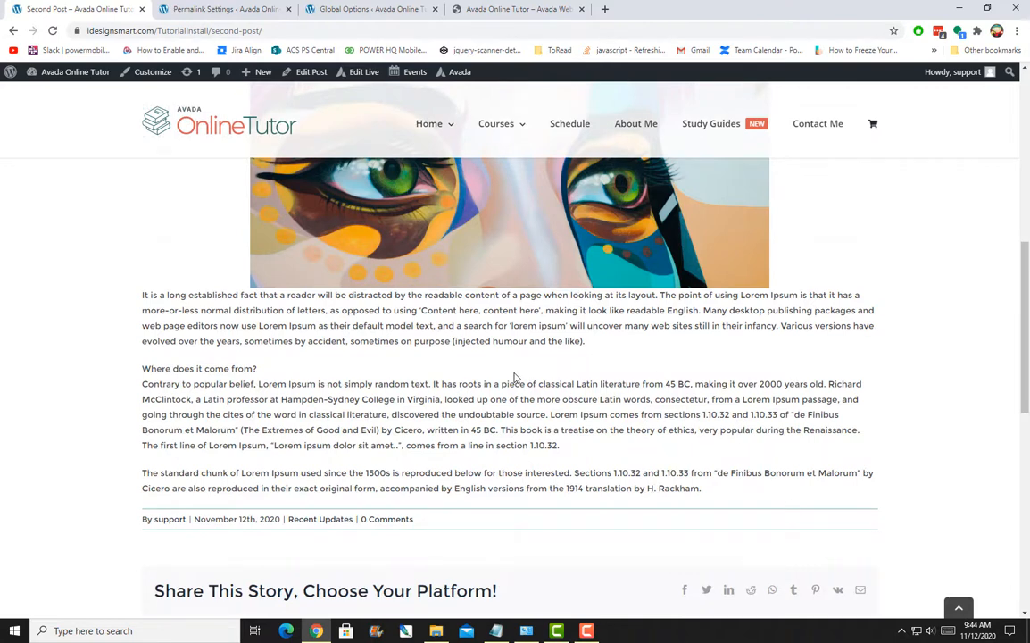
{"action": "scroll", "coordinate": [515, 377], "scroll_direction": "down", "scroll_amount": 5}
{"action": "scroll", "coordinate": [515, 378], "scroll_direction": "up", "scroll_amount": 5}
{"action": "scroll", "coordinate": [515, 377], "scroll_direction": "down", "scroll_amount": 5}
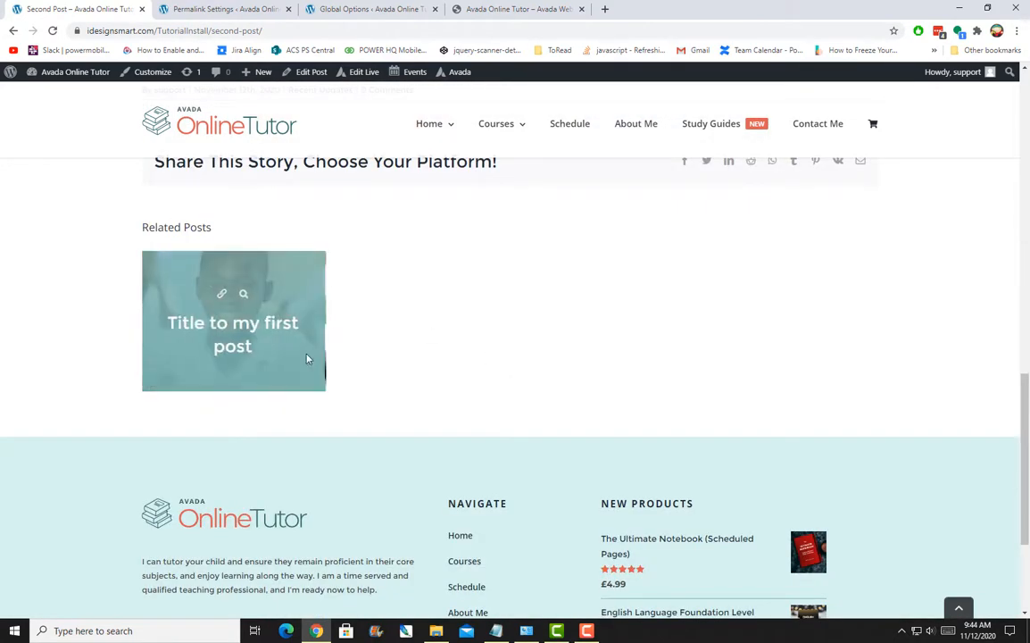
{"action": "scroll", "coordinate": [682, 368], "scroll_direction": "up", "scroll_amount": 10}
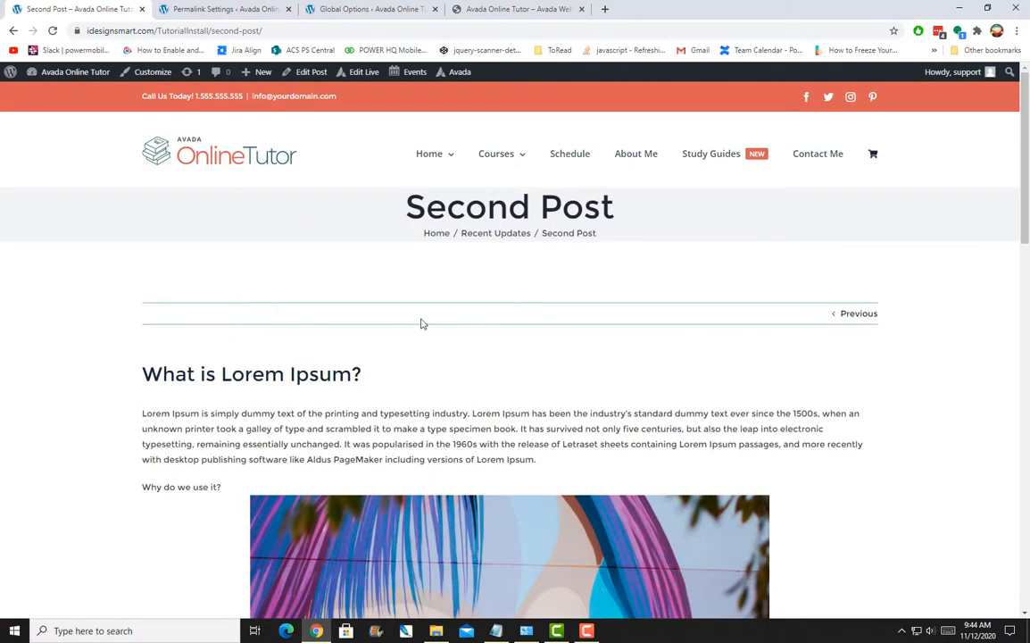
Go to the previous post on the live site and examine its post navigation, body image, share section and related posts.
{"action": "left_click", "coordinate": [862, 316]}
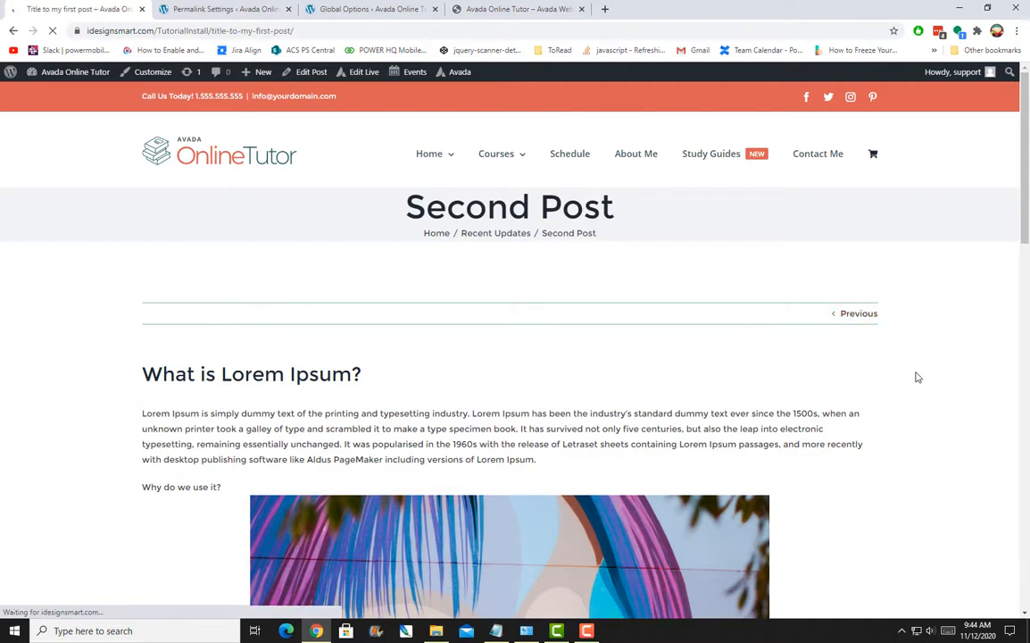
{"action": "scroll", "coordinate": [915, 374], "scroll_direction": "down", "scroll_amount": 4}
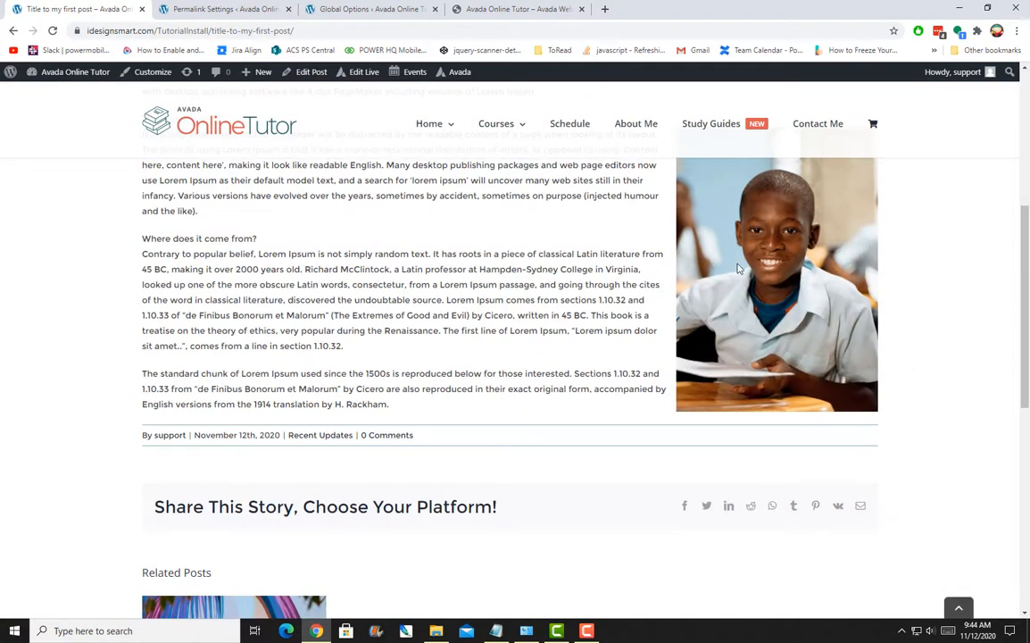
{"action": "scroll", "coordinate": [826, 293], "scroll_direction": "up", "scroll_amount": 5}
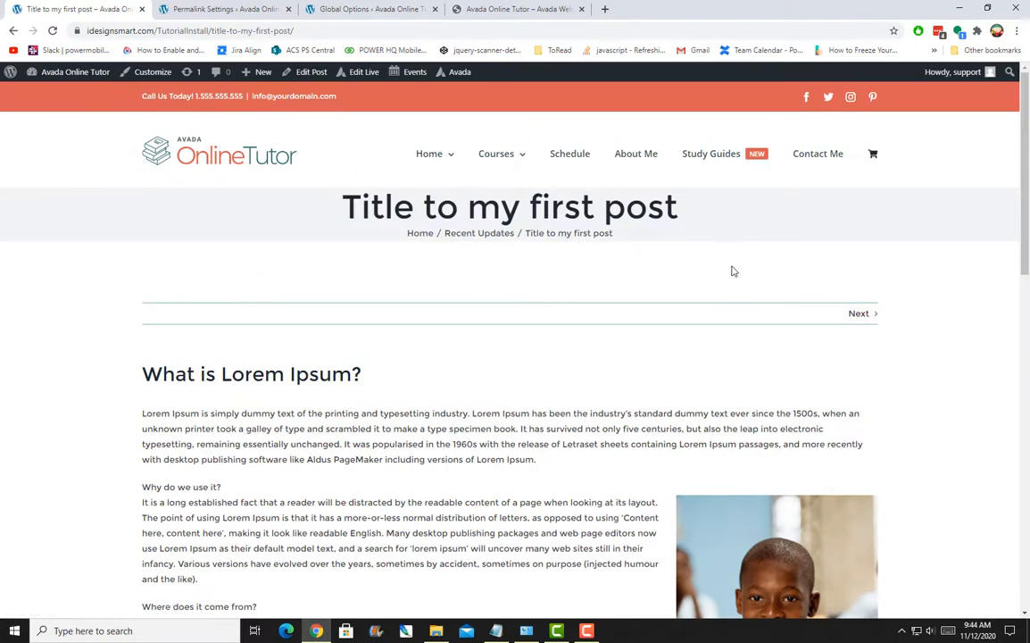
{"action": "scroll", "coordinate": [729, 271], "scroll_direction": "down", "scroll_amount": 6}
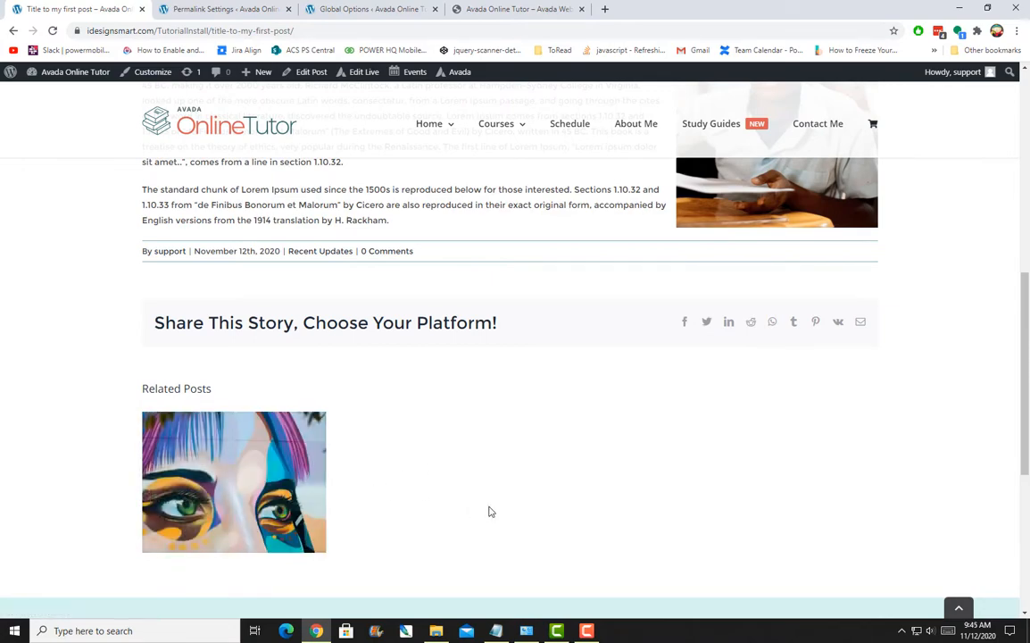
{"action": "scroll", "coordinate": [488, 512], "scroll_direction": "up", "scroll_amount": 5}
{"action": "scroll", "coordinate": [491, 505], "scroll_direction": "up", "scroll_amount": 2}
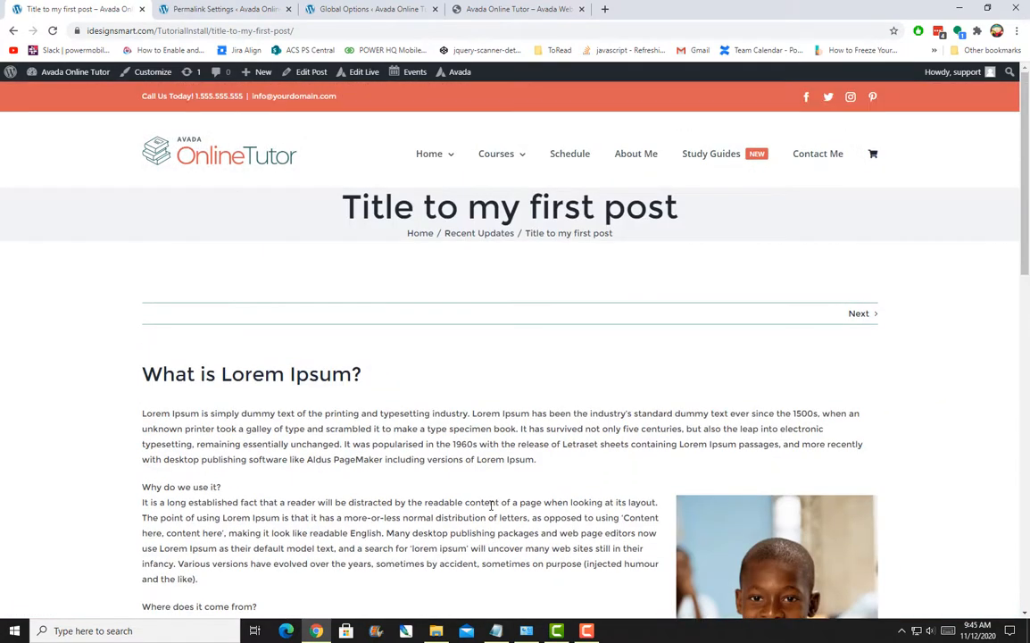
{"action": "scroll", "coordinate": [494, 505], "scroll_direction": "down", "scroll_amount": 10}
{"action": "scroll", "coordinate": [491, 505], "scroll_direction": "up", "scroll_amount": 4}
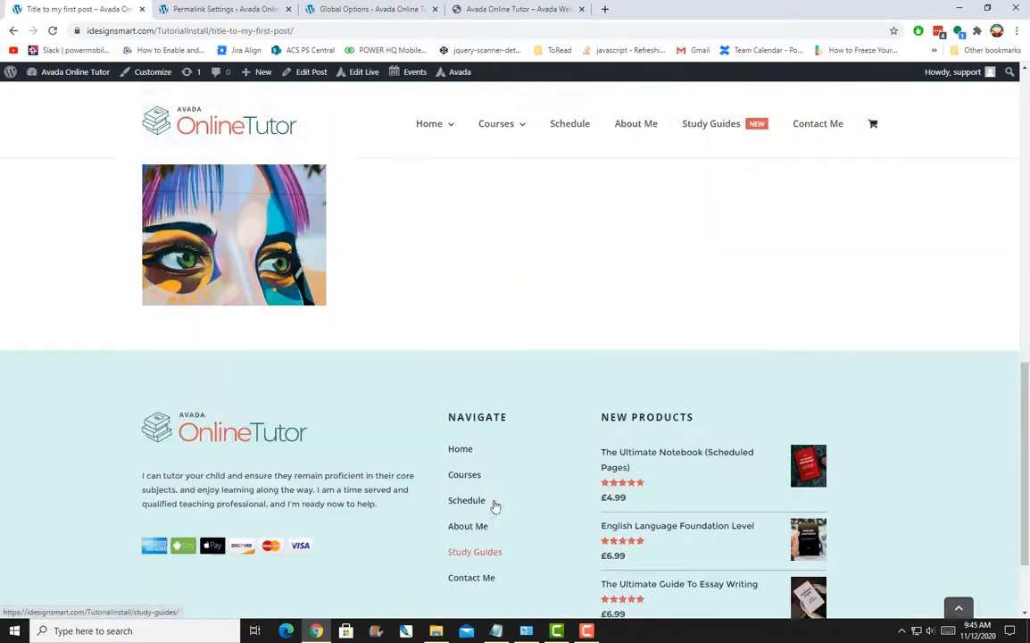
{"action": "scroll", "coordinate": [495, 506], "scroll_direction": "down", "scroll_amount": 2}
{"action": "scroll", "coordinate": [496, 506], "scroll_direction": "up", "scroll_amount": 5}
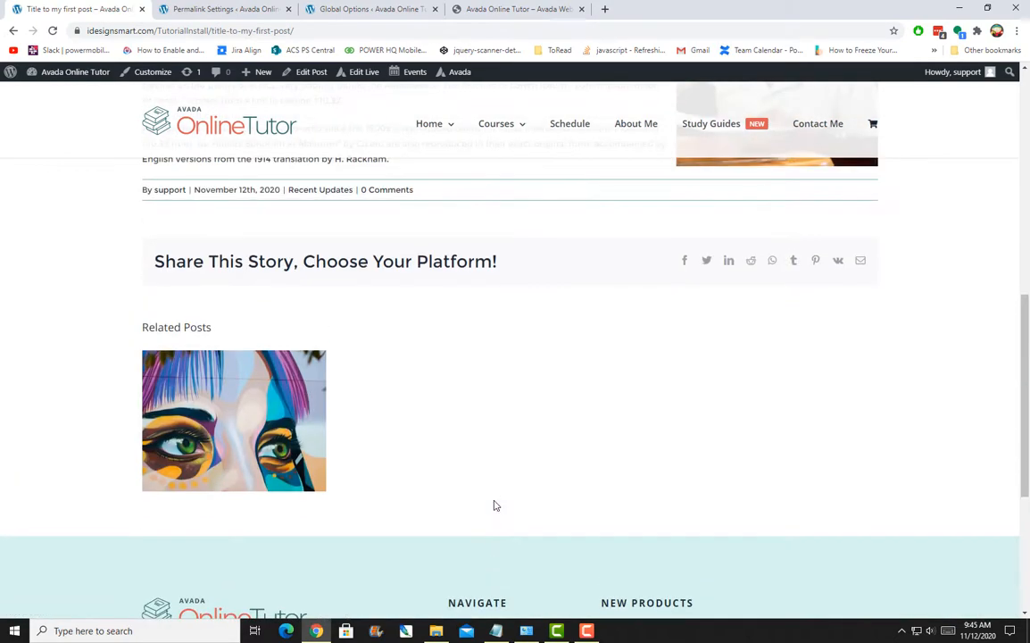
{"action": "scroll", "coordinate": [494, 502], "scroll_direction": "up", "scroll_amount": 1}
{"action": "scroll", "coordinate": [495, 501], "scroll_direction": "down", "scroll_amount": 5}
{"action": "mouse_move", "coordinate": [299, 416]}
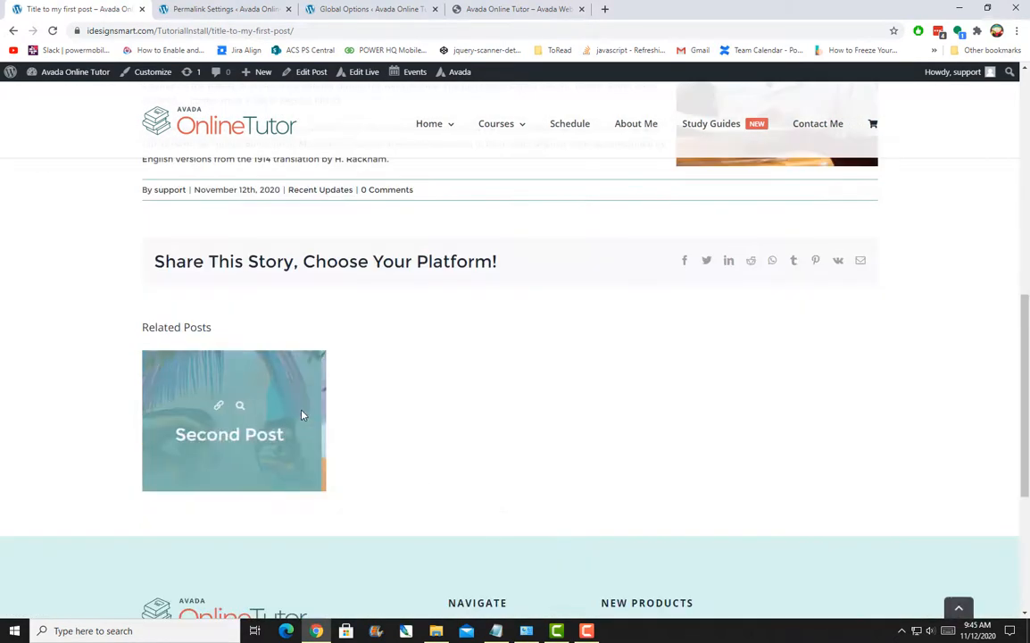
{"action": "scroll", "coordinate": [437, 409], "scroll_direction": "up", "scroll_amount": 5}
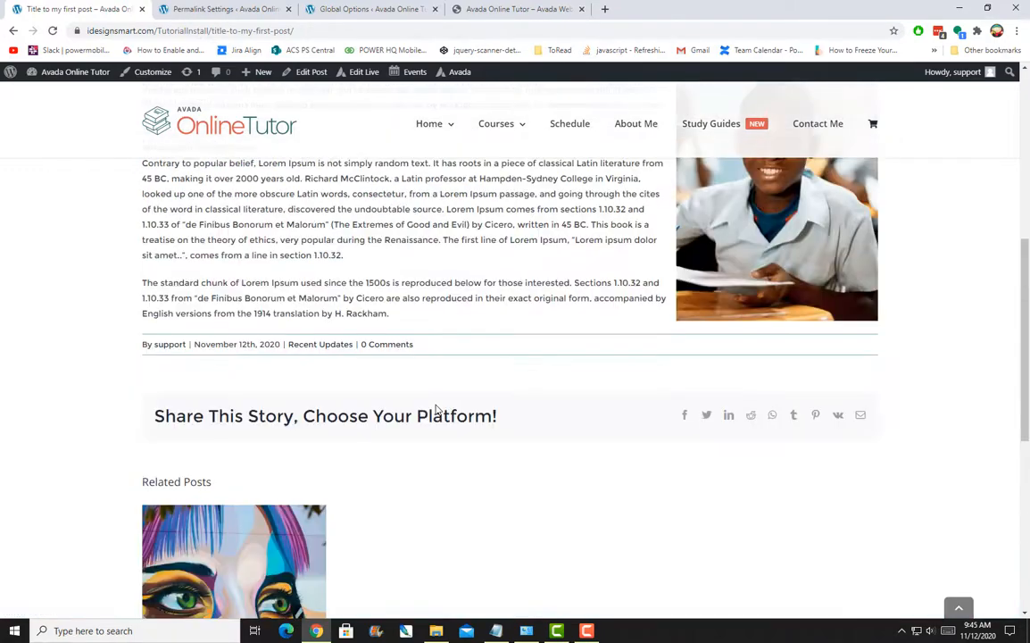
{"action": "scroll", "coordinate": [436, 410], "scroll_direction": "up", "scroll_amount": 3}
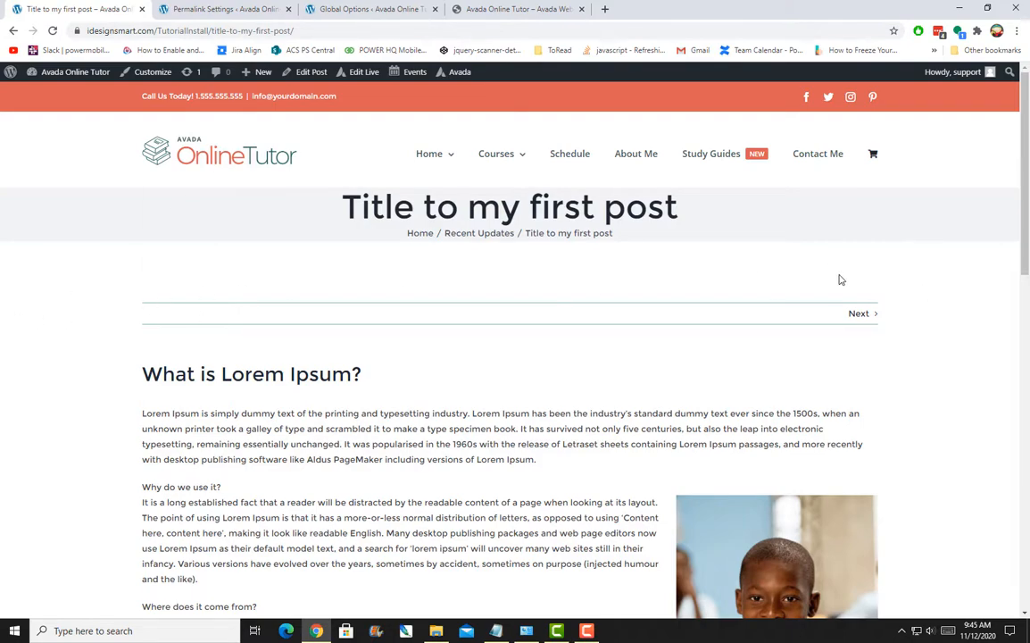
{"action": "scroll", "coordinate": [839, 279], "scroll_direction": "down", "scroll_amount": 3}
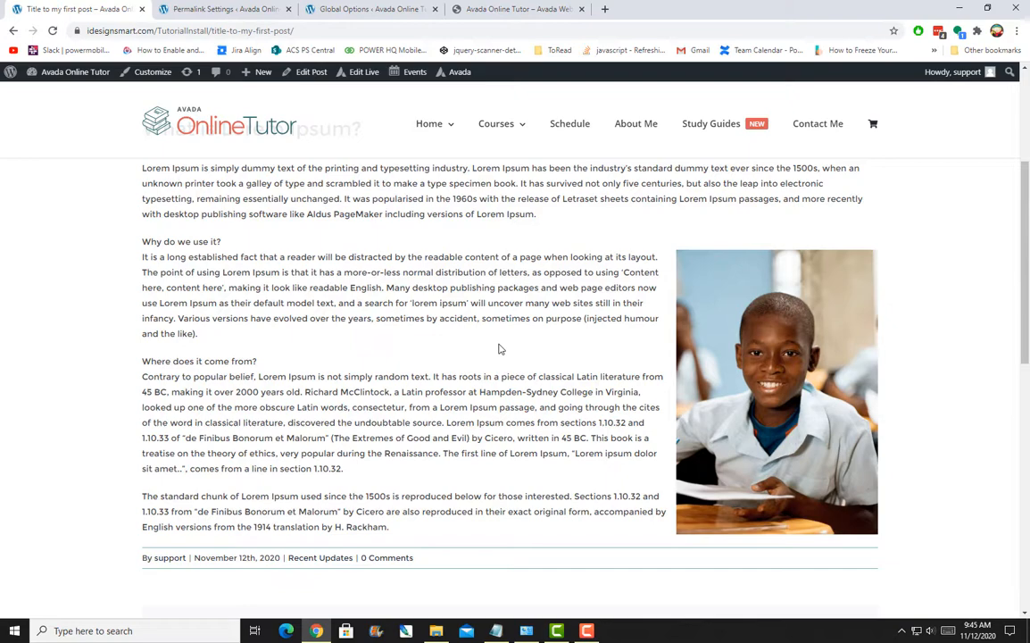
{"action": "scroll", "coordinate": [486, 346], "scroll_direction": "up", "scroll_amount": 3}
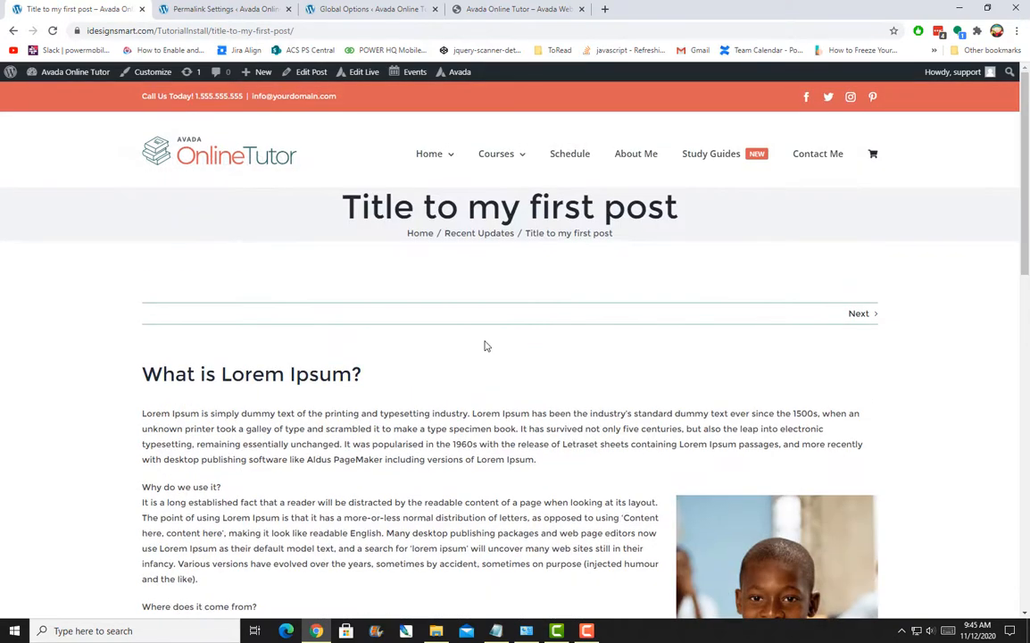
{"action": "scroll", "coordinate": [484, 345], "scroll_direction": "down", "scroll_amount": 3}
{"action": "scroll", "coordinate": [485, 345], "scroll_direction": "down", "scroll_amount": 2}
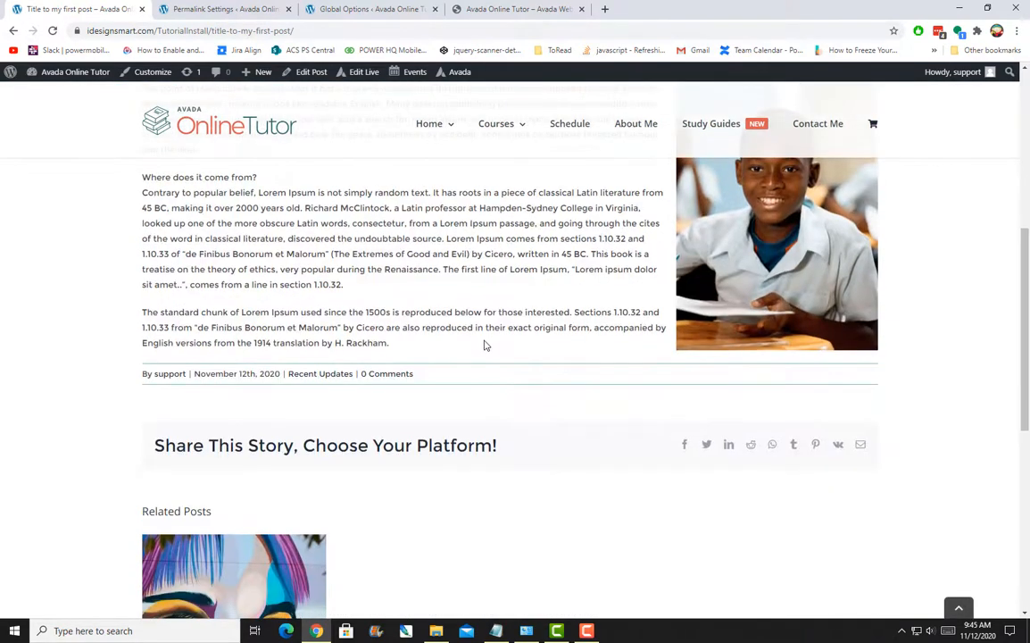
{"action": "scroll", "coordinate": [484, 345], "scroll_direction": "up", "scroll_amount": 4}
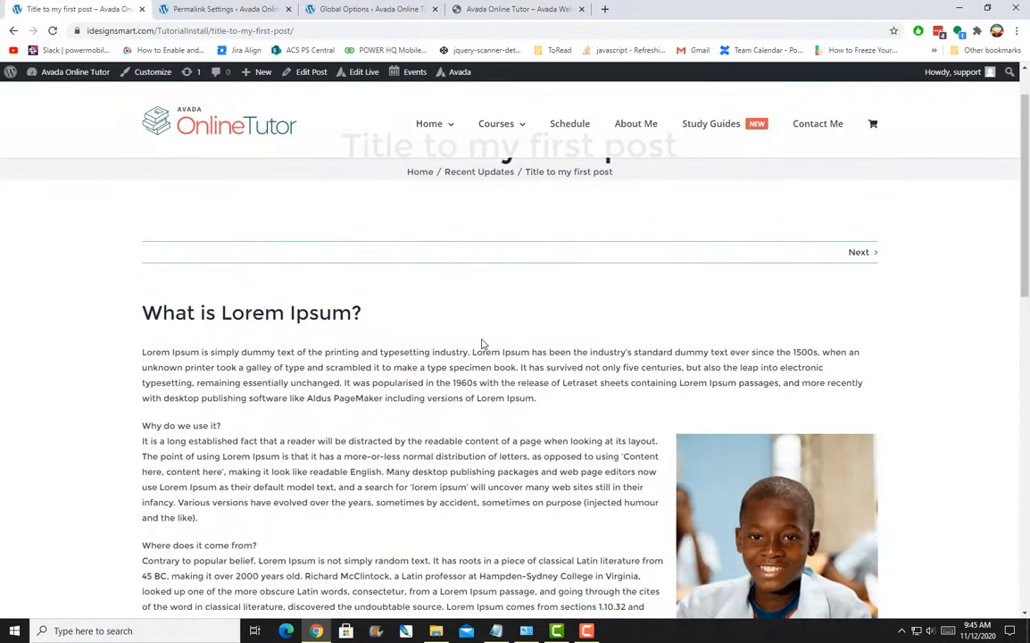
{"action": "scroll", "coordinate": [482, 343], "scroll_direction": "up", "scroll_amount": 1}
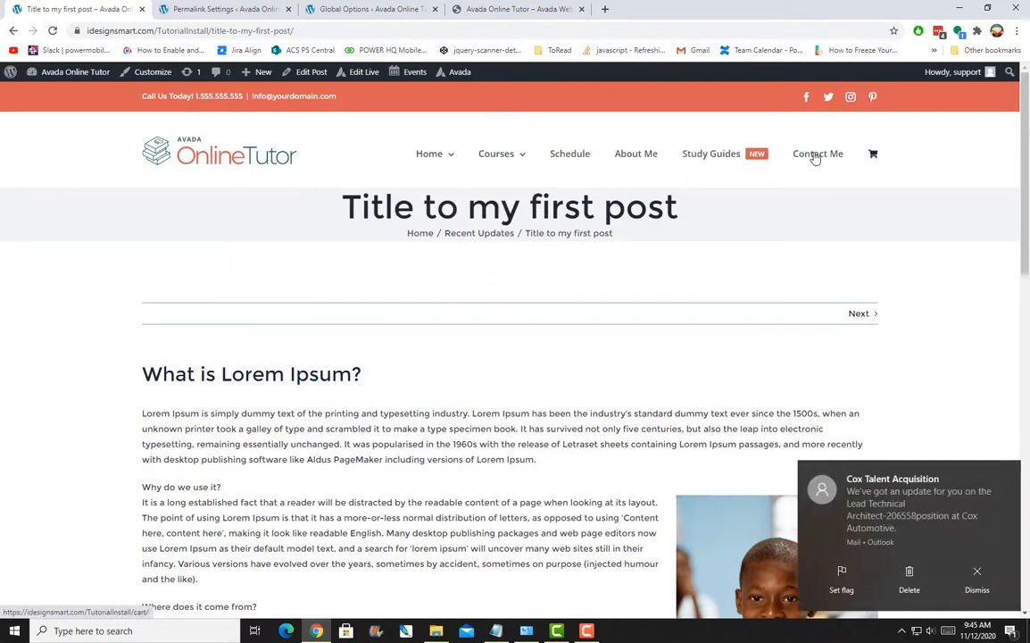
{"action": "left_click", "coordinate": [975, 573]}
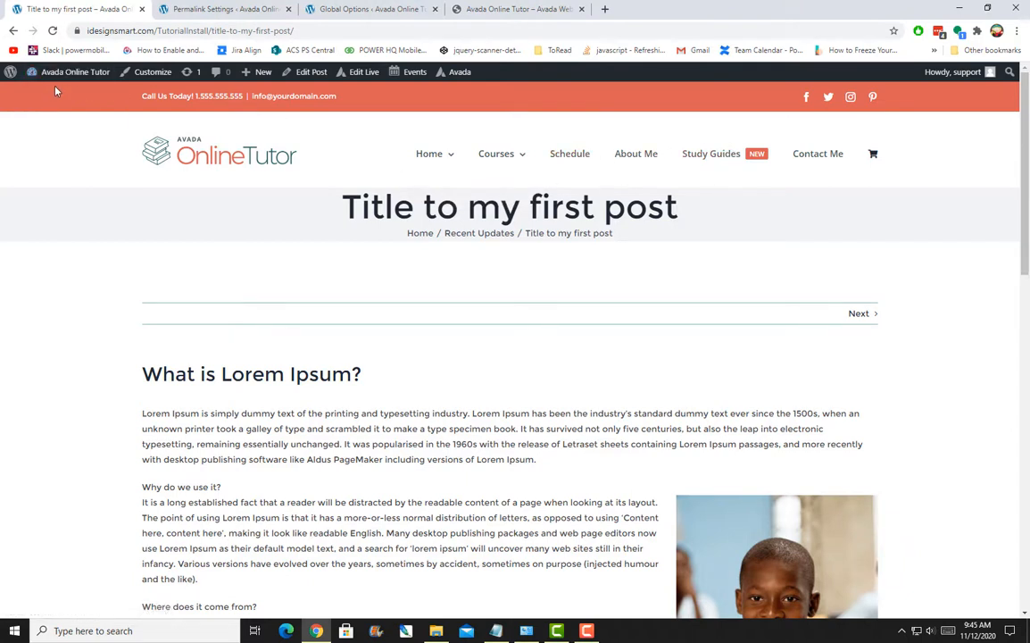
Return to the site's admin area and add the Recent Updates category to the Online Tutor Main Menu.
{"action": "mouse_move", "coordinate": [54, 74]}
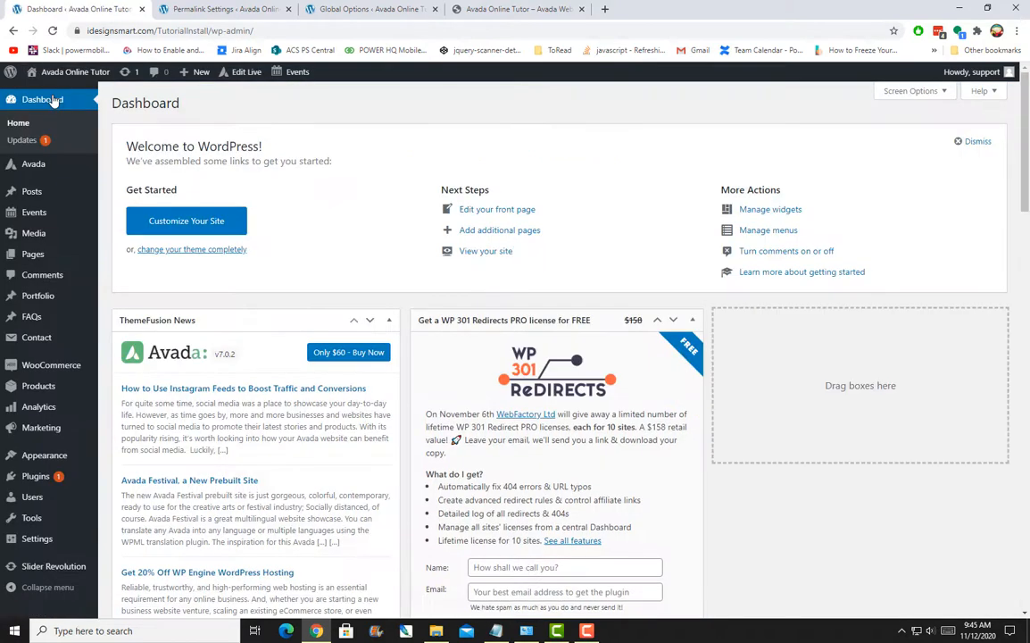
{"action": "mouse_move", "coordinate": [39, 456]}
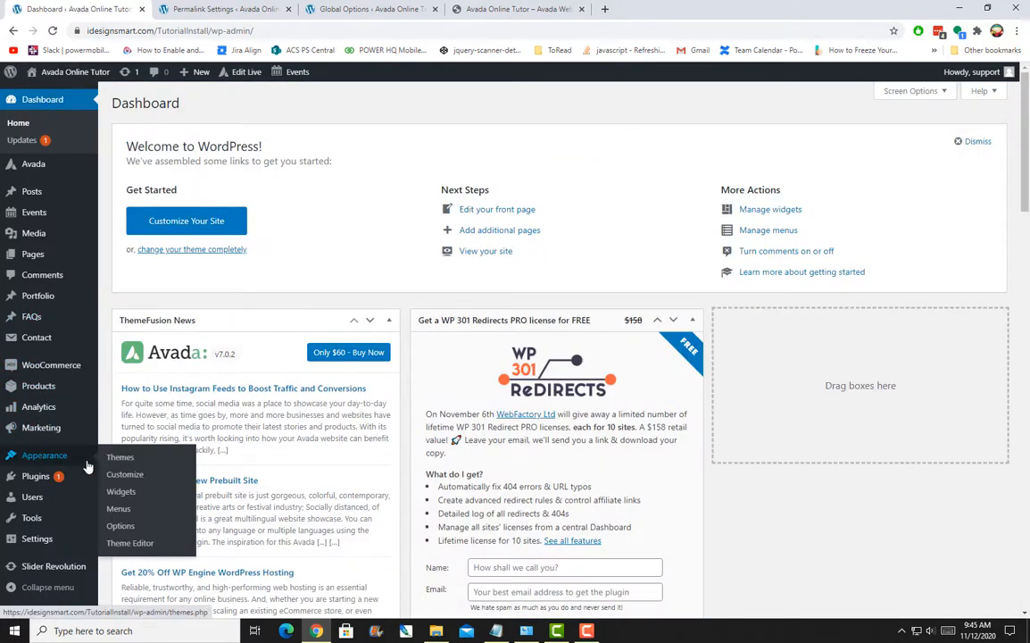
{"action": "left_click", "coordinate": [115, 511]}
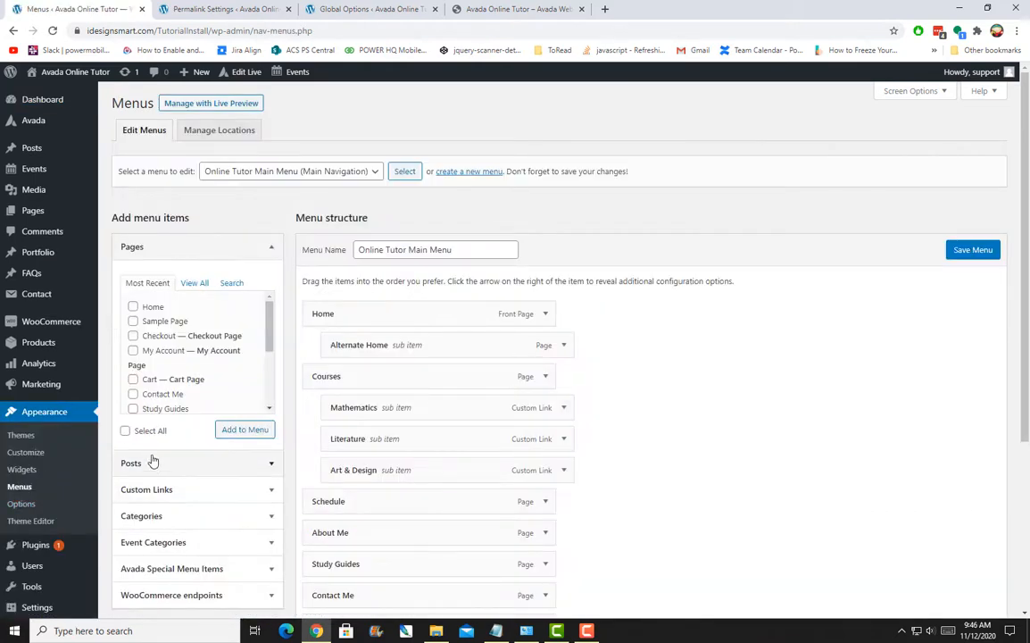
{"action": "scroll", "coordinate": [386, 430], "scroll_direction": "down", "scroll_amount": 3}
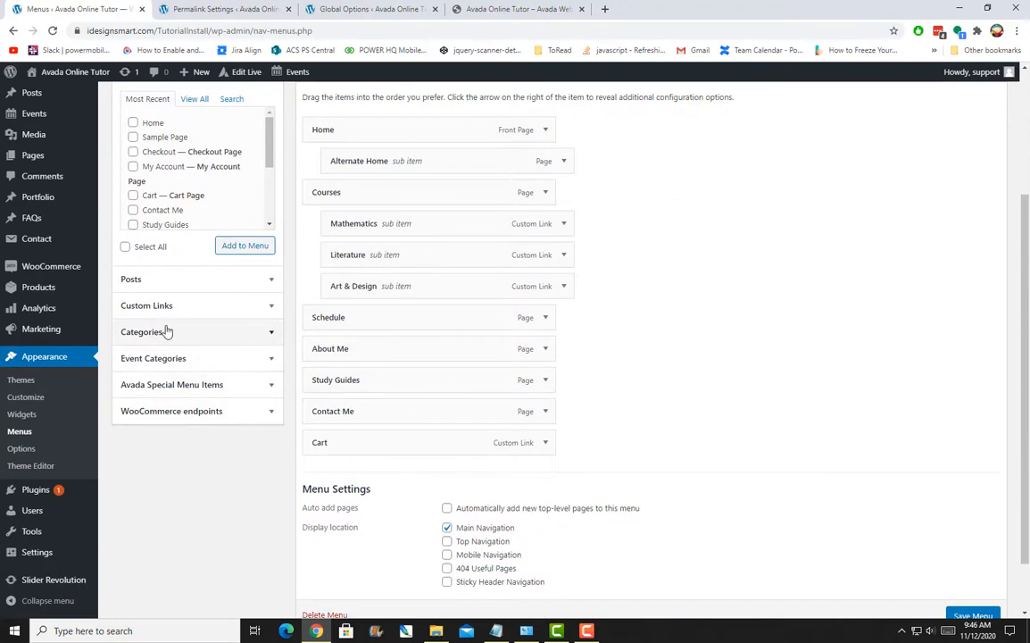
{"action": "left_click", "coordinate": [167, 331]}
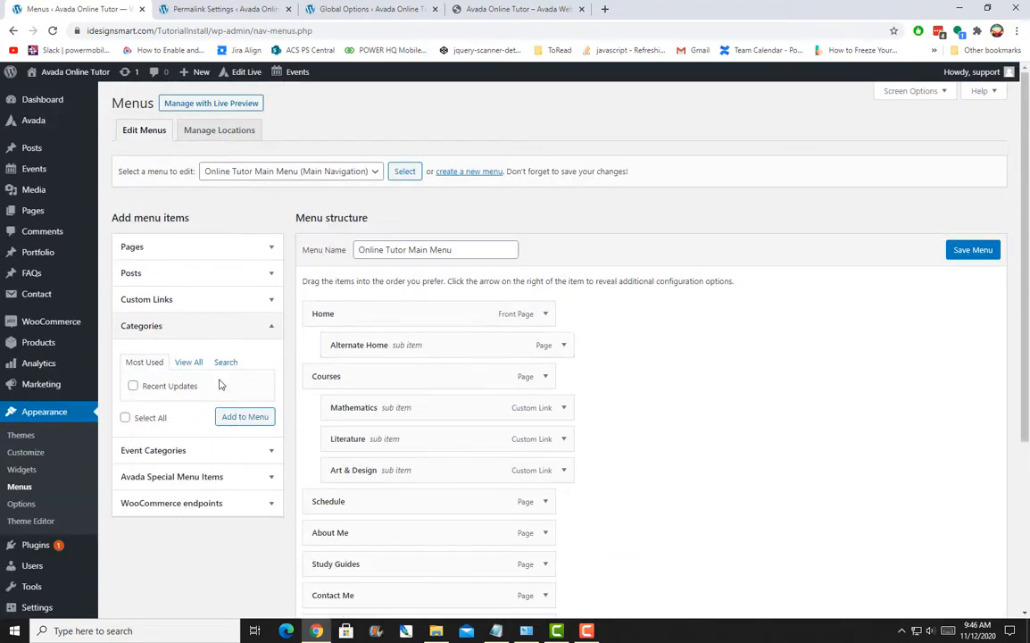
{"action": "left_click", "coordinate": [179, 363]}
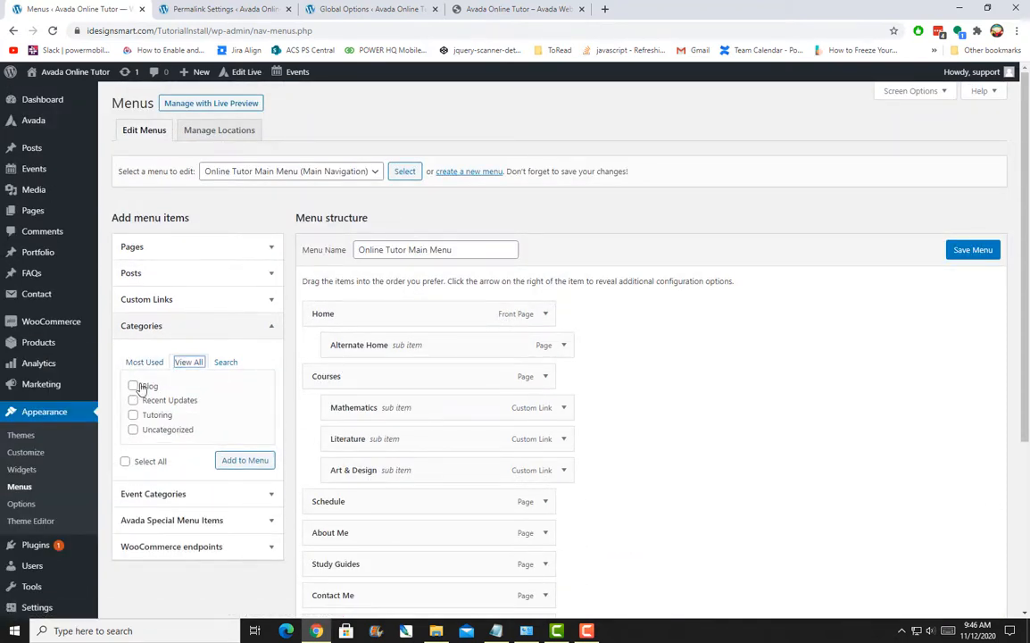
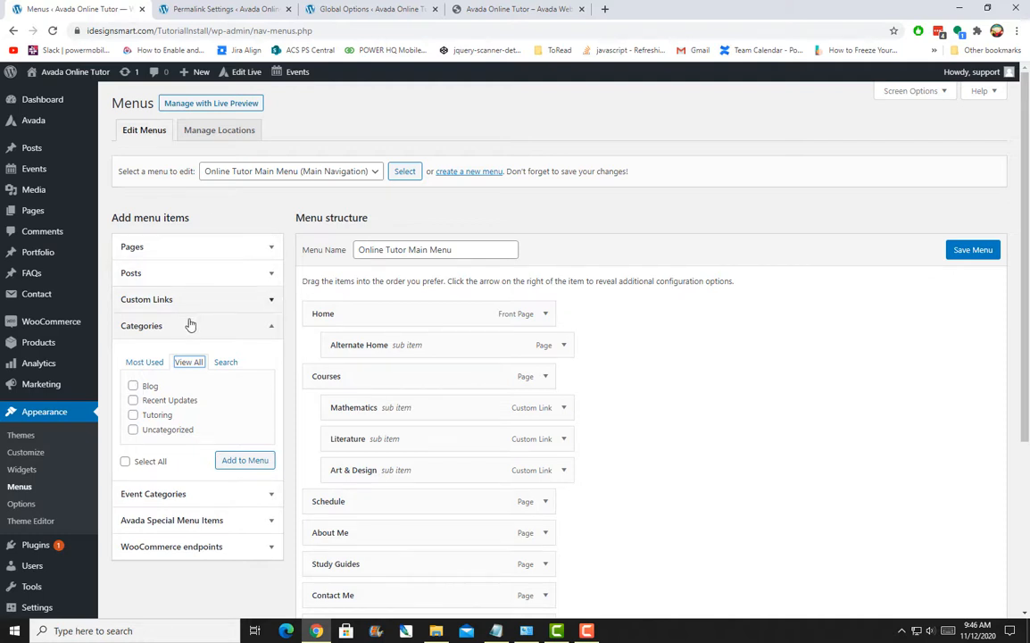
{"action": "left_click", "coordinate": [133, 400]}
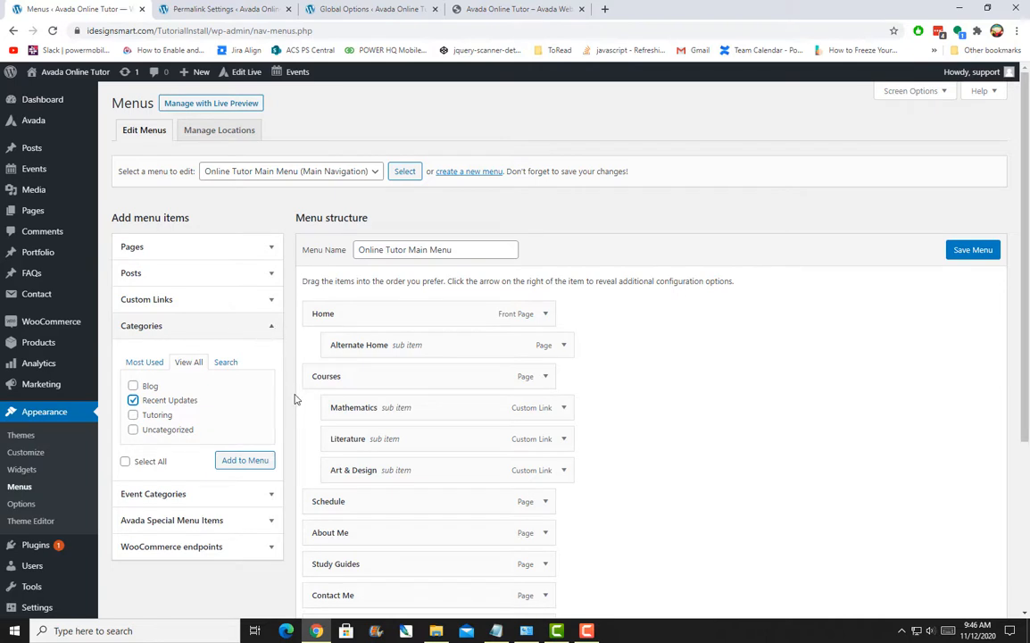
{"action": "left_click", "coordinate": [264, 466]}
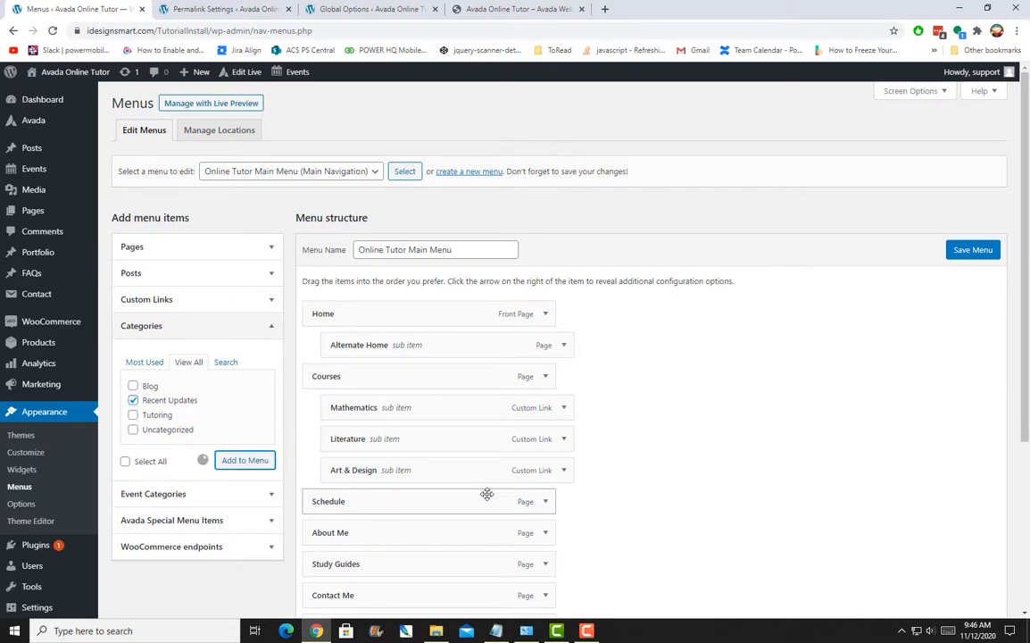
Set the navigation label of the Recent Updates menu item to Articles.
{"action": "scroll", "coordinate": [636, 494], "scroll_direction": "down", "scroll_amount": 5}
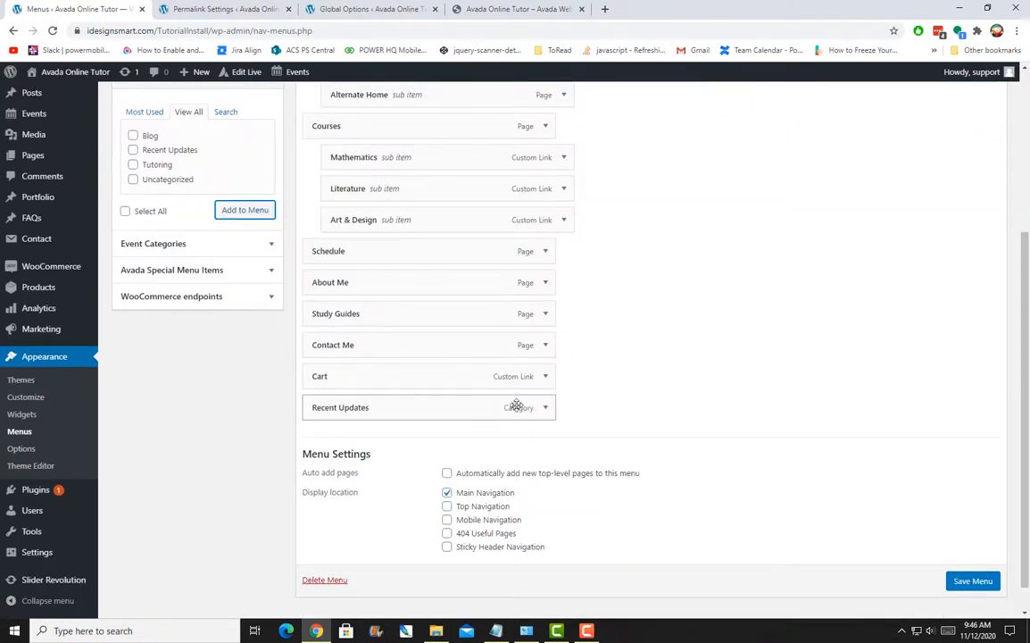
{"action": "left_click", "coordinate": [545, 410]}
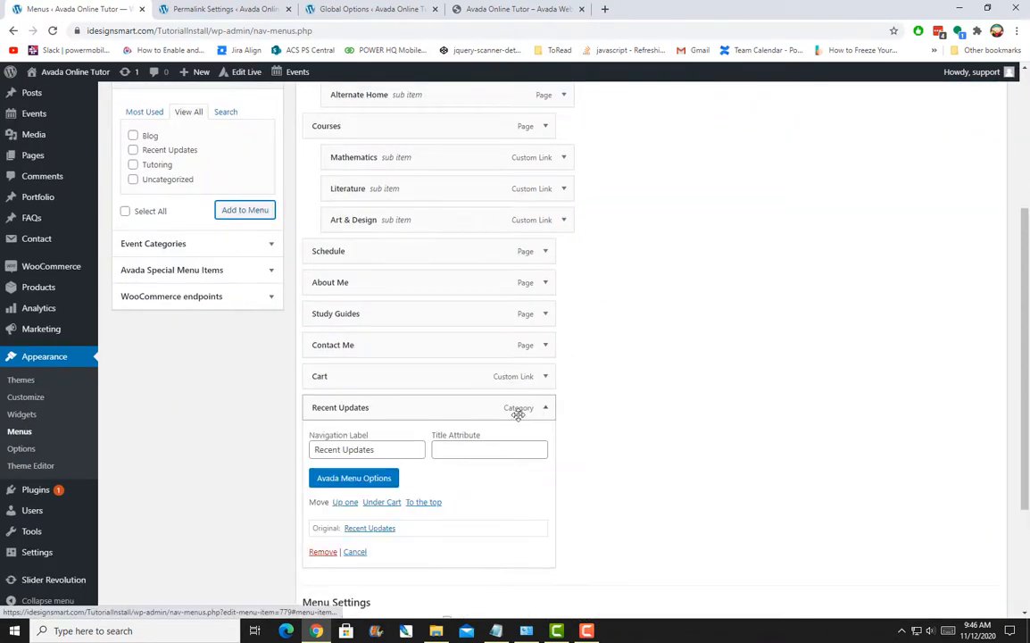
{"action": "left_click_drag", "start_coordinate": [386, 451], "coordinate": [260, 447]}
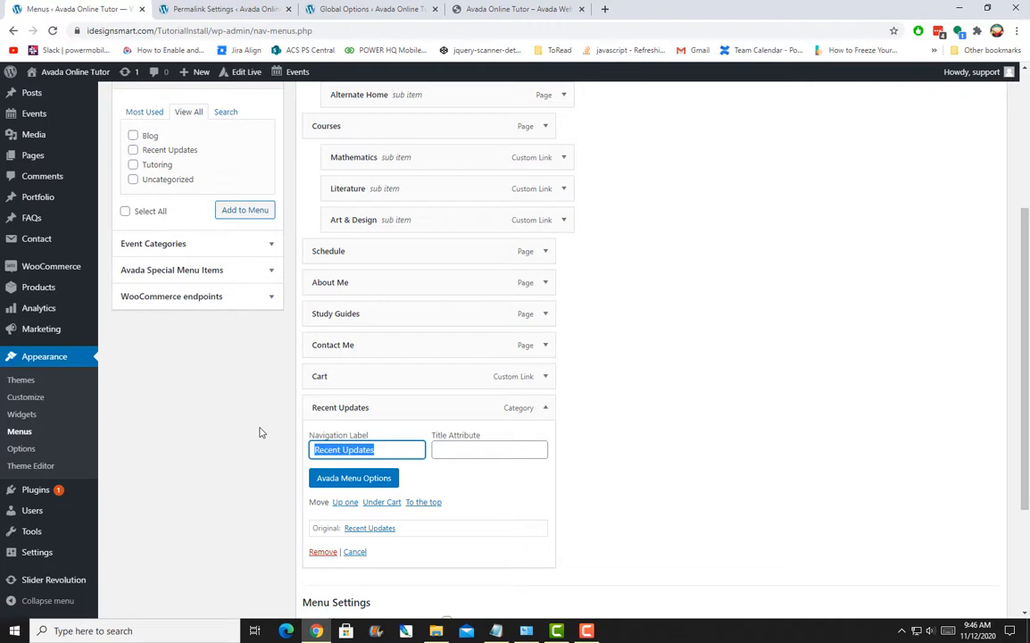
{"action": "type", "text": "Articles"}
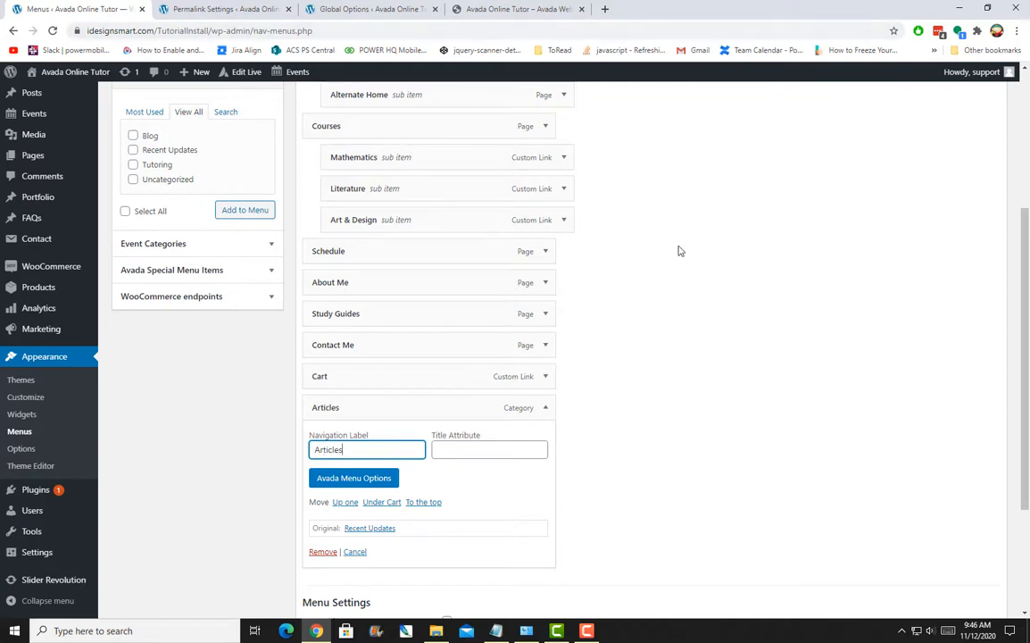
Save the Online Tutor Main Menu with its new Articles item.
{"action": "left_click", "coordinate": [702, 311]}
{"action": "scroll", "coordinate": [705, 348], "scroll_direction": "down", "scroll_amount": 2}
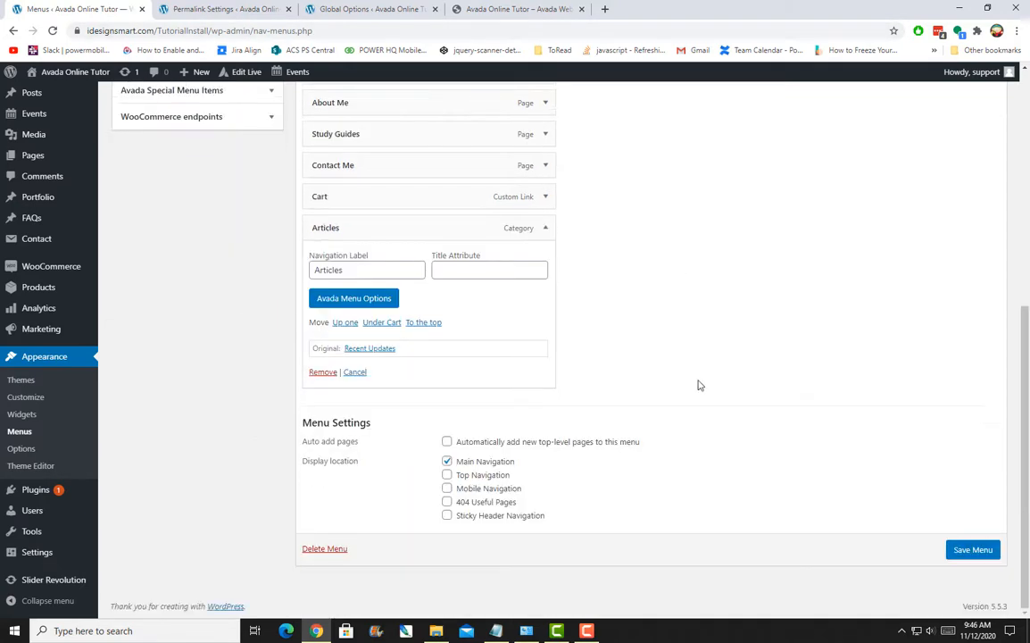
{"action": "left_click", "coordinate": [982, 550]}
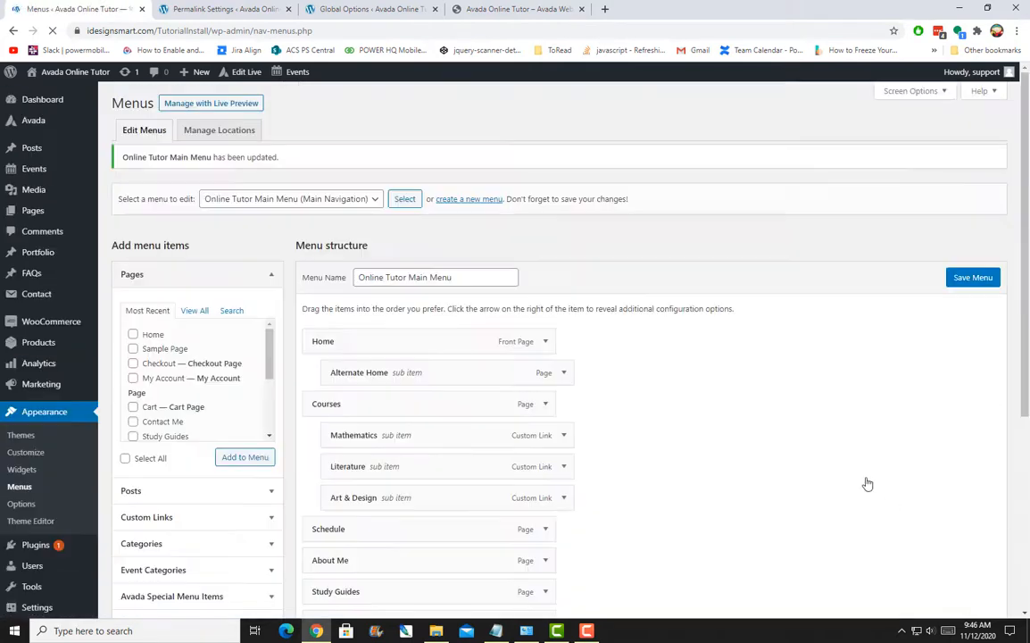
Close the Permalink Settings page and visit the site's live home page to check the Articles item in the main menu.
{"action": "left_click", "coordinate": [214, 9]}
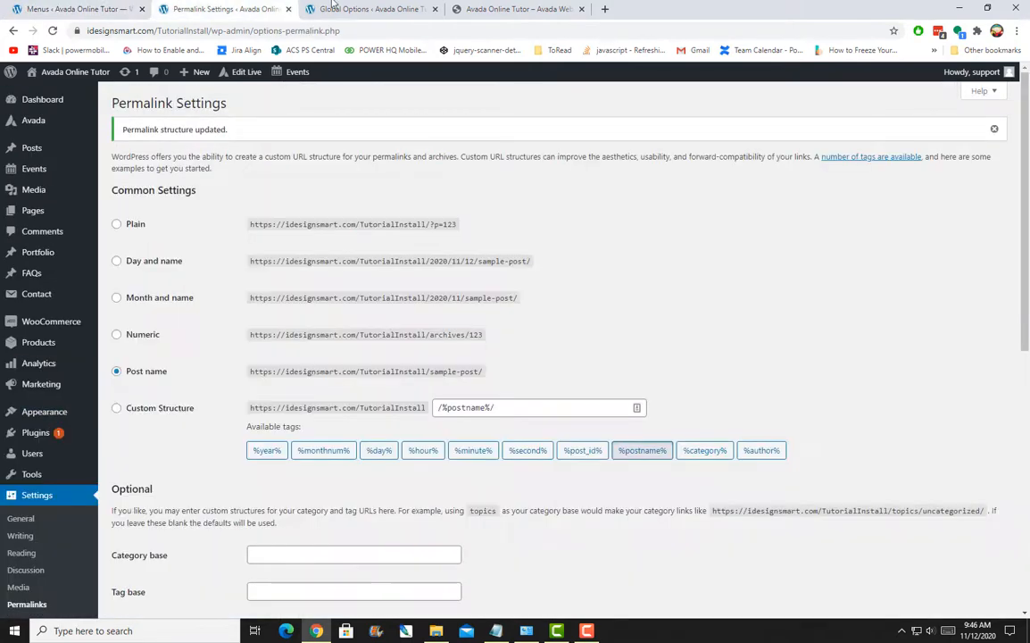
{"action": "left_click", "coordinate": [398, 8]}
{"action": "left_click", "coordinate": [287, 8]}
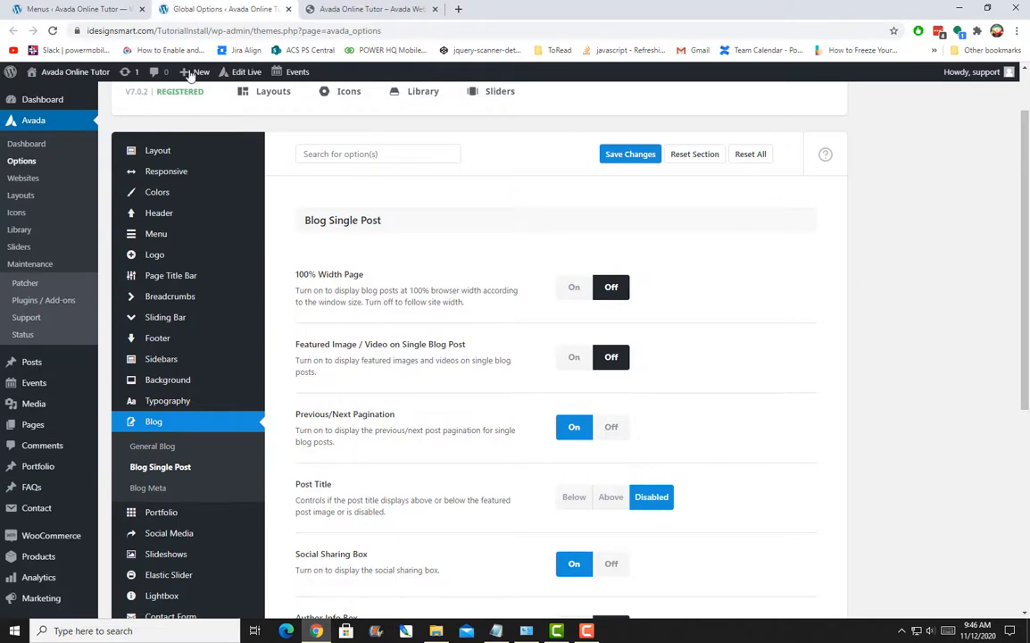
{"action": "mouse_move", "coordinate": [69, 73]}
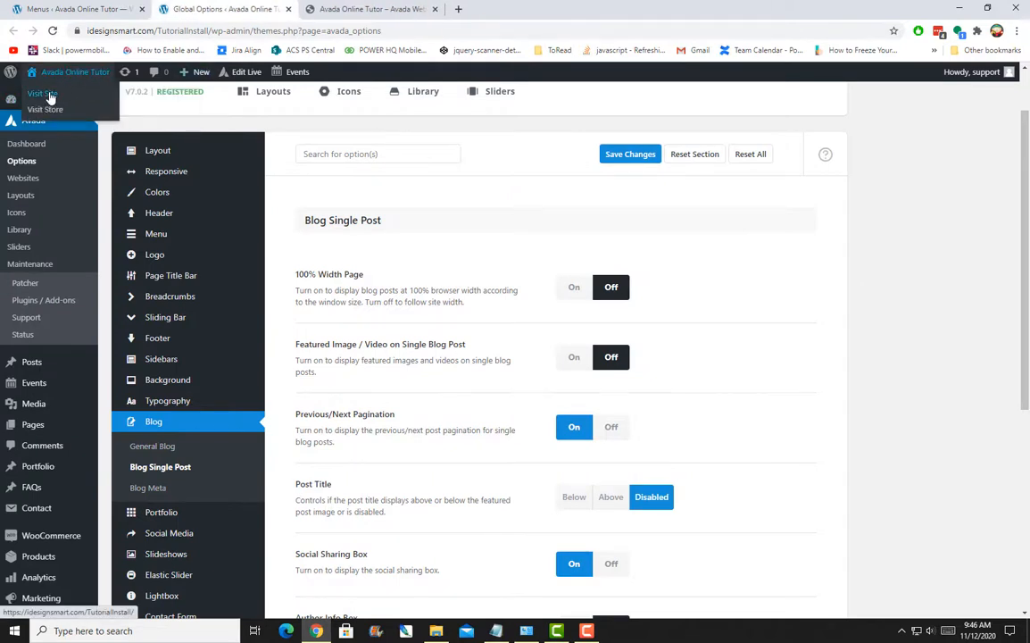
{"action": "left_click", "coordinate": [53, 93]}
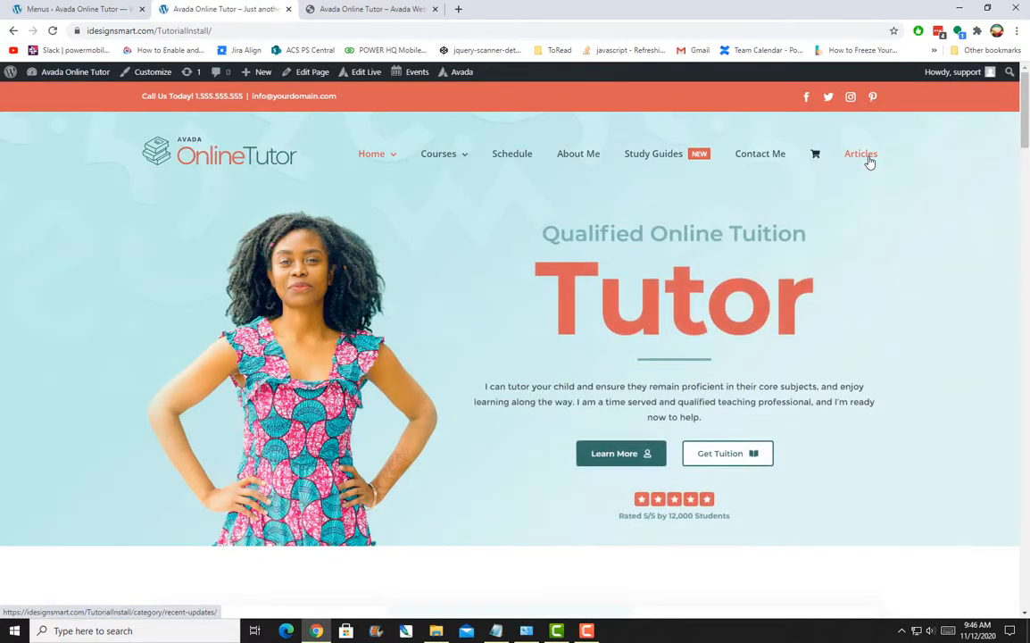
{"action": "scroll", "coordinate": [865, 163], "scroll_direction": "down", "scroll_amount": 4}
{"action": "scroll", "coordinate": [865, 163], "scroll_direction": "up", "scroll_amount": 4}
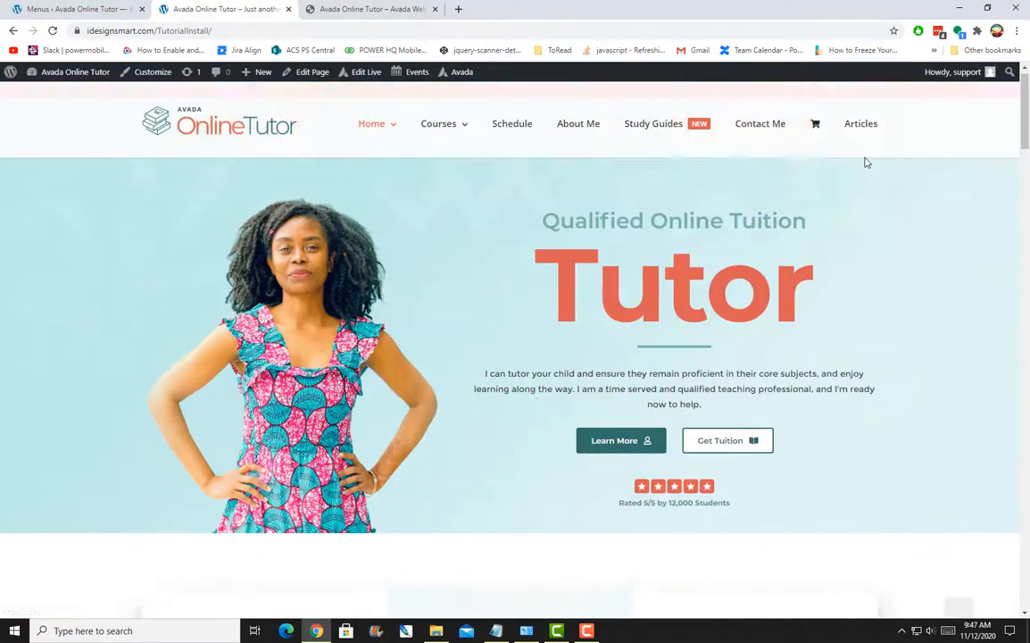
Open the Articles page from the site's main menu and examine how both posts' images, titles, excerpts and meta details are listed.
{"action": "left_click", "coordinate": [861, 154]}
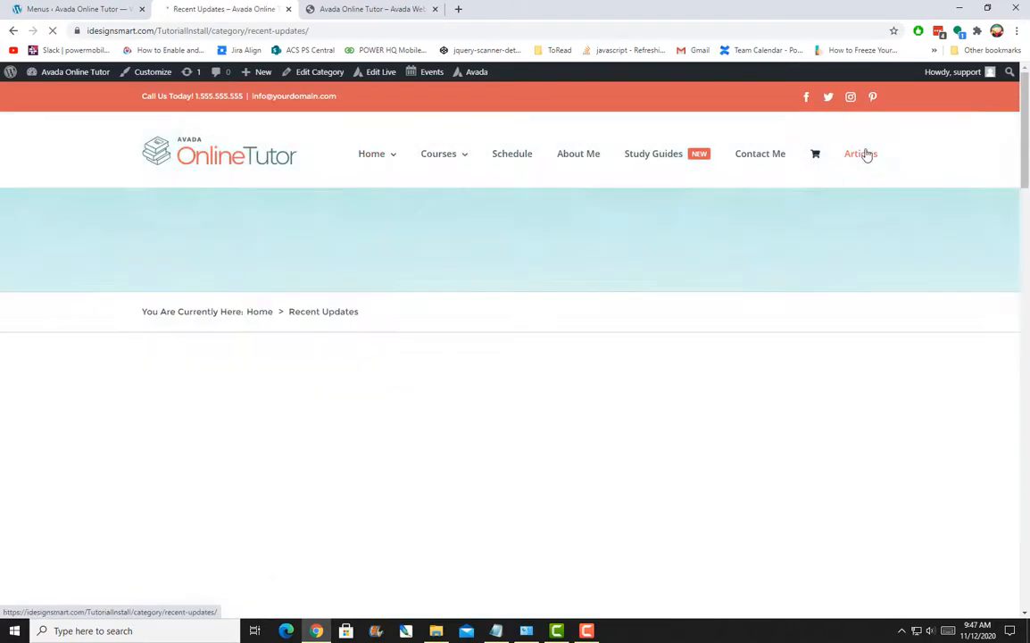
{"action": "scroll", "coordinate": [887, 198], "scroll_direction": "down", "scroll_amount": 6}
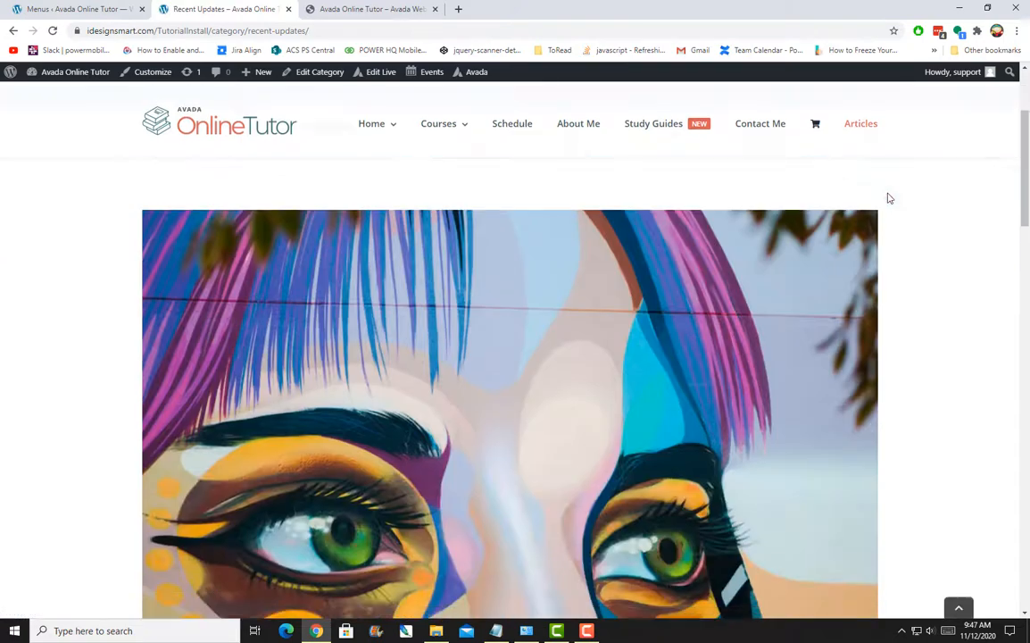
{"action": "scroll", "coordinate": [887, 197], "scroll_direction": "down", "scroll_amount": 8}
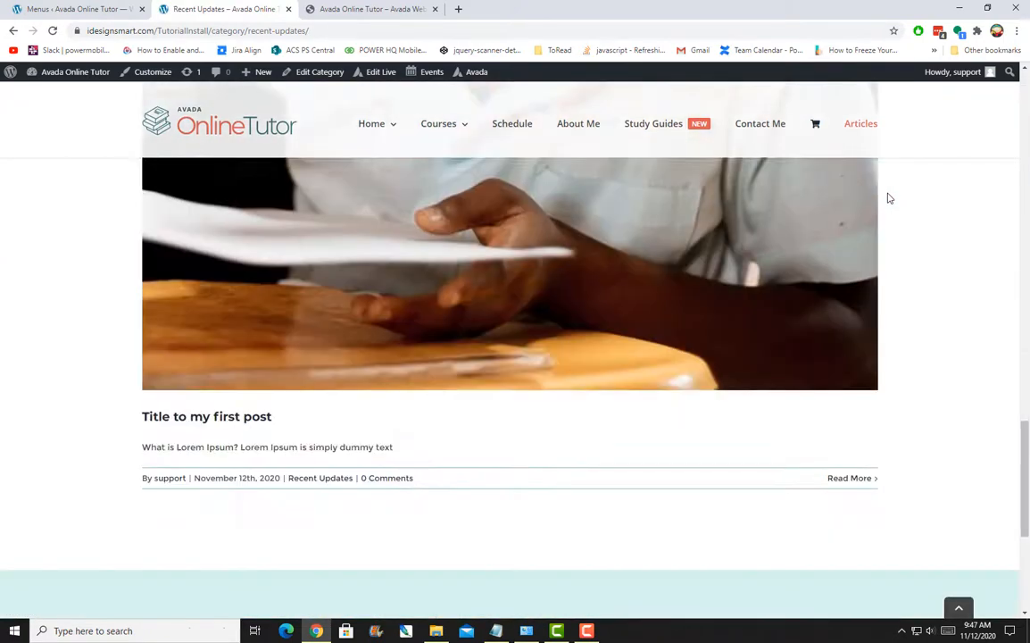
{"action": "scroll", "coordinate": [887, 197], "scroll_direction": "up", "scroll_amount": 7}
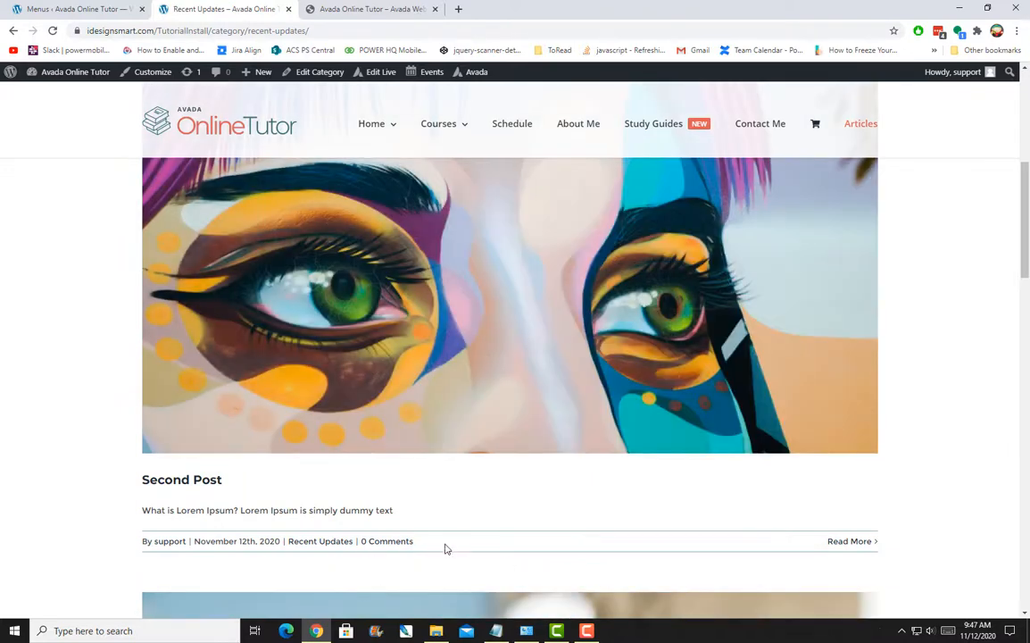
{"action": "scroll", "coordinate": [501, 514], "scroll_direction": "down", "scroll_amount": 1}
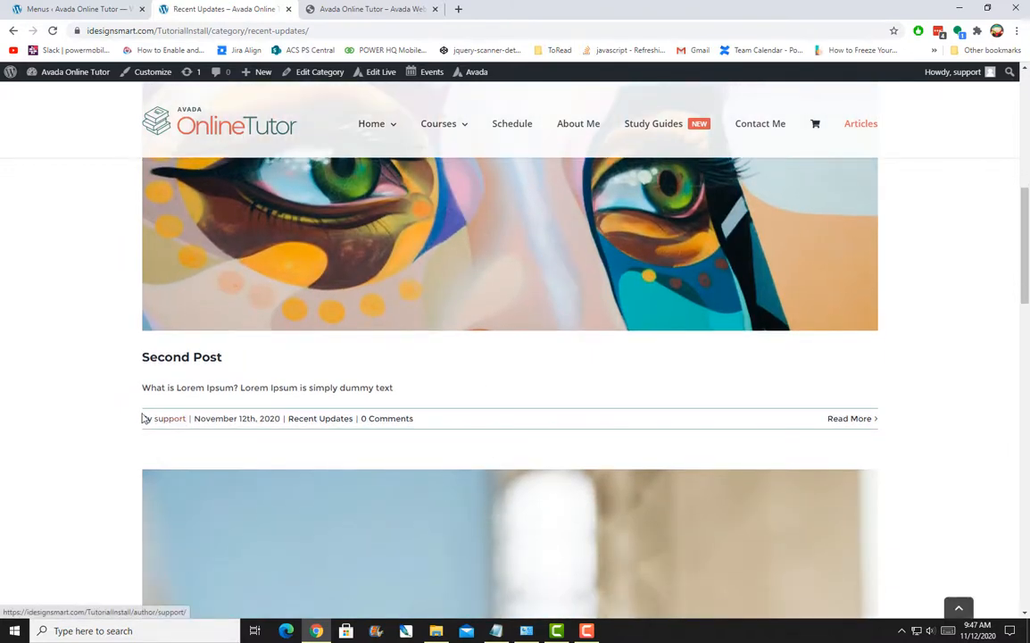
{"action": "scroll", "coordinate": [601, 411], "scroll_direction": "down", "scroll_amount": 5}
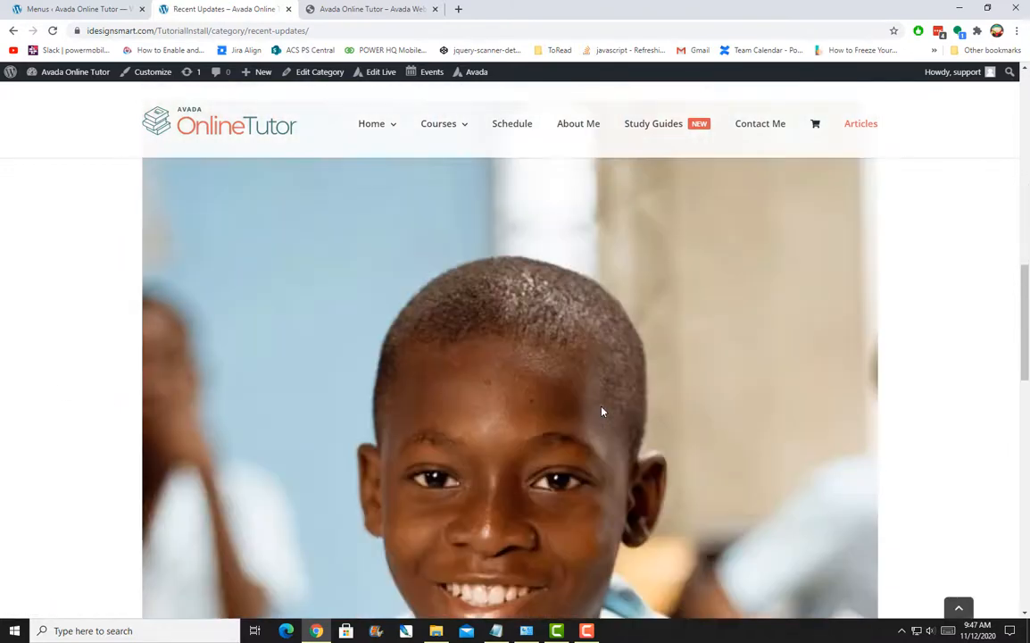
{"action": "scroll", "coordinate": [600, 410], "scroll_direction": "up", "scroll_amount": 15}
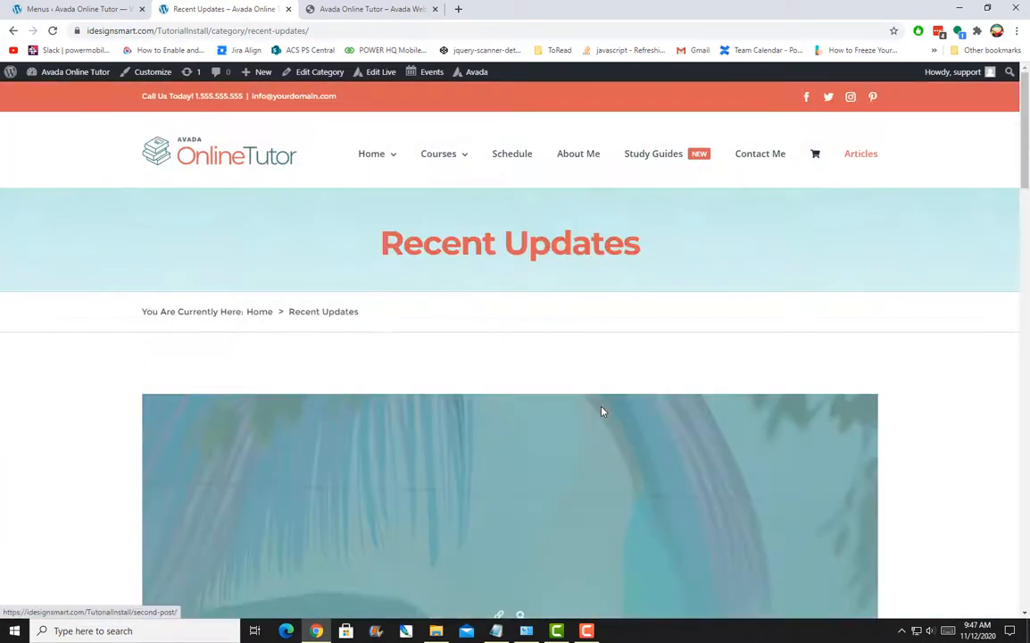
{"action": "scroll", "coordinate": [601, 410], "scroll_direction": "down", "scroll_amount": 10}
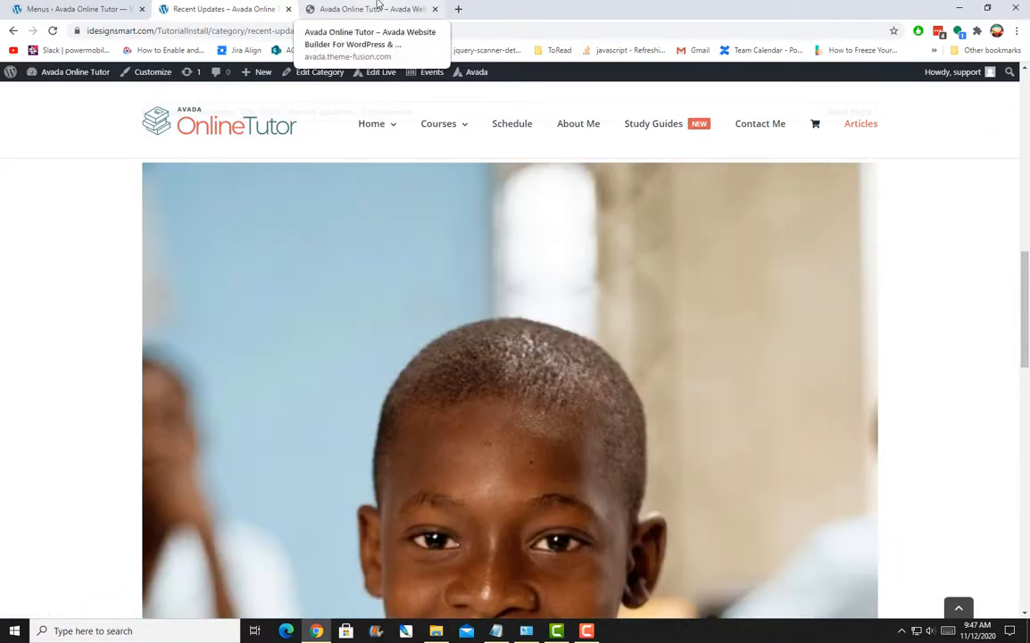
Open the site's dashboard in a separate browser tab, keeping the Recent Updates page open, and go to the Avada global options.
{"action": "left_click", "coordinate": [378, 8]}
{"action": "left_click", "coordinate": [164, 7]}
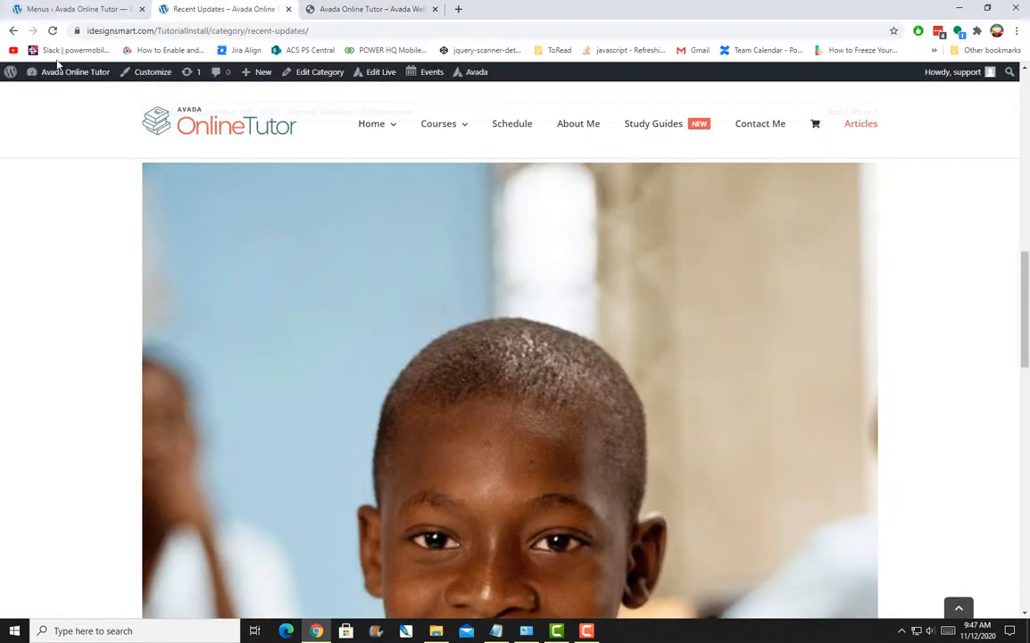
{"action": "mouse_move", "coordinate": [65, 77]}
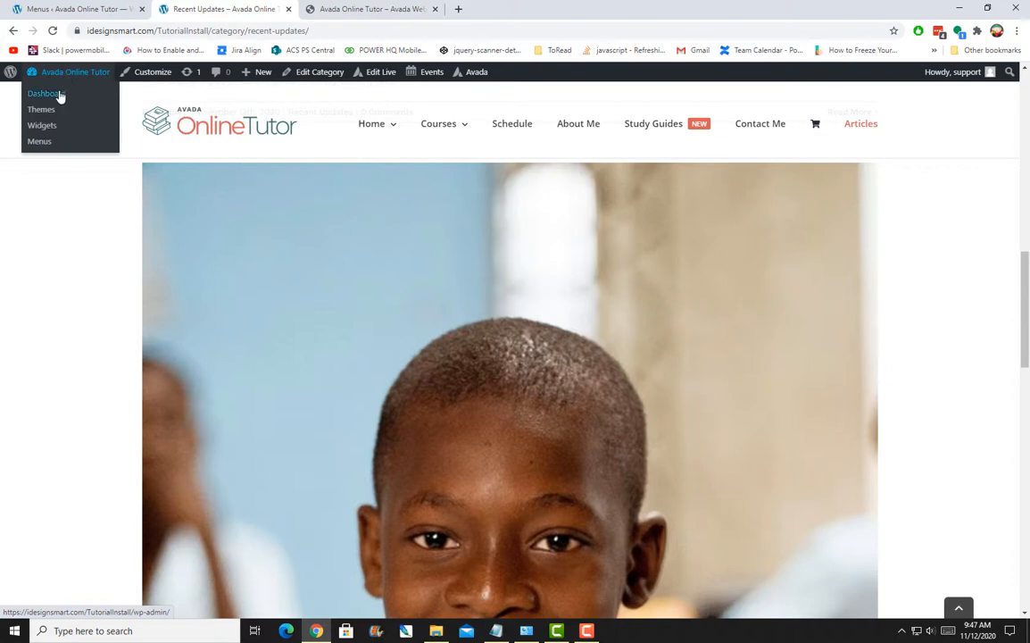
{"action": "right_click", "coordinate": [59, 96]}
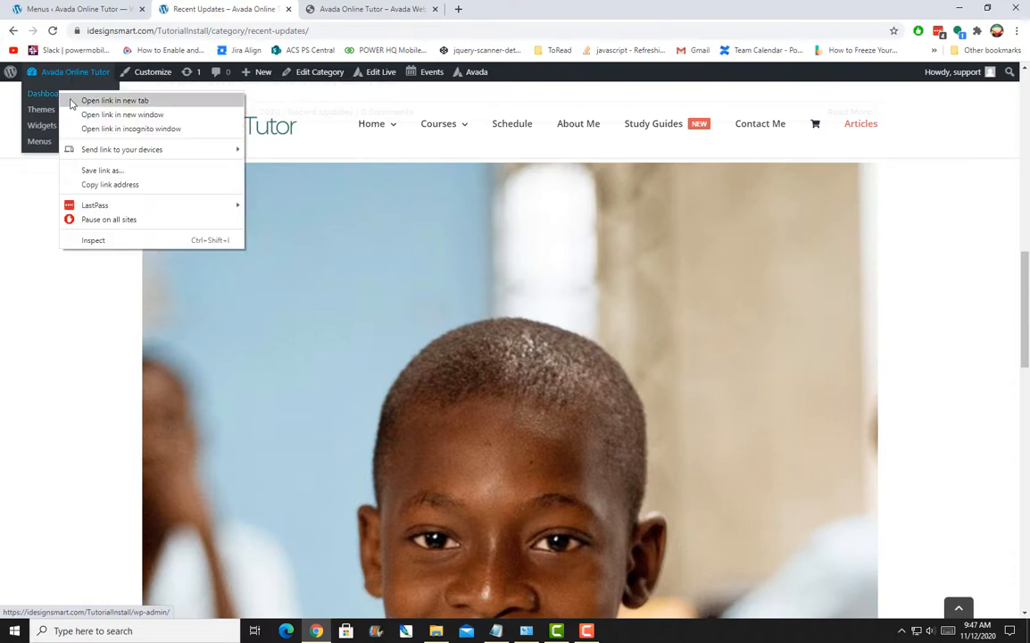
{"action": "left_click", "coordinate": [71, 99]}
{"action": "left_click", "coordinate": [363, 5]}
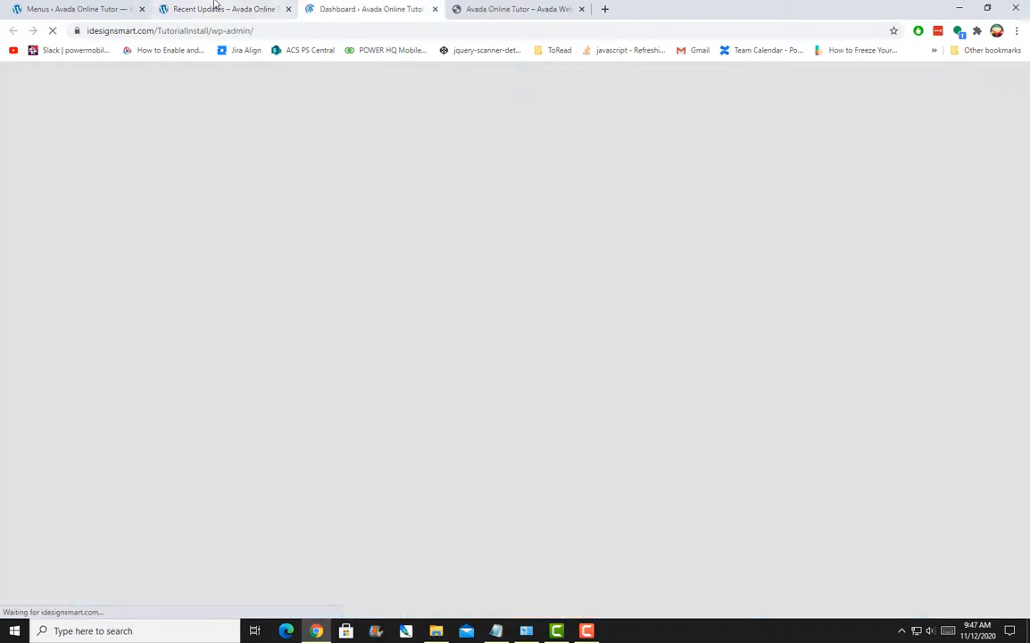
{"action": "left_click", "coordinate": [217, 8]}
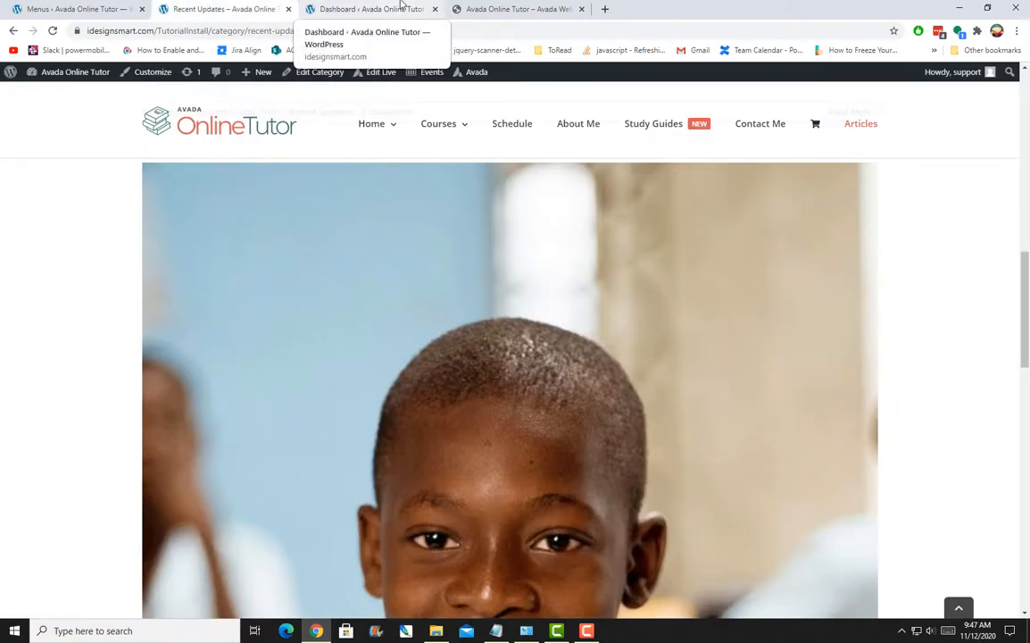
{"action": "left_click", "coordinate": [403, 5]}
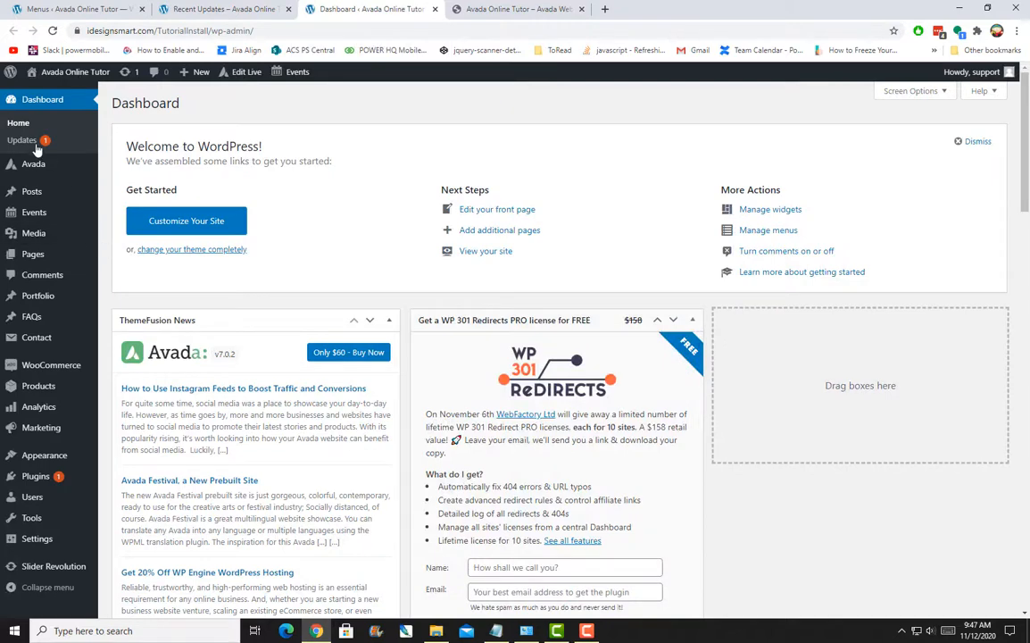
{"action": "mouse_move", "coordinate": [37, 162]}
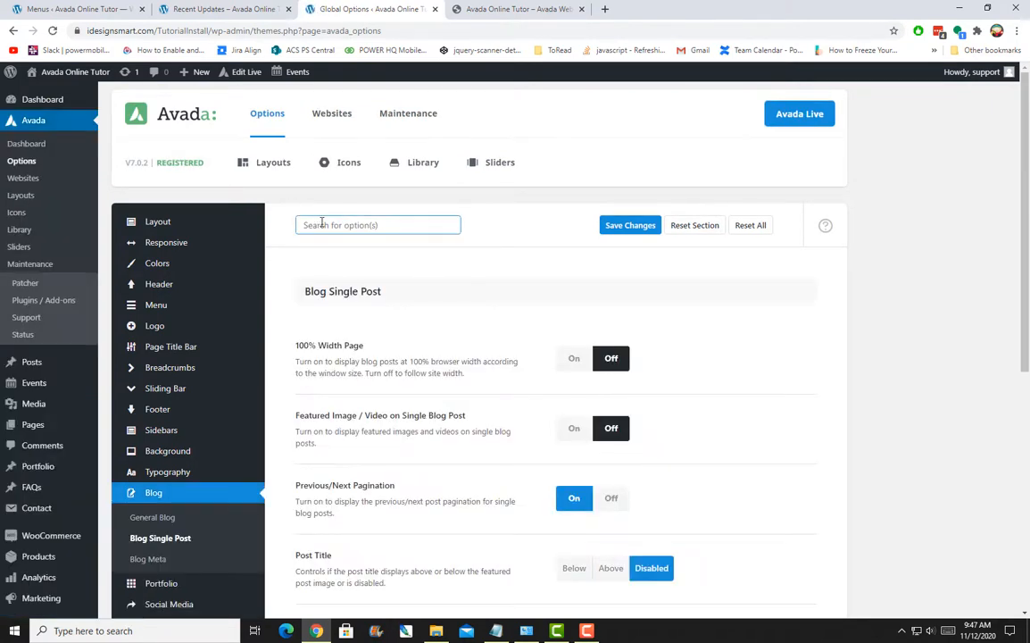
Set the Blog Layout to Grid in the General Blog options and save the changes.
{"action": "scroll", "coordinate": [321, 357], "scroll_direction": "down", "scroll_amount": 1}
{"action": "left_click", "coordinate": [166, 457]}
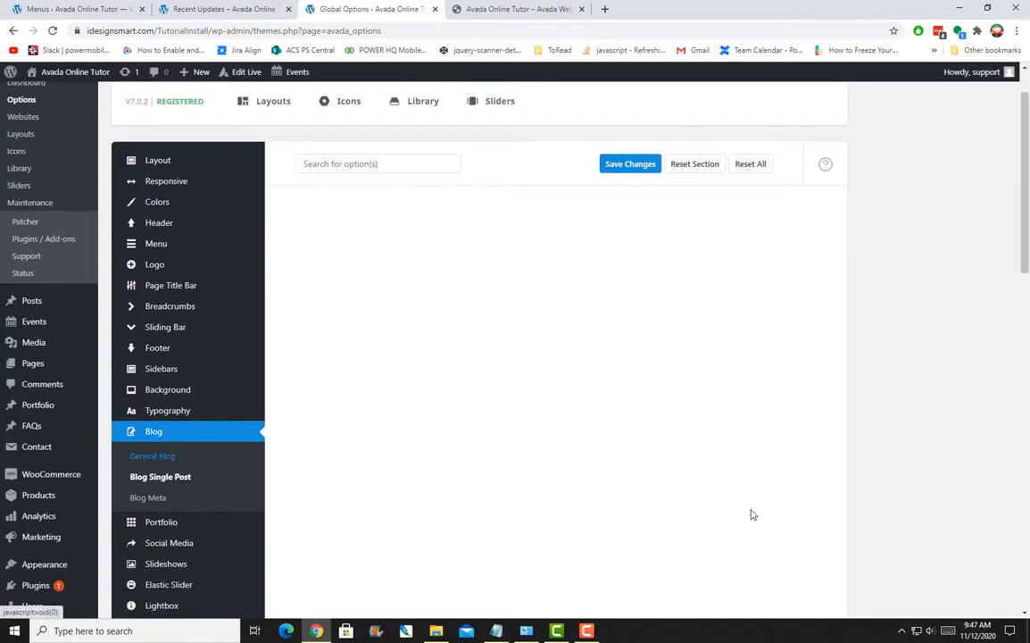
{"action": "scroll", "coordinate": [562, 429], "scroll_direction": "down", "scroll_amount": 2}
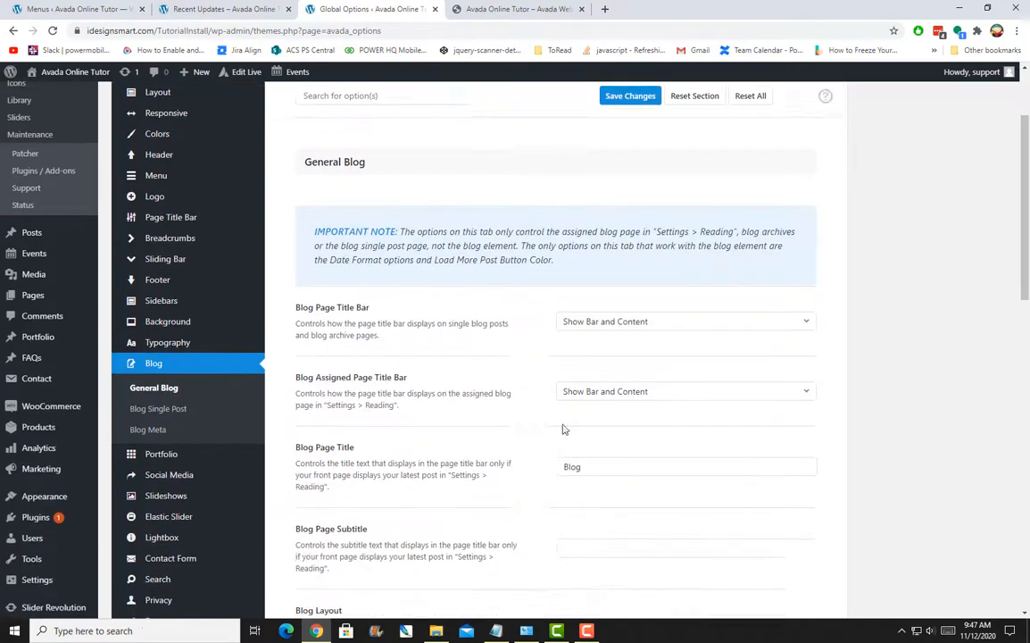
{"action": "scroll", "coordinate": [515, 411], "scroll_direction": "down", "scroll_amount": 3}
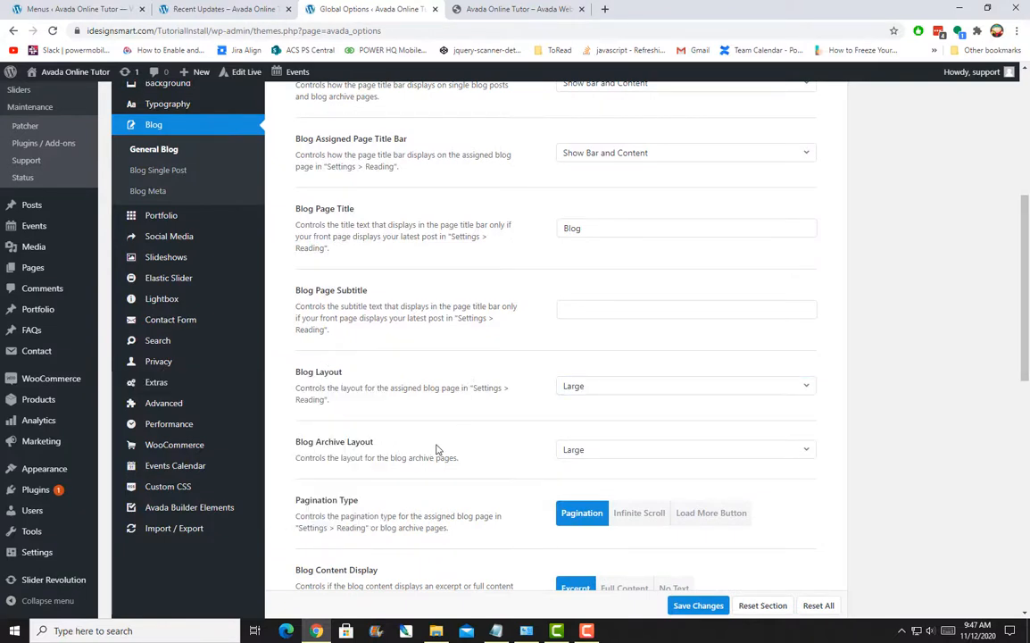
{"action": "left_click", "coordinate": [643, 389]}
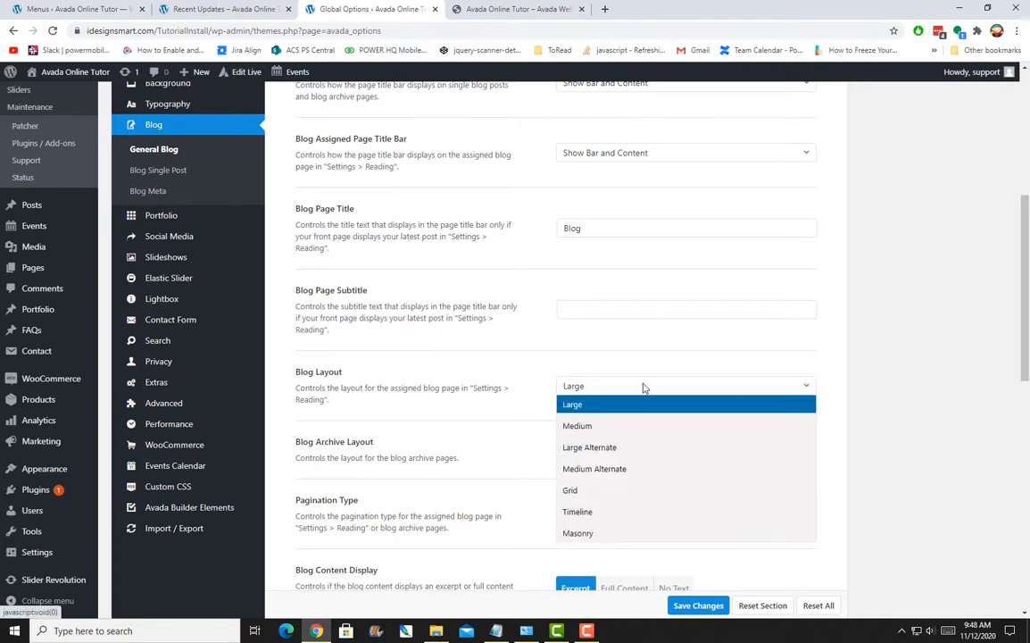
{"action": "left_click", "coordinate": [622, 490]}
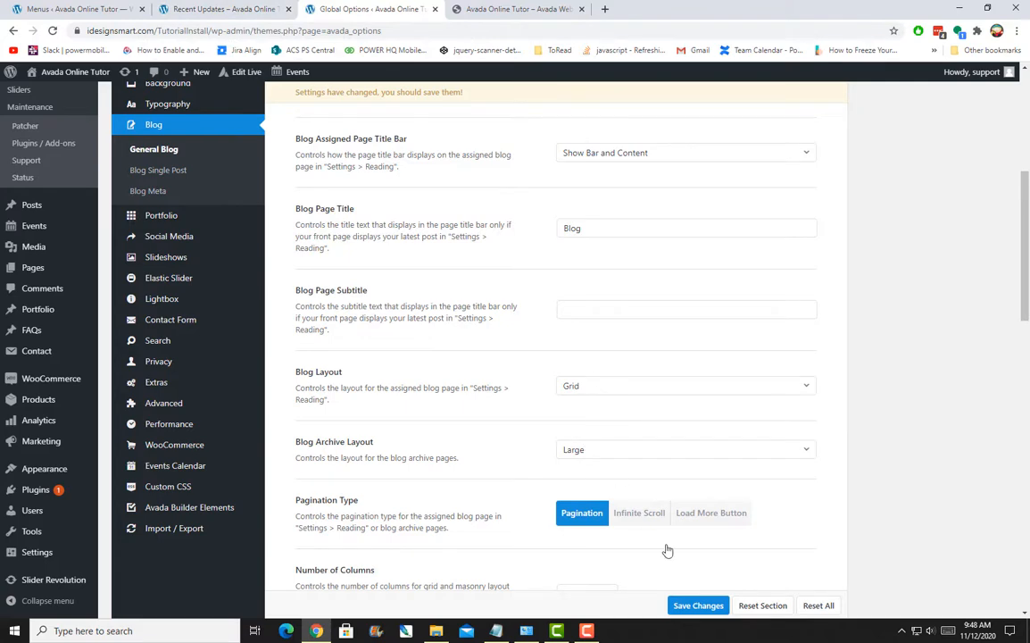
{"action": "left_click", "coordinate": [697, 606]}
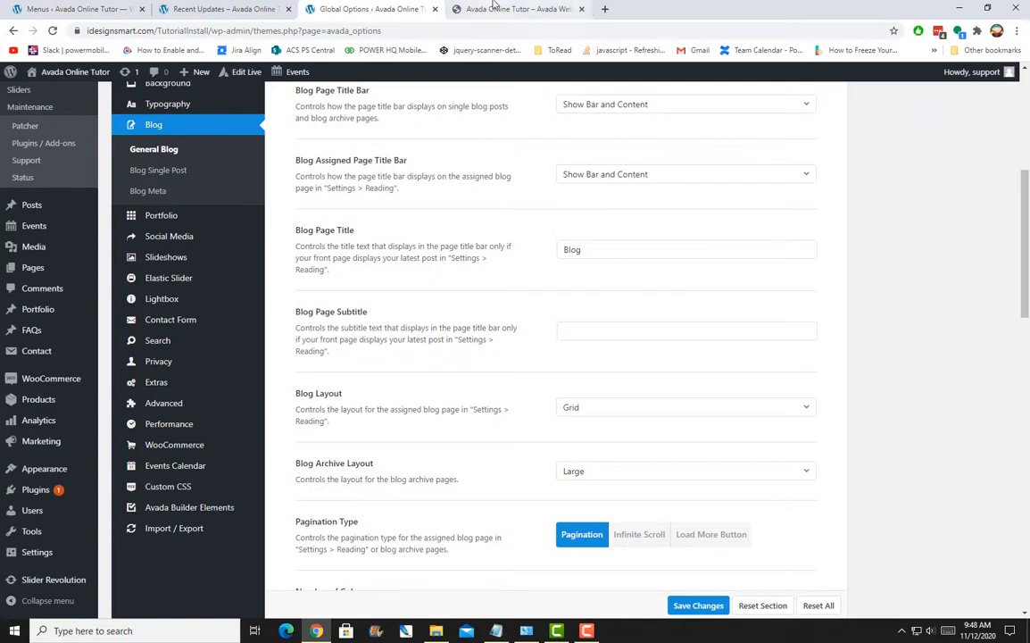
Reload the live Recent Updates page and check the layout of its post listing.
{"action": "left_click", "coordinate": [493, 7]}
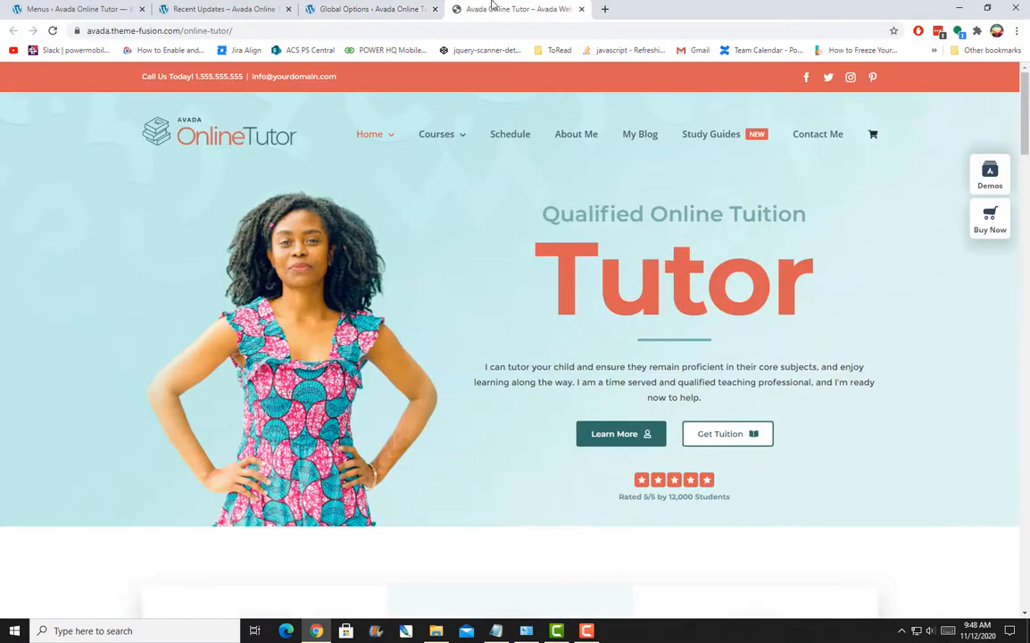
{"action": "left_click", "coordinate": [224, 9]}
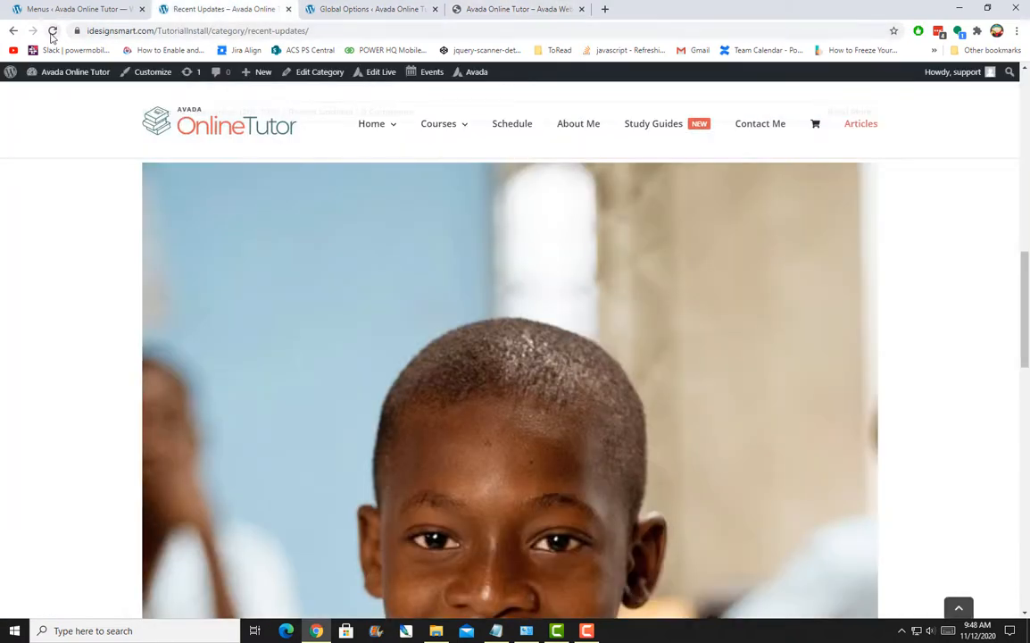
{"action": "left_click", "coordinate": [51, 31]}
{"action": "scroll", "coordinate": [375, 491], "scroll_direction": "down", "scroll_amount": 3}
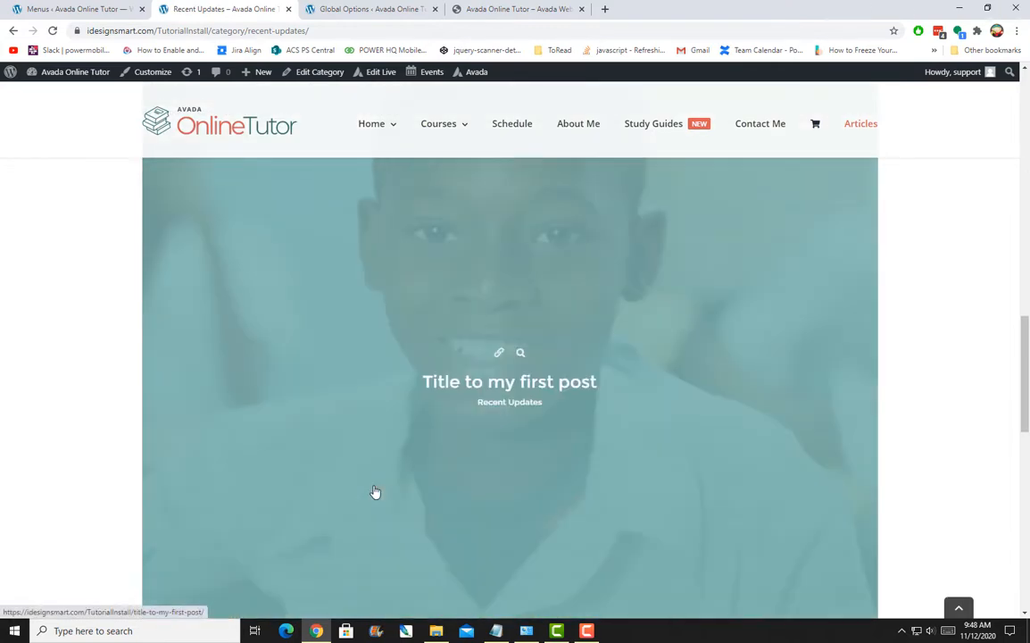
{"action": "scroll", "coordinate": [374, 492], "scroll_direction": "down", "scroll_amount": 2}
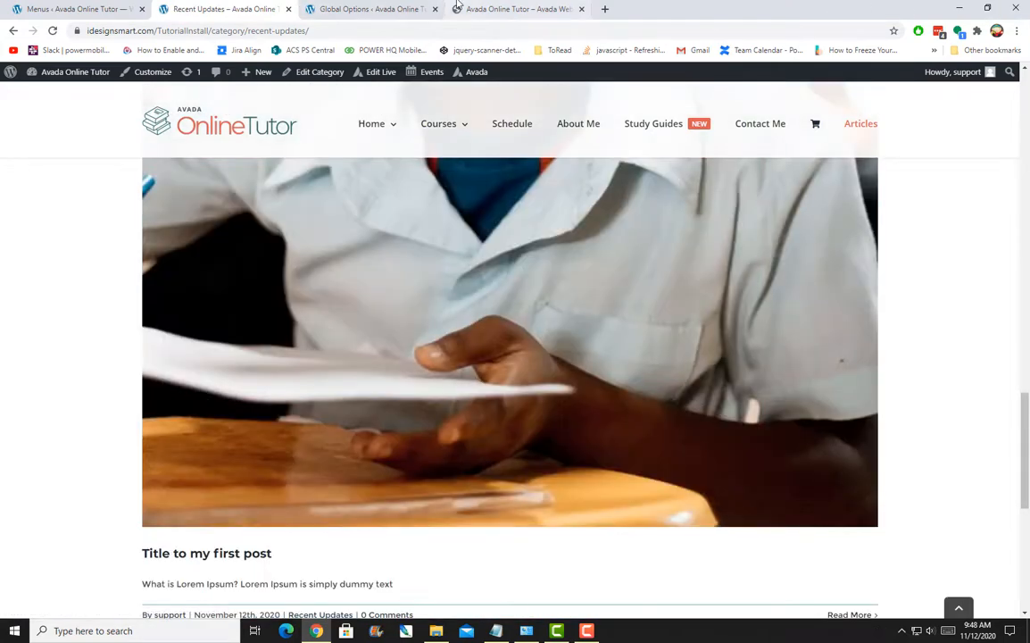
Return to the General Blog options and set the Blog Archive Layout to Grid.
{"action": "left_click", "coordinate": [378, 8]}
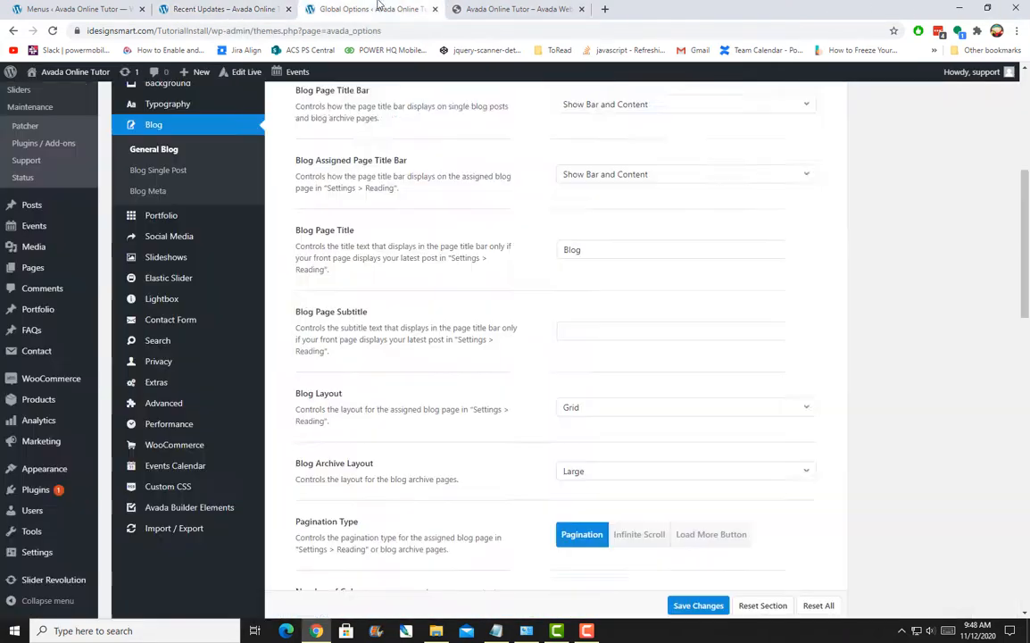
{"action": "scroll", "coordinate": [519, 436], "scroll_direction": "down", "scroll_amount": 1}
{"action": "left_click", "coordinate": [643, 452]}
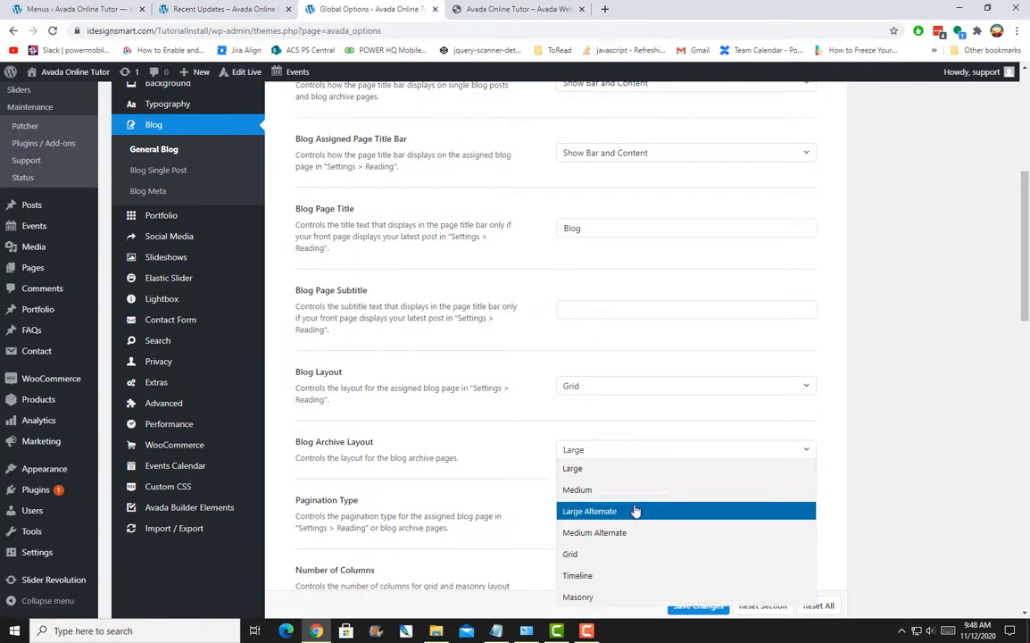
{"action": "left_click", "coordinate": [625, 553]}
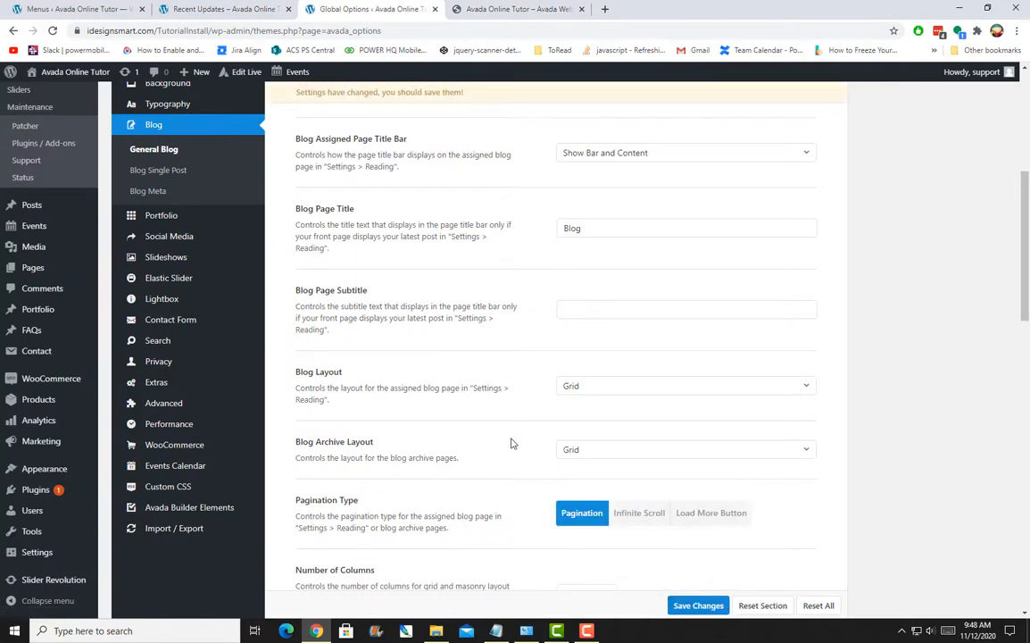
Set the Number of Columns for the blog grid to 2 and save the General Blog options.
{"action": "scroll", "coordinate": [511, 444], "scroll_direction": "down", "scroll_amount": 3}
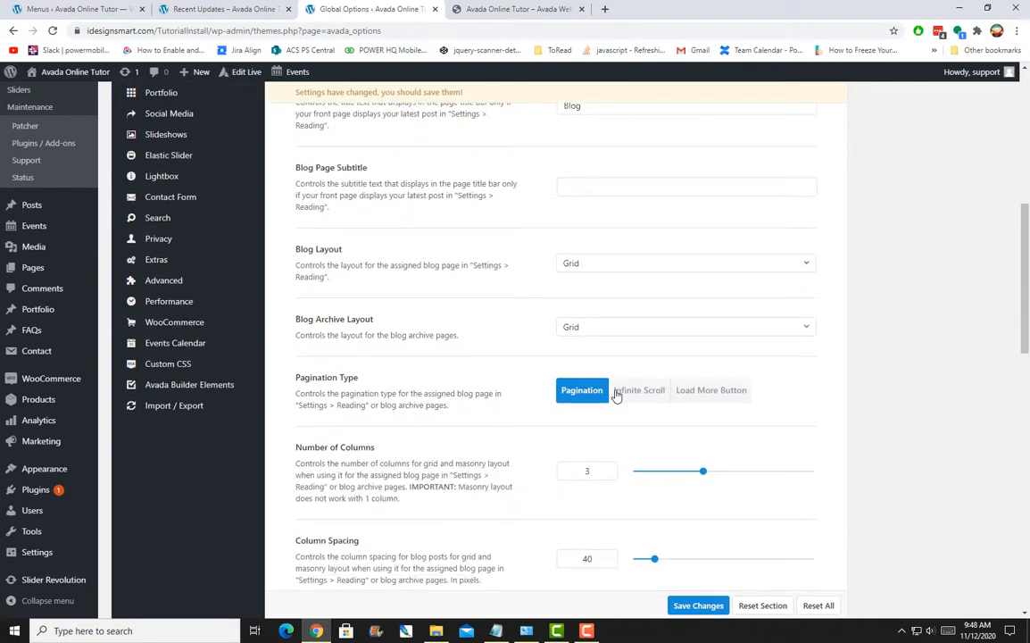
{"action": "left_click", "coordinate": [593, 471]}
{"action": "scroll", "coordinate": [627, 562], "scroll_direction": "down", "scroll_amount": 3}
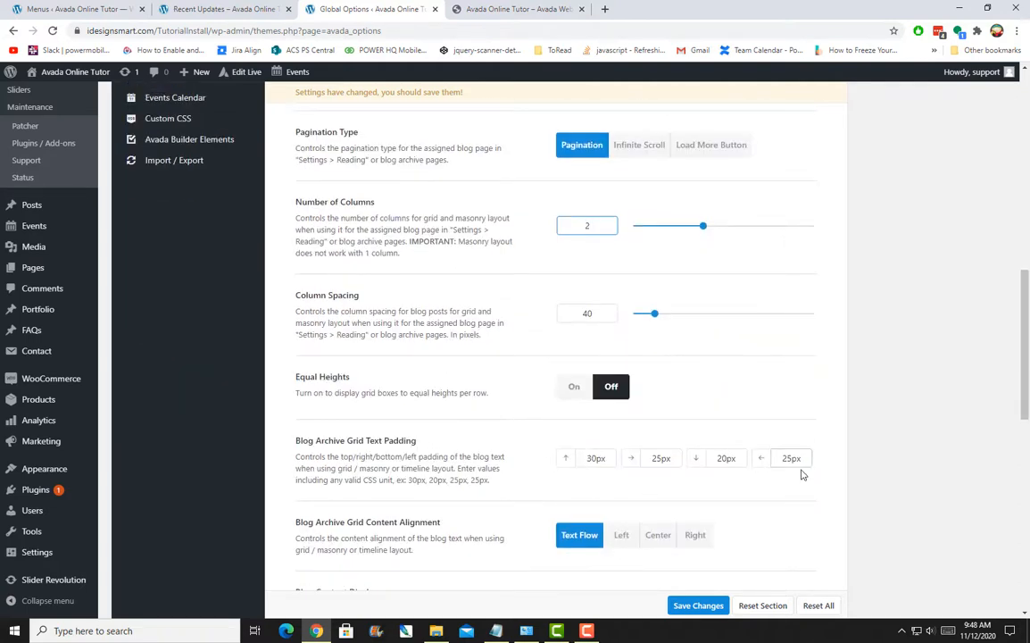
{"action": "scroll", "coordinate": [776, 480], "scroll_direction": "down", "scroll_amount": 2}
{"action": "scroll", "coordinate": [777, 480], "scroll_direction": "down", "scroll_amount": 2}
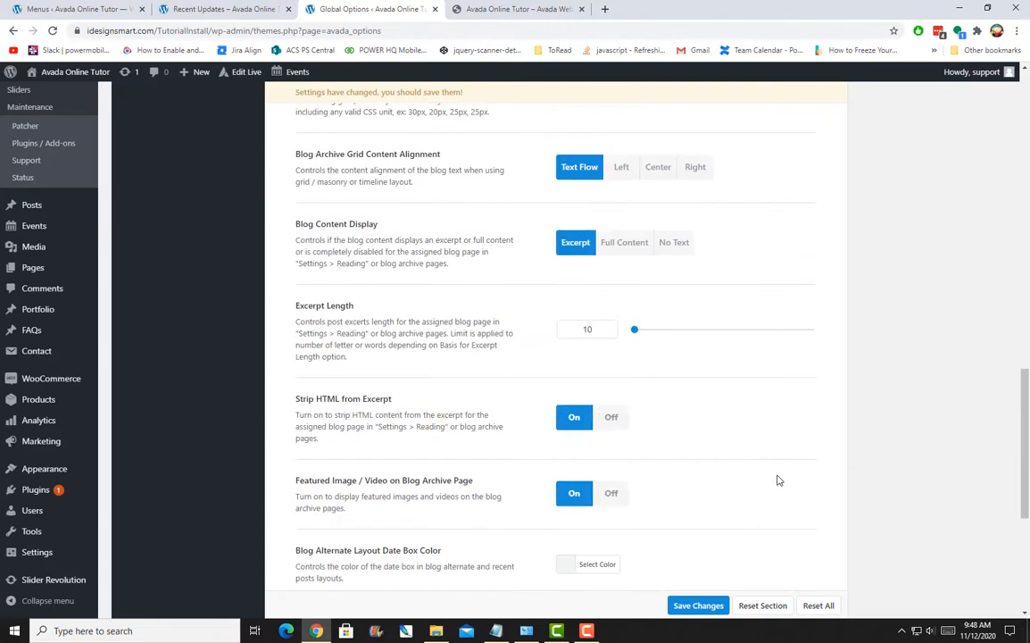
{"action": "scroll", "coordinate": [768, 479], "scroll_direction": "down", "scroll_amount": 3}
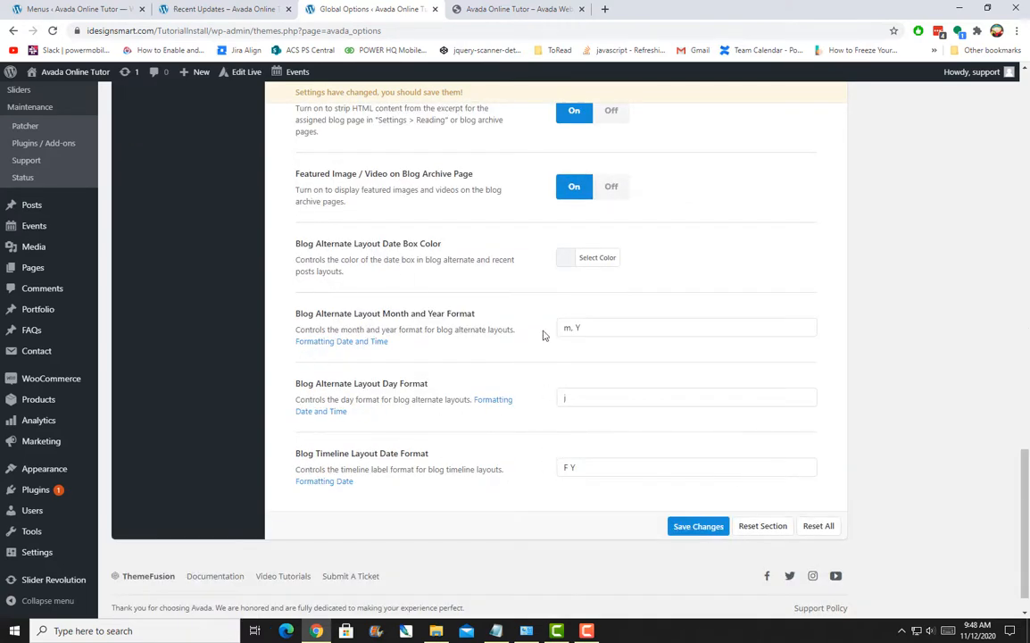
{"action": "left_click", "coordinate": [695, 528]}
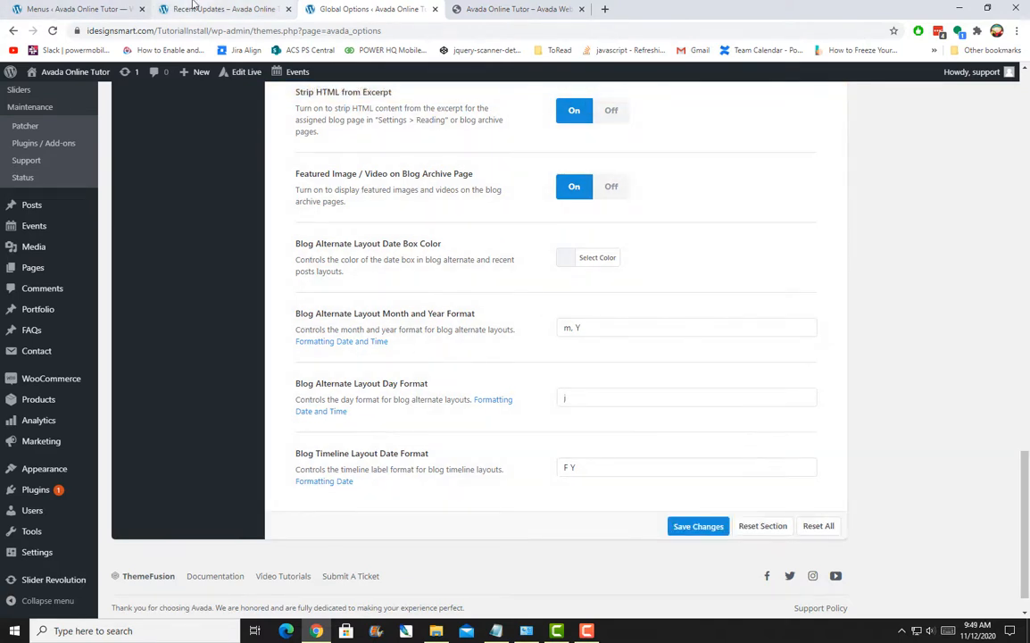
Reload the live Recent Updates page and examine how the two posts are arranged in the archive listing.
{"action": "left_click", "coordinate": [193, 8]}
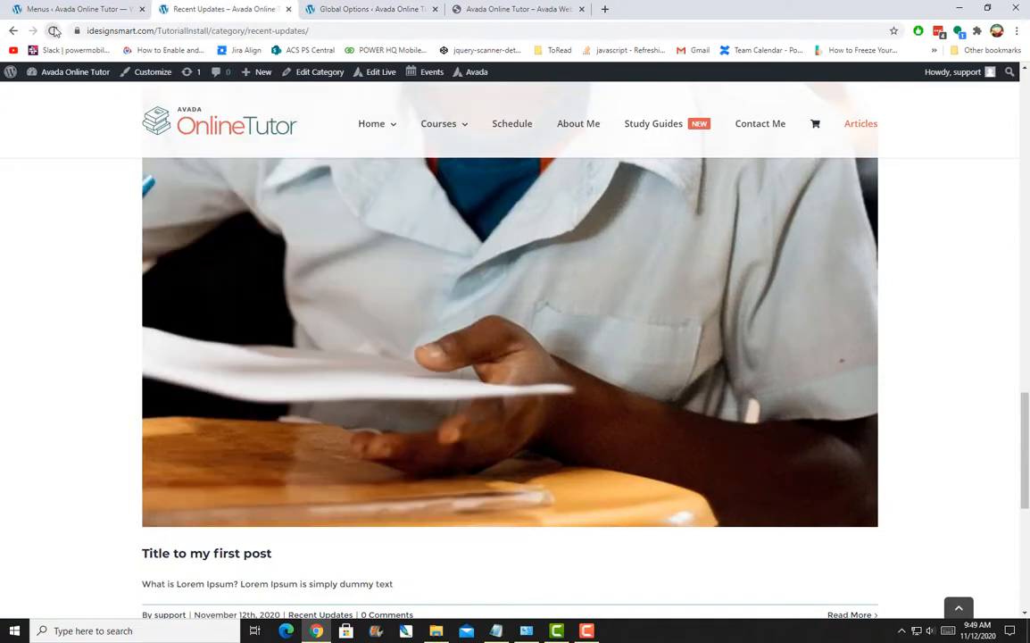
{"action": "left_click", "coordinate": [55, 30]}
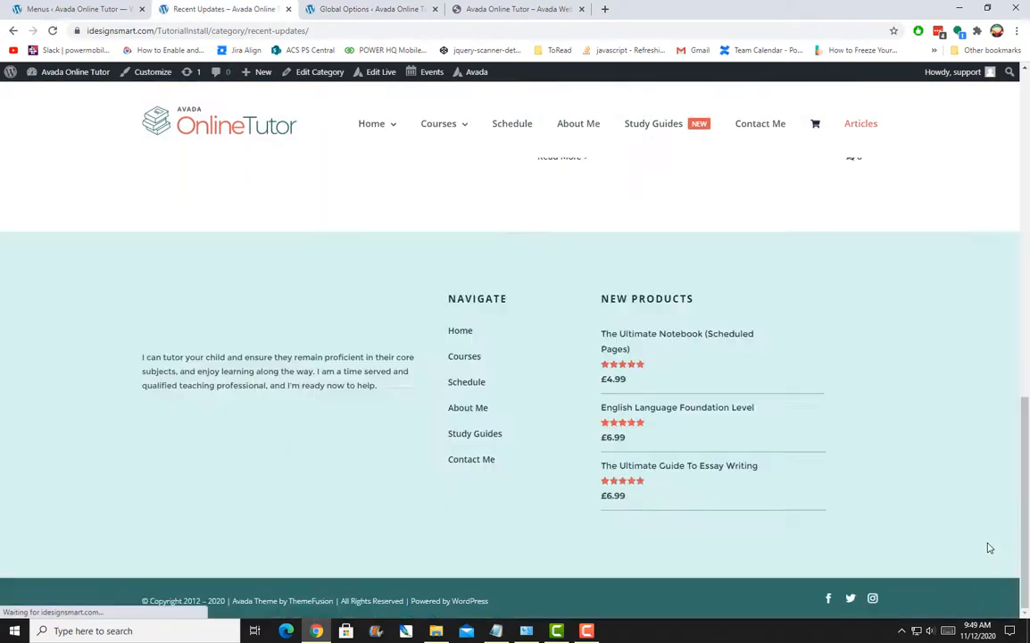
{"action": "scroll", "coordinate": [826, 567], "scroll_direction": "up", "scroll_amount": 5}
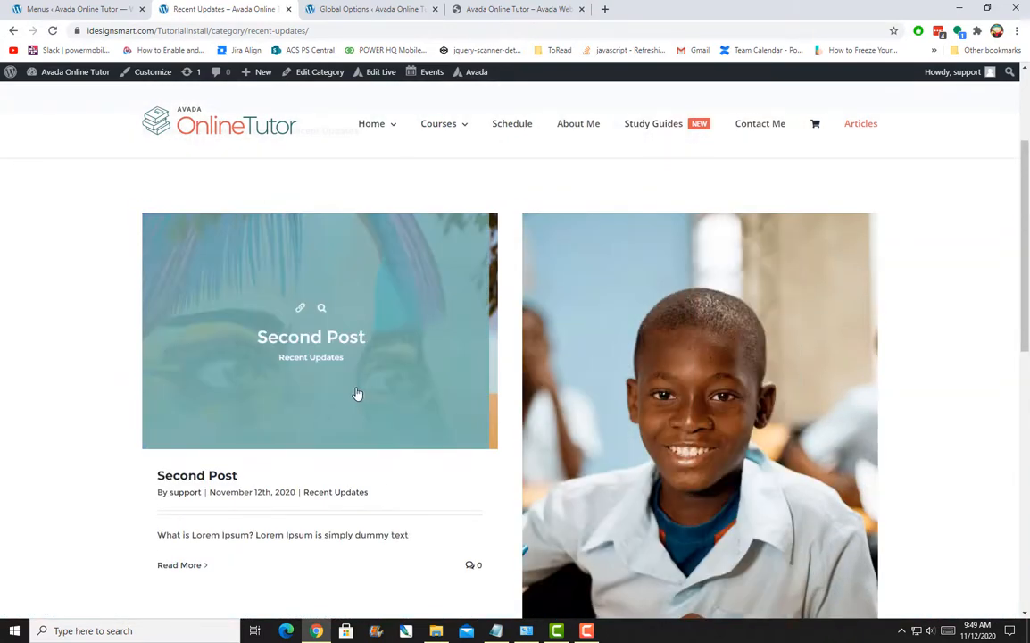
{"action": "scroll", "coordinate": [540, 440], "scroll_direction": "up", "scroll_amount": 1}
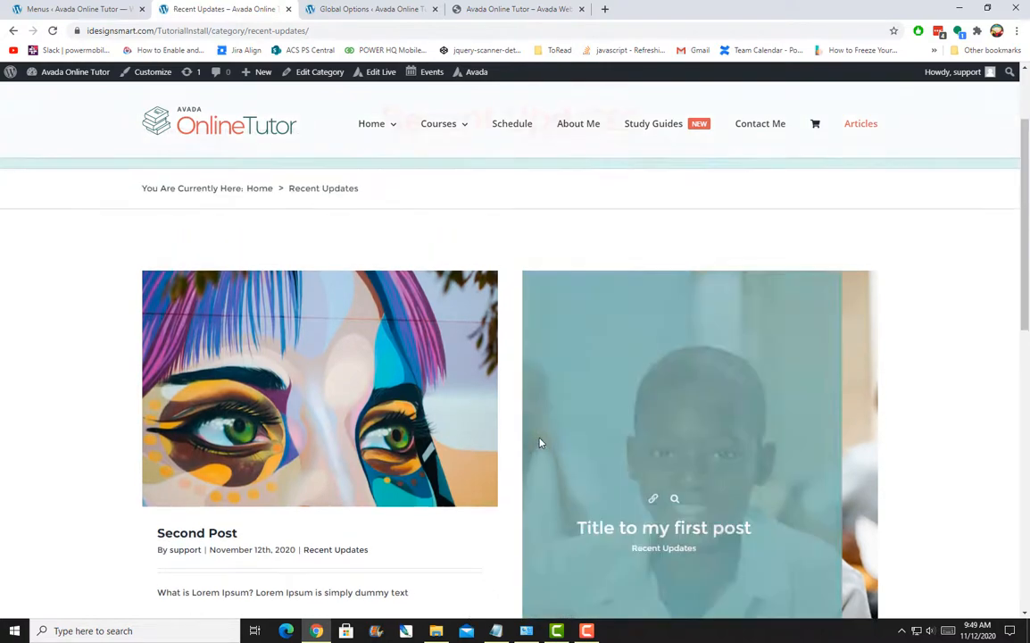
{"action": "scroll", "coordinate": [403, 432], "scroll_direction": "down", "scroll_amount": 3}
{"action": "scroll", "coordinate": [440, 445], "scroll_direction": "down", "scroll_amount": 2}
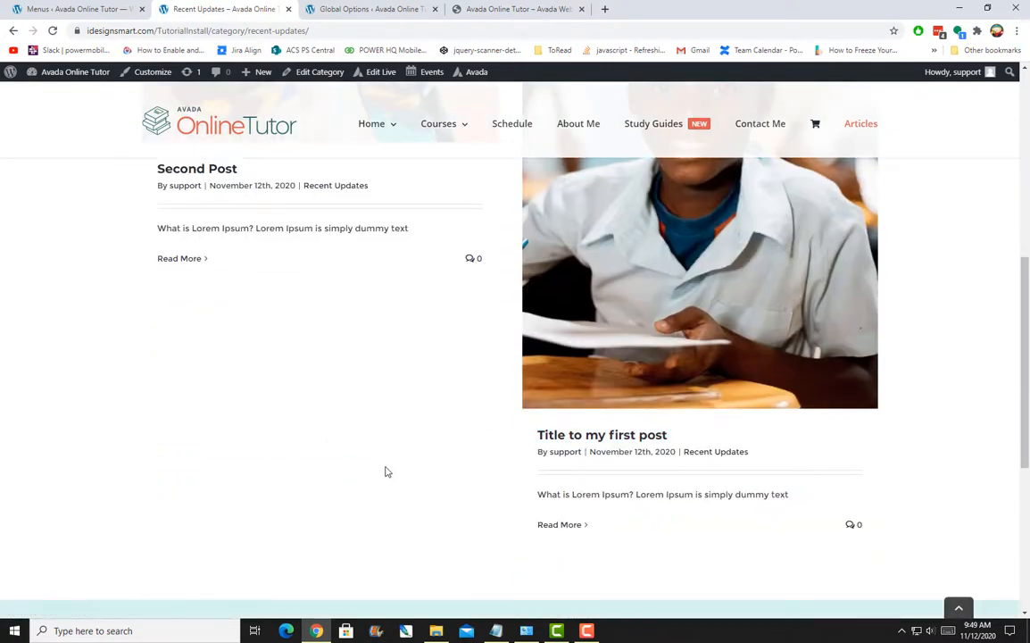
{"action": "scroll", "coordinate": [387, 471], "scroll_direction": "down", "scroll_amount": 3}
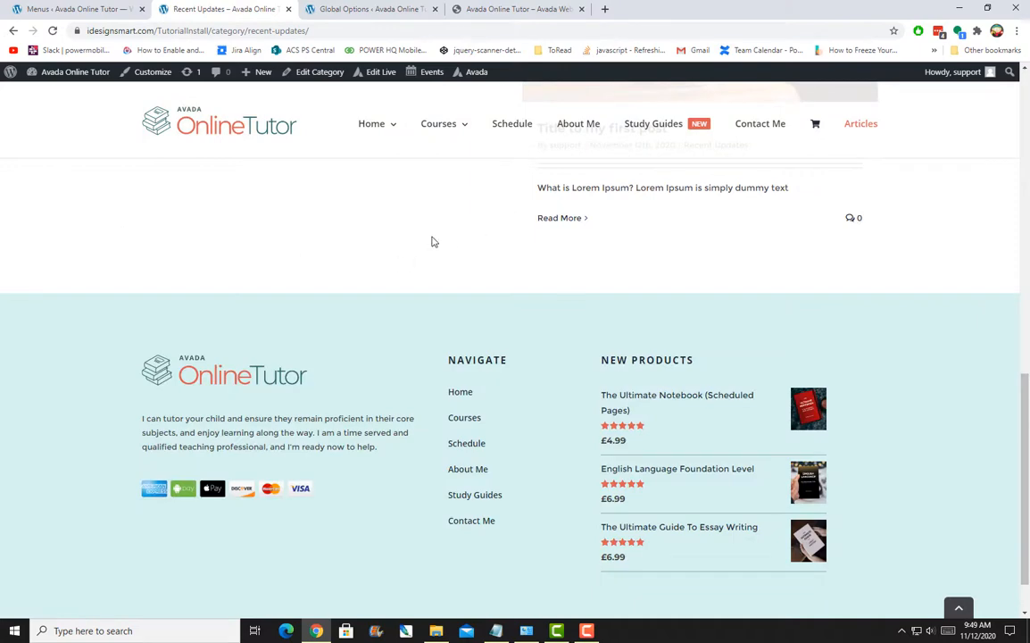
{"action": "scroll", "coordinate": [478, 262], "scroll_direction": "up", "scroll_amount": 5}
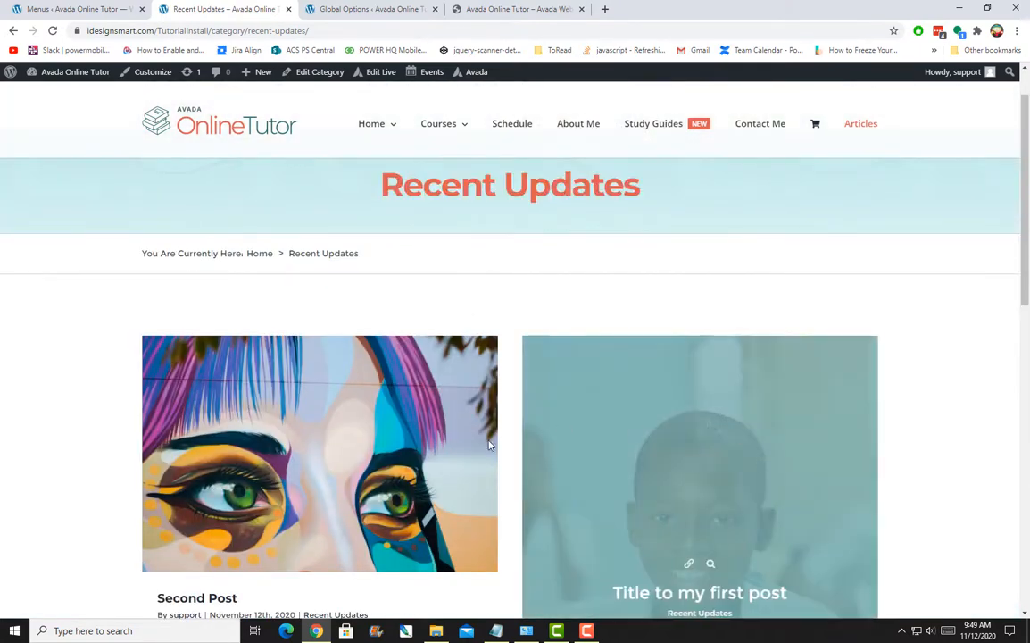
{"action": "scroll", "coordinate": [547, 471], "scroll_direction": "down", "scroll_amount": 1}
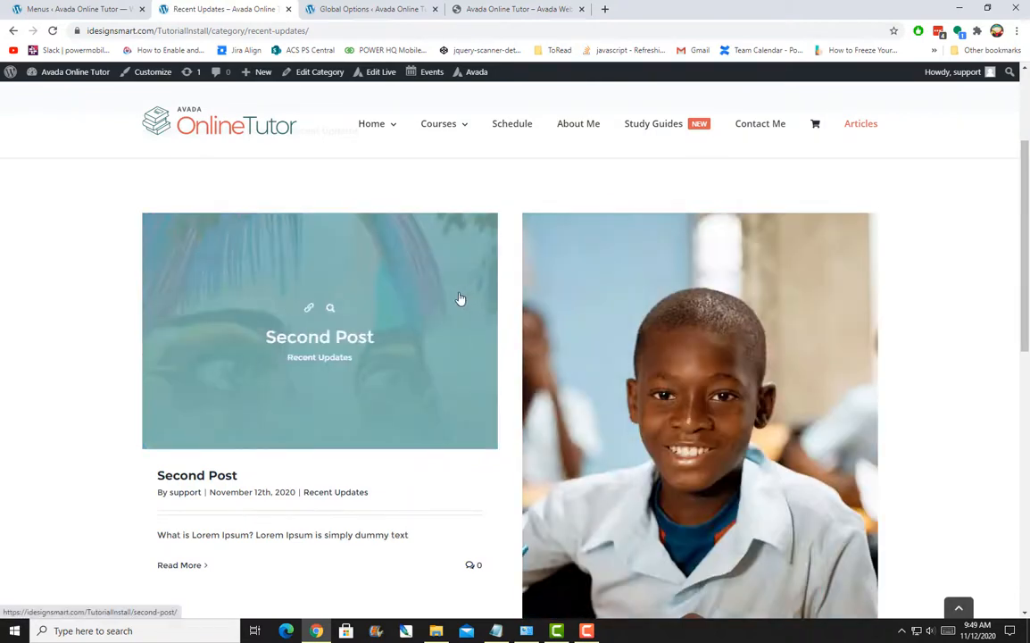
{"action": "scroll", "coordinate": [458, 298], "scroll_direction": "down", "scroll_amount": 2}
{"action": "scroll", "coordinate": [459, 299], "scroll_direction": "up", "scroll_amount": 1}
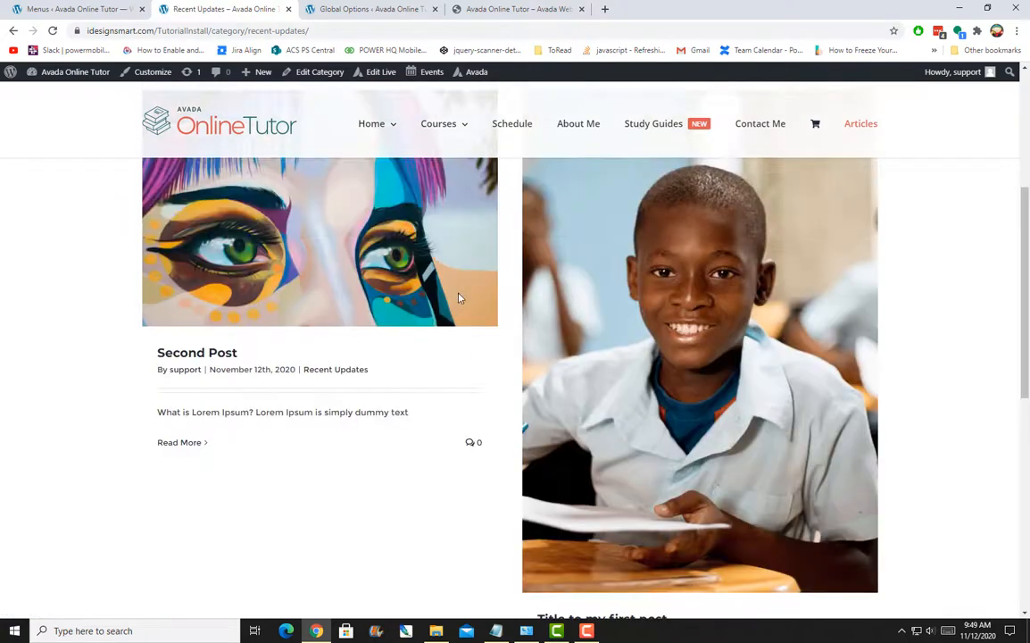
{"action": "scroll", "coordinate": [458, 297], "scroll_direction": "up", "scroll_amount": 2}
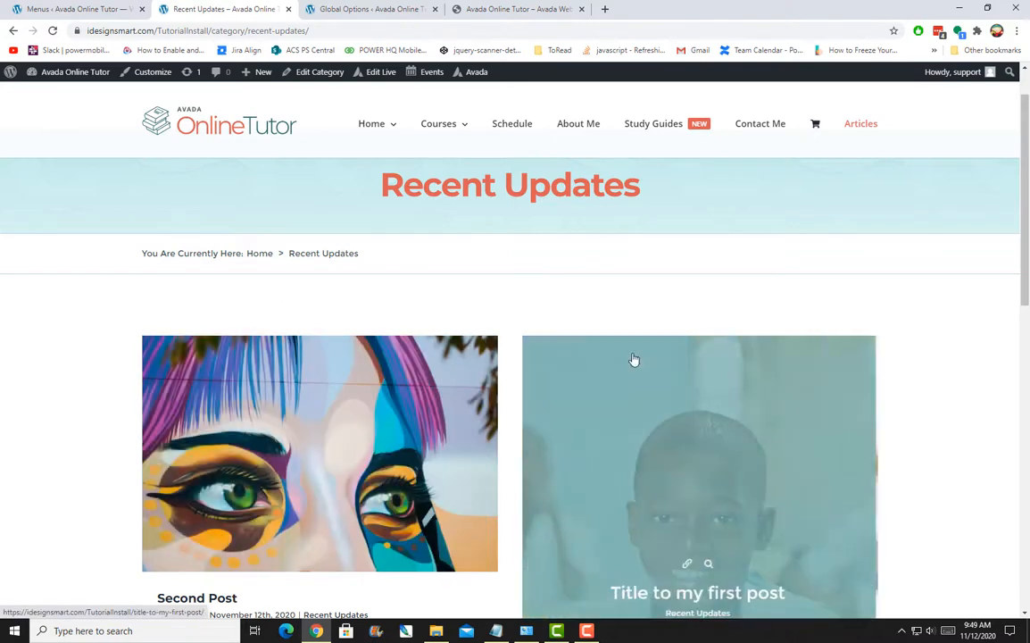
{"action": "scroll", "coordinate": [629, 355], "scroll_direction": "down", "scroll_amount": 4}
{"action": "scroll", "coordinate": [629, 354], "scroll_direction": "up", "scroll_amount": 5}
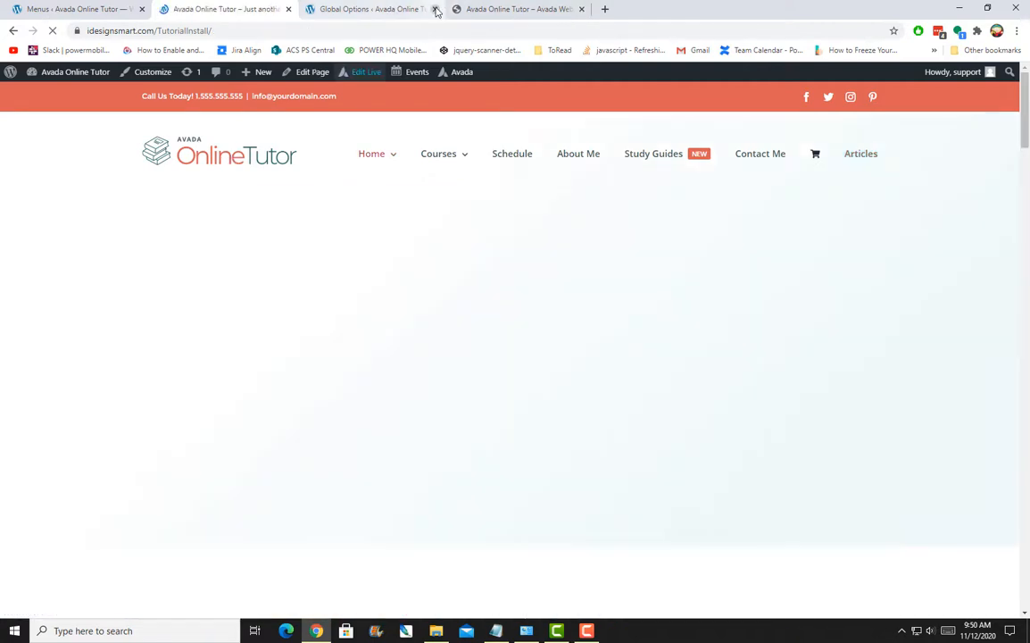
Close the Global Options and Avada demo browser tabs and look through the live home page's sections around the 5 Star Ratings banner.
{"action": "left_click", "coordinate": [436, 9]}
{"action": "left_click", "coordinate": [436, 9]}
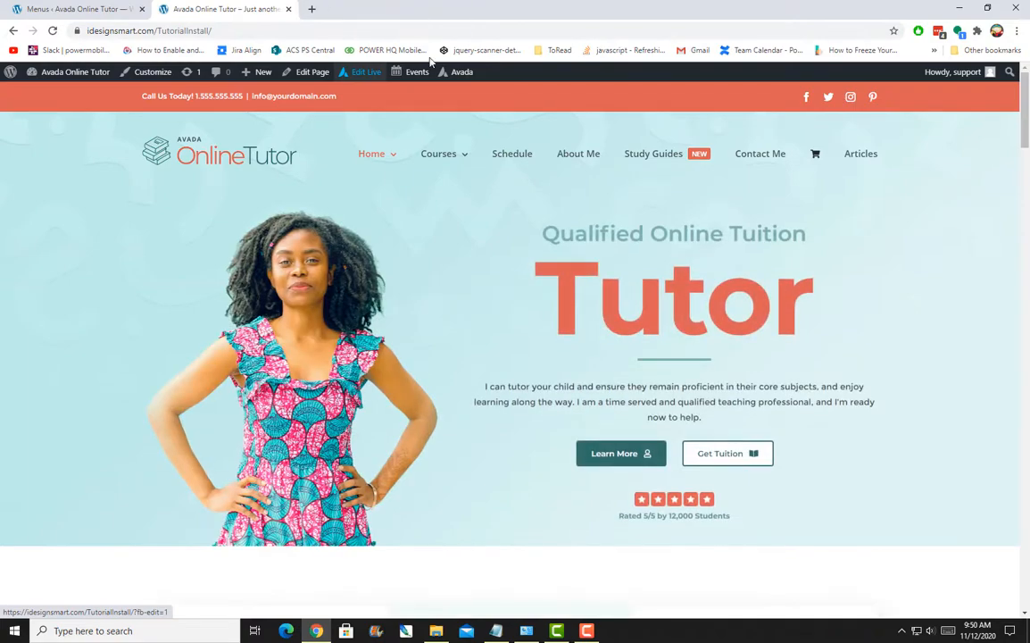
{"action": "scroll", "coordinate": [447, 382], "scroll_direction": "down", "scroll_amount": 3}
{"action": "scroll", "coordinate": [449, 382], "scroll_direction": "down", "scroll_amount": 3}
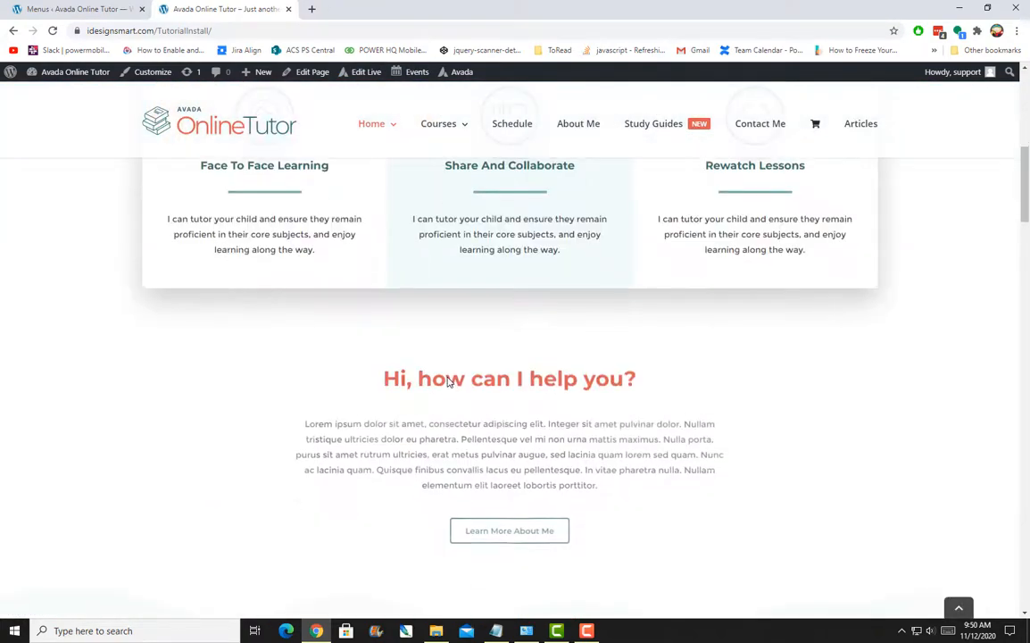
{"action": "scroll", "coordinate": [449, 382], "scroll_direction": "down", "scroll_amount": 8}
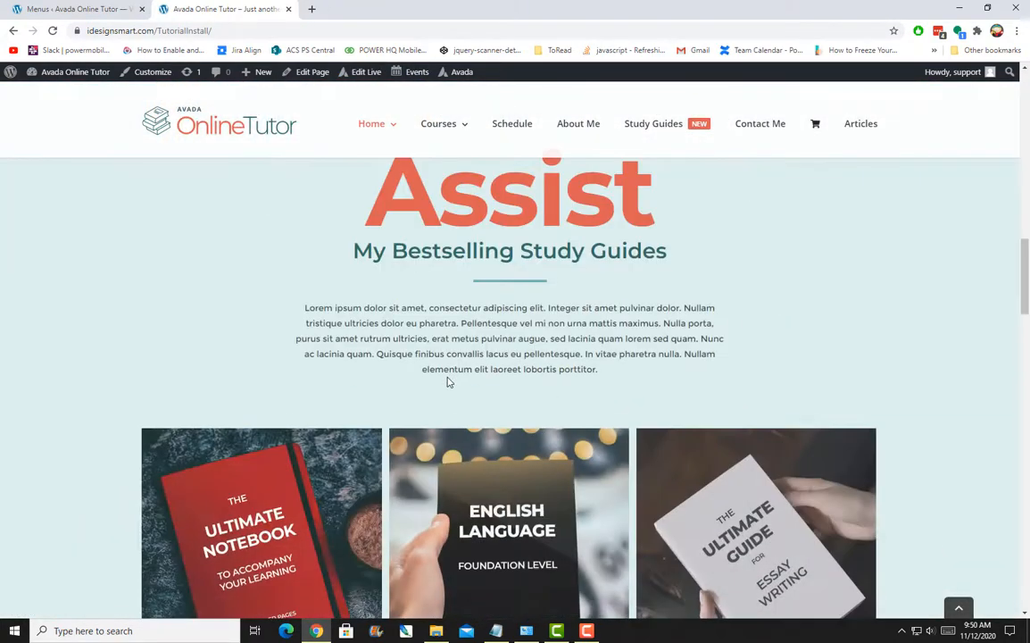
{"action": "scroll", "coordinate": [700, 360], "scroll_direction": "down", "scroll_amount": 6}
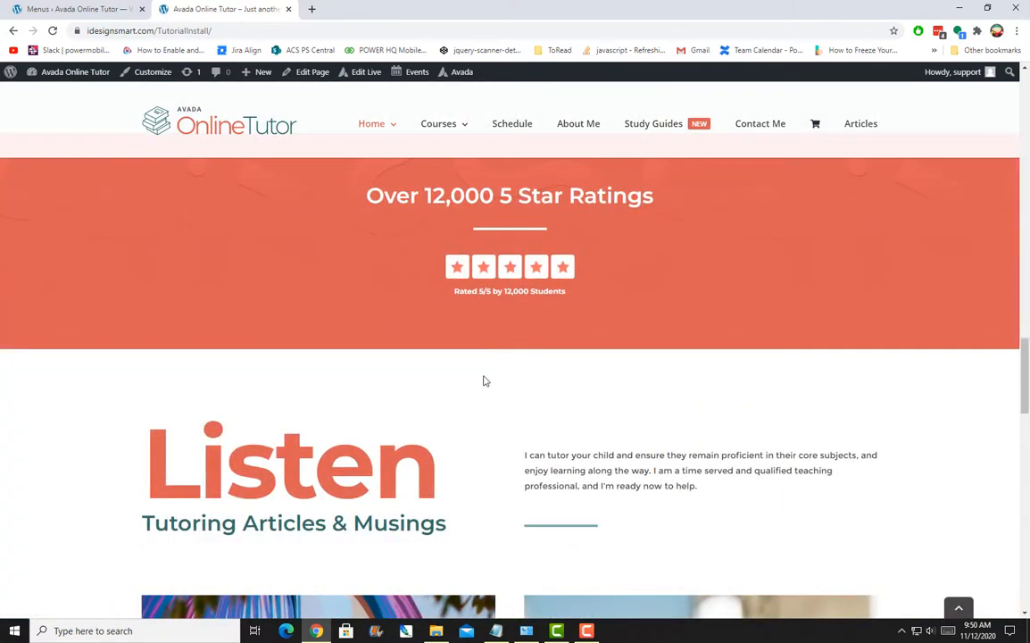
{"action": "scroll", "coordinate": [338, 157], "scroll_direction": "up", "scroll_amount": 2}
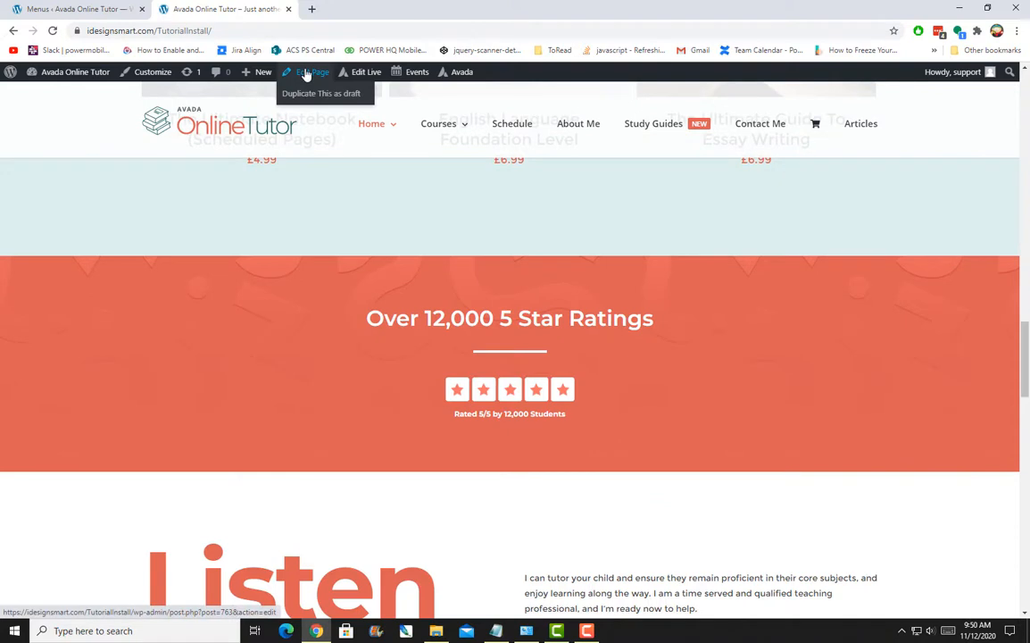
Open the home page for editing in the backend Avada Builder and expand its 5 Star Rating container.
{"action": "left_click", "coordinate": [306, 75]}
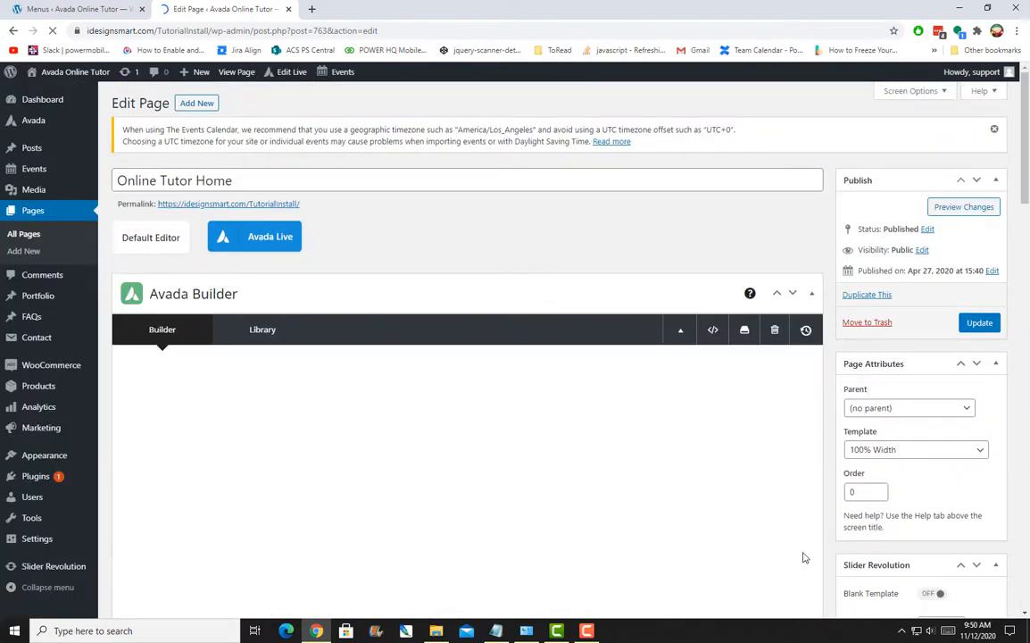
{"action": "scroll", "coordinate": [612, 469], "scroll_direction": "down", "scroll_amount": 5}
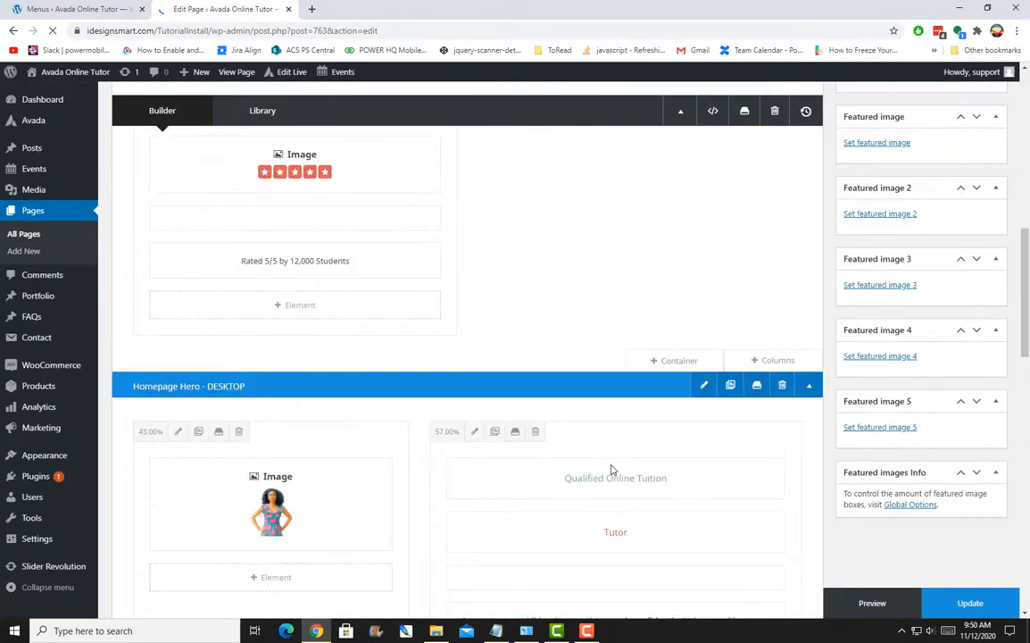
{"action": "scroll", "coordinate": [611, 470], "scroll_direction": "down", "scroll_amount": 8}
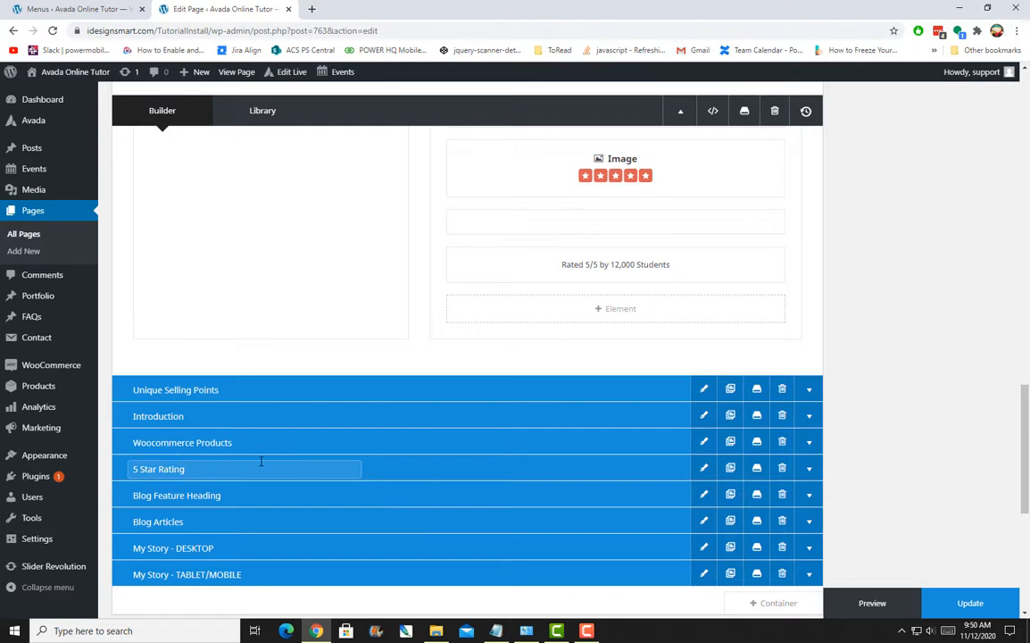
{"action": "left_click", "coordinate": [812, 470]}
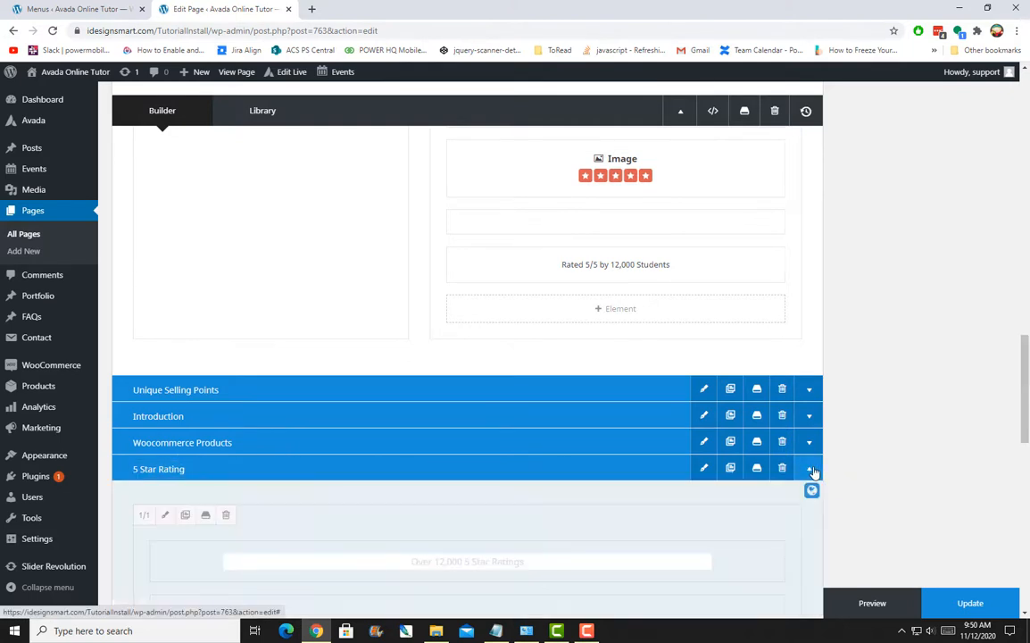
{"action": "scroll", "coordinate": [813, 472], "scroll_direction": "down", "scroll_amount": 8}
{"action": "scroll", "coordinate": [813, 471], "scroll_direction": "up", "scroll_amount": 3}
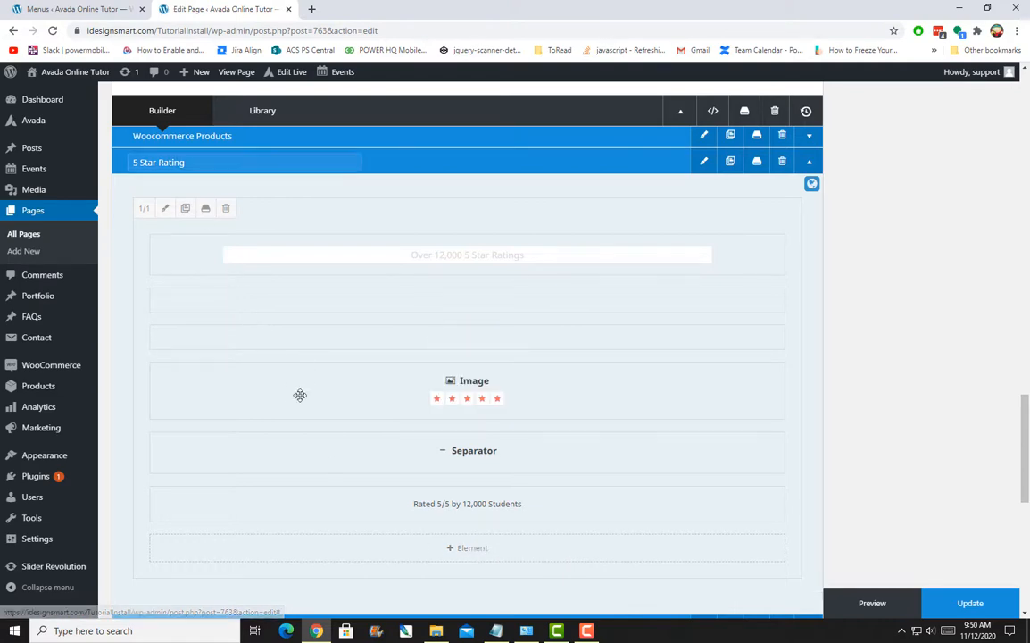
Add a Blog element at the end of the 5 Star Rating container's column, below the student rating text.
{"action": "left_click", "coordinate": [467, 550]}
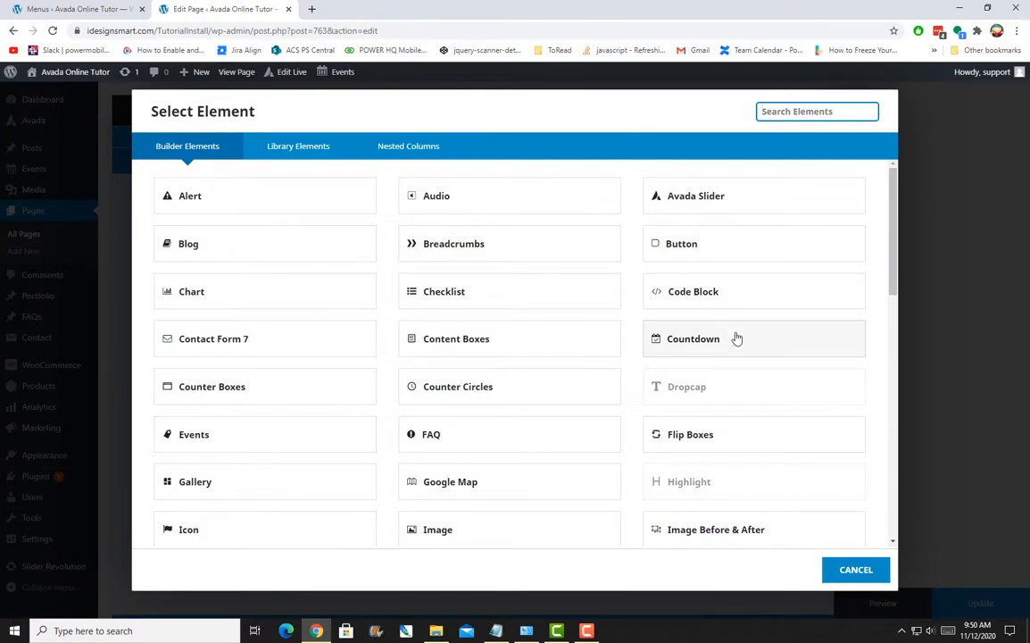
{"action": "scroll", "coordinate": [737, 338], "scroll_direction": "down", "scroll_amount": 5}
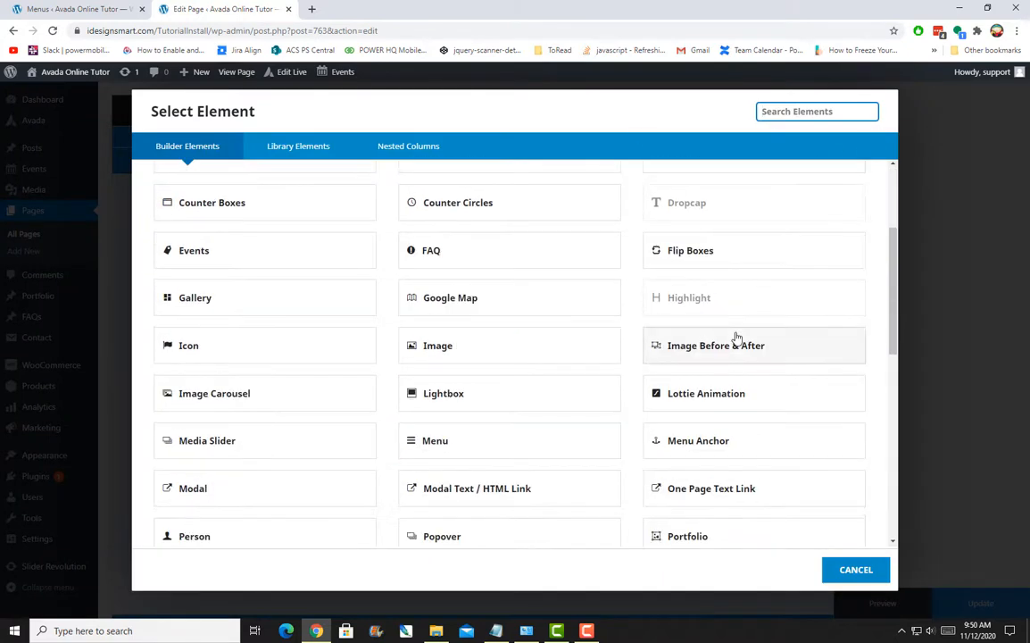
{"action": "scroll", "coordinate": [736, 338], "scroll_direction": "up", "scroll_amount": 7}
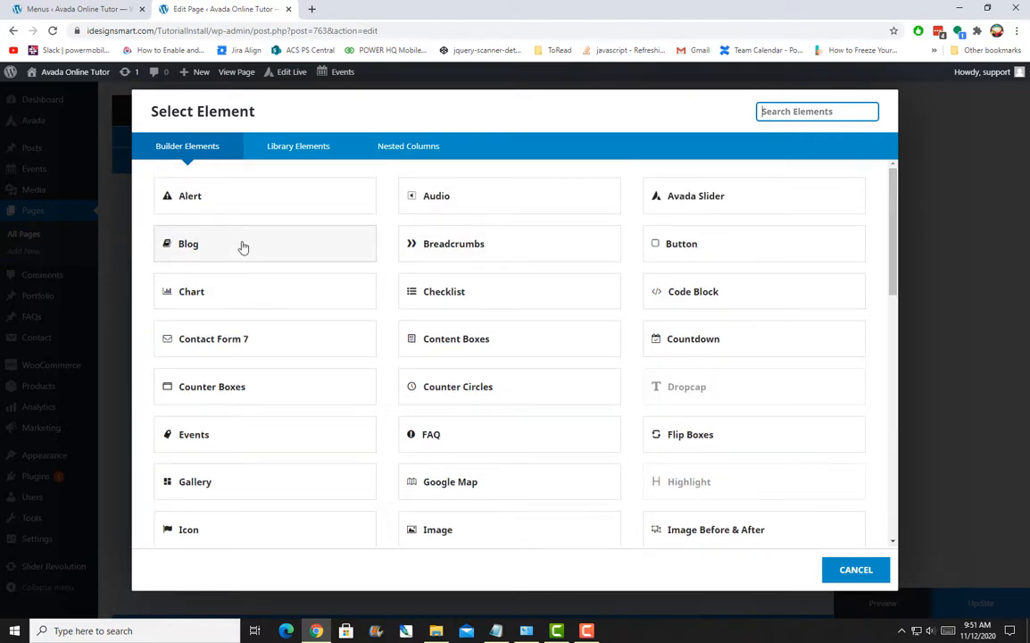
{"action": "left_click", "coordinate": [242, 246]}
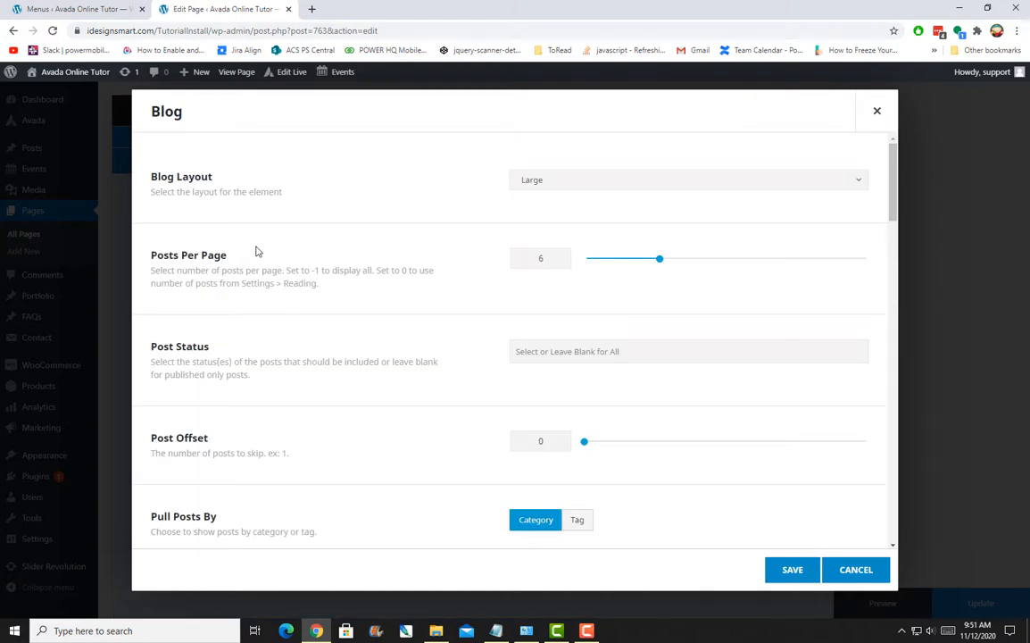
Review the Blog element's available layouts and set its Blog Layout to Grid.
{"action": "left_click", "coordinate": [728, 185]}
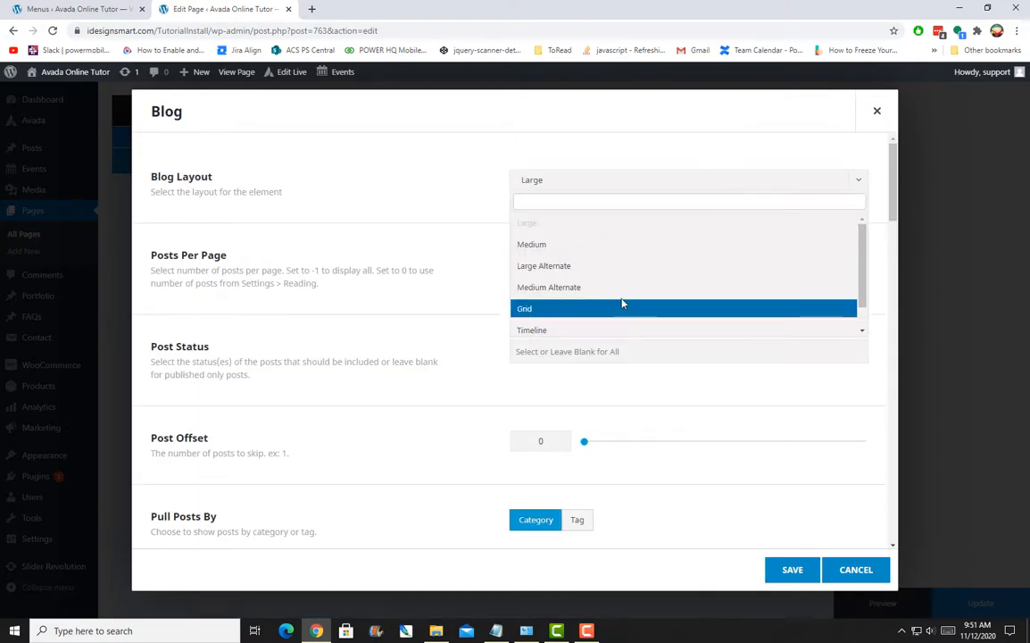
{"action": "scroll", "coordinate": [624, 305], "scroll_direction": "down", "scroll_amount": 1}
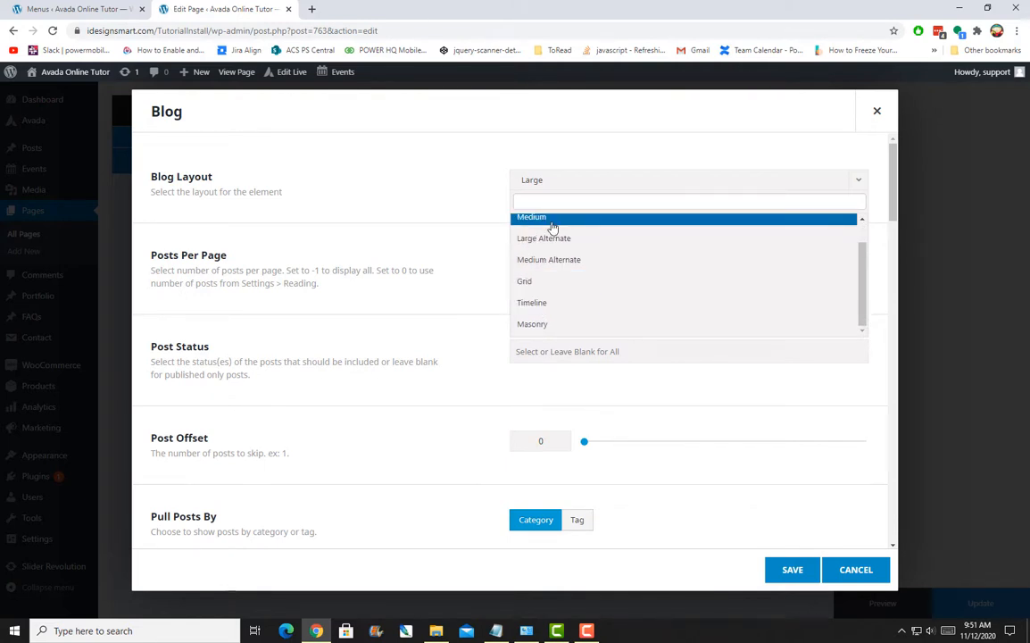
{"action": "scroll", "coordinate": [554, 287], "scroll_direction": "up", "scroll_amount": 1}
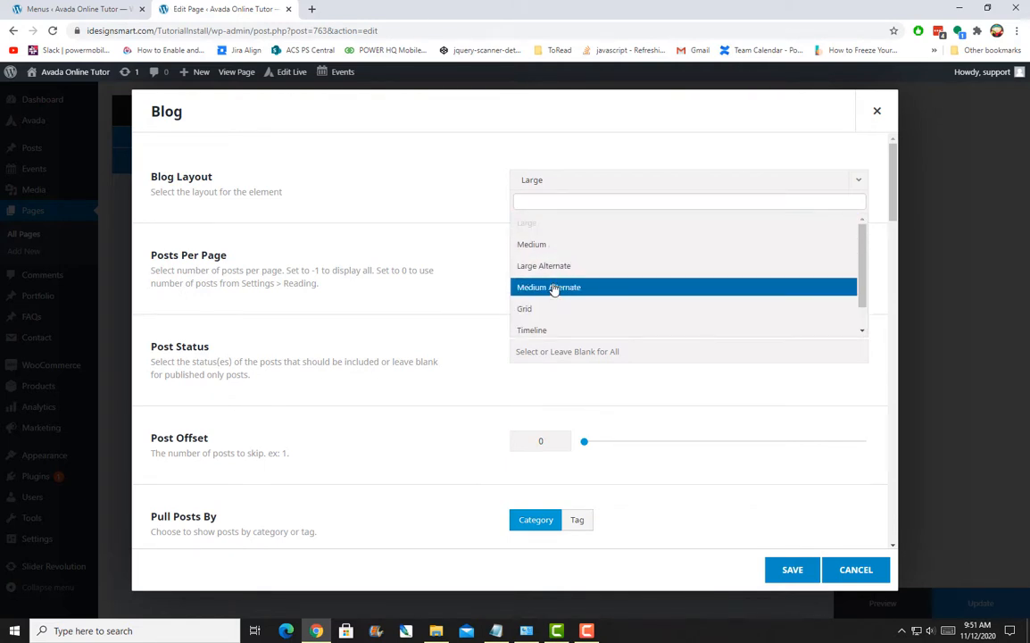
{"action": "scroll", "coordinate": [554, 290], "scroll_direction": "down", "scroll_amount": 1}
{"action": "scroll", "coordinate": [554, 290], "scroll_direction": "up", "scroll_amount": 1}
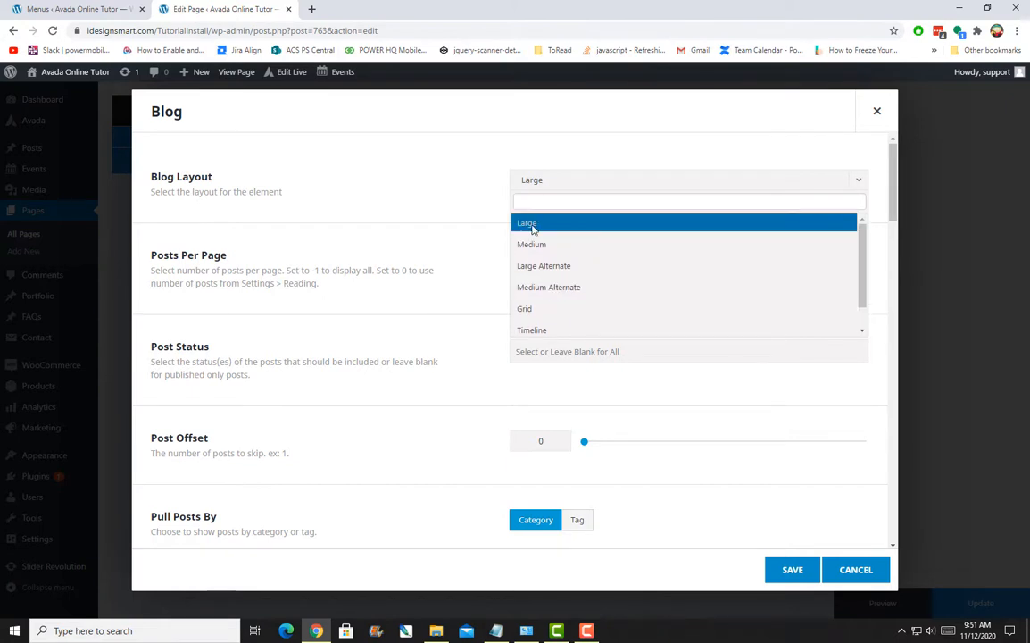
{"action": "scroll", "coordinate": [535, 250], "scroll_direction": "down", "scroll_amount": 1}
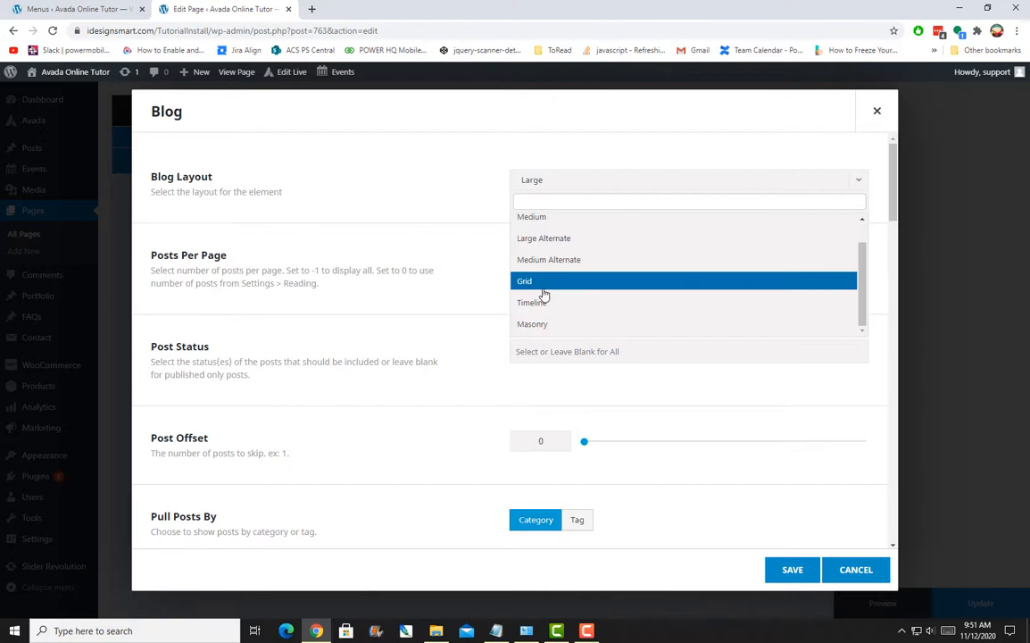
{"action": "scroll", "coordinate": [543, 295], "scroll_direction": "up", "scroll_amount": 1}
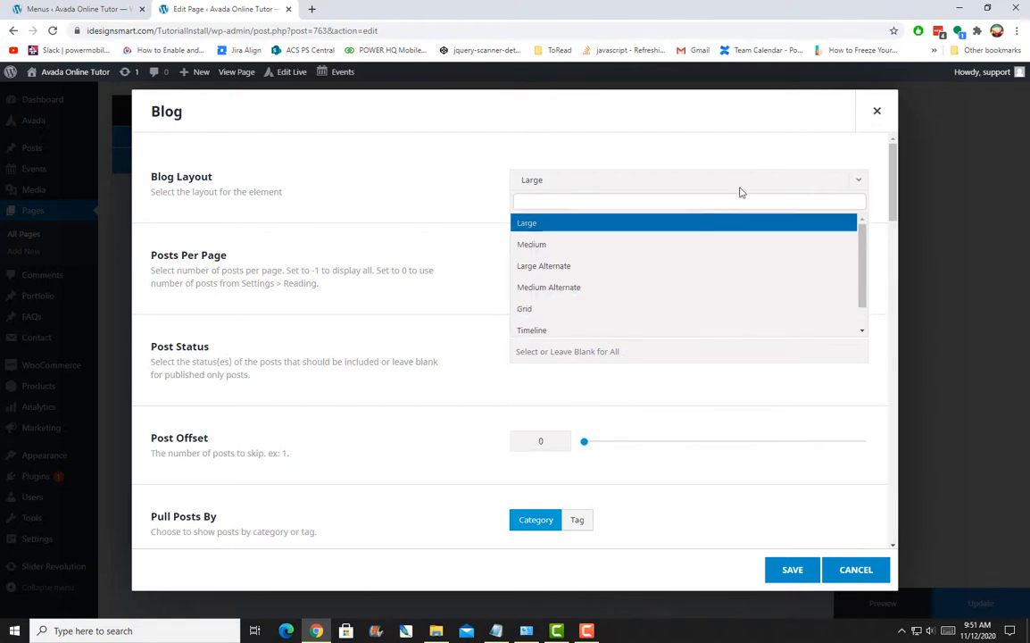
{"action": "left_click", "coordinate": [859, 183]}
{"action": "left_click", "coordinate": [859, 183]}
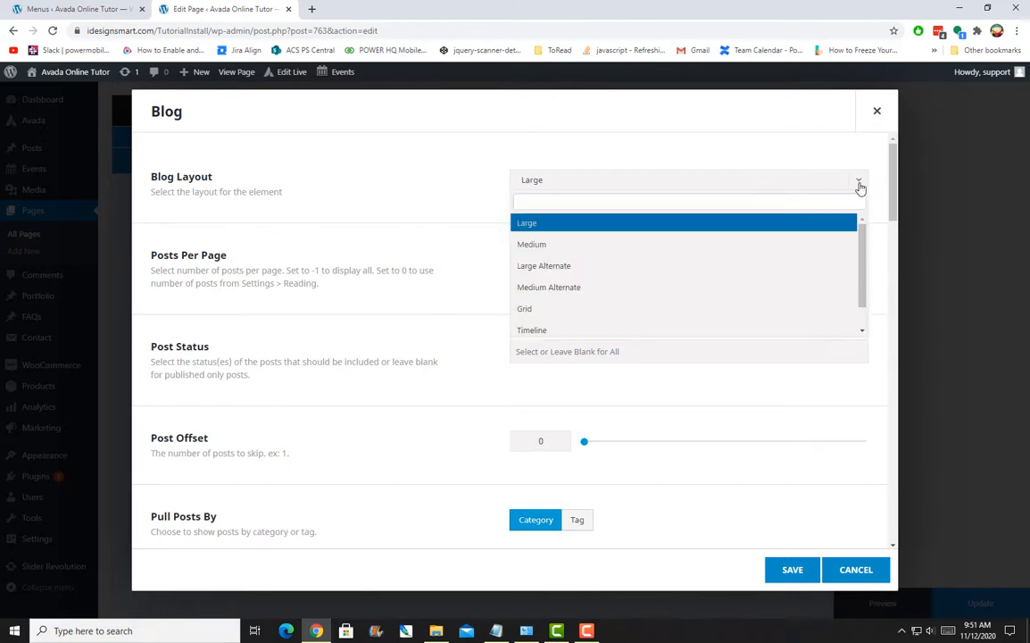
{"action": "left_click", "coordinate": [858, 183]}
{"action": "left_click", "coordinate": [858, 183]}
{"action": "left_click", "coordinate": [573, 309]}
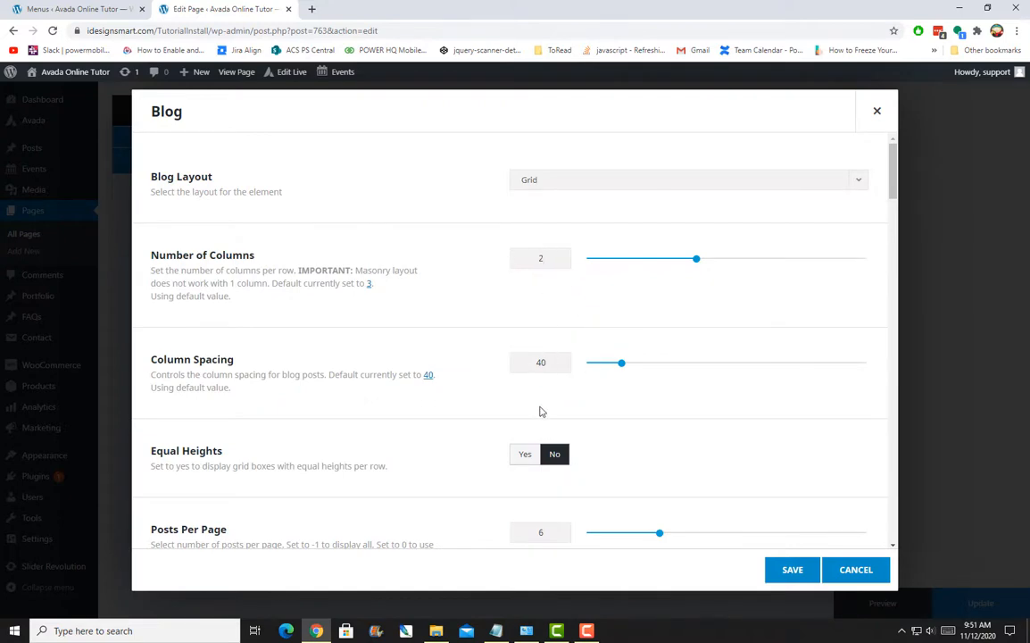
Exclude the Recent Updates category from the posts pulled by the Blog element.
{"action": "scroll", "coordinate": [540, 412], "scroll_direction": "down", "scroll_amount": 2}
{"action": "scroll", "coordinate": [540, 412], "scroll_direction": "down", "scroll_amount": 3}
{"action": "scroll", "coordinate": [540, 412], "scroll_direction": "down", "scroll_amount": 1}
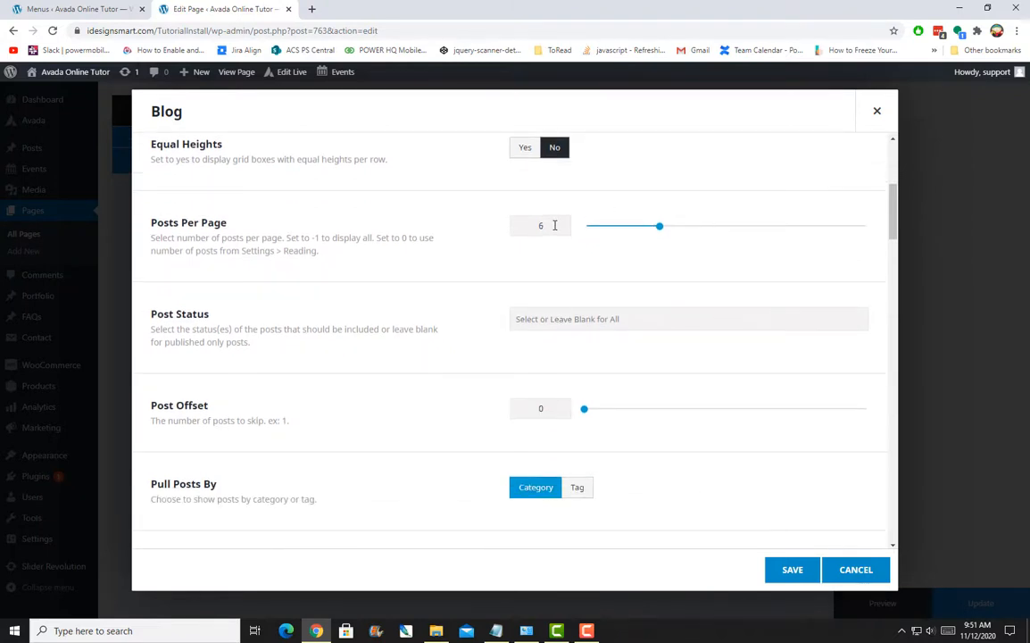
{"action": "left_click_drag", "start_coordinate": [555, 225], "coordinate": [511, 225]}
{"action": "scroll", "coordinate": [647, 305], "scroll_direction": "down", "scroll_amount": 5}
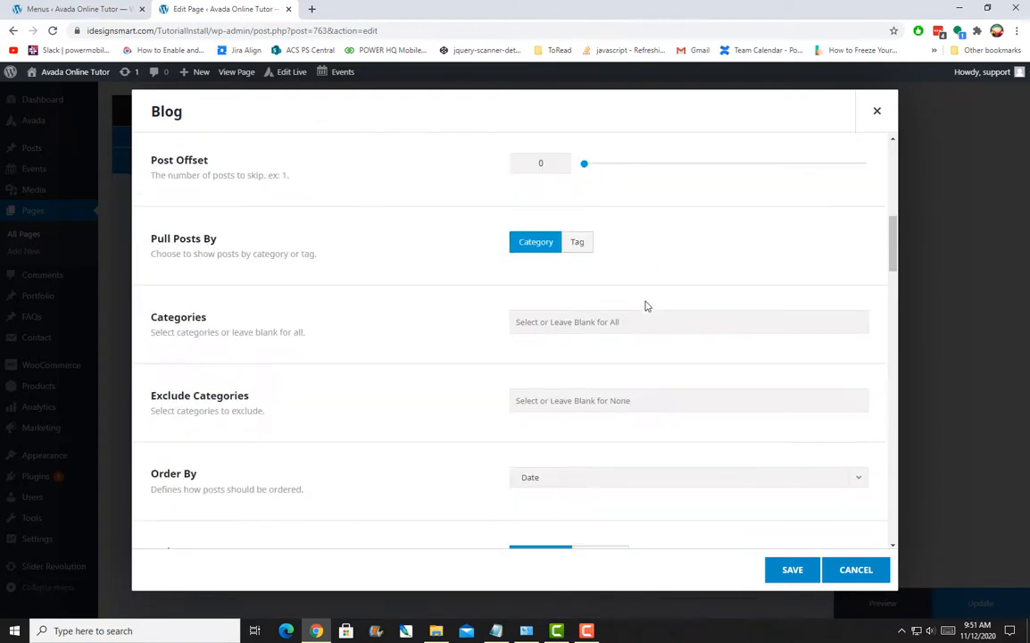
{"action": "left_click", "coordinate": [631, 400]}
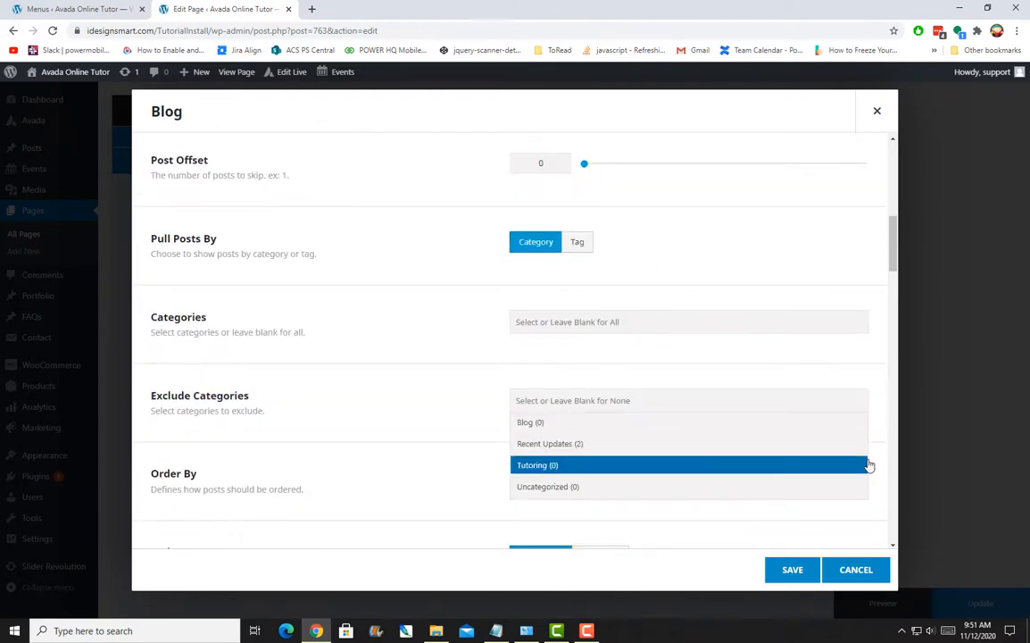
{"action": "left_click", "coordinate": [605, 451]}
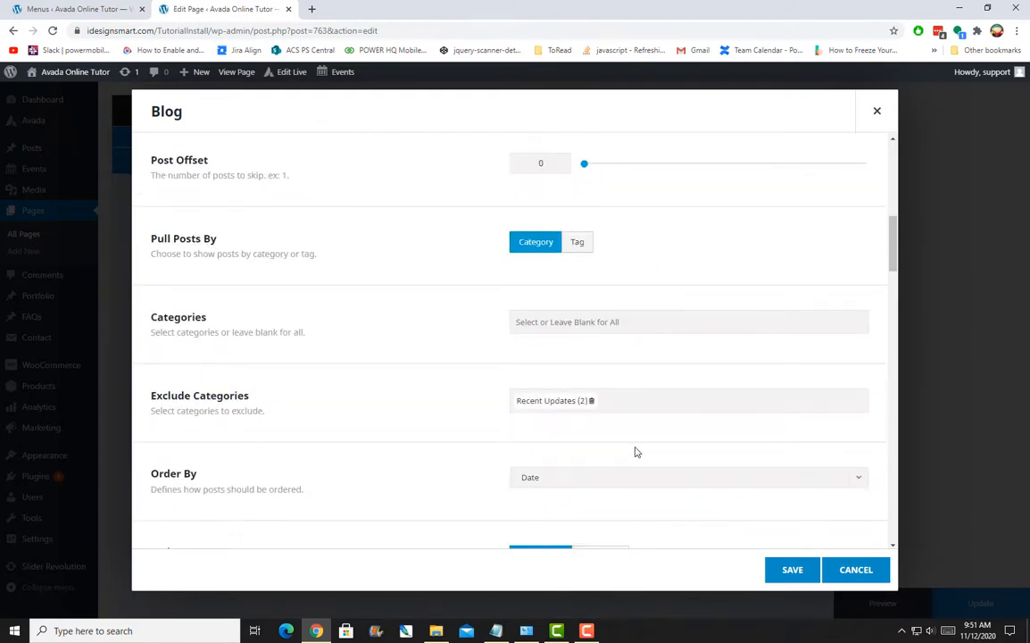
Set the Blog element's excerpt length to 30.
{"action": "scroll", "coordinate": [635, 452], "scroll_direction": "down", "scroll_amount": 2}
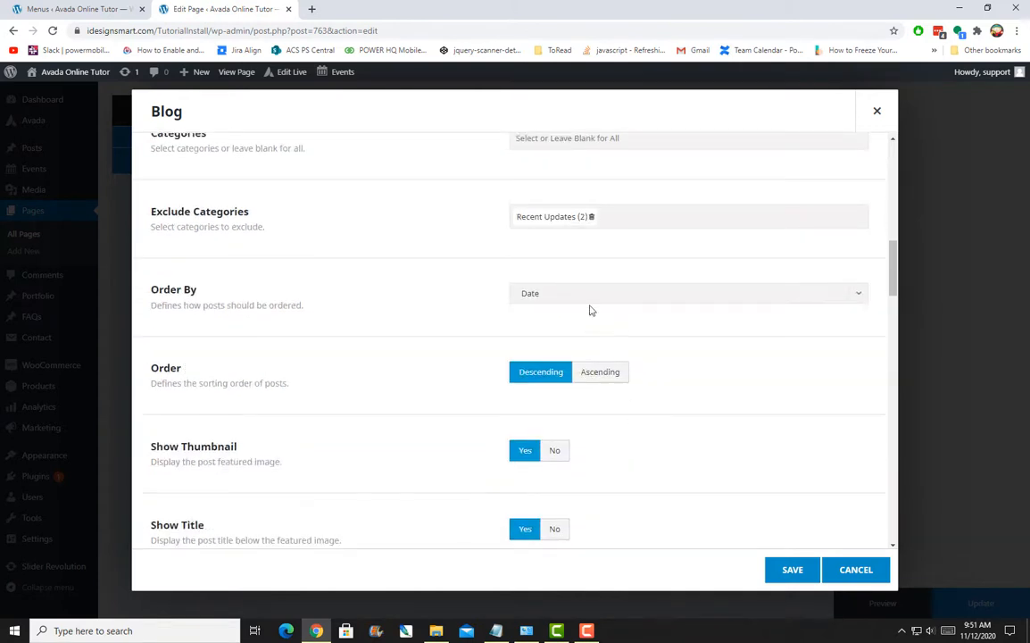
{"action": "scroll", "coordinate": [515, 394], "scroll_direction": "down", "scroll_amount": 3}
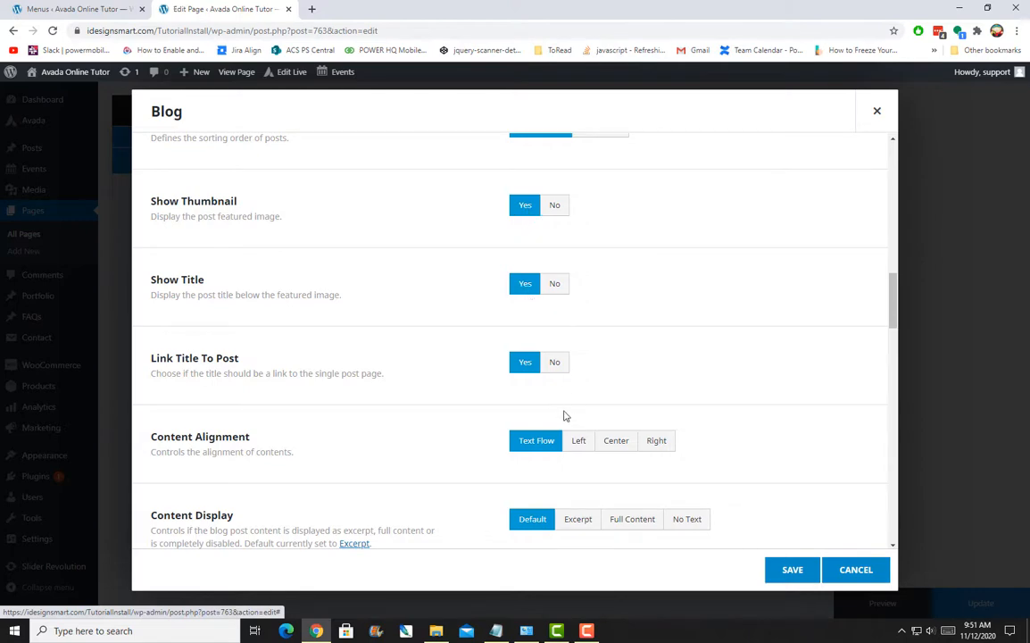
{"action": "scroll", "coordinate": [576, 416], "scroll_direction": "down", "scroll_amount": 4}
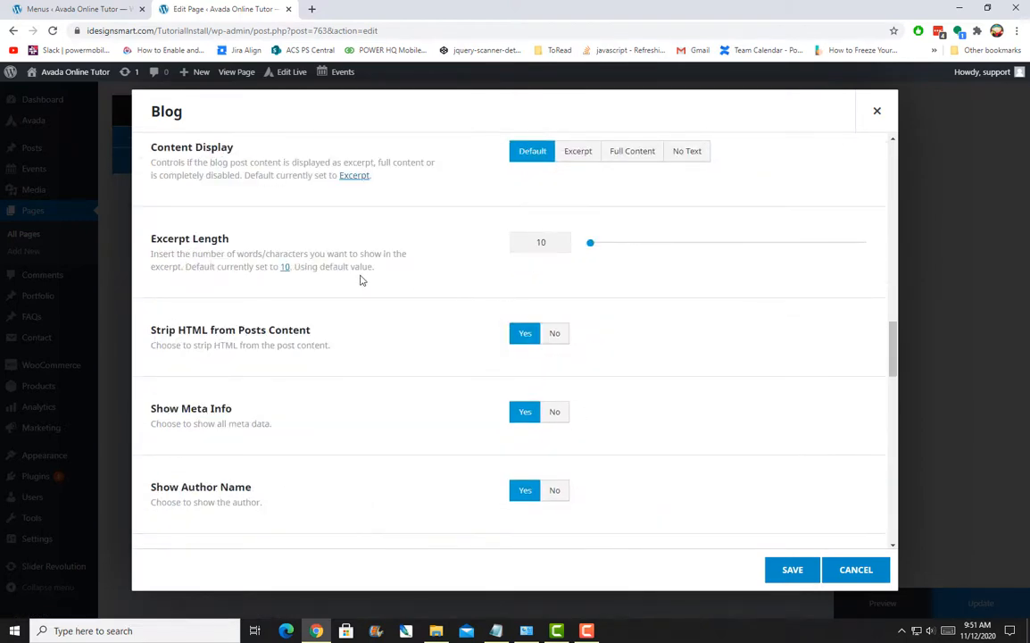
{"action": "double_click", "coordinate": [528, 237]}
{"action": "type", "text": "30"}
Review the Blog element's remaining display and pagination options, save the element, and update the home page.
{"action": "scroll", "coordinate": [745, 426], "scroll_direction": "down", "scroll_amount": 3}
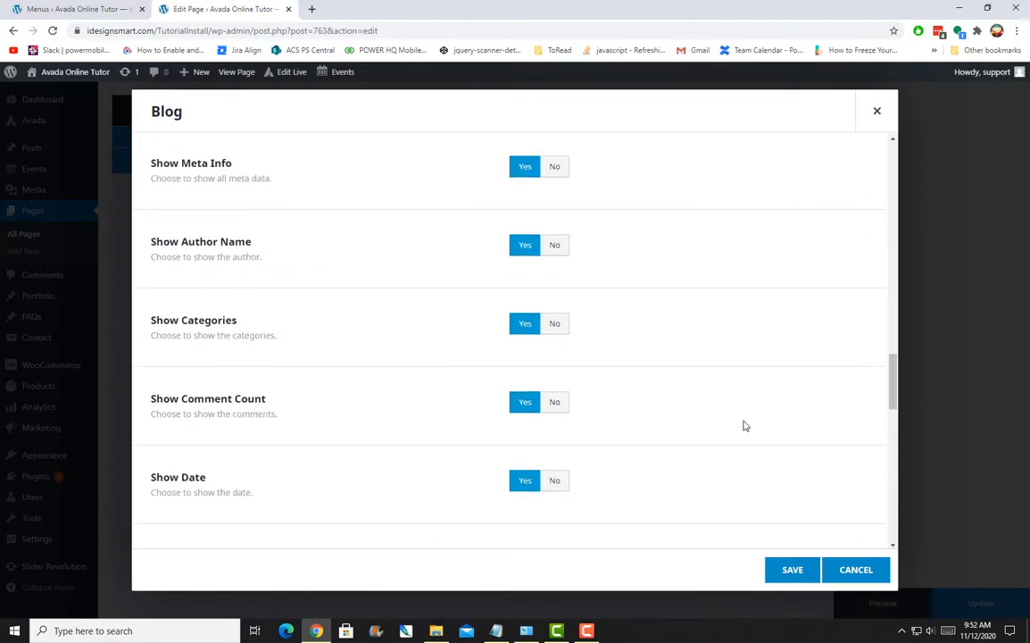
{"action": "scroll", "coordinate": [744, 426], "scroll_direction": "down", "scroll_amount": 4}
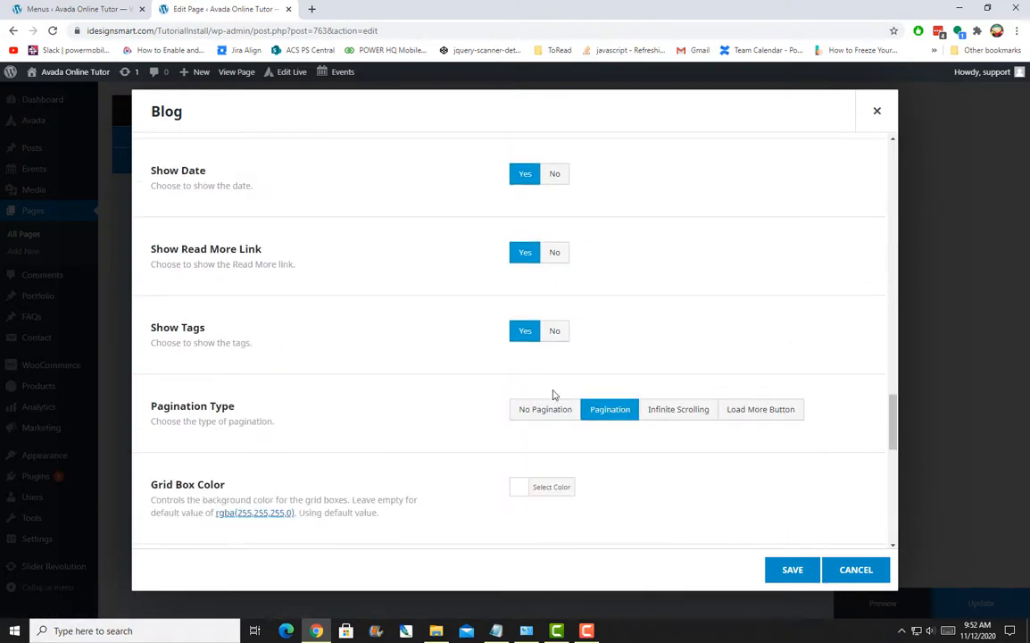
{"action": "left_click", "coordinate": [791, 569]}
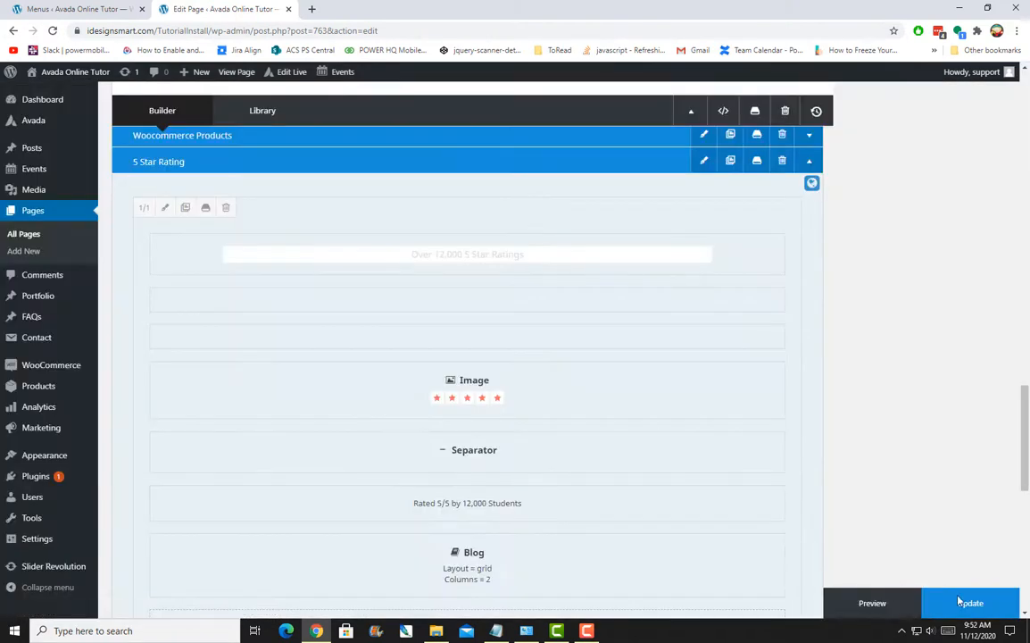
{"action": "left_click", "coordinate": [975, 604]}
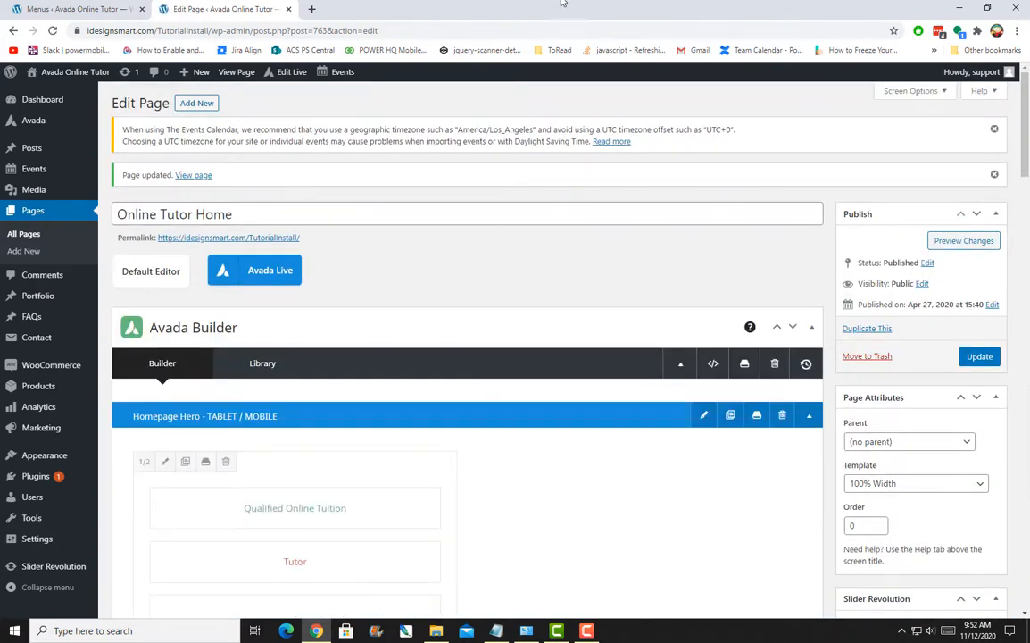
View the live home page and check the Blog element beneath the 5 Star Ratings text.
{"action": "left_click", "coordinate": [233, 78]}
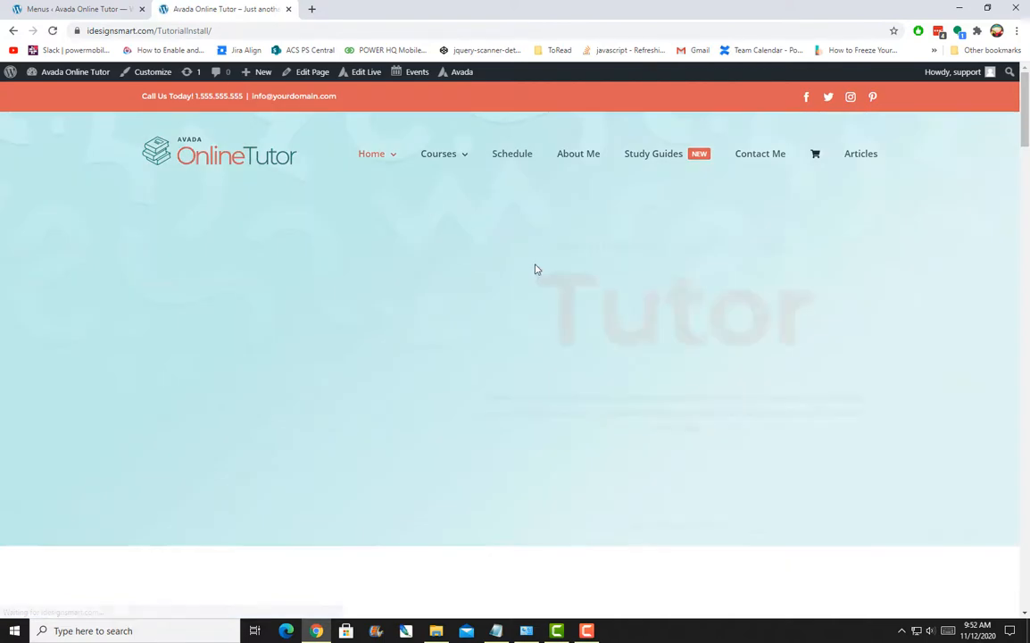
{"action": "scroll", "coordinate": [536, 266], "scroll_direction": "down", "scroll_amount": 3}
{"action": "scroll", "coordinate": [535, 265], "scroll_direction": "down", "scroll_amount": 10}
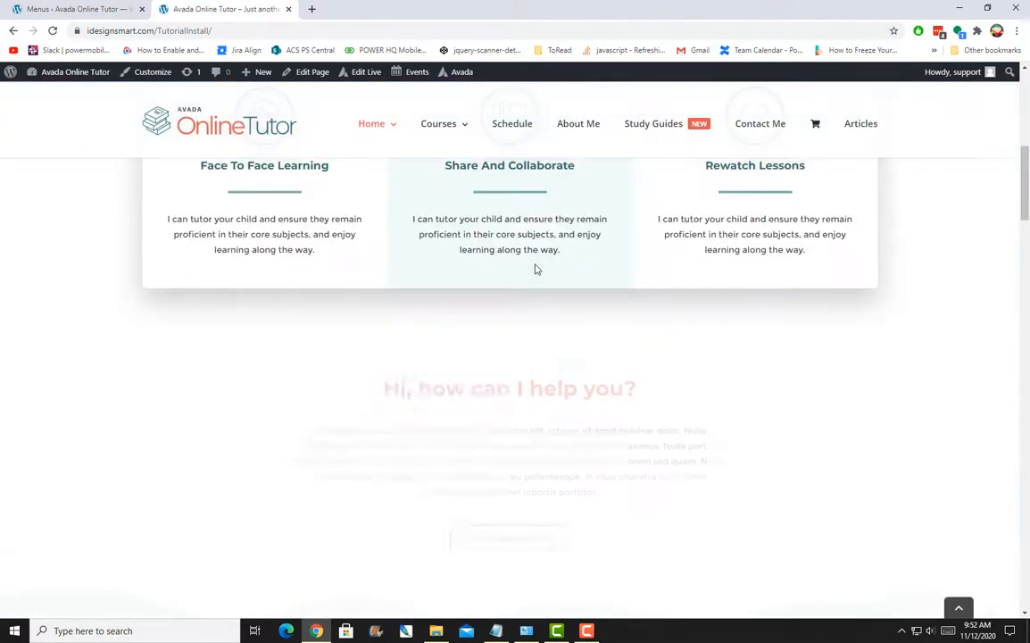
{"action": "scroll", "coordinate": [535, 268], "scroll_direction": "down", "scroll_amount": 7}
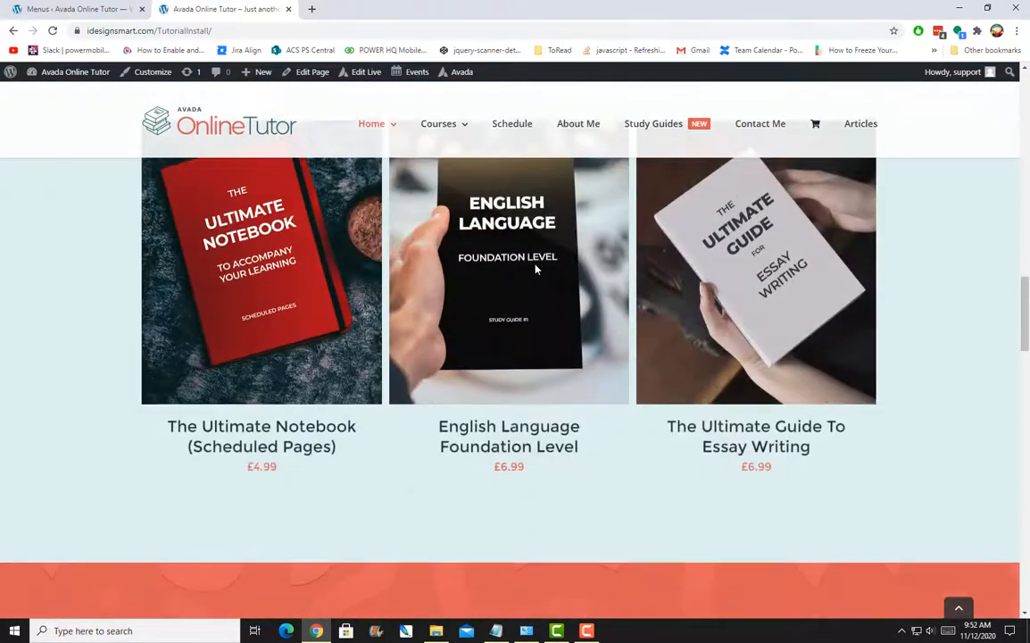
{"action": "scroll", "coordinate": [623, 350], "scroll_direction": "down", "scroll_amount": 2}
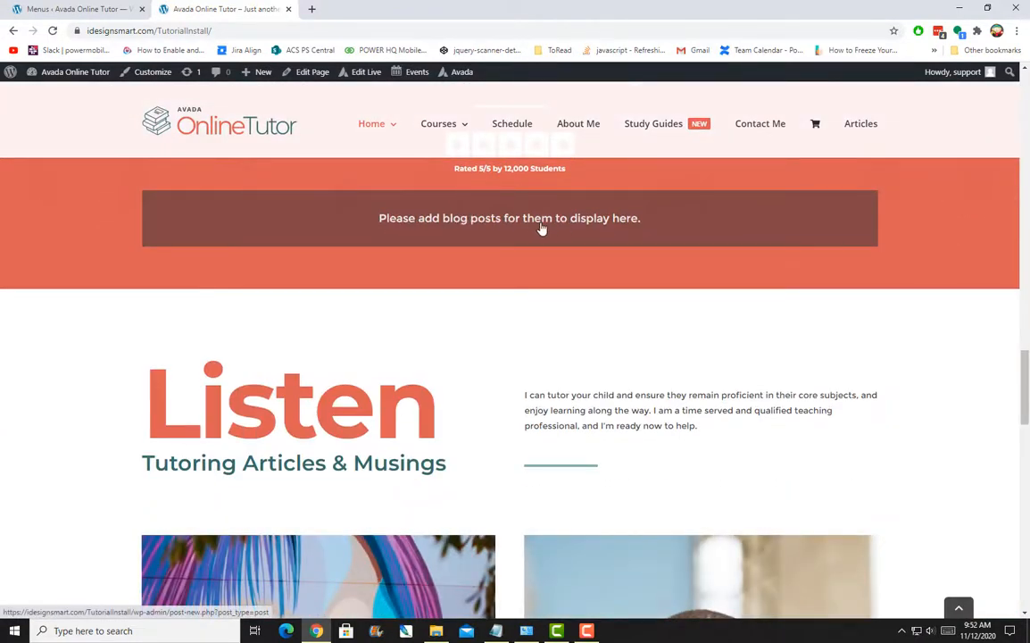
Compare the blog area in the 5 Star Ratings banner with the posts in the Tutoring Articles & Musings section.
{"action": "left_click", "coordinate": [75, 8]}
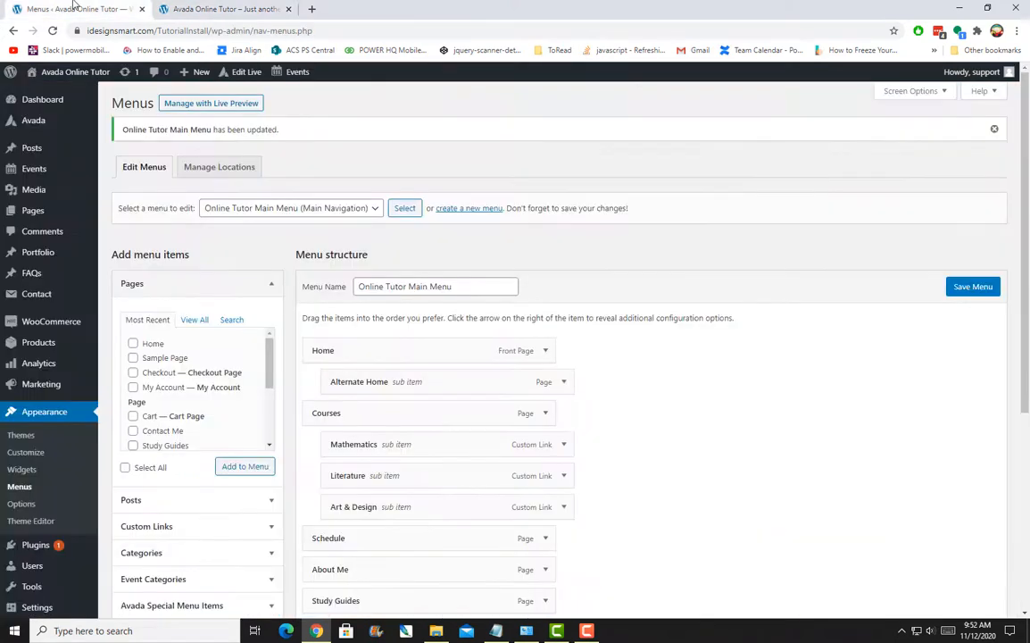
{"action": "left_click", "coordinate": [240, 7]}
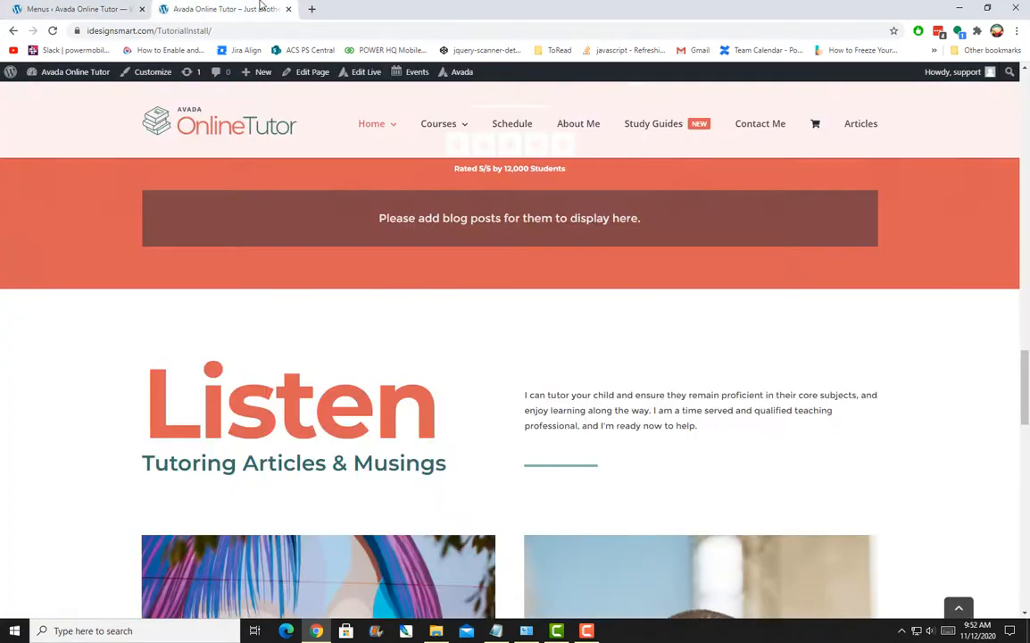
{"action": "scroll", "coordinate": [881, 478], "scroll_direction": "down", "scroll_amount": 5}
{"action": "scroll", "coordinate": [881, 479], "scroll_direction": "up", "scroll_amount": 5}
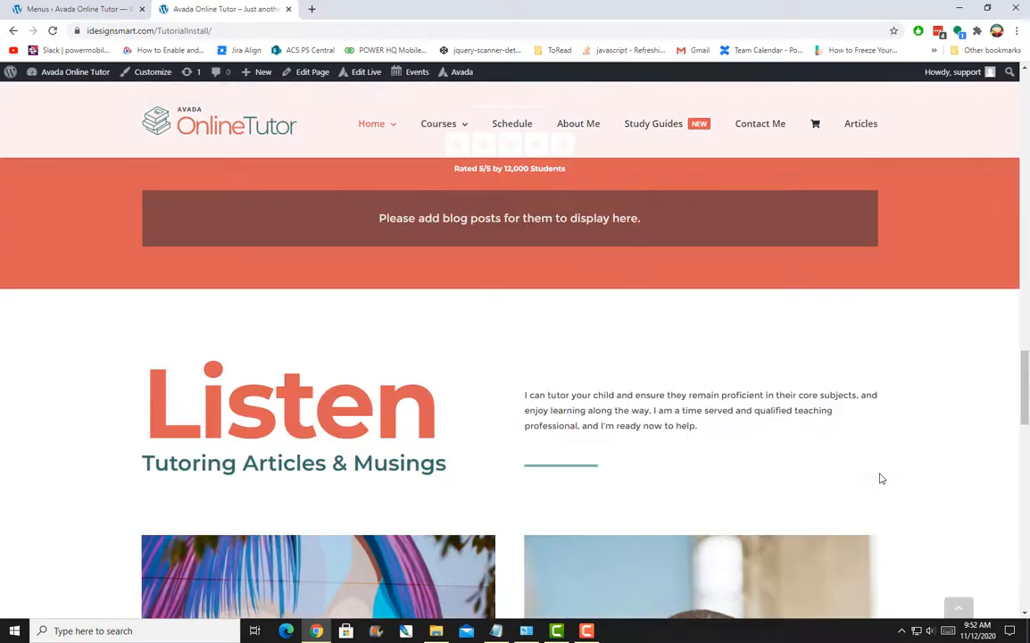
{"action": "scroll", "coordinate": [880, 478], "scroll_direction": "down", "scroll_amount": 4}
{"action": "scroll", "coordinate": [881, 478], "scroll_direction": "up", "scroll_amount": 6}
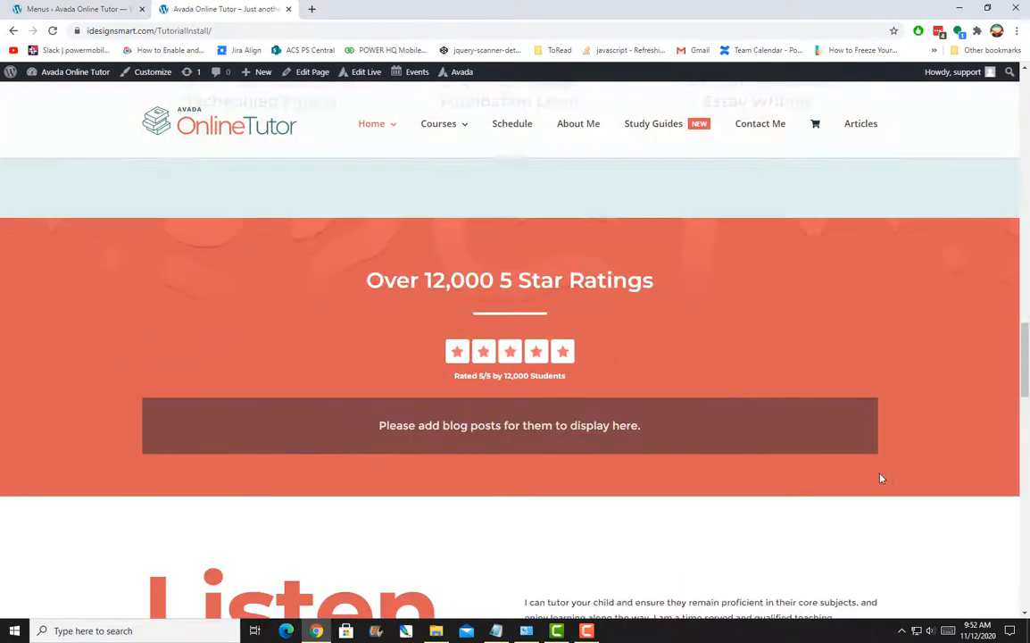
{"action": "scroll", "coordinate": [540, 553], "scroll_direction": "down", "scroll_amount": 3}
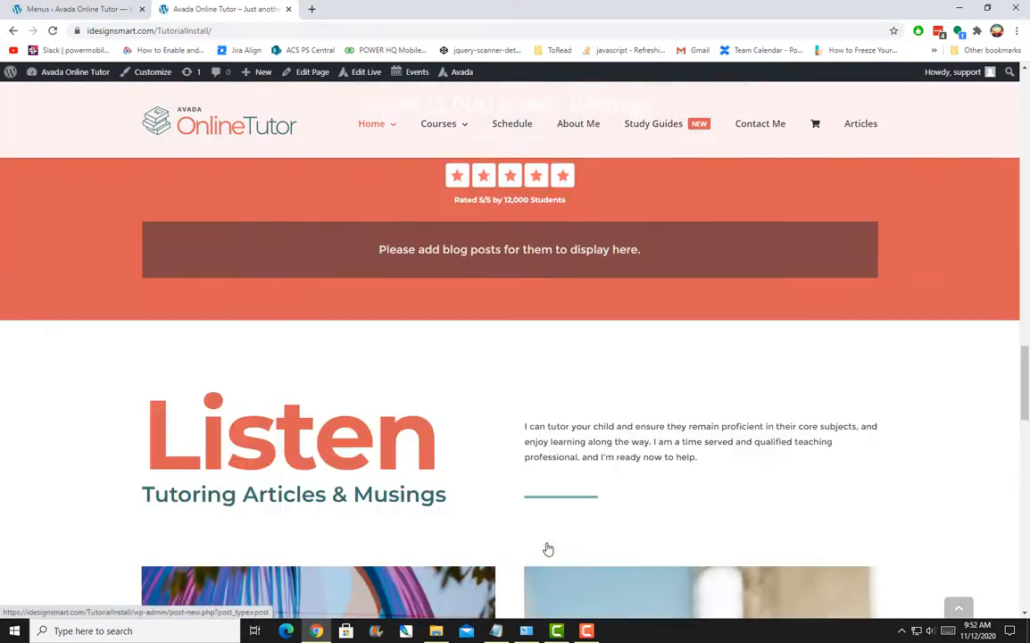
{"action": "scroll", "coordinate": [234, 482], "scroll_direction": "down", "scroll_amount": 3}
{"action": "scroll", "coordinate": [235, 482], "scroll_direction": "up", "scroll_amount": 2}
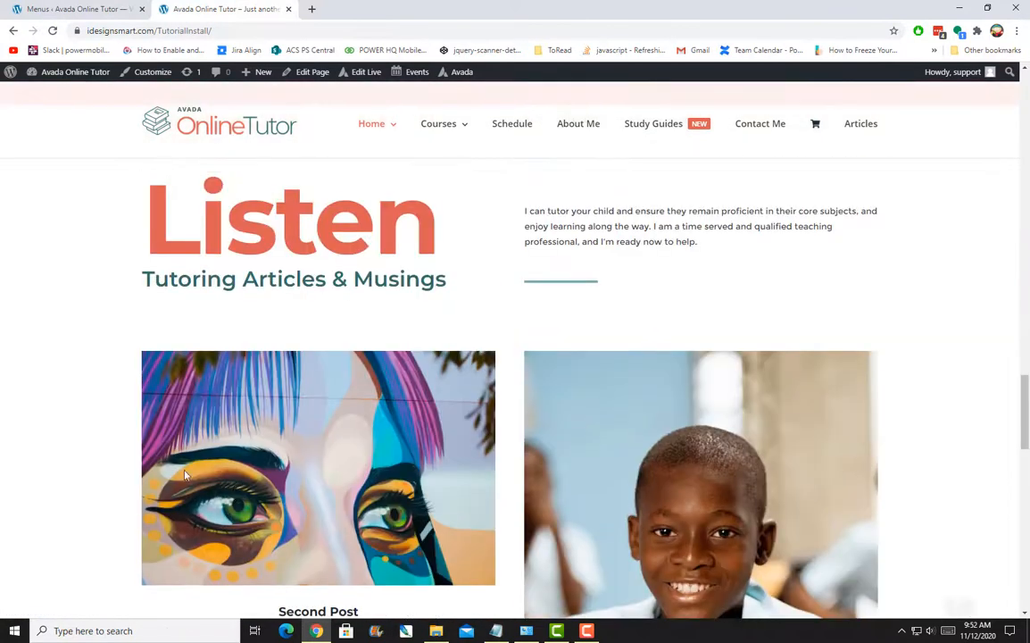
{"action": "left_click_drag", "start_coordinate": [102, 336], "coordinate": [760, 440]}
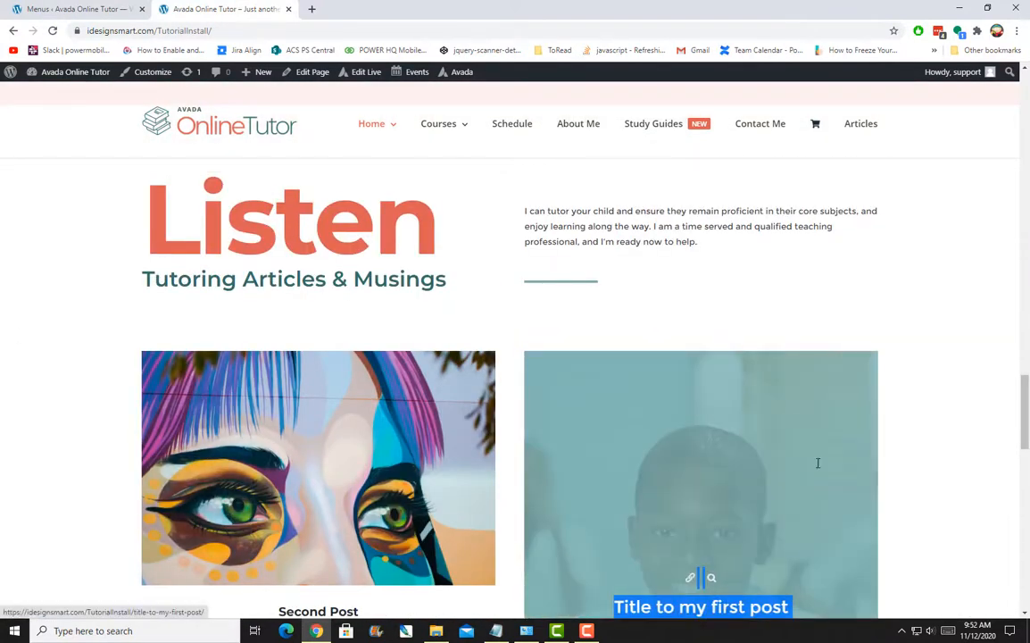
{"action": "scroll", "coordinate": [818, 468], "scroll_direction": "up", "scroll_amount": 5}
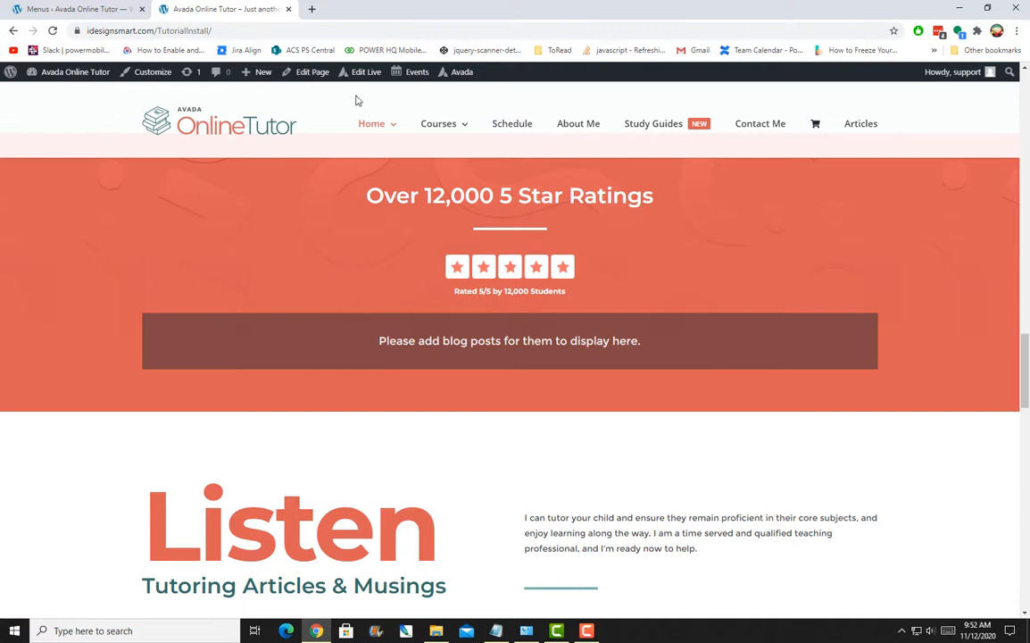
Open the home page in the page editor and locate the Blog element inside the 5 Star Rating container.
{"action": "left_click", "coordinate": [306, 73]}
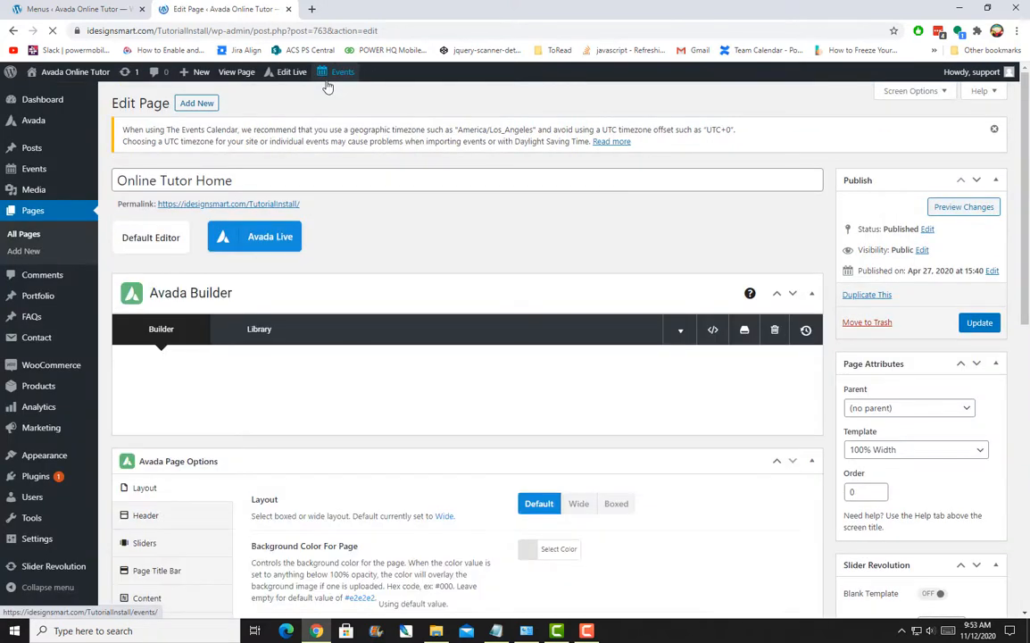
{"action": "scroll", "coordinate": [595, 409], "scroll_direction": "down", "scroll_amount": 4}
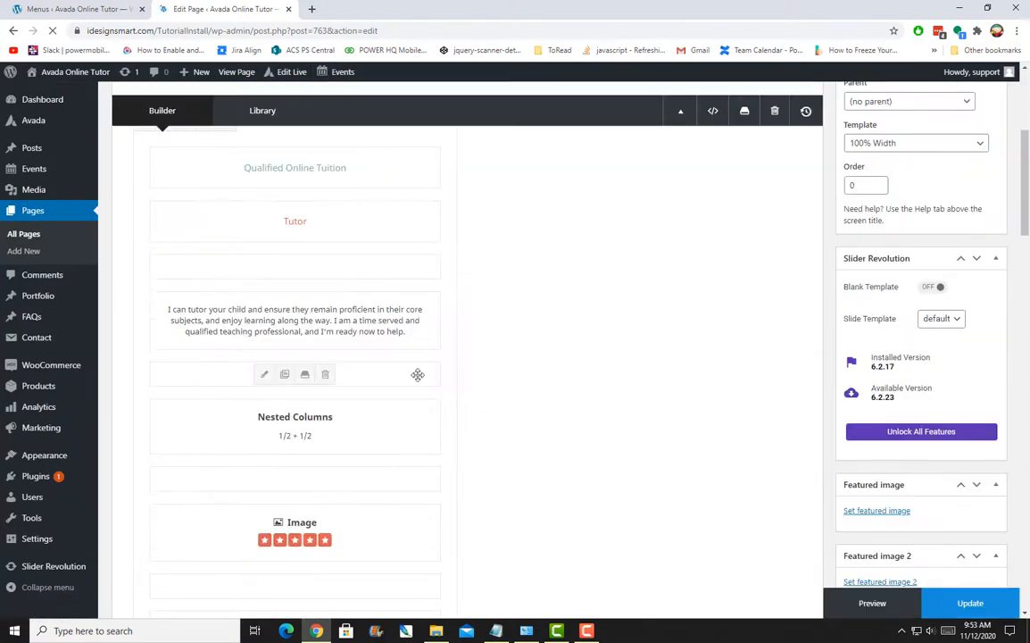
{"action": "scroll", "coordinate": [416, 375], "scroll_direction": "down", "scroll_amount": 10}
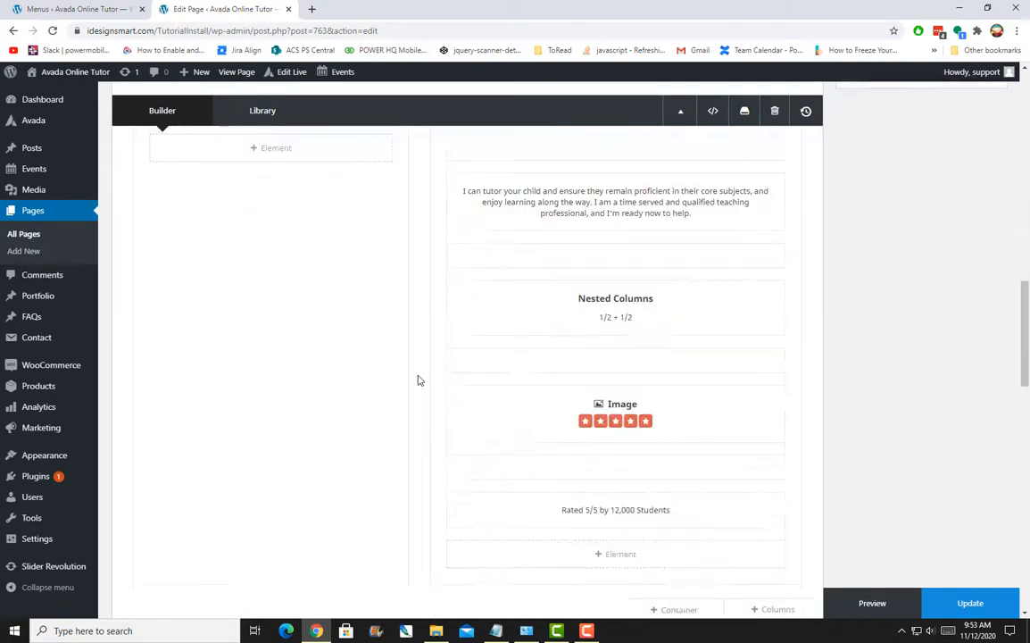
{"action": "scroll", "coordinate": [417, 379], "scroll_direction": "down", "scroll_amount": 5}
{"action": "scroll", "coordinate": [417, 375], "scroll_direction": "up", "scroll_amount": 2}
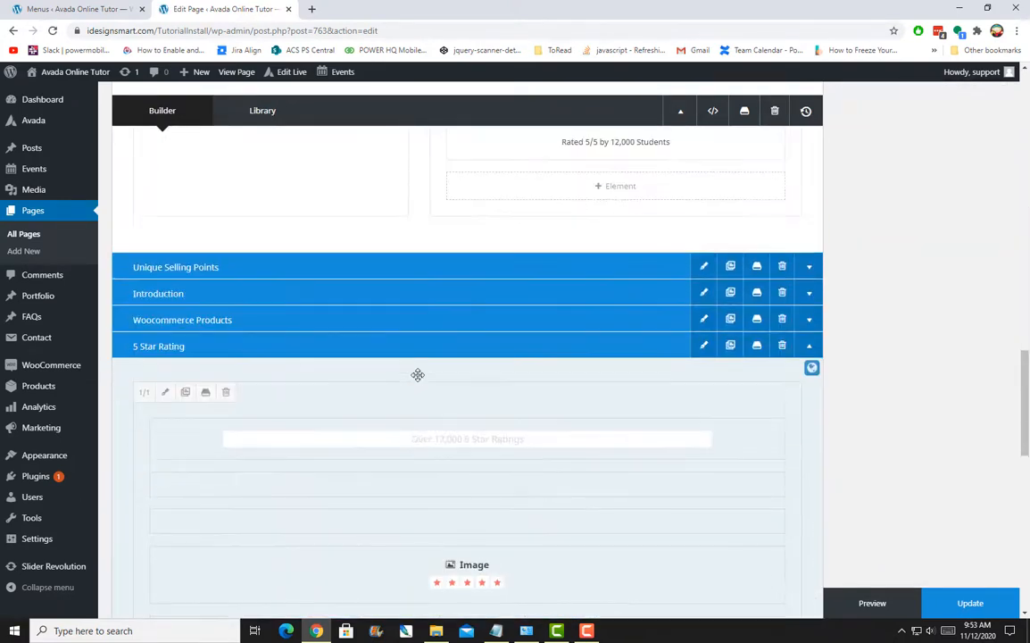
{"action": "scroll", "coordinate": [616, 455], "scroll_direction": "down", "scroll_amount": 2}
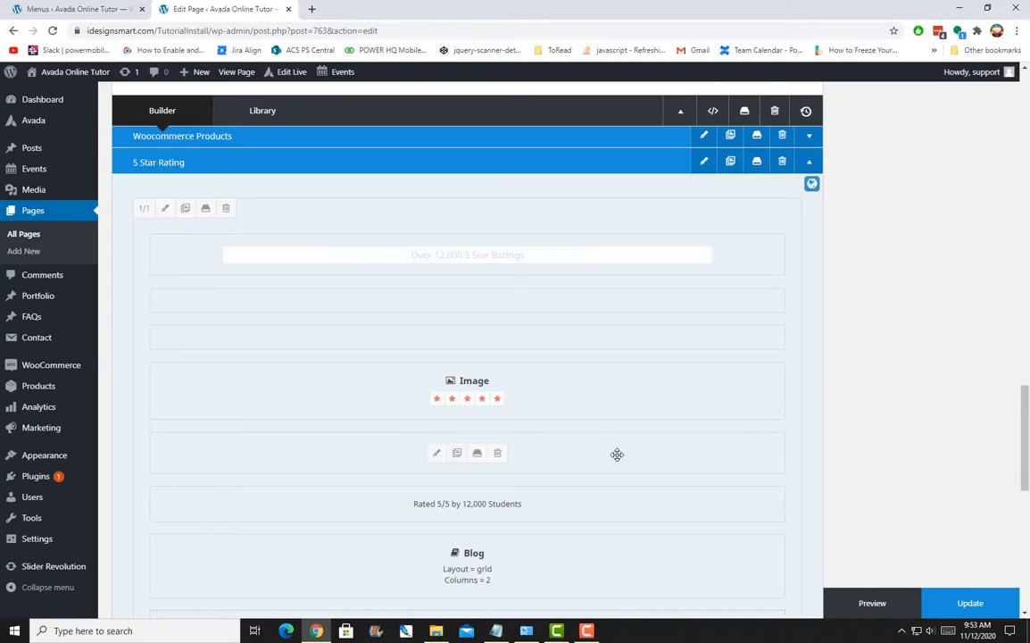
{"action": "scroll", "coordinate": [579, 447], "scroll_direction": "down", "scroll_amount": 1}
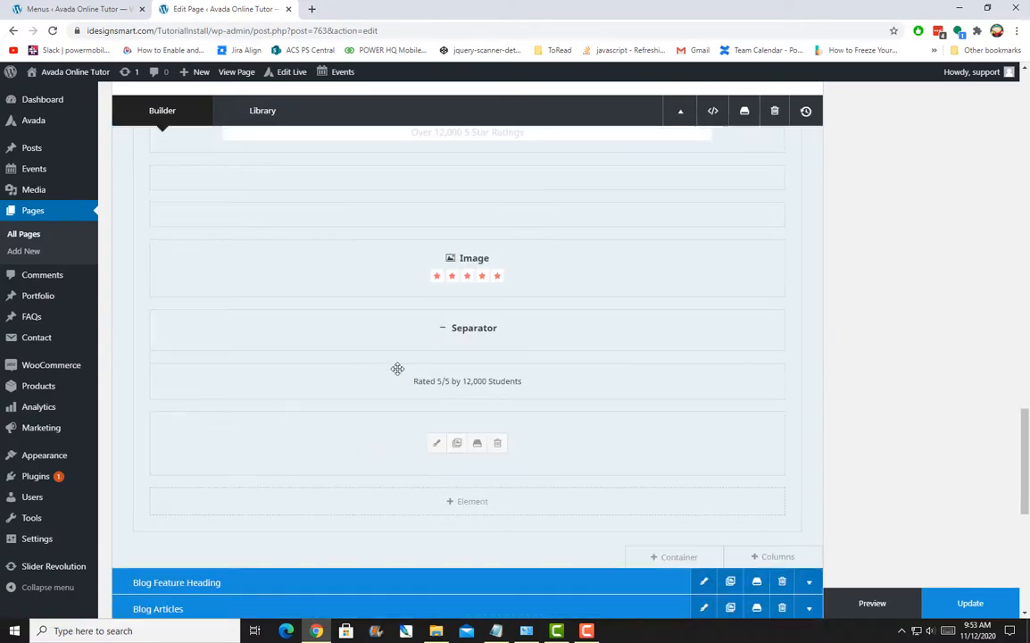
{"action": "scroll", "coordinate": [885, 408], "scroll_direction": "up", "scroll_amount": 2}
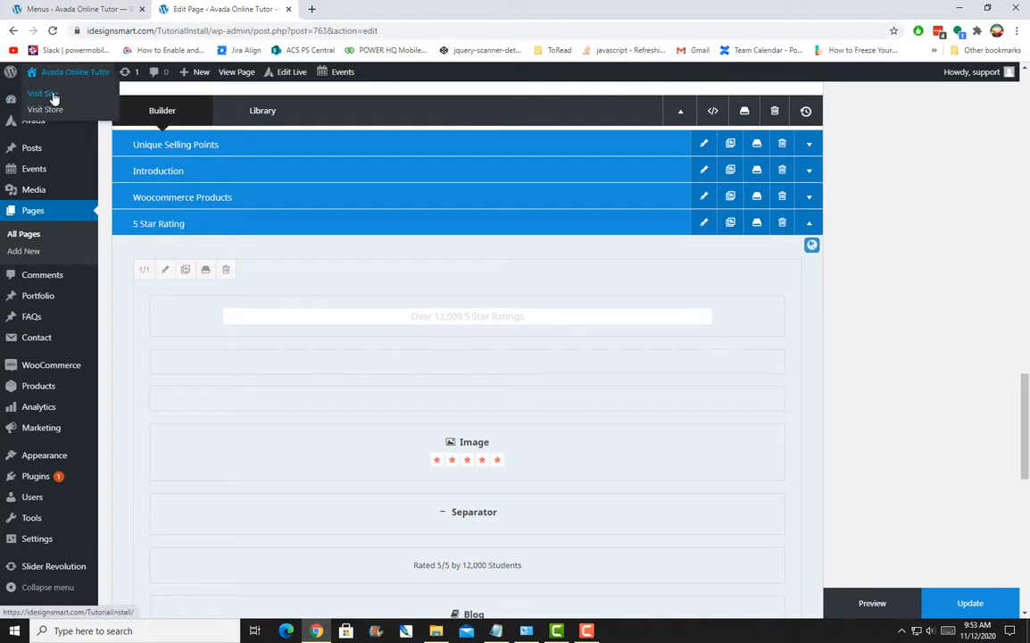
View the home page in a new browser tab and start live editing it.
{"action": "right_click", "coordinate": [53, 95]}
{"action": "right_click", "coordinate": [239, 73]}
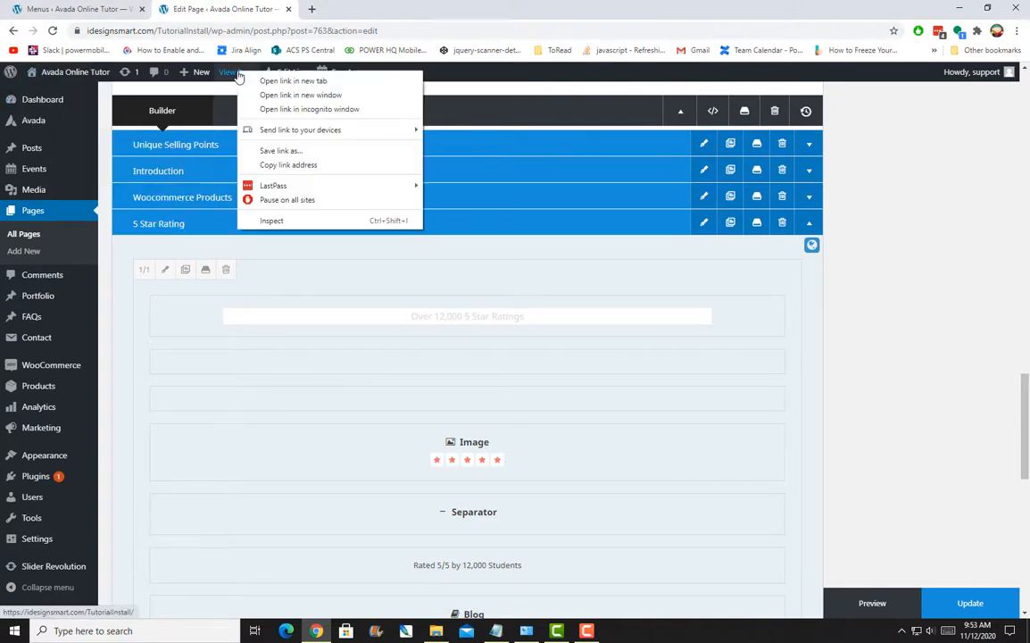
{"action": "left_click", "coordinate": [268, 80]}
{"action": "left_click", "coordinate": [332, 8]}
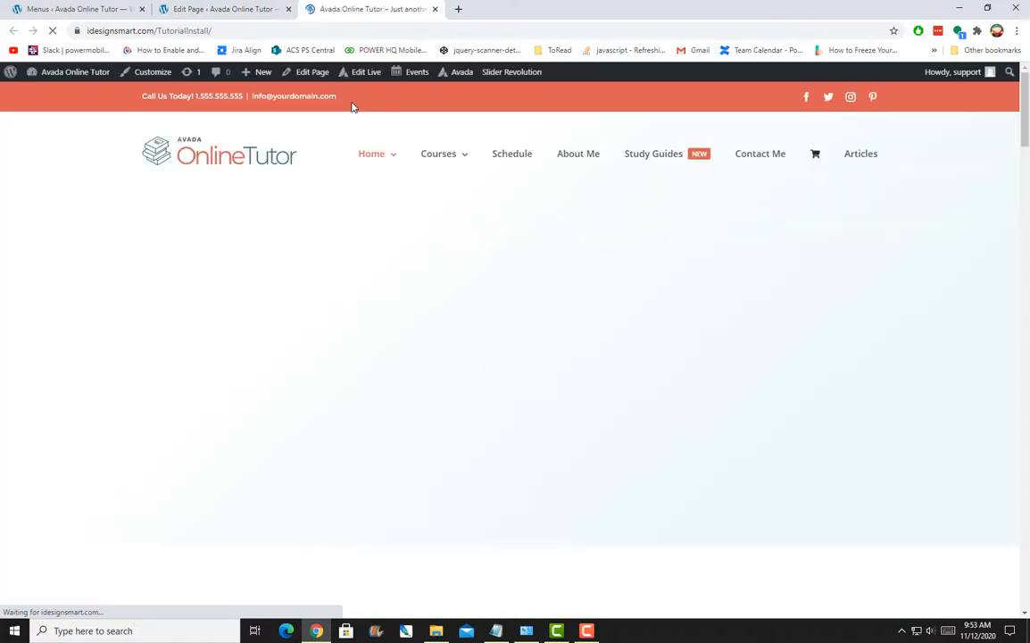
{"action": "scroll", "coordinate": [551, 267], "scroll_direction": "down", "scroll_amount": 1}
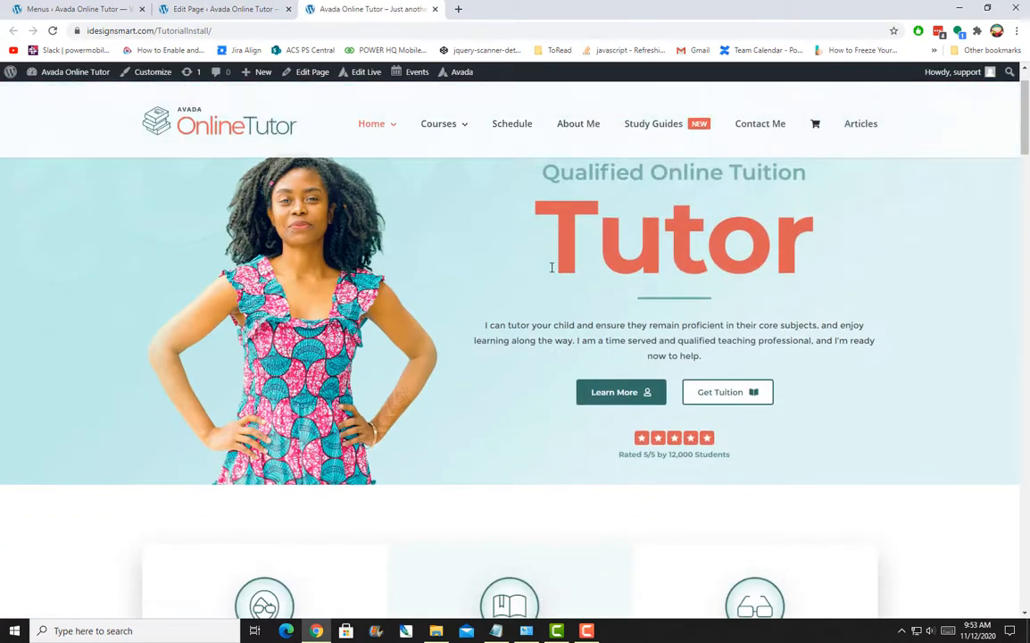
{"action": "left_click", "coordinate": [362, 75]}
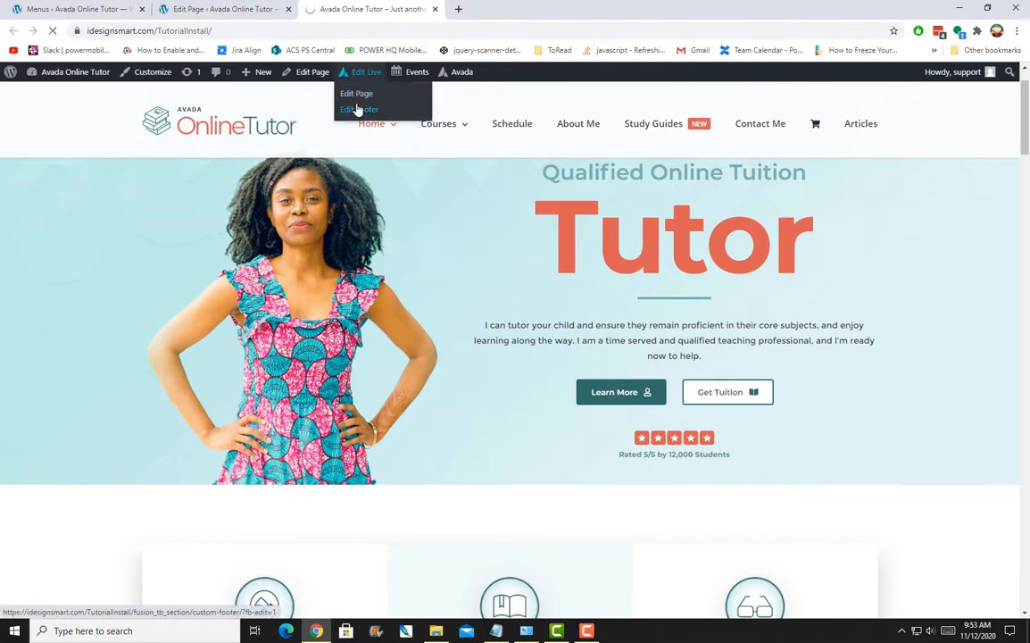
{"action": "scroll", "coordinate": [357, 111], "scroll_direction": "up", "scroll_amount": 1}
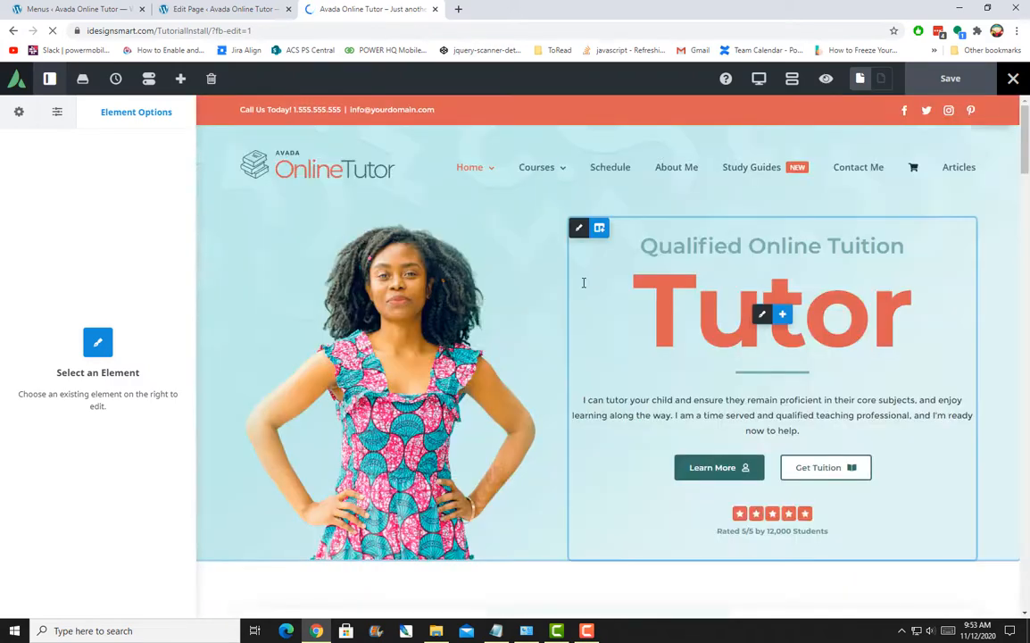
Locate the Blog element beneath the 5 Star Ratings text in the live editor.
{"action": "scroll", "coordinate": [584, 284], "scroll_direction": "down", "scroll_amount": 3}
{"action": "scroll", "coordinate": [584, 283], "scroll_direction": "down", "scroll_amount": 3}
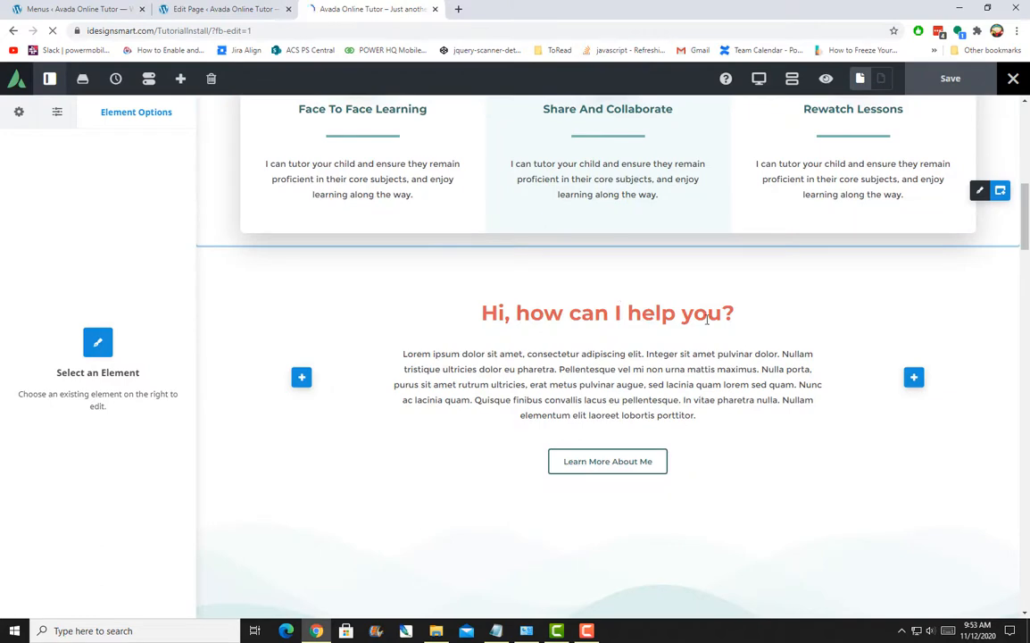
{"action": "scroll", "coordinate": [707, 317], "scroll_direction": "down", "scroll_amount": 5}
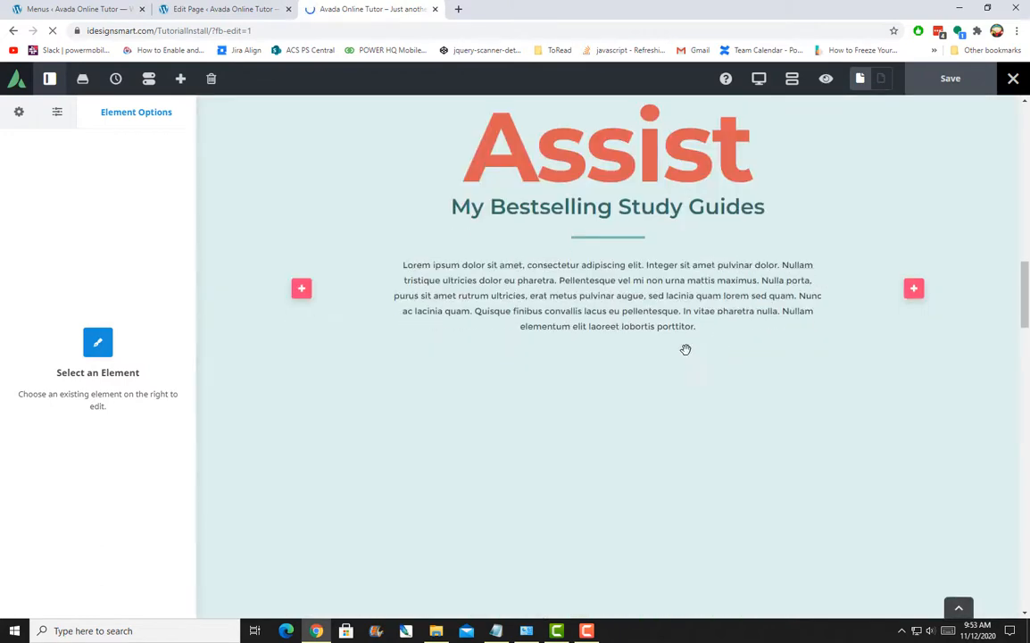
{"action": "scroll", "coordinate": [685, 349], "scroll_direction": "down", "scroll_amount": 6}
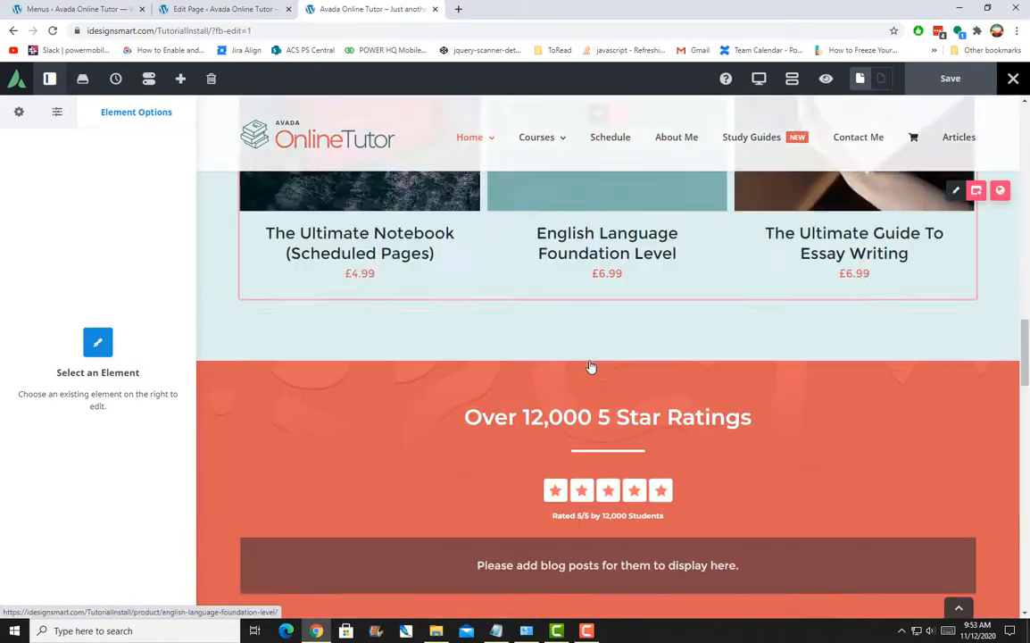
{"action": "scroll", "coordinate": [590, 367], "scroll_direction": "down", "scroll_amount": 2}
{"action": "scroll", "coordinate": [598, 374], "scroll_direction": "up", "scroll_amount": 2}
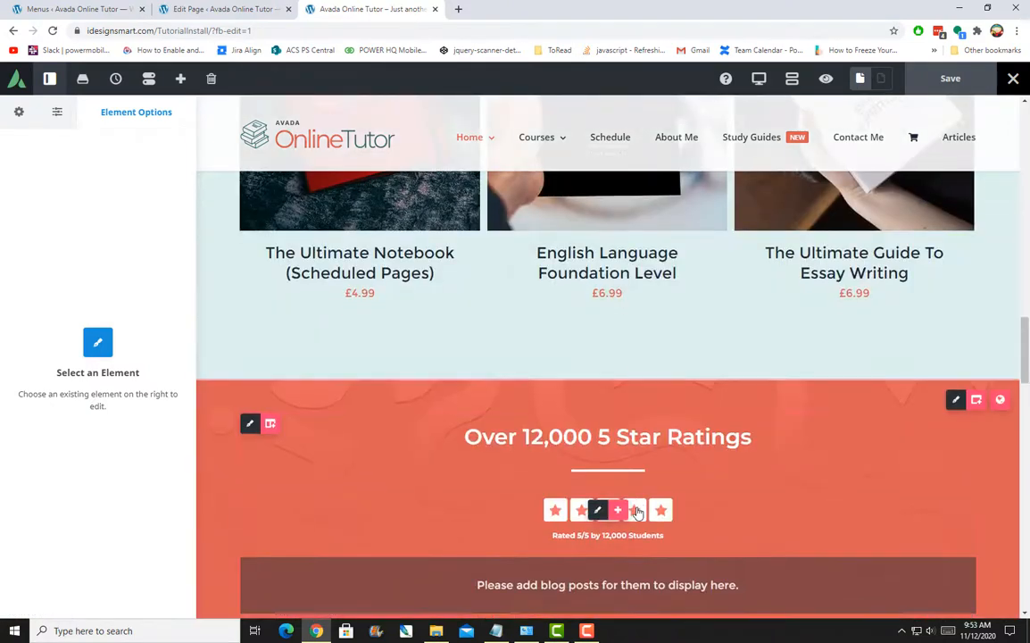
{"action": "scroll", "coordinate": [606, 499], "scroll_direction": "down", "scroll_amount": 1}
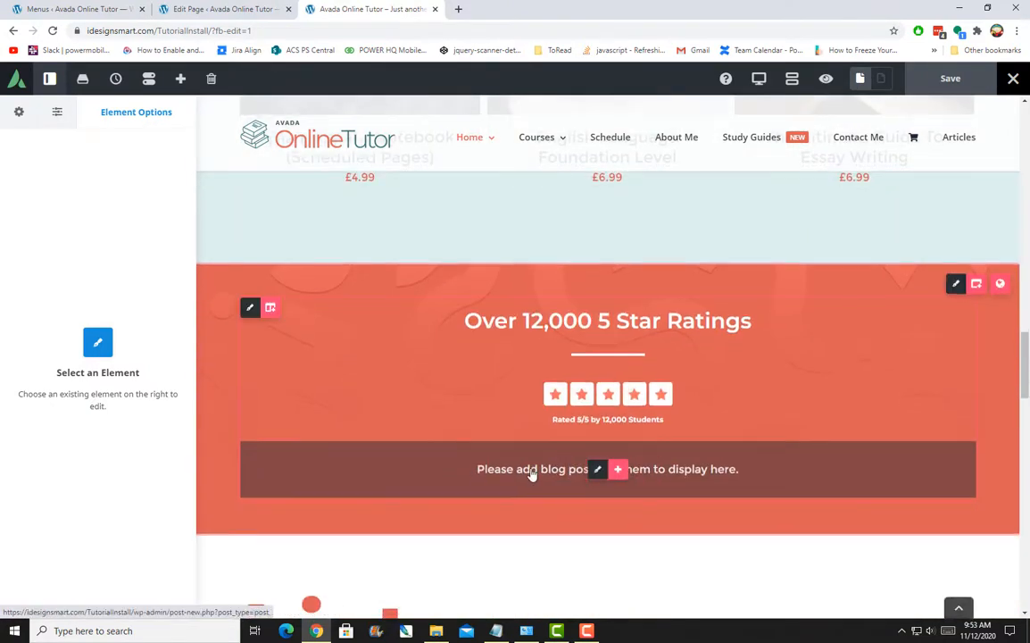
Try pulling posts from the Tutoring category in the Blog element's options, clear that choice, and close the options.
{"action": "left_click", "coordinate": [598, 470]}
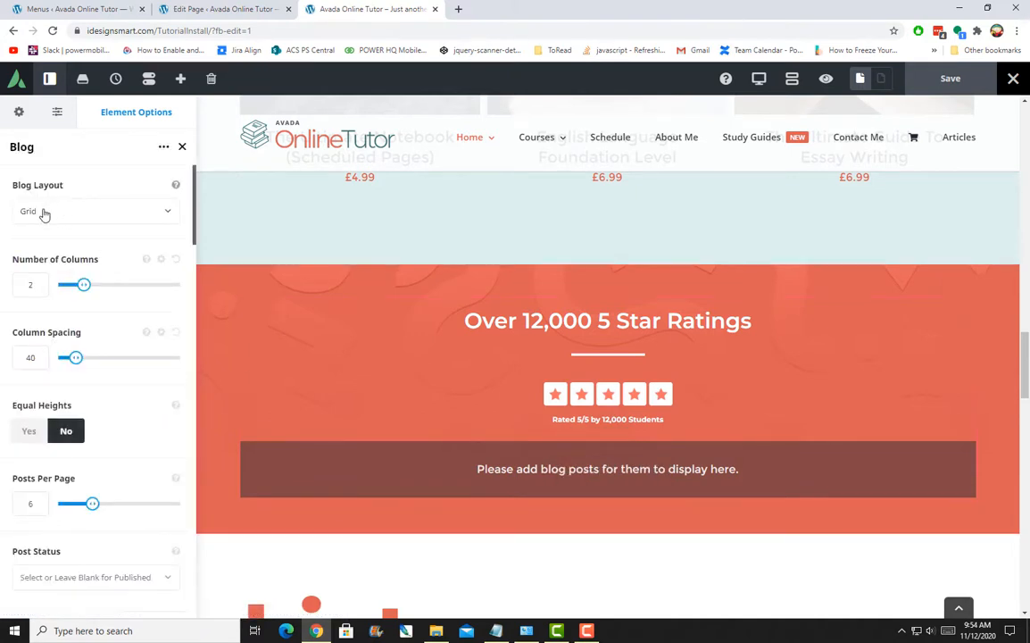
{"action": "scroll", "coordinate": [136, 345], "scroll_direction": "down", "scroll_amount": 2}
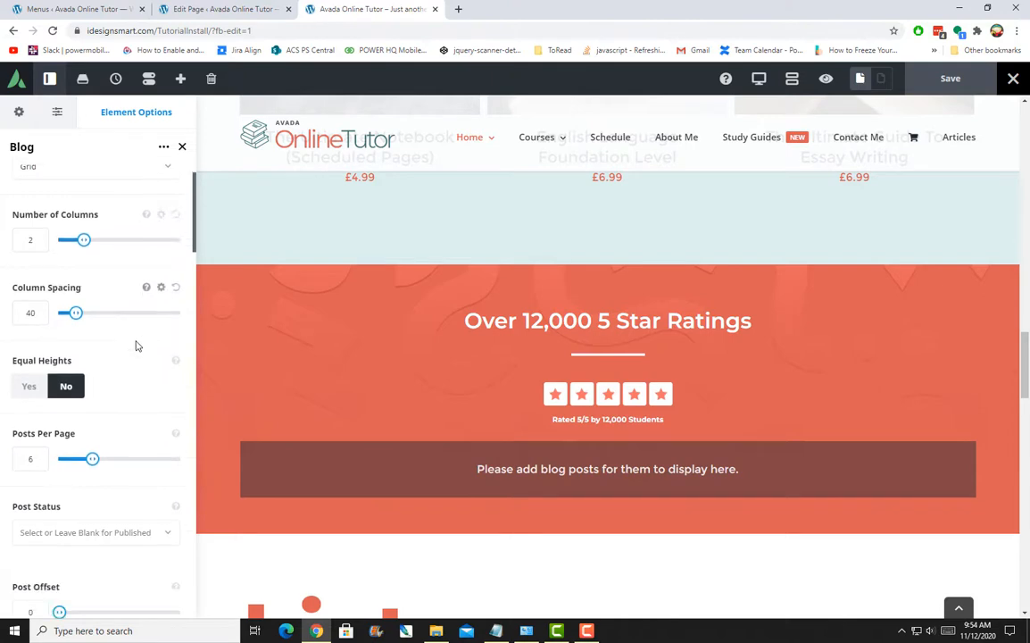
{"action": "scroll", "coordinate": [136, 344], "scroll_direction": "down", "scroll_amount": 3}
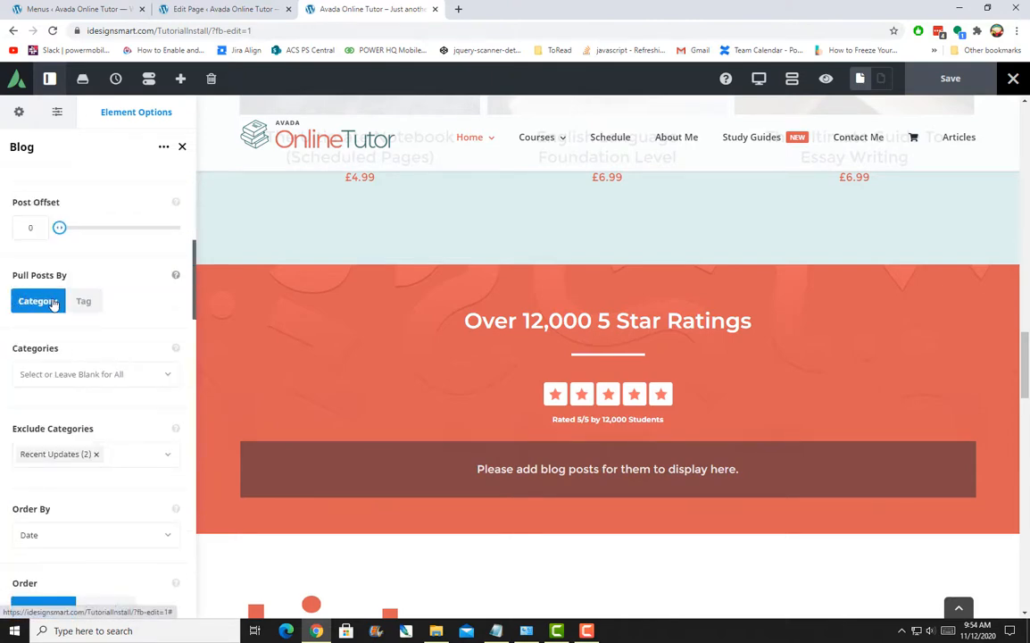
{"action": "left_click", "coordinate": [156, 377]}
{"action": "left_click", "coordinate": [32, 446]}
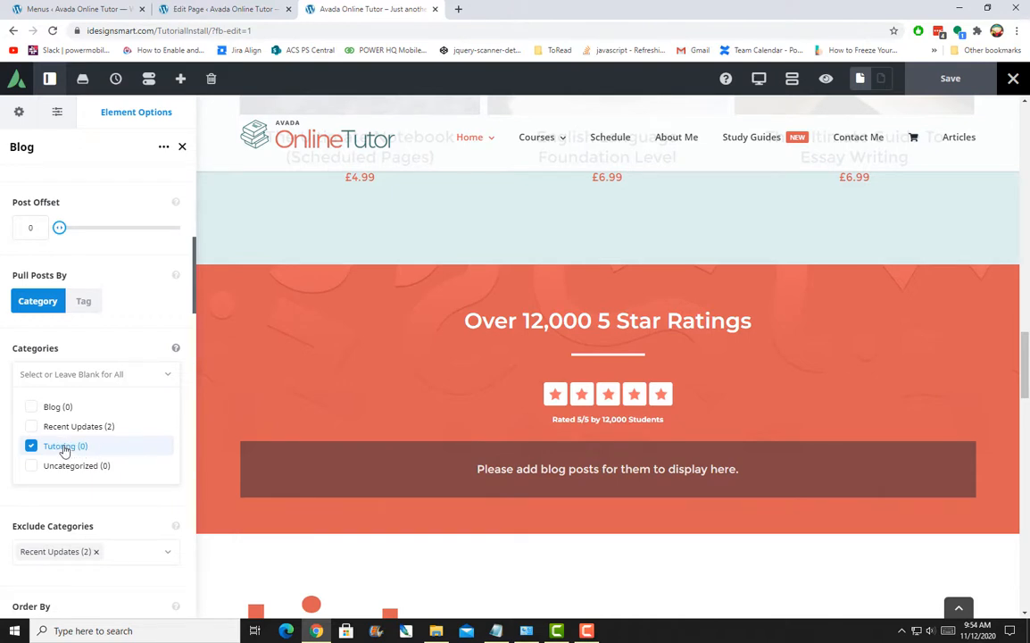
{"action": "left_click", "coordinate": [64, 451]}
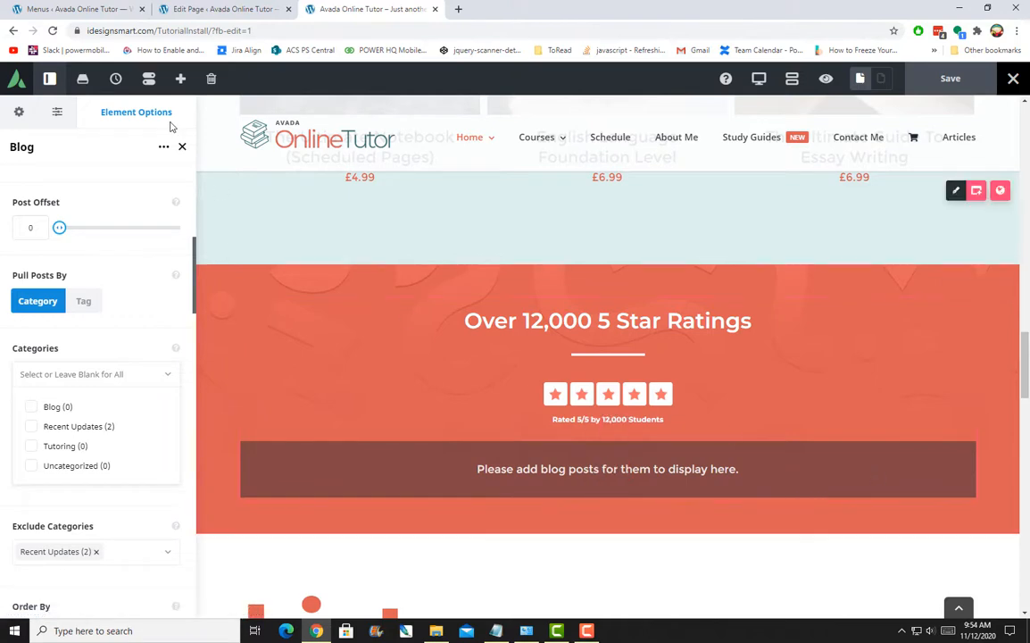
{"action": "left_click", "coordinate": [182, 147]}
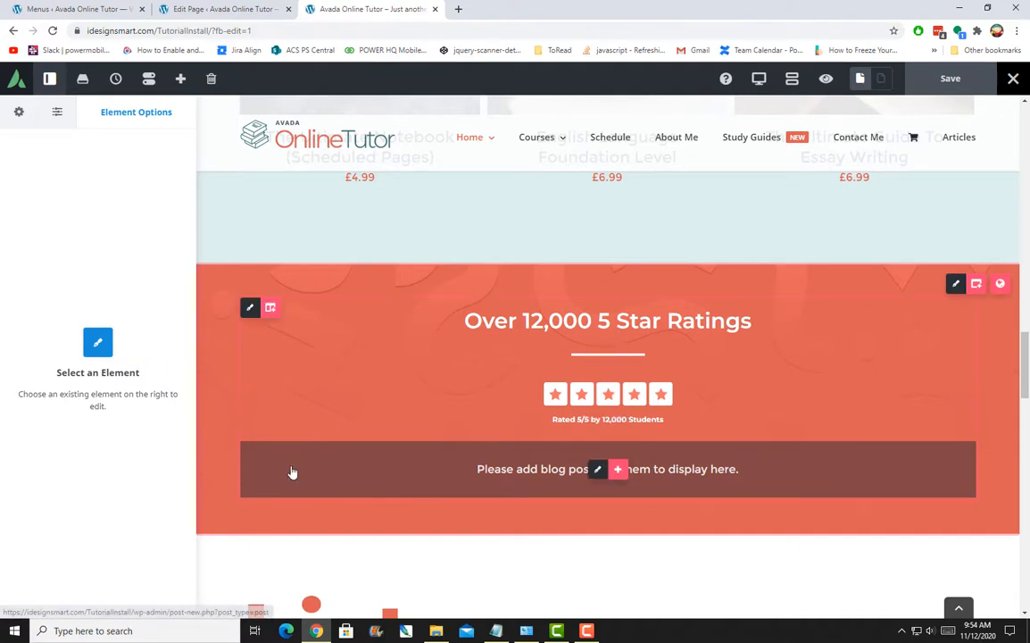
Delete the Blog element from the 5 Star Ratings banner.
{"action": "mouse_move", "coordinate": [407, 469]}
{"action": "left_mouse_down"}
{"action": "mouse_move", "coordinate": [407, 440]}
{"action": "mouse_move", "coordinate": [395, 469]}
{"action": "left_mouse_up"}
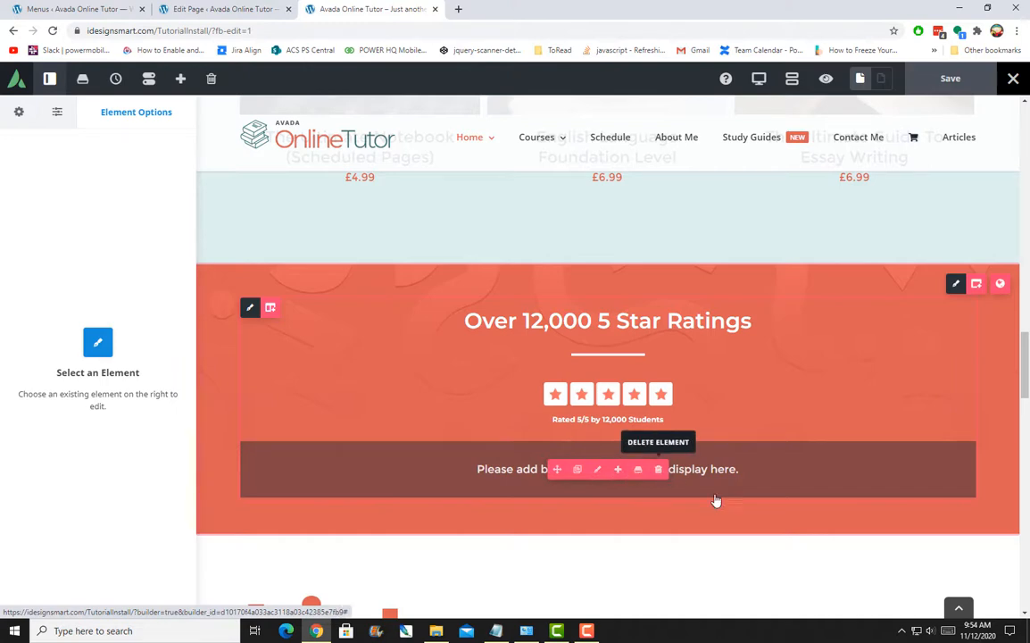
{"action": "left_click", "coordinate": [659, 470]}
Examine the layout of the two posts in the Tutoring Articles & Musings section.
{"action": "scroll", "coordinate": [465, 371], "scroll_direction": "down", "scroll_amount": 1}
{"action": "scroll", "coordinate": [466, 371], "scroll_direction": "down", "scroll_amount": 3}
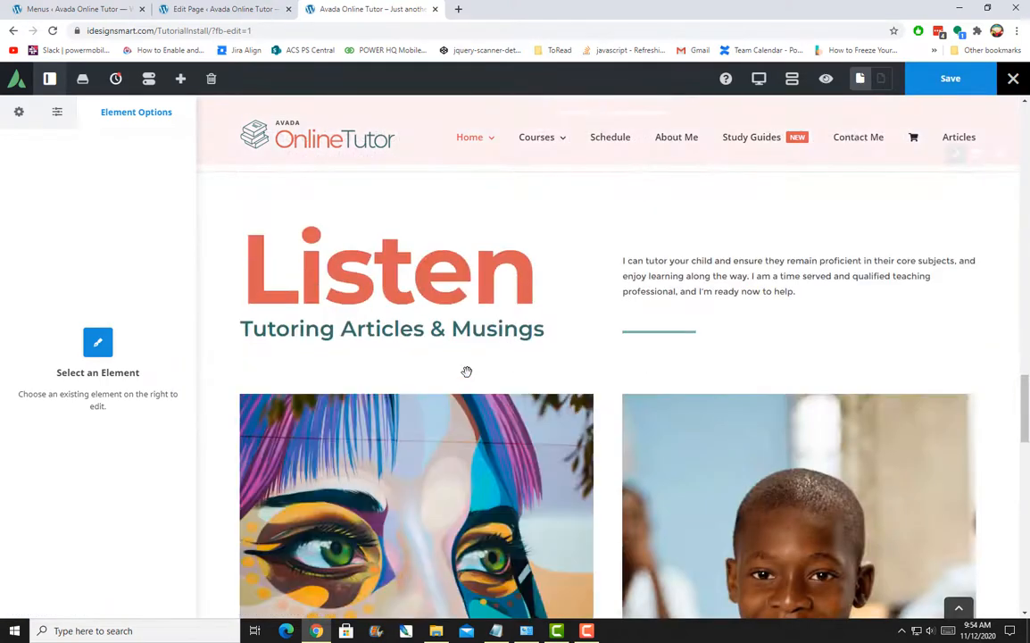
{"action": "scroll", "coordinate": [466, 371], "scroll_direction": "down", "scroll_amount": 7}
{"action": "scroll", "coordinate": [466, 371], "scroll_direction": "down", "scroll_amount": 4}
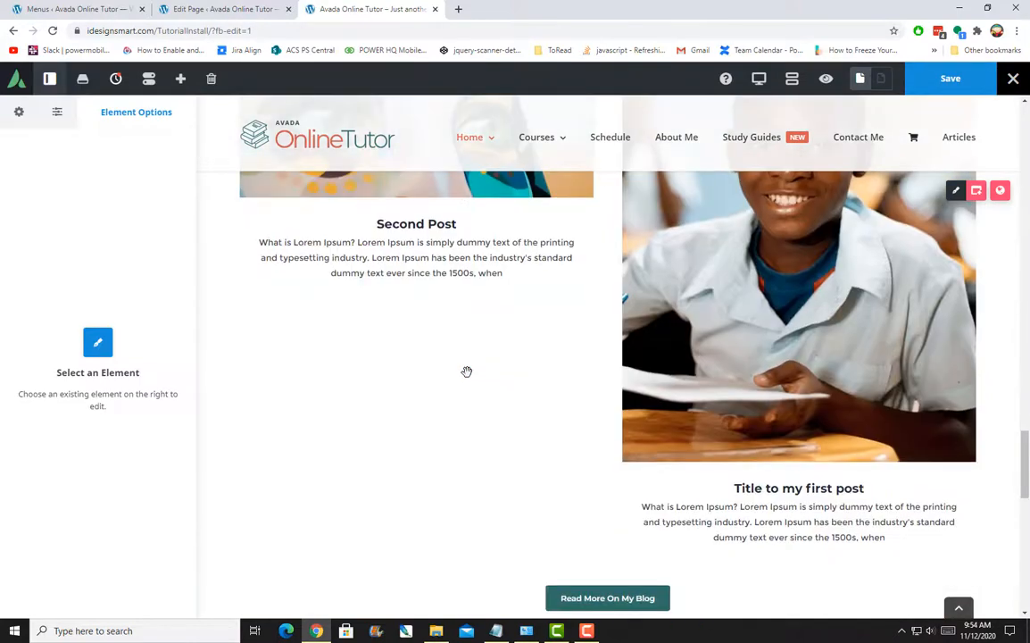
{"action": "scroll", "coordinate": [466, 371], "scroll_direction": "up", "scroll_amount": 5}
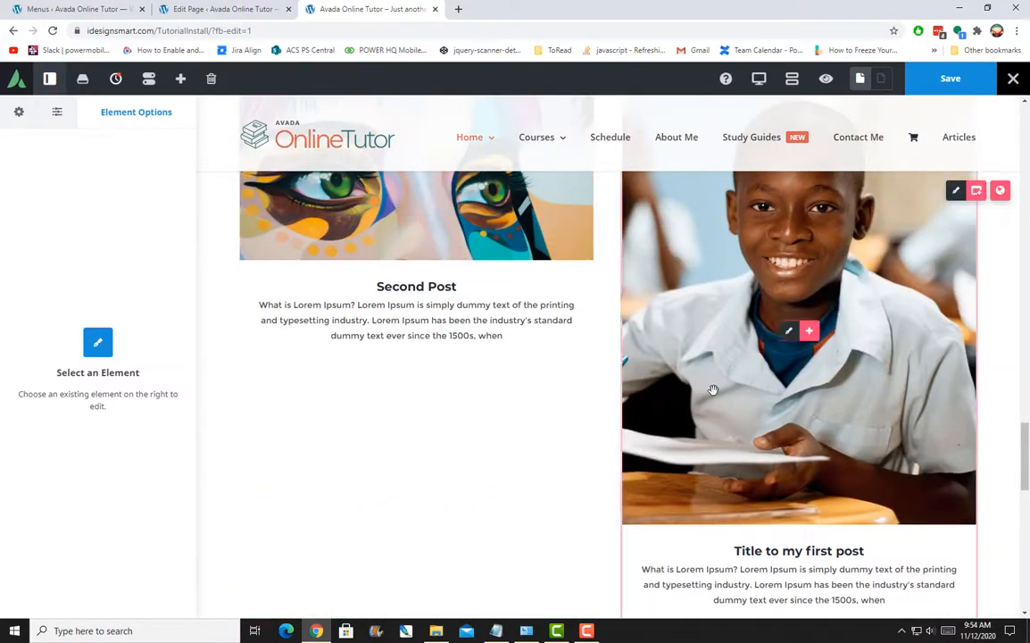
{"action": "scroll", "coordinate": [742, 407], "scroll_direction": "up", "scroll_amount": 4}
{"action": "scroll", "coordinate": [461, 439], "scroll_direction": "down", "scroll_amount": 1}
{"action": "scroll", "coordinate": [462, 440], "scroll_direction": "down", "scroll_amount": 2}
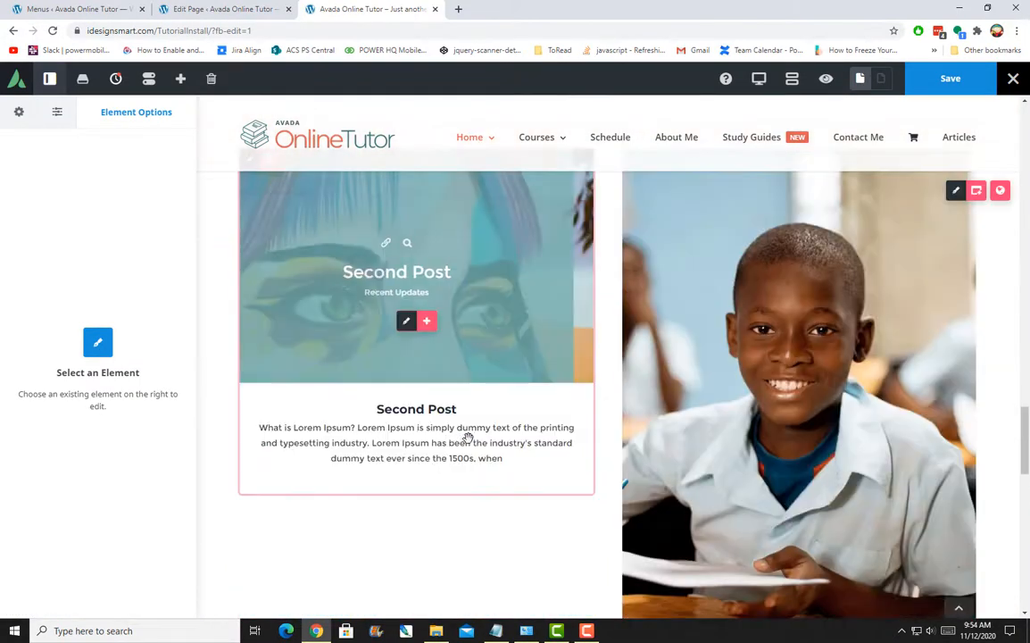
{"action": "scroll", "coordinate": [463, 430], "scroll_direction": "down", "scroll_amount": 7}
{"action": "scroll", "coordinate": [513, 430], "scroll_direction": "up", "scroll_amount": 10}
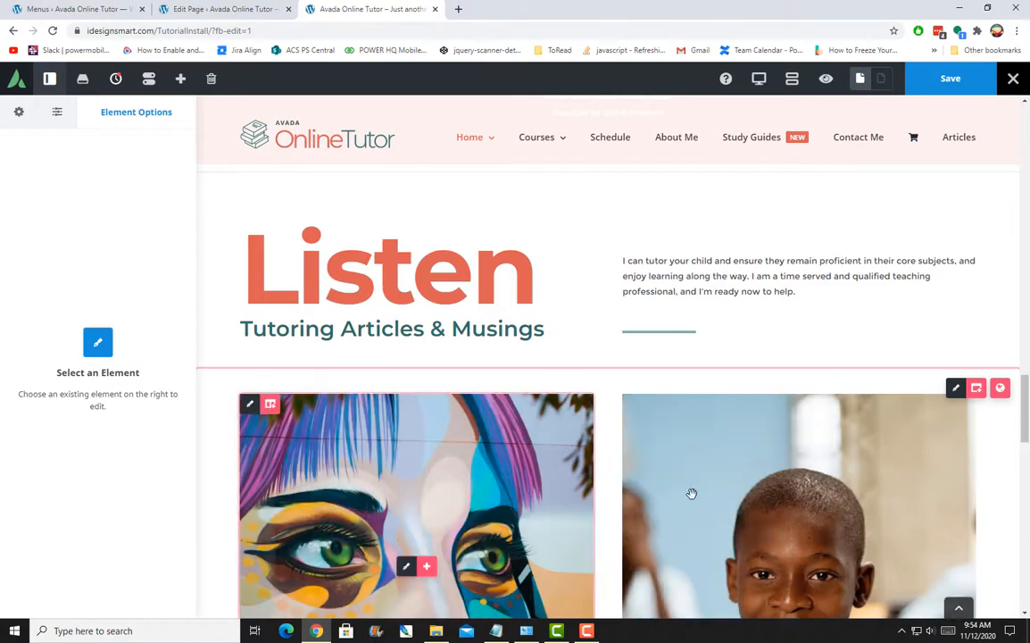
{"action": "scroll", "coordinate": [402, 414], "scroll_direction": "down", "scroll_amount": 4}
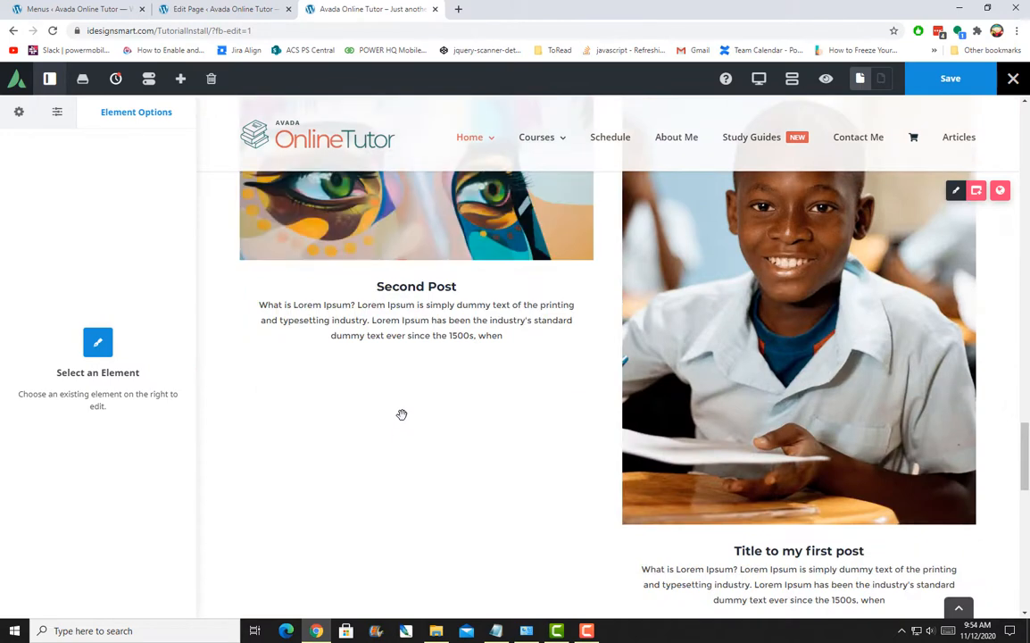
{"action": "scroll", "coordinate": [401, 414], "scroll_direction": "down", "scroll_amount": 2}
{"action": "scroll", "coordinate": [402, 414], "scroll_direction": "up", "scroll_amount": 2}
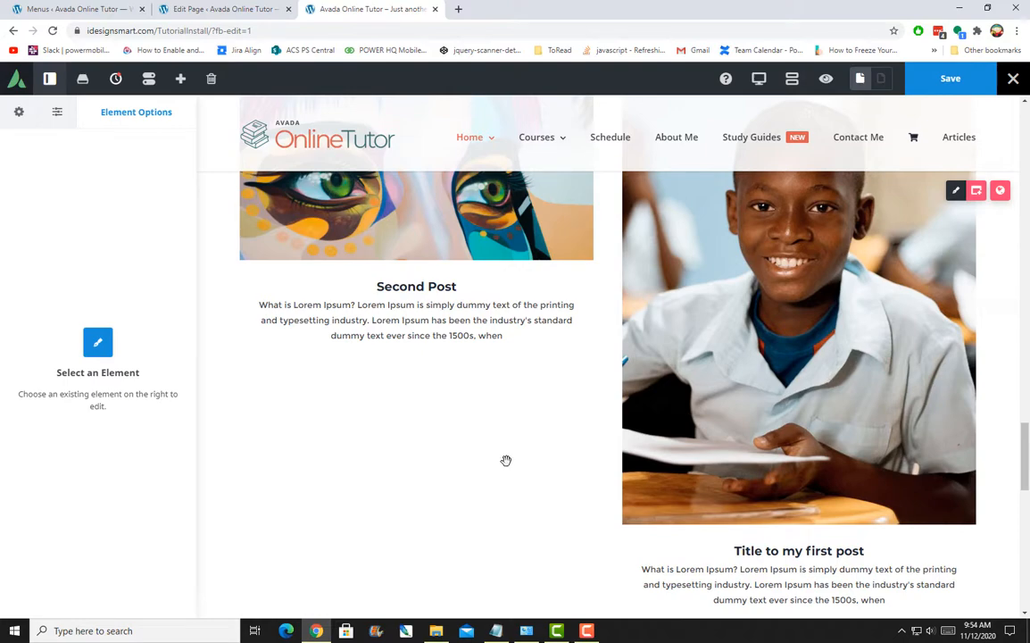
Save the home page in the live editor and close its browser tab.
{"action": "scroll", "coordinate": [505, 460], "scroll_direction": "up", "scroll_amount": 10}
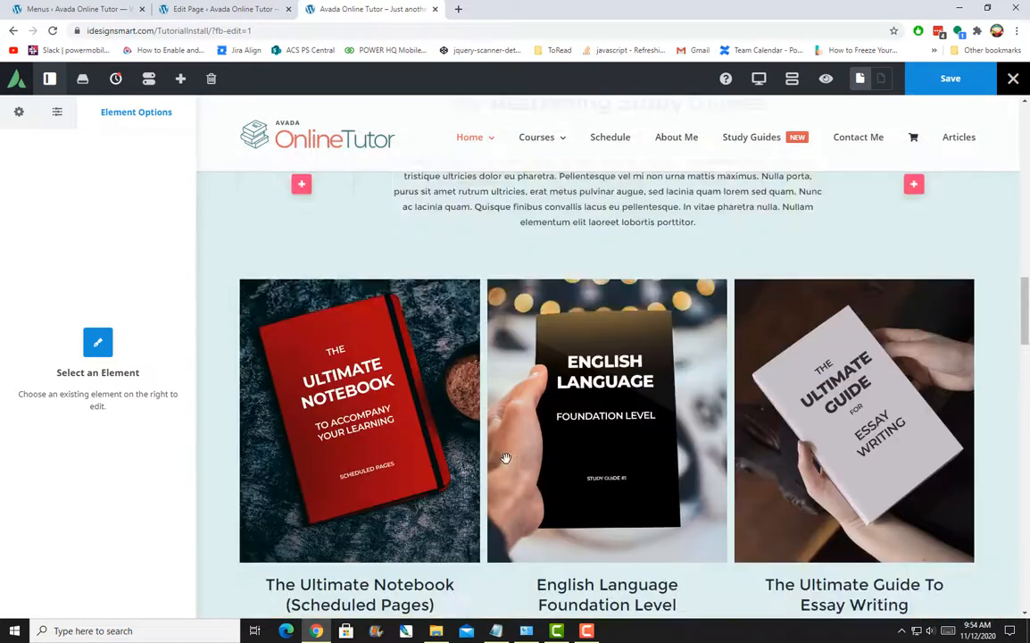
{"action": "scroll", "coordinate": [505, 458], "scroll_direction": "up", "scroll_amount": 15}
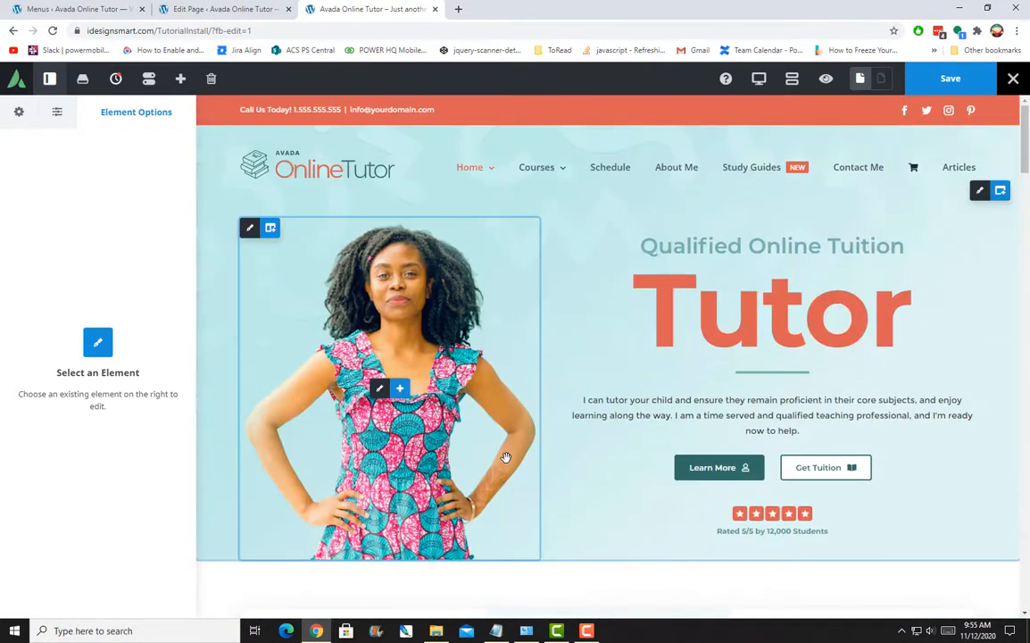
{"action": "left_click", "coordinate": [978, 83]}
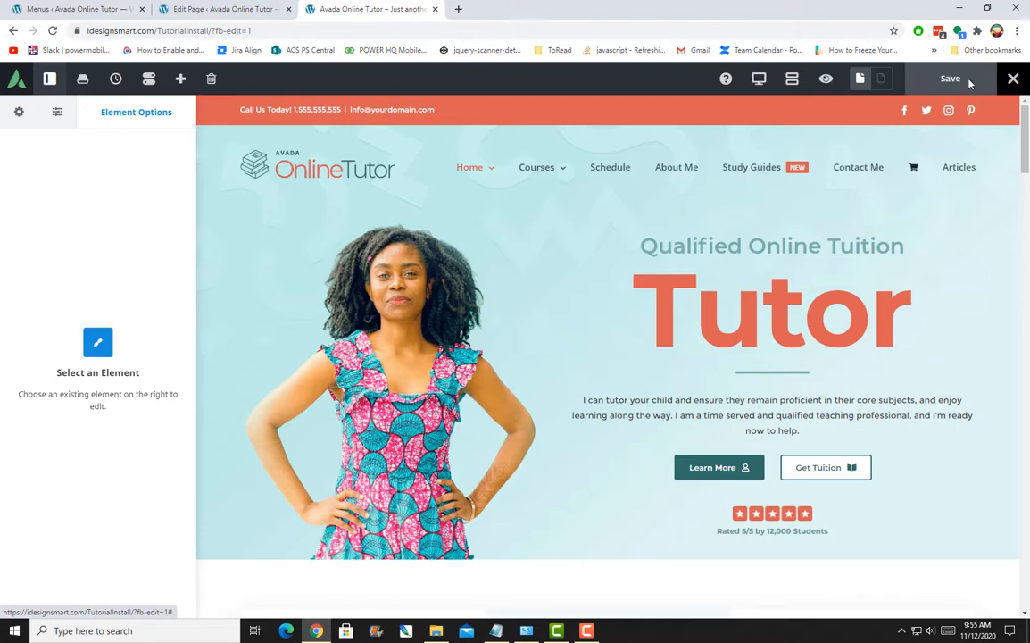
{"action": "left_click", "coordinate": [434, 11]}
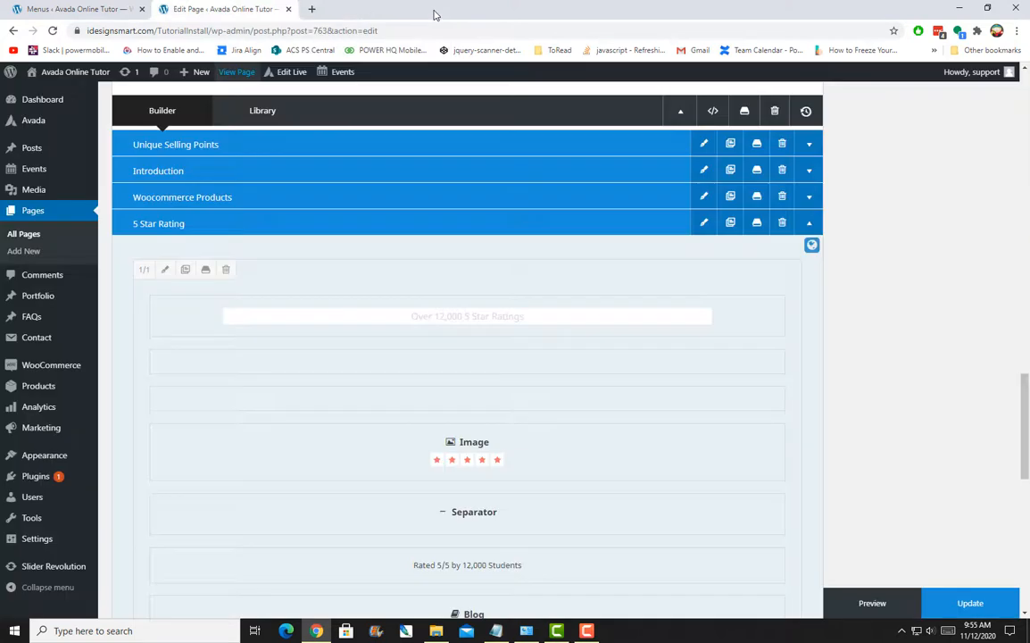
Visit the site's front end, open the Articles page, and review the layout of the posts in the Recent Updates archive.
{"action": "mouse_move", "coordinate": [66, 71]}
{"action": "left_click", "coordinate": [43, 94]}
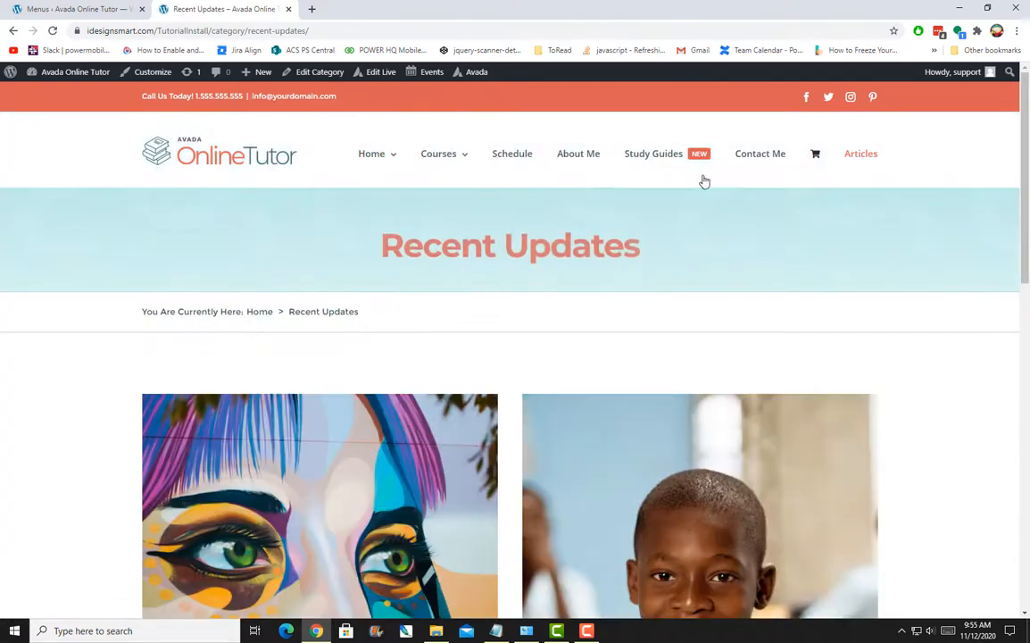
{"action": "scroll", "coordinate": [634, 229], "scroll_direction": "down", "scroll_amount": 8}
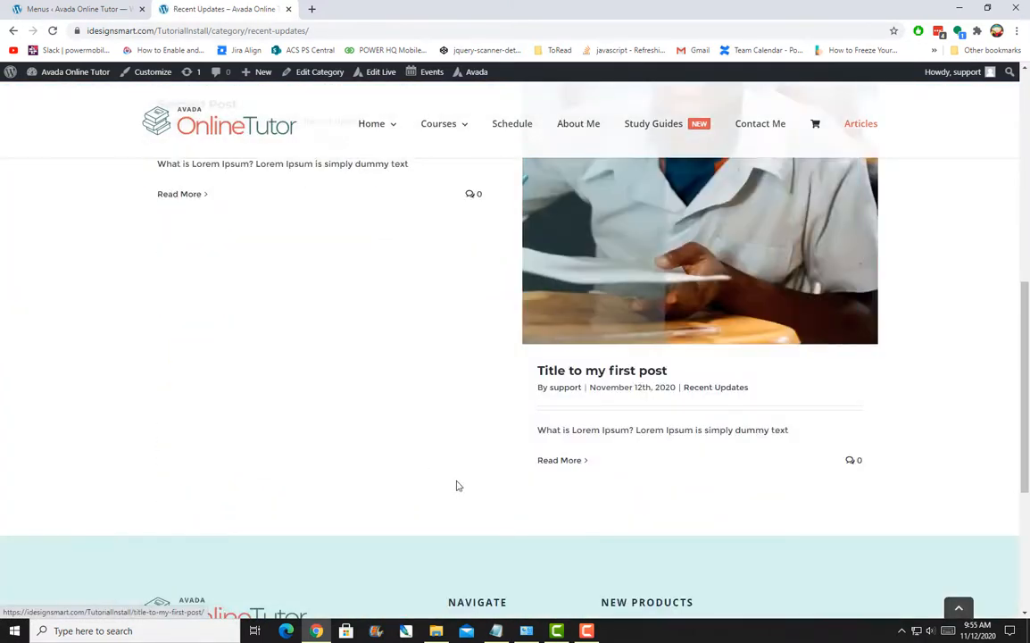
{"action": "scroll", "coordinate": [456, 485], "scroll_direction": "up", "scroll_amount": 7}
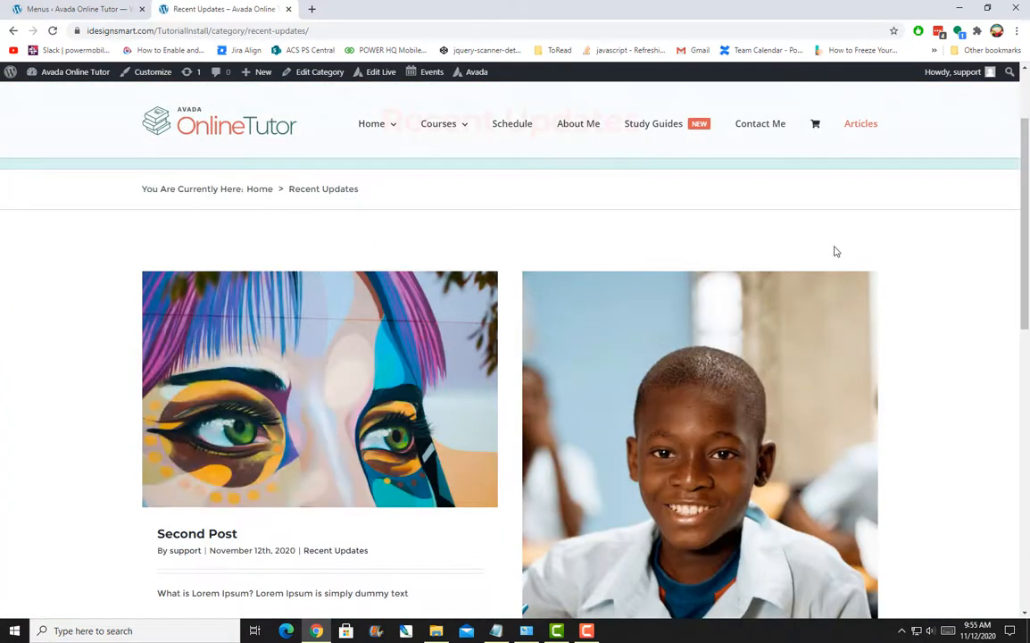
{"action": "scroll", "coordinate": [883, 252], "scroll_direction": "down", "scroll_amount": 3}
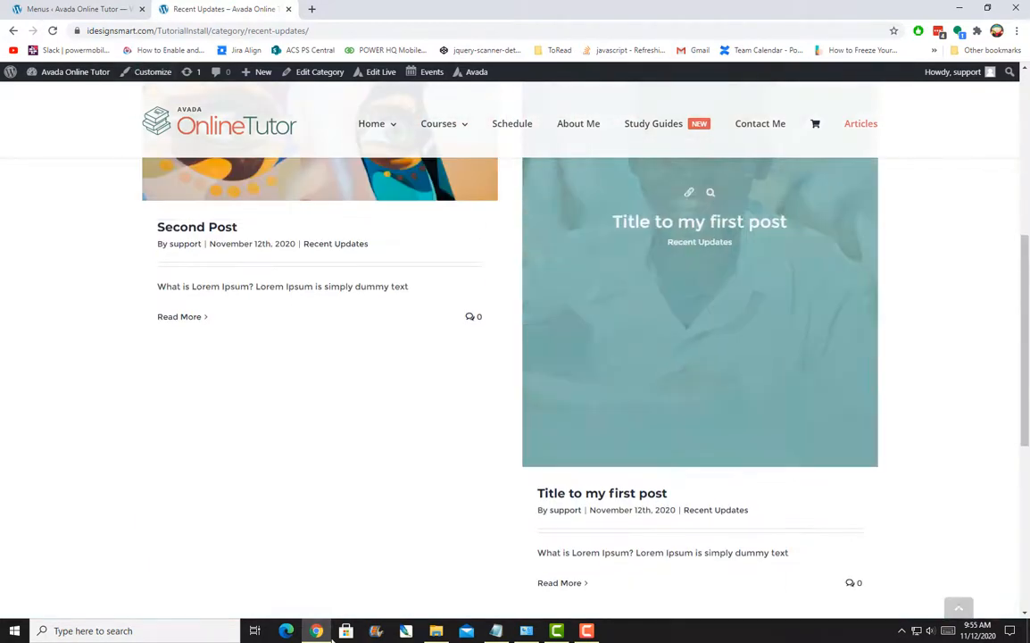
{"action": "scroll", "coordinate": [595, 458], "scroll_direction": "down", "scroll_amount": 2}
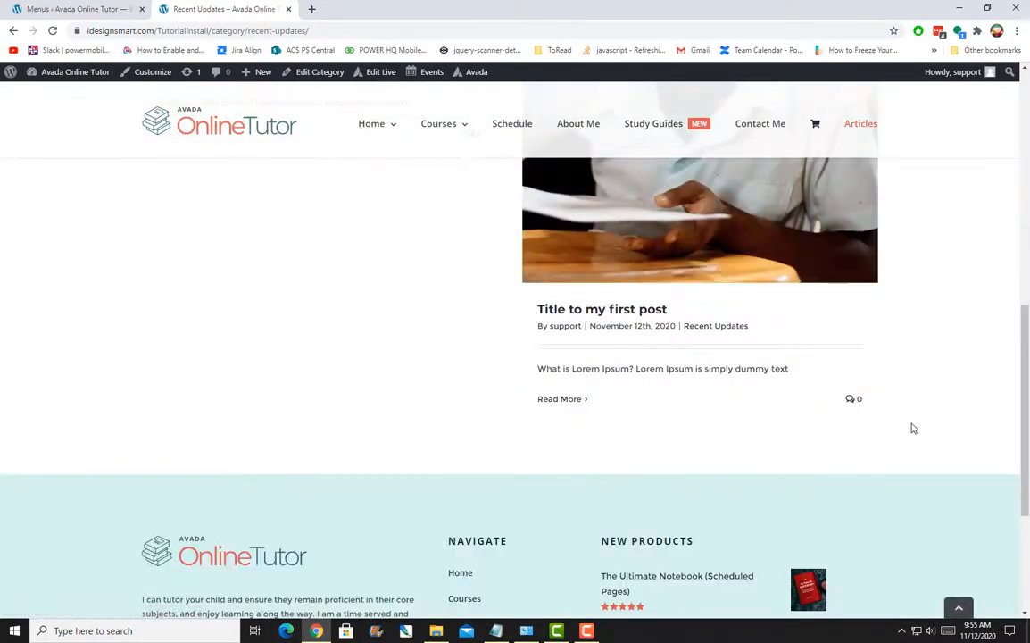
{"action": "scroll", "coordinate": [886, 498], "scroll_direction": "up", "scroll_amount": 5}
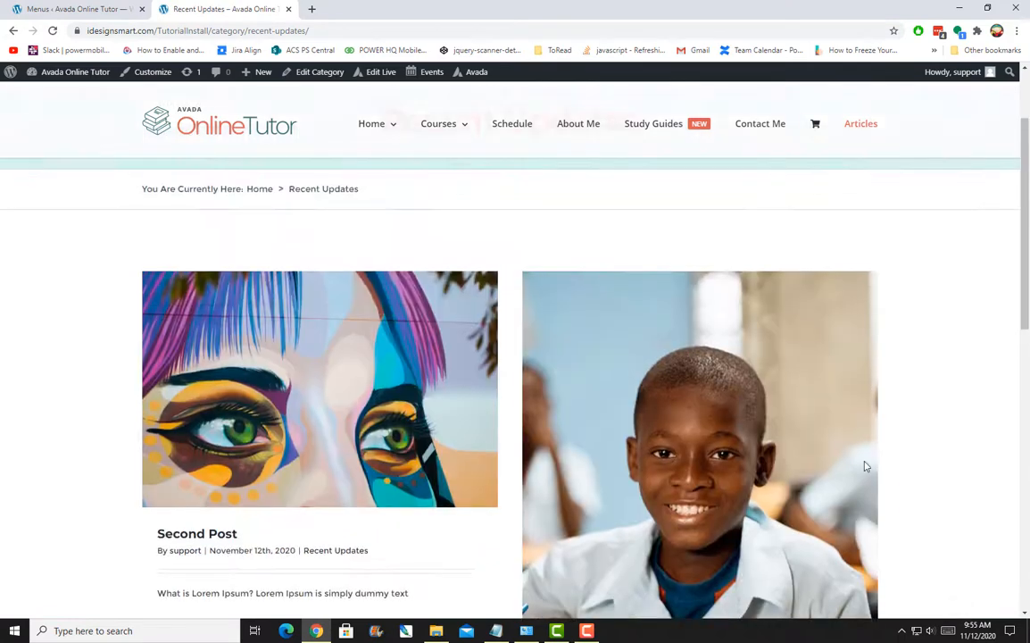
{"action": "scroll", "coordinate": [744, 219], "scroll_direction": "up", "scroll_amount": 2}
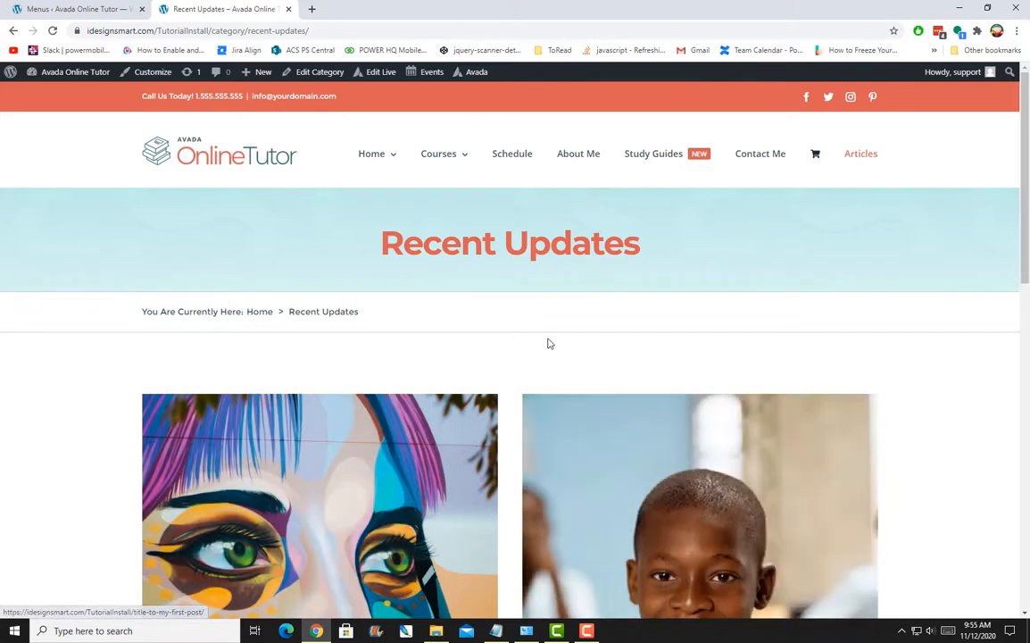
{"action": "scroll", "coordinate": [549, 344], "scroll_direction": "down", "scroll_amount": 4}
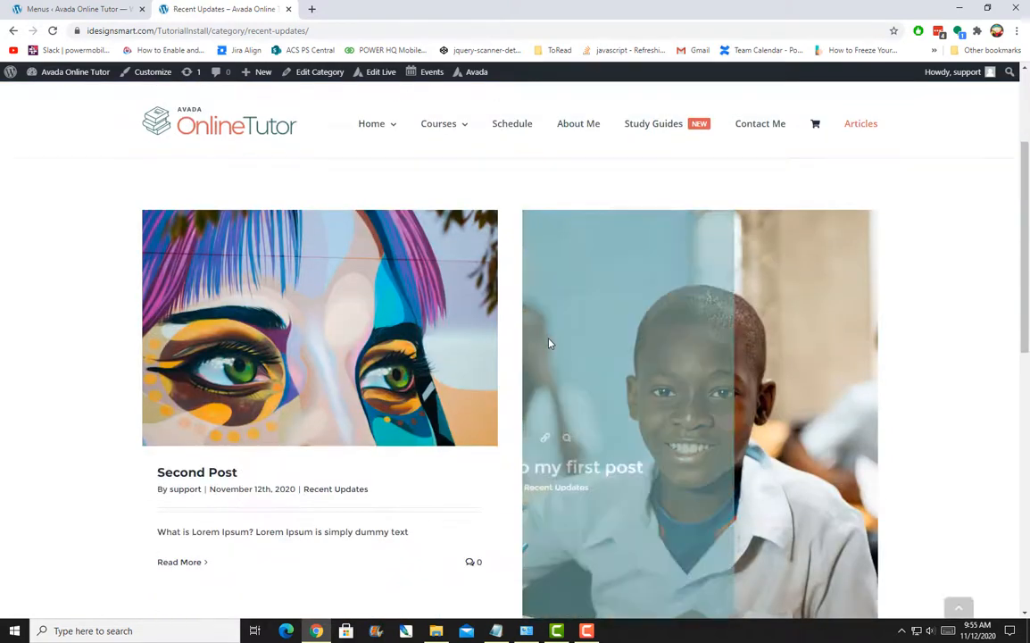
{"action": "scroll", "coordinate": [549, 344], "scroll_direction": "down", "scroll_amount": 1}
{"action": "scroll", "coordinate": [549, 344], "scroll_direction": "down", "scroll_amount": 3}
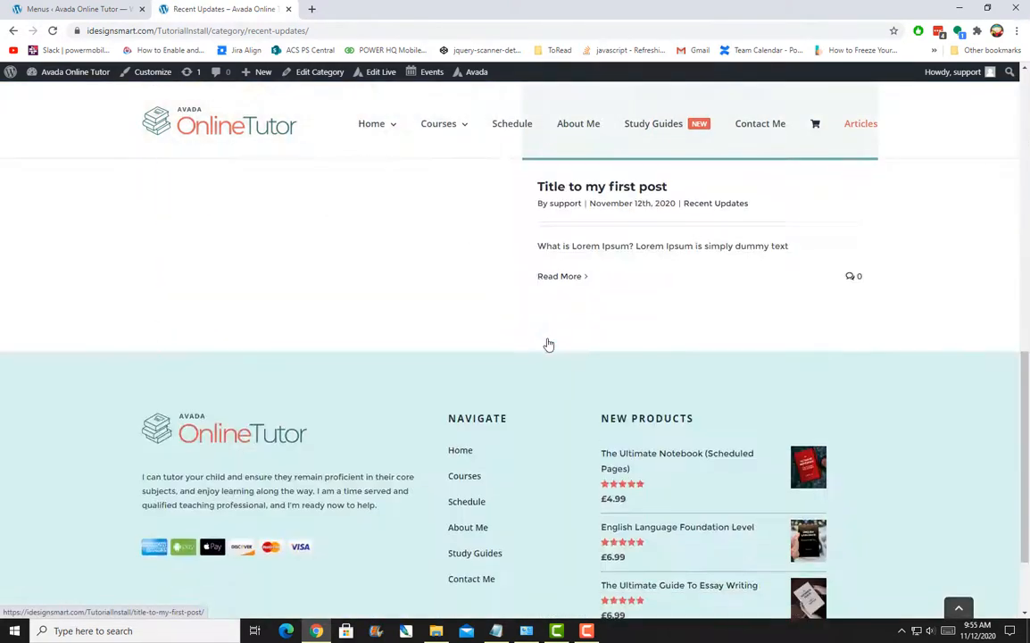
{"action": "scroll", "coordinate": [549, 345], "scroll_direction": "up", "scroll_amount": 8}
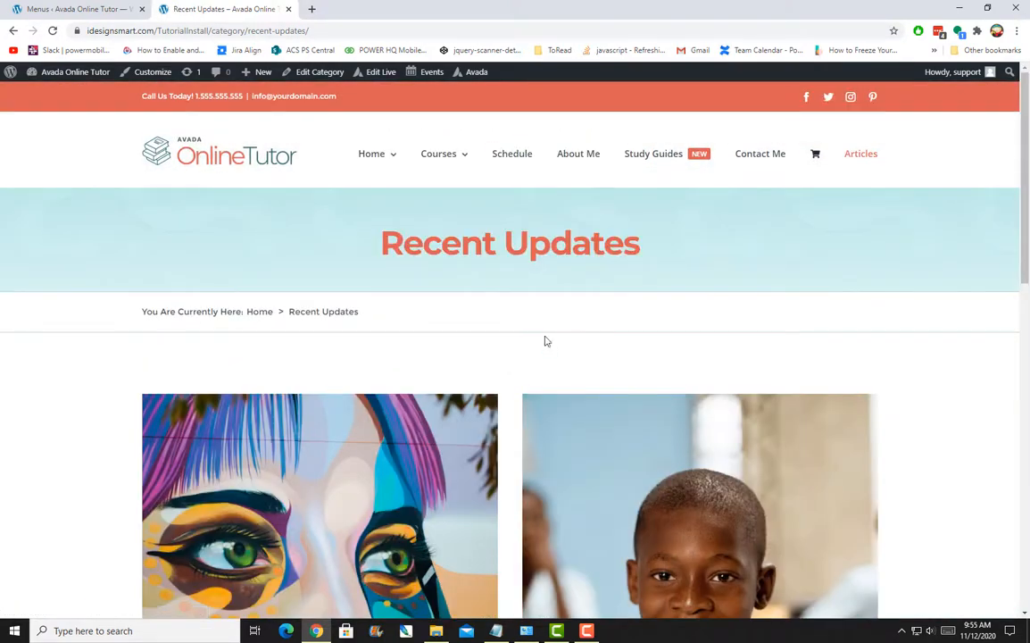